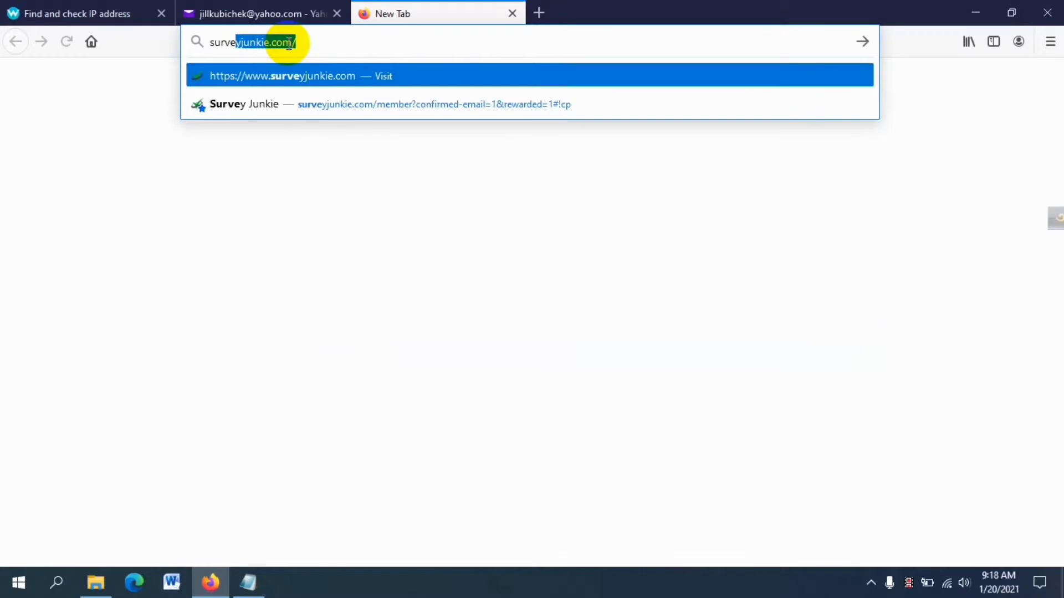
Step: Open surveyjunkie.com, bring up the form for joining, and switch to Notepad for the sign-up details
key(Return)
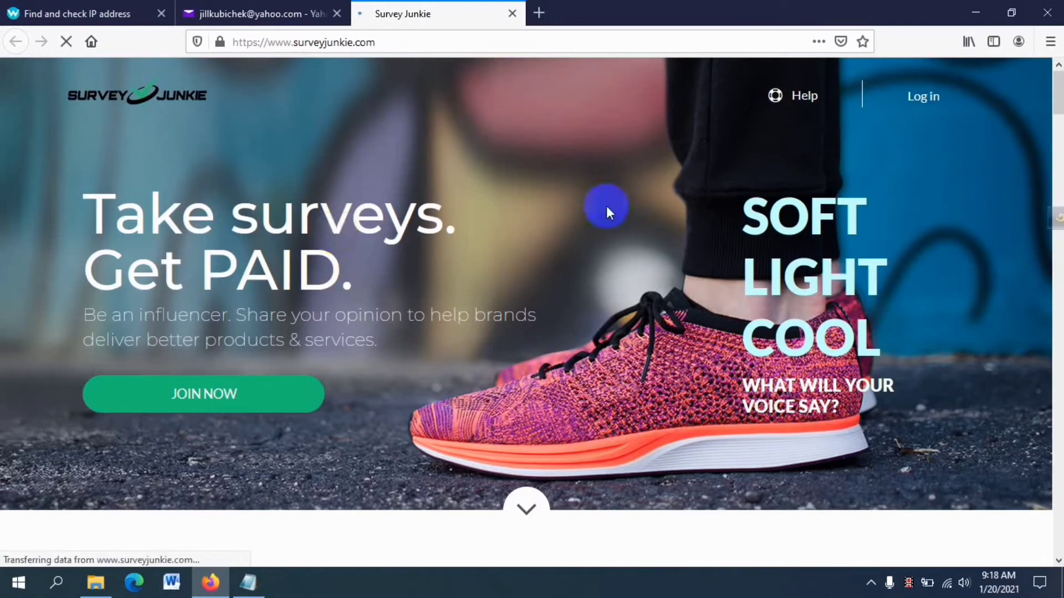
scroll(443, 302, down, 2)
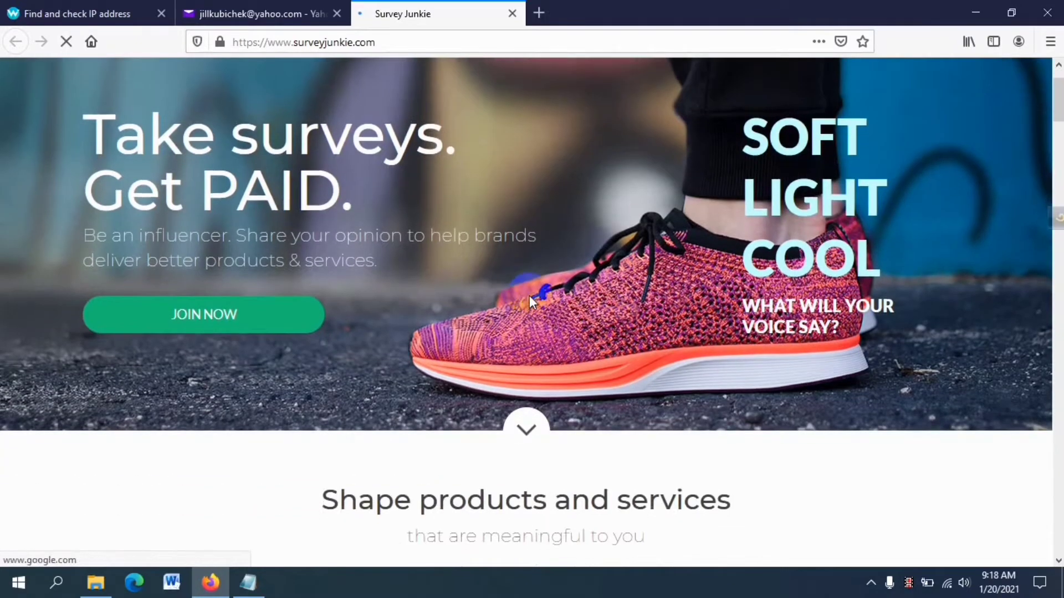
scroll(530, 295, up, 2)
scroll(293, 272, down, 2)
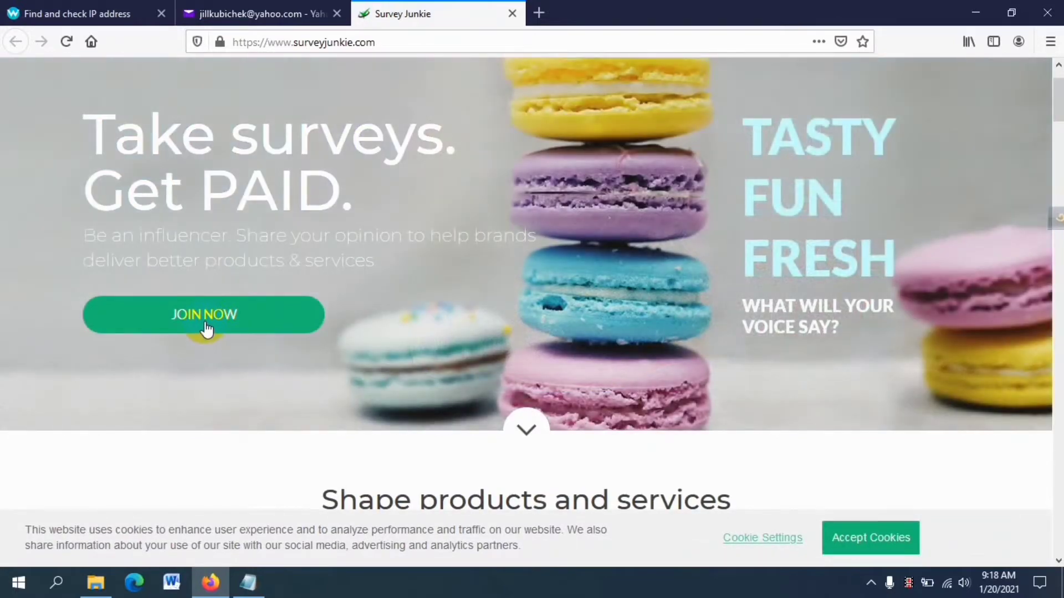
click(206, 327)
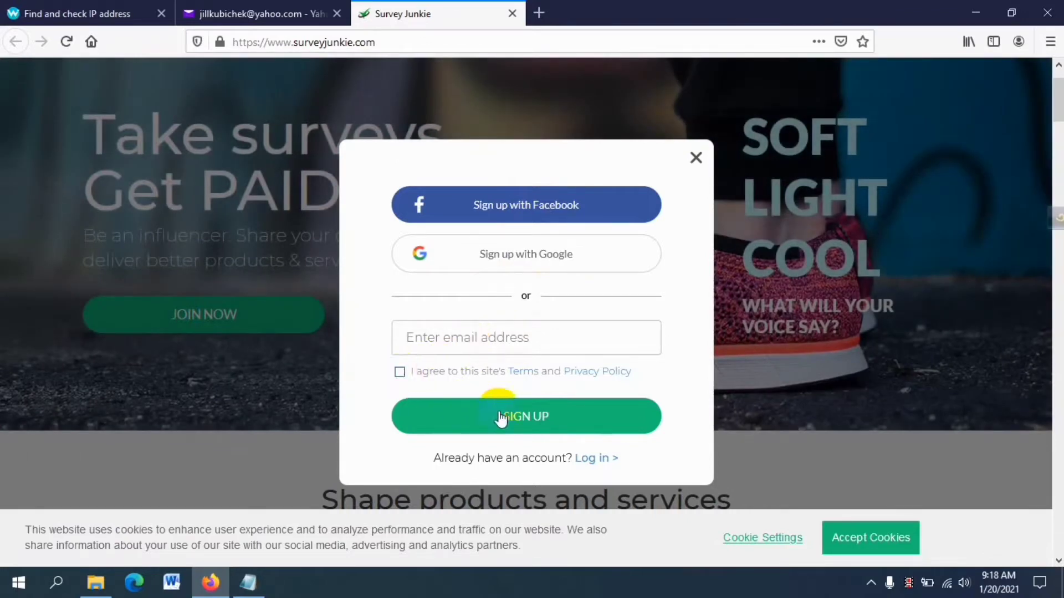
click(248, 582)
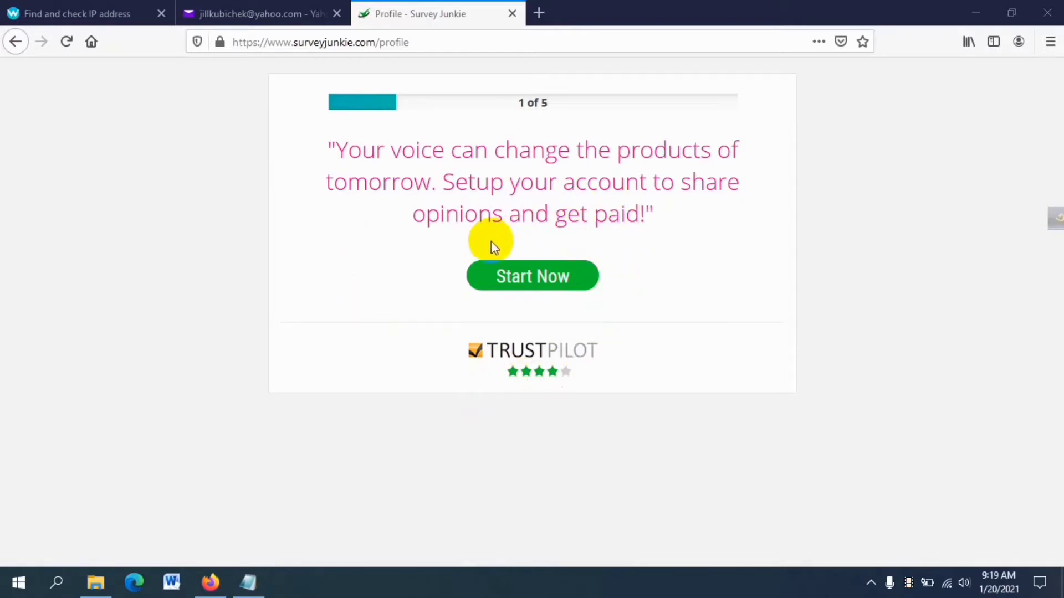
Step: Start the account setup, paste in the postal code, and confirm United States as the country
click(535, 279)
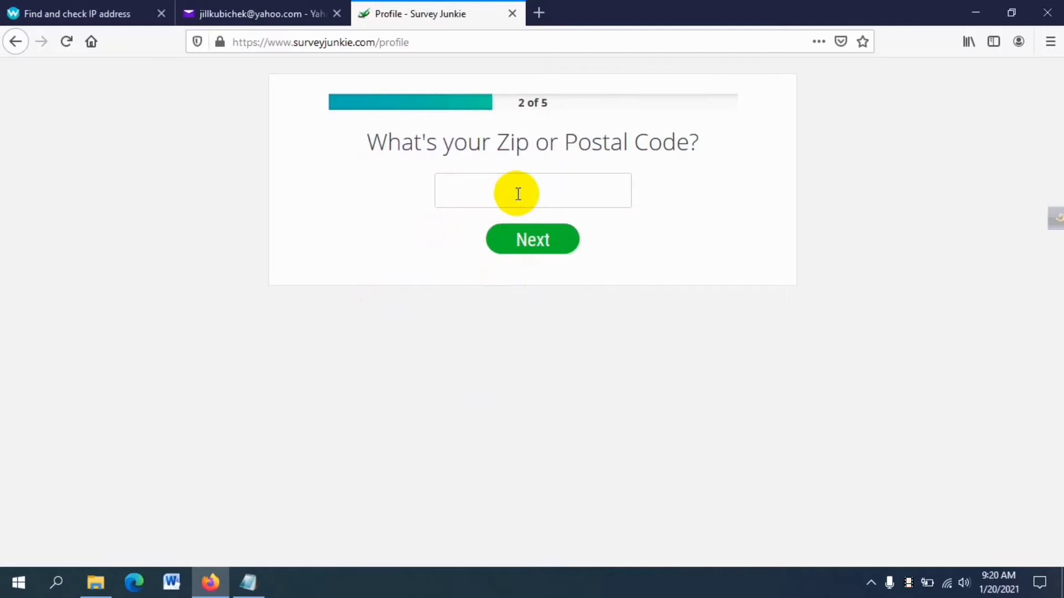
key(super)
key(super)
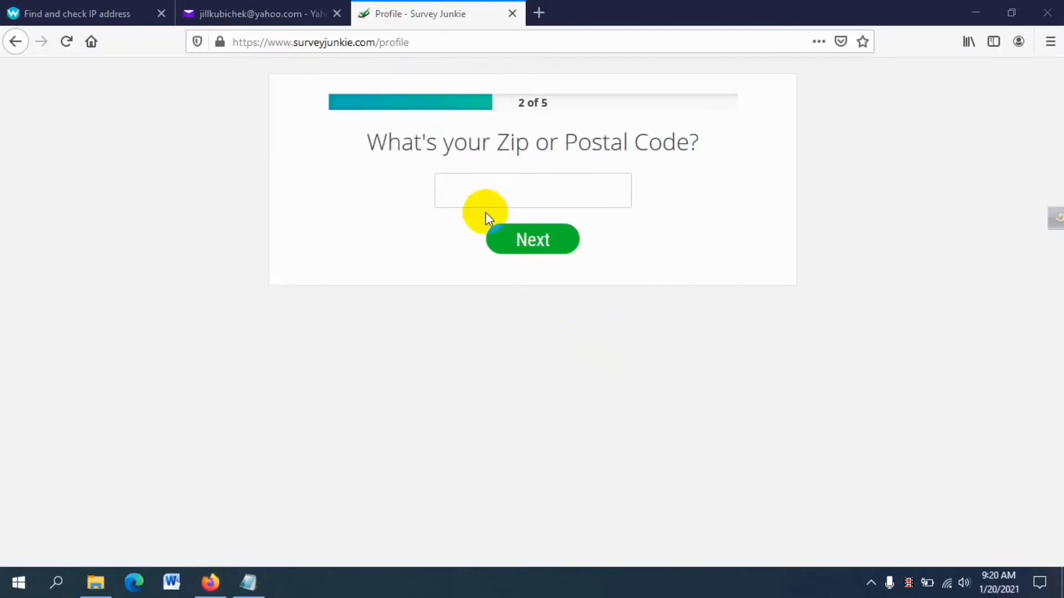
right_click(491, 190)
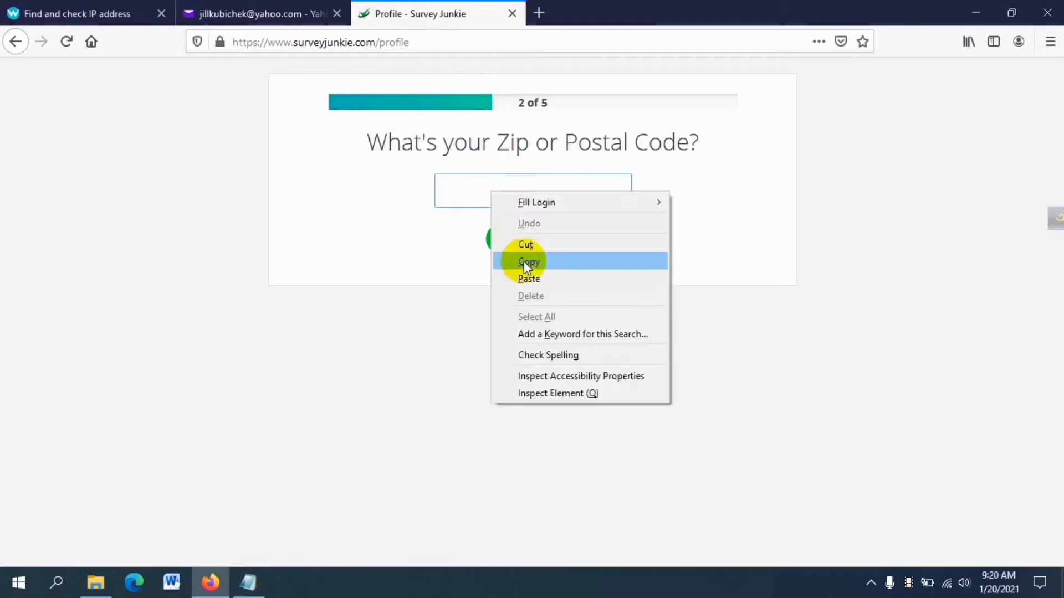
click(526, 276)
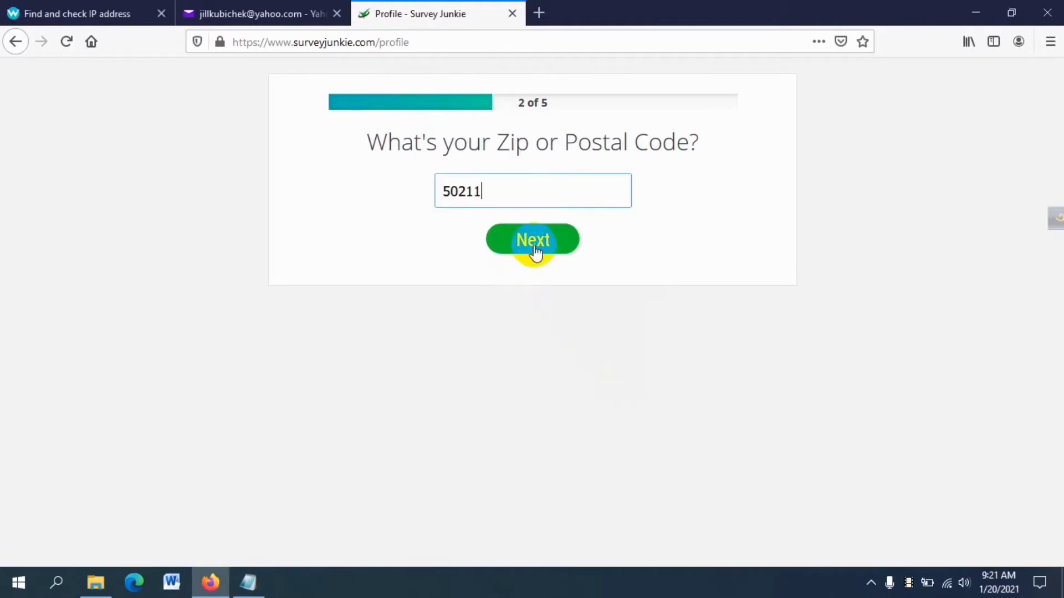
click(535, 253)
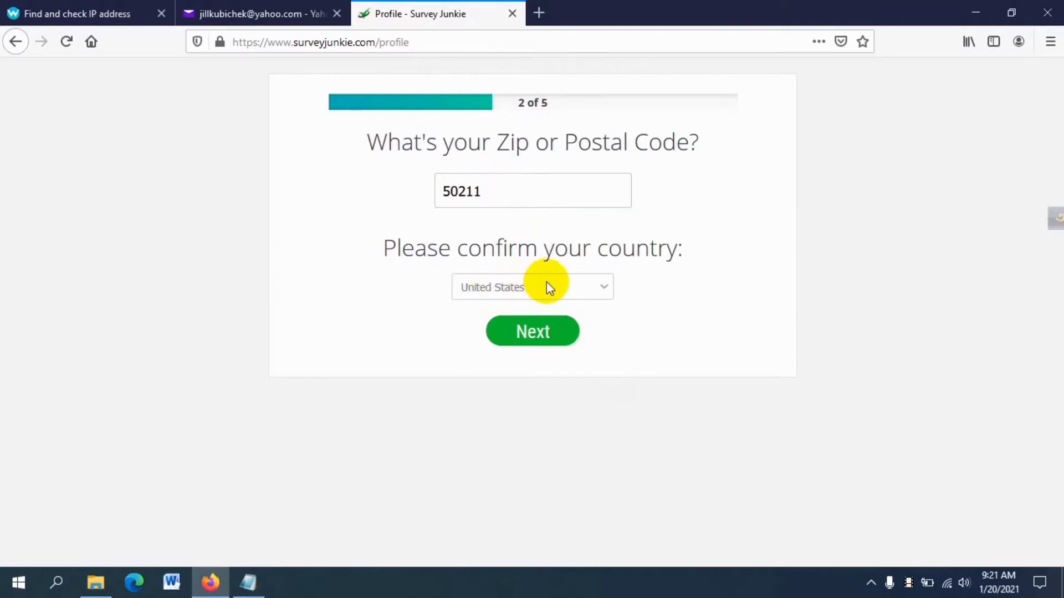
click(536, 339)
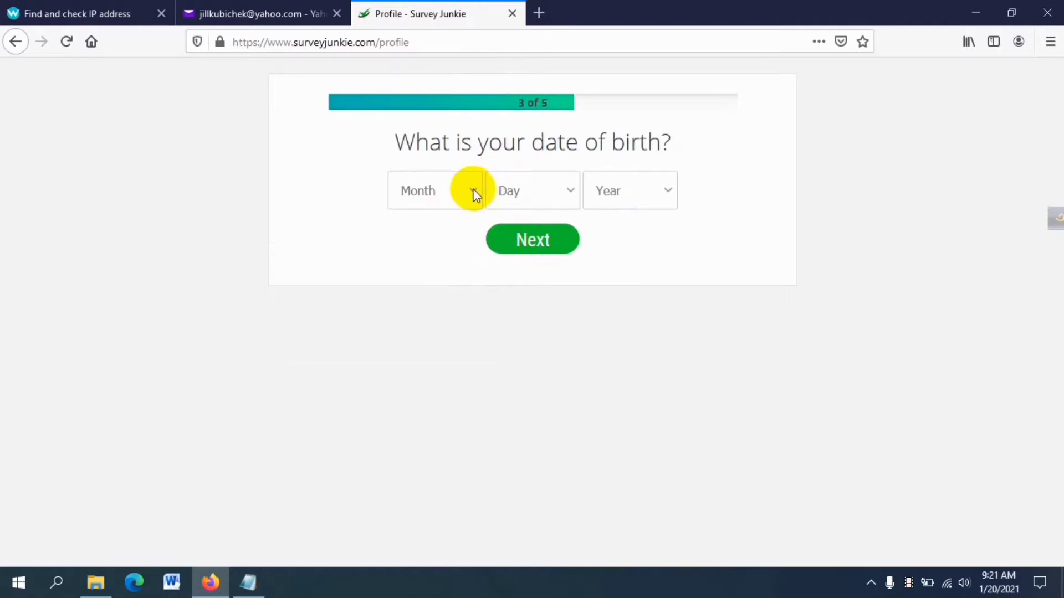
Step: Select the month, day and year of the date of birth, and submit the gender question
click(476, 194)
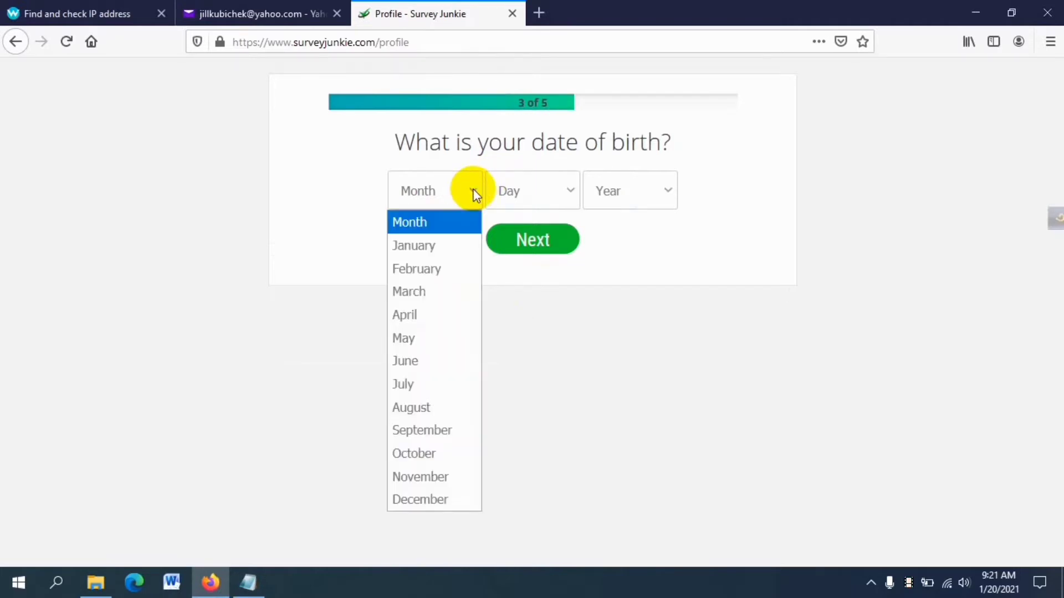
click(432, 270)
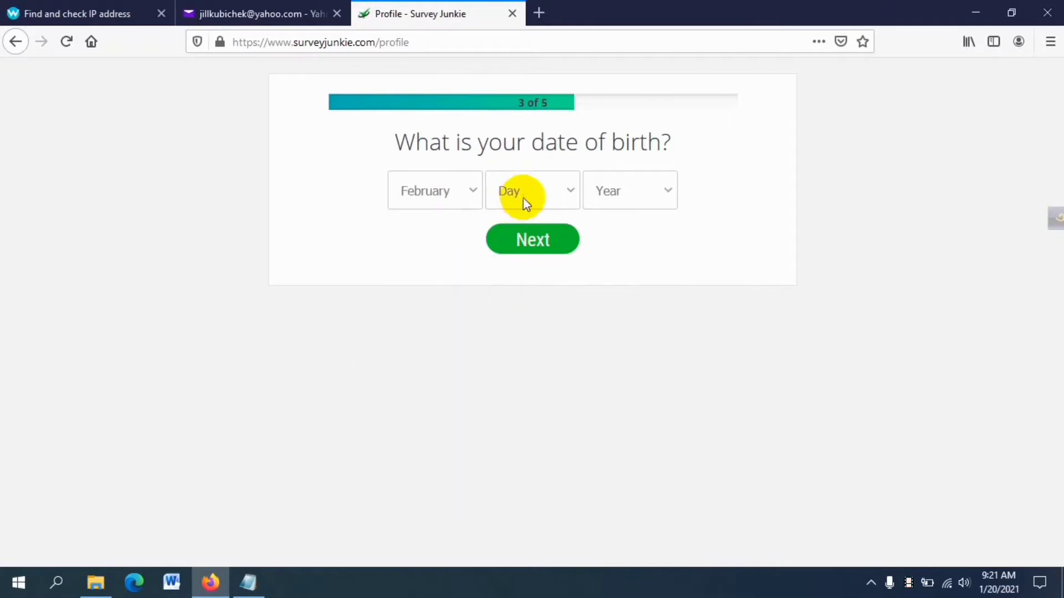
click(524, 202)
click(499, 454)
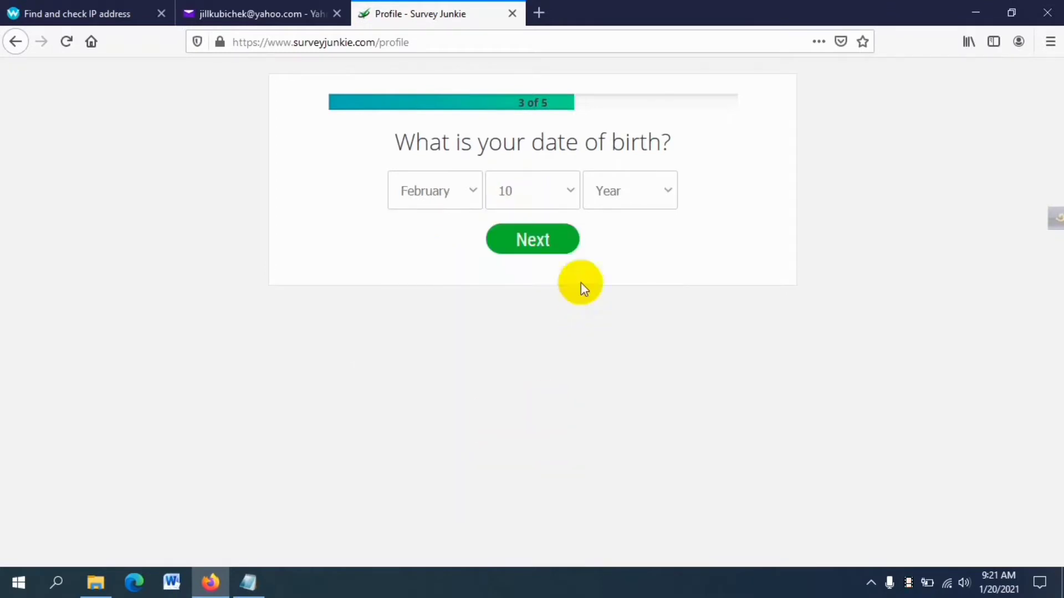
click(632, 203)
scroll(630, 408, down, 3)
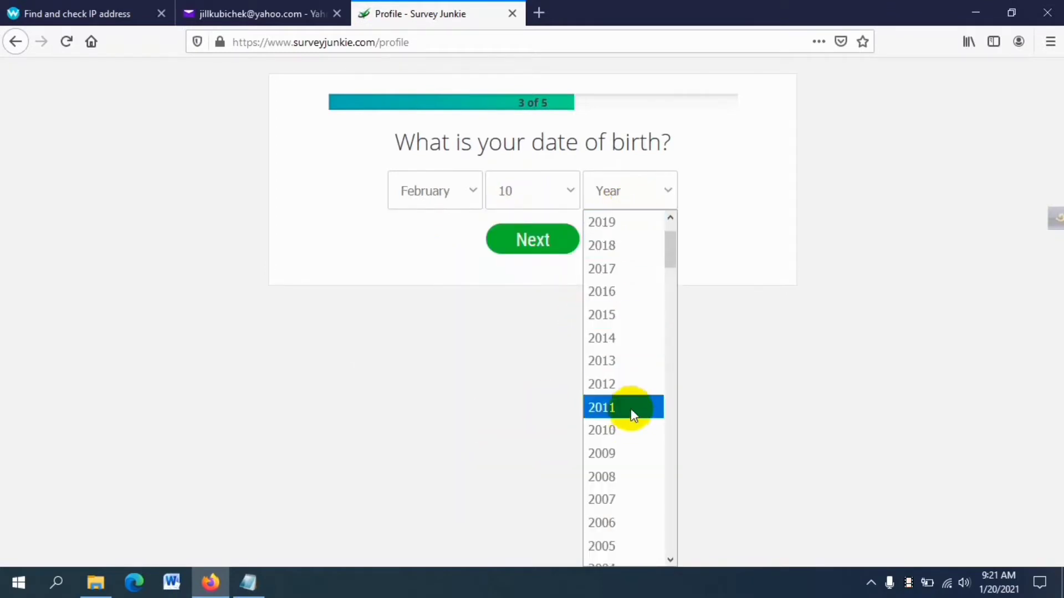
scroll(633, 443, down, 4)
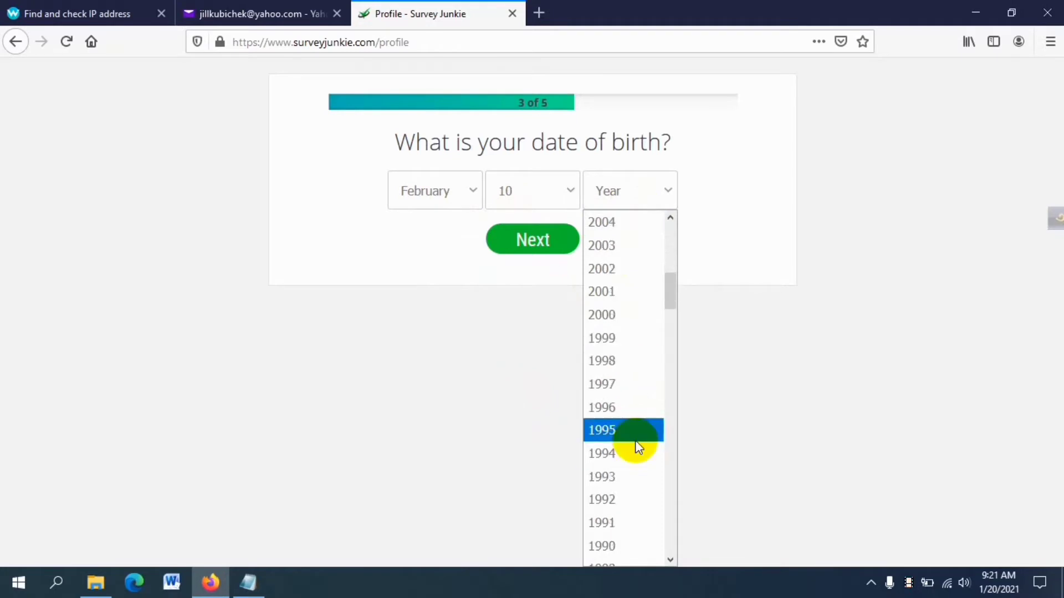
scroll(634, 471, down, 3)
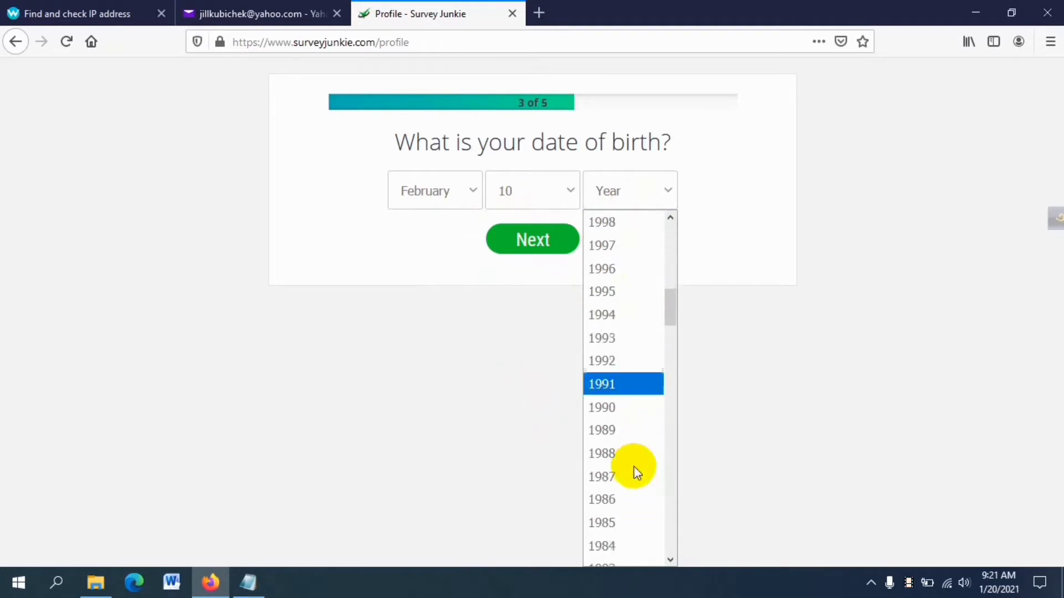
click(626, 457)
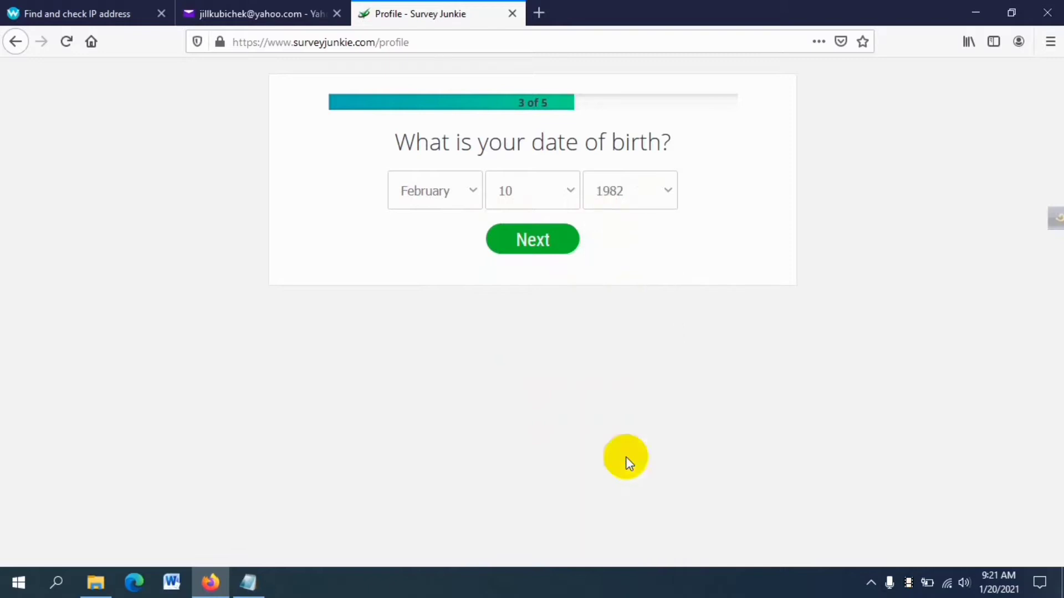
click(536, 244)
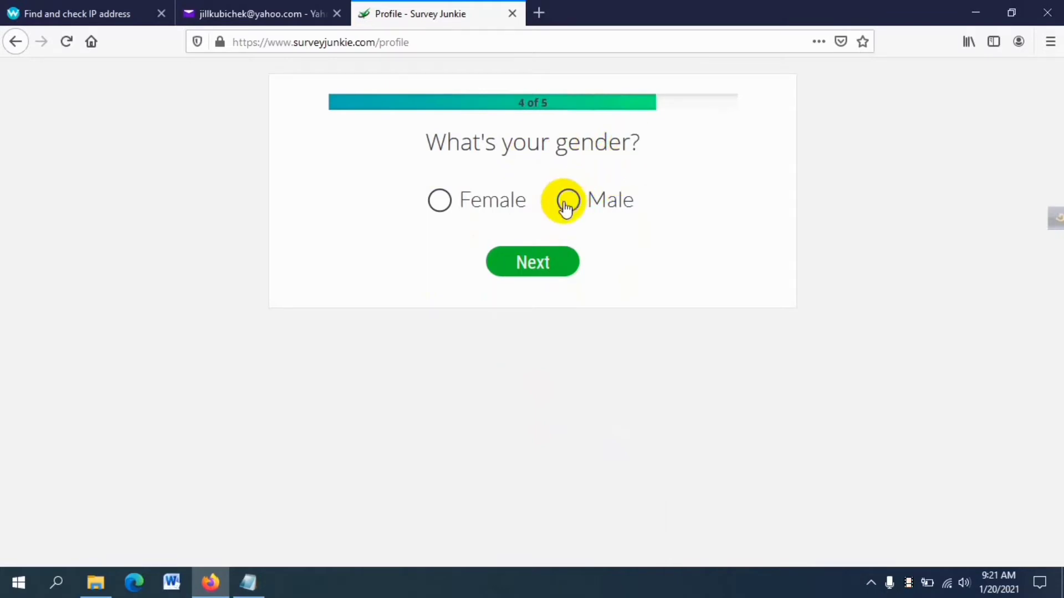
click(541, 268)
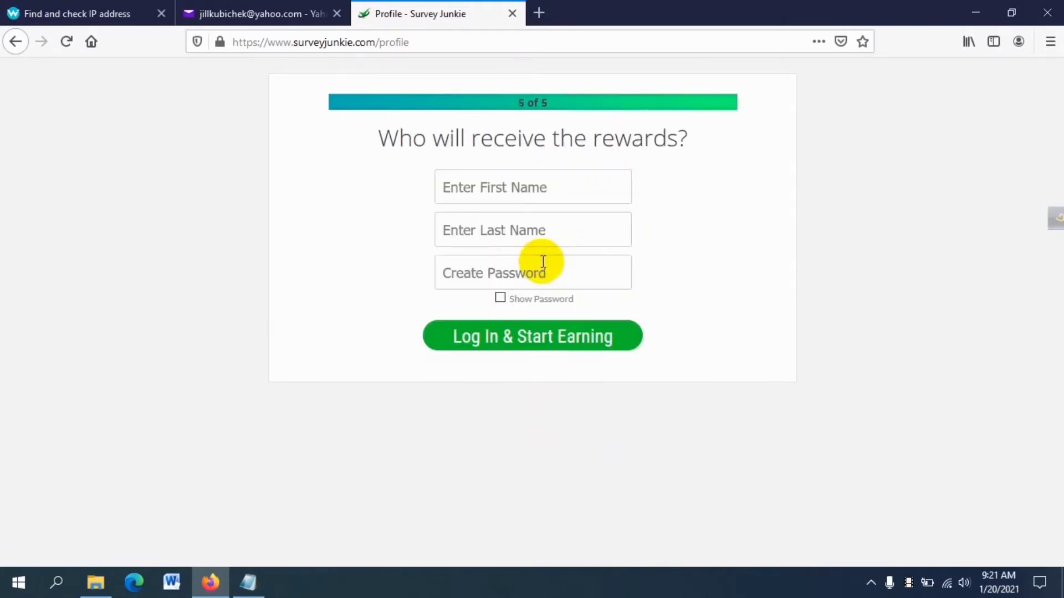
Step: Fill in the reward recipient's first name, last name and new account password, and log in to start earning
click(487, 185)
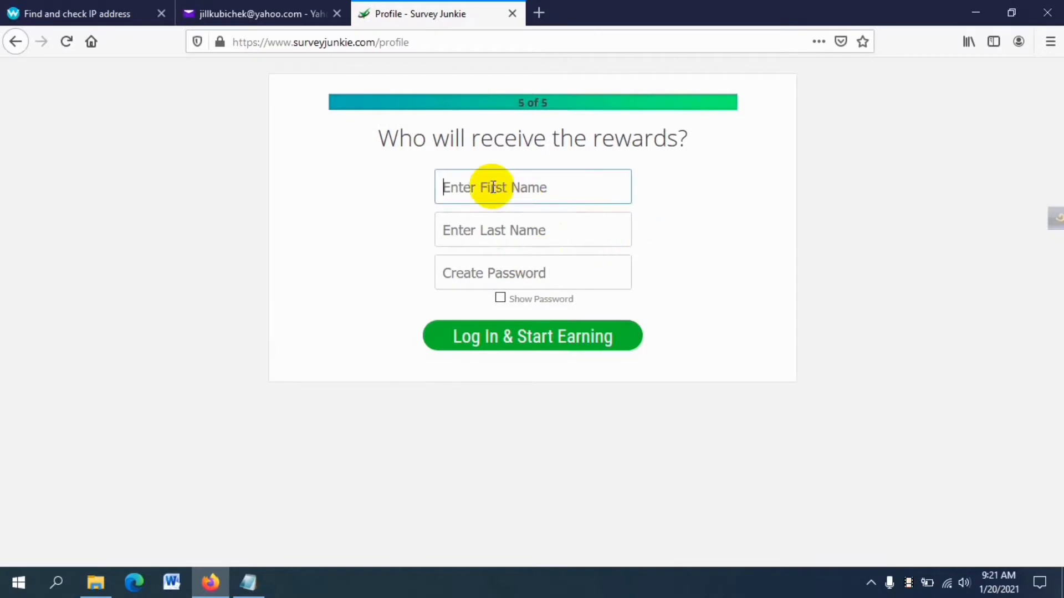
click(501, 240)
click(502, 270)
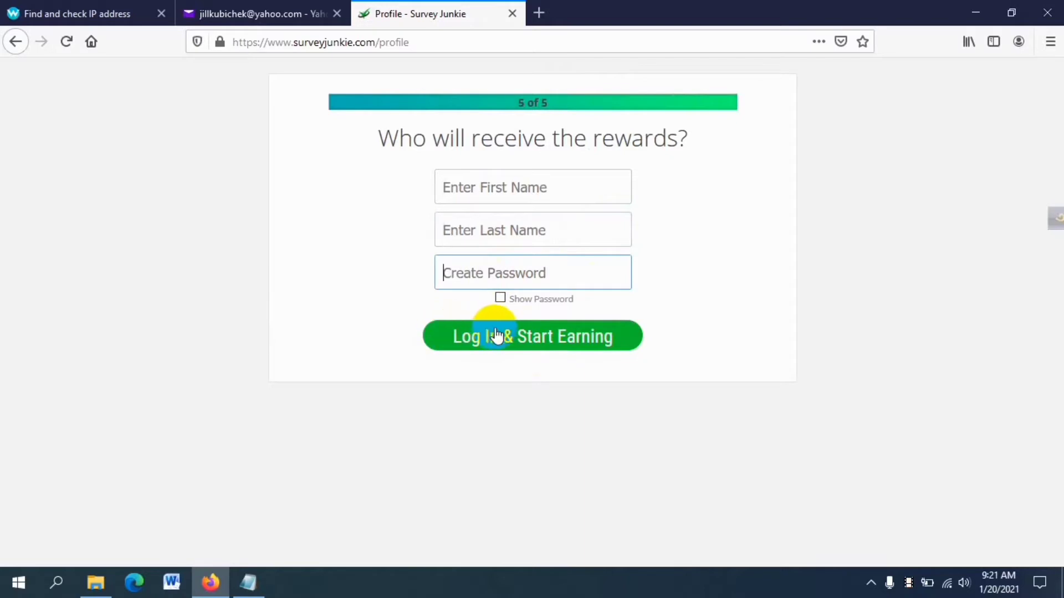
click(594, 346)
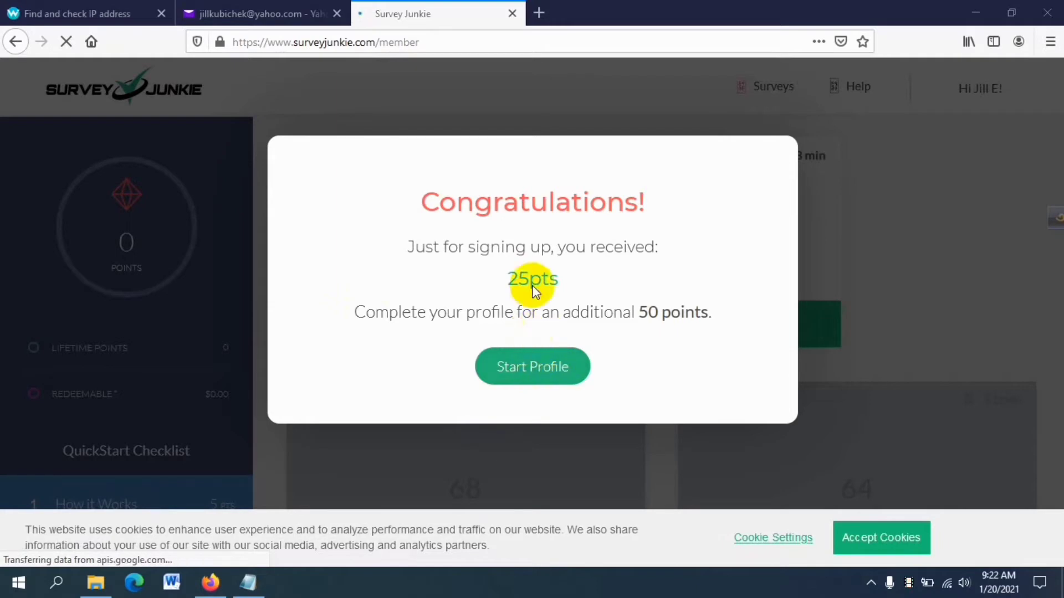
Step: Refresh the Yahoo Mail inbox, open Survey Junkie's "Please confirm your email." message, and confirm the e-mail address
click(250, 15)
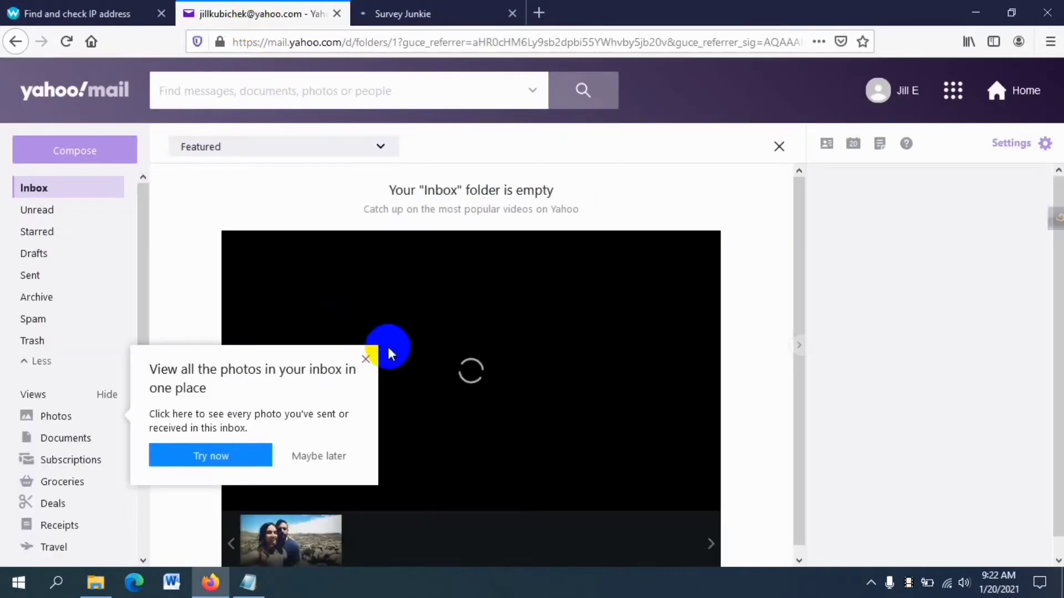
click(365, 359)
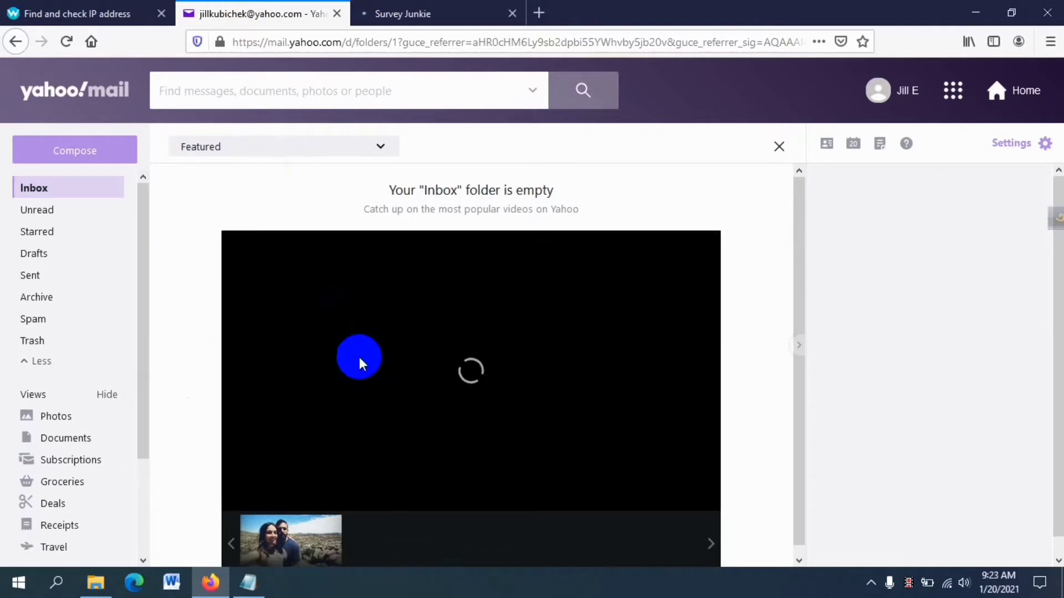
click(66, 41)
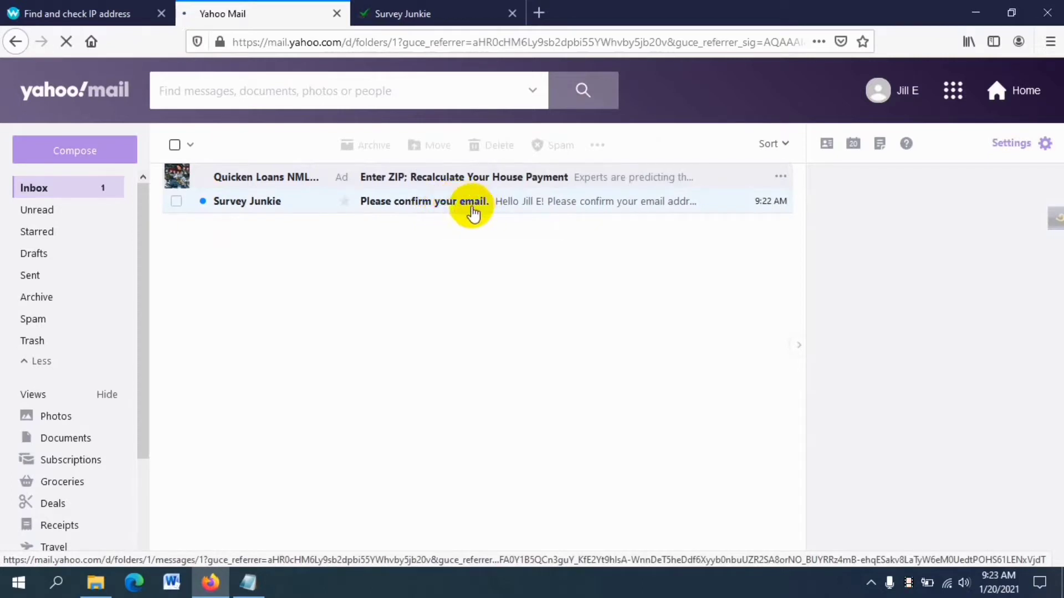
click(431, 211)
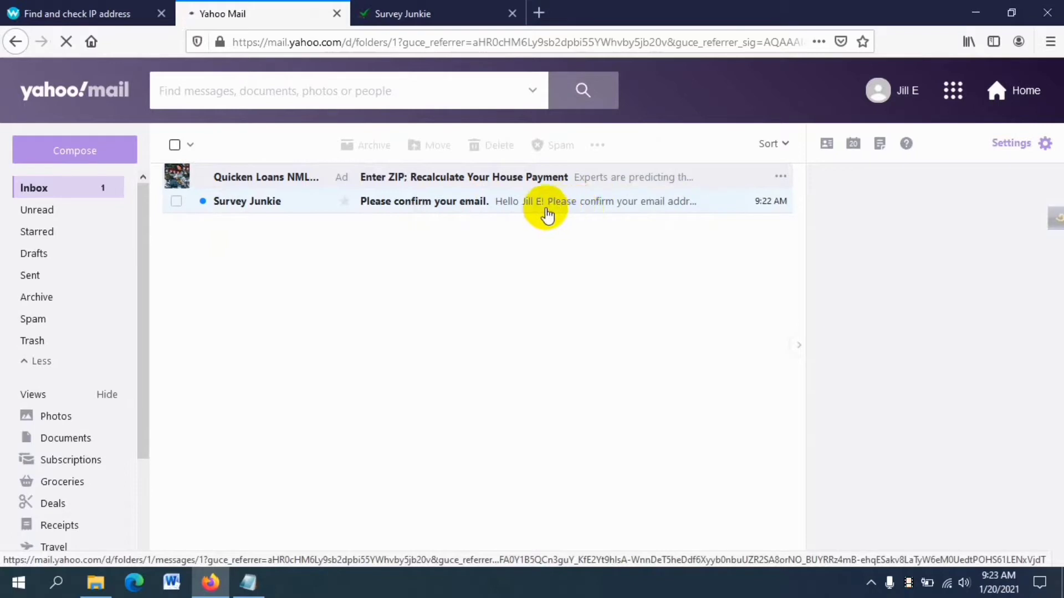
click(463, 204)
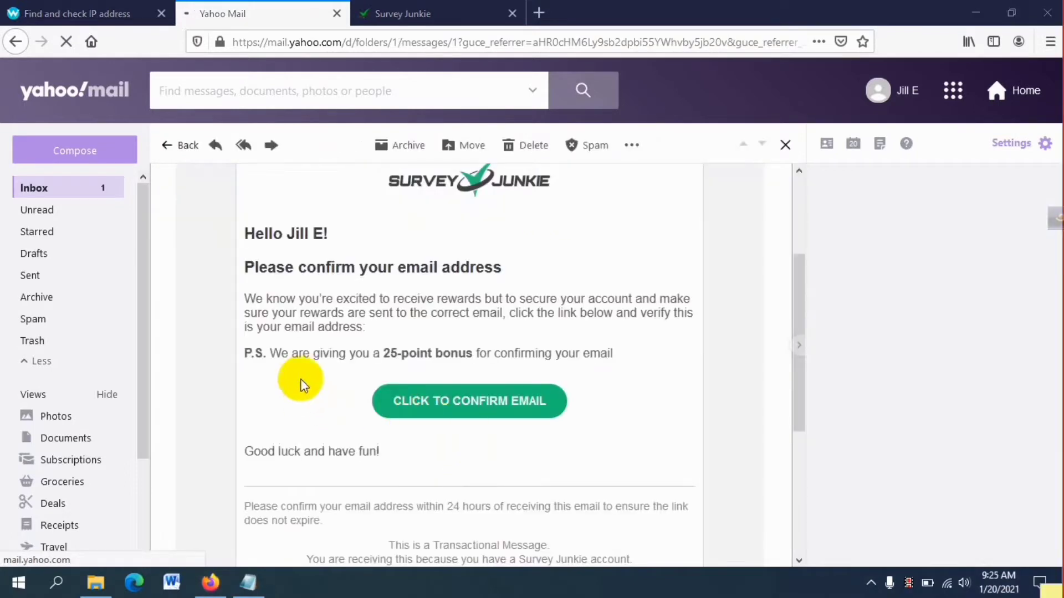
click(465, 407)
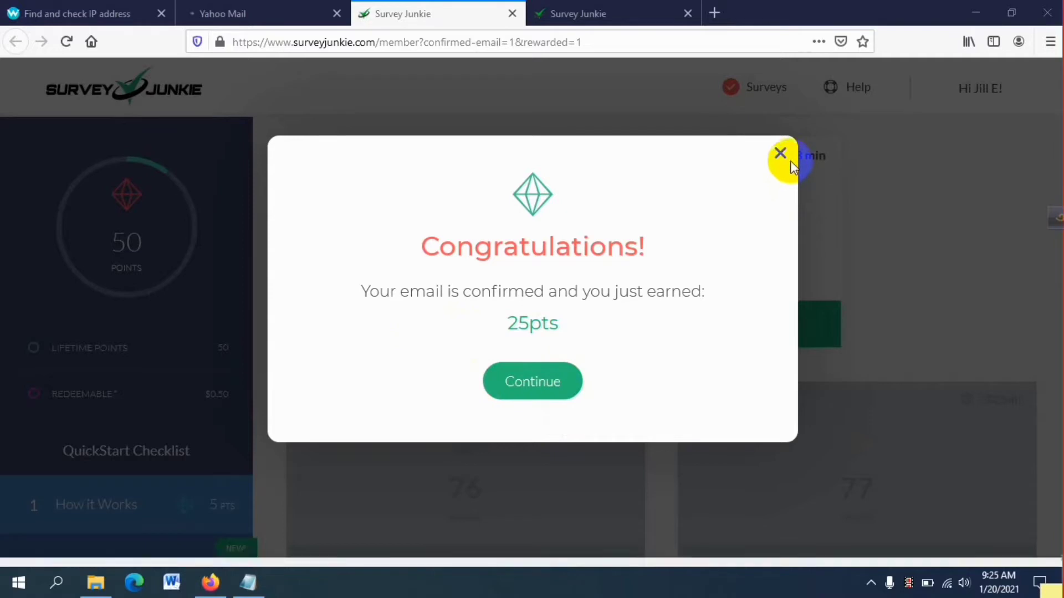
Step: Continue past the e-mail confirmation notice and start the Complete Profile item of the QuickStart Checklist
click(540, 383)
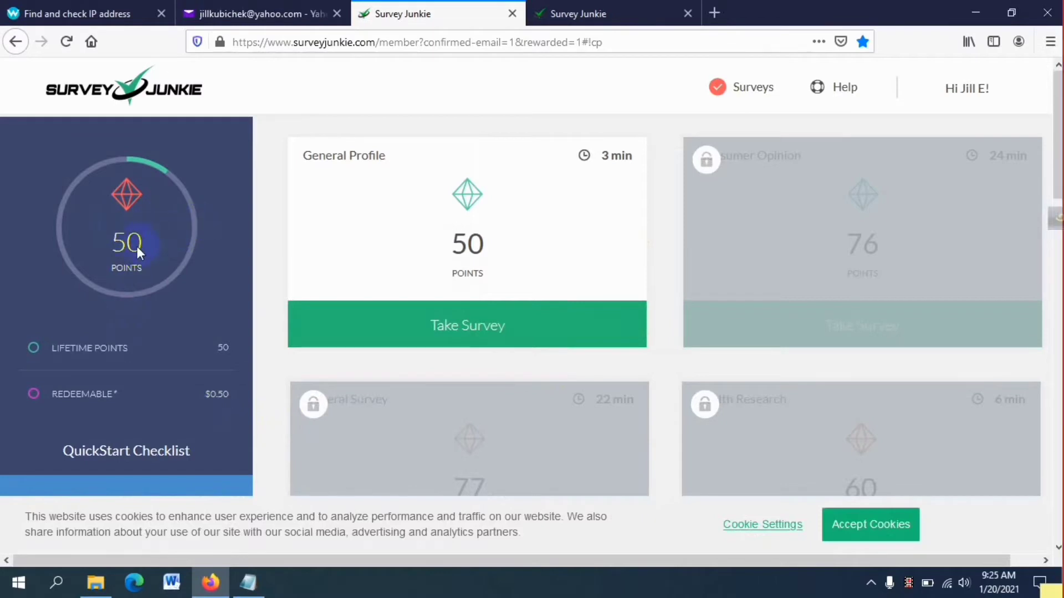
scroll(139, 266, down, 5)
scroll(174, 377, down, 2)
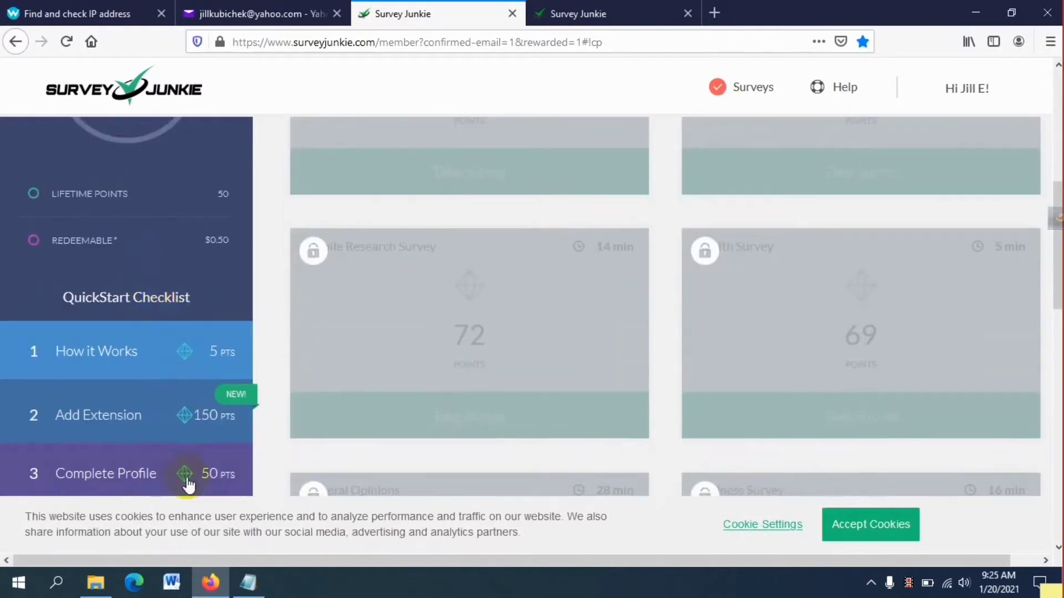
click(128, 476)
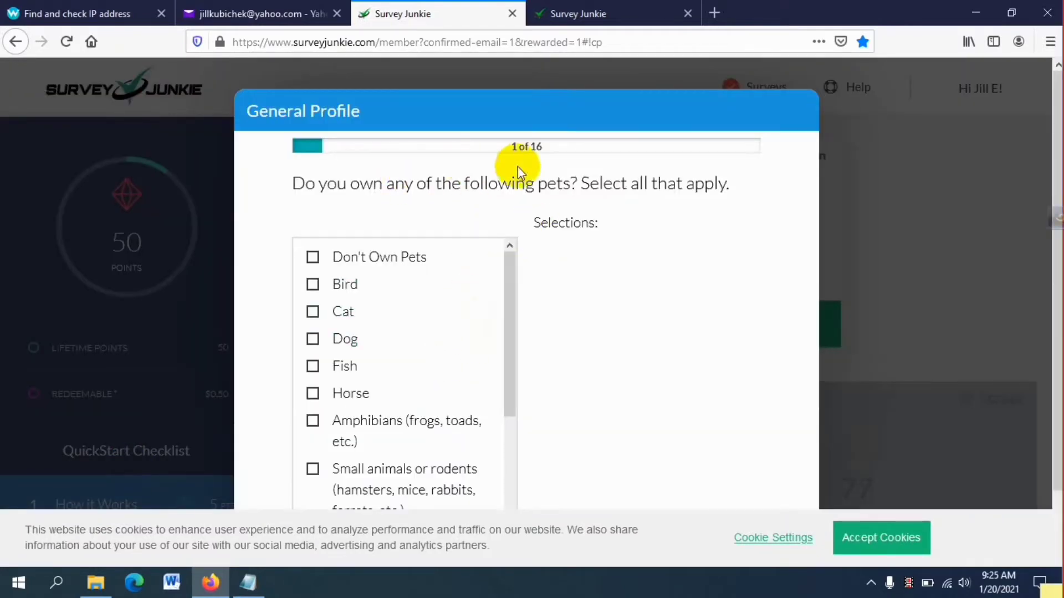
Step: Answer the pet ownership question with Bird, Cat, Dog and Fish, and save the answer
scroll(388, 260, down, 2)
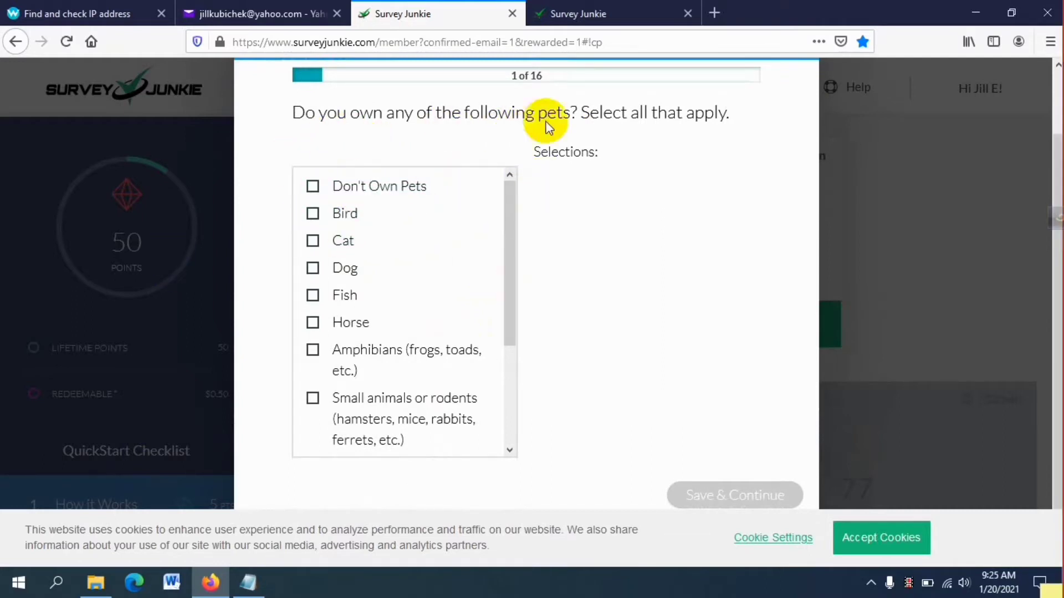
click(320, 219)
click(334, 268)
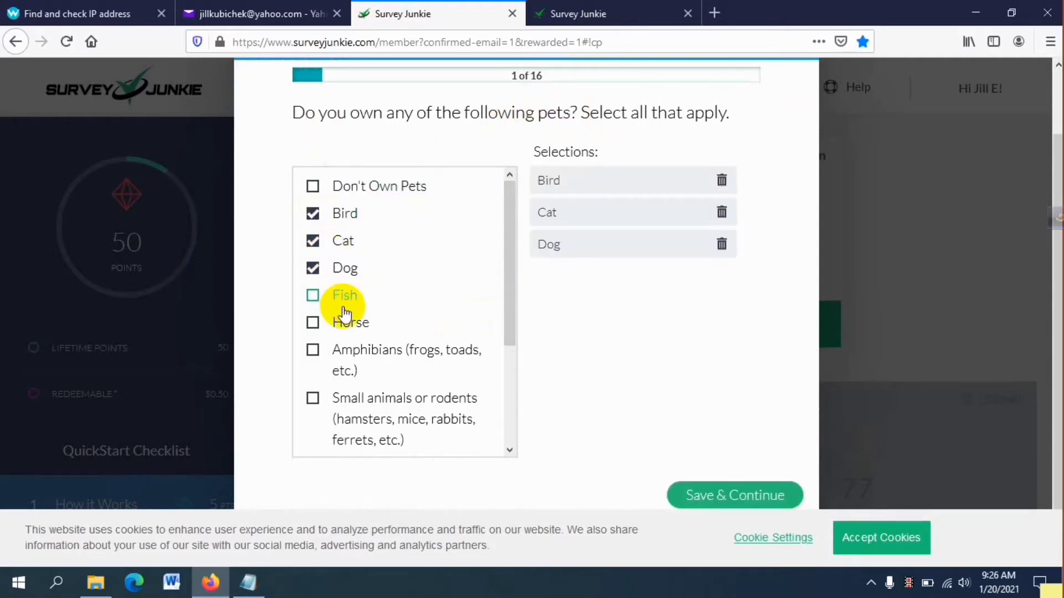
click(327, 295)
click(736, 498)
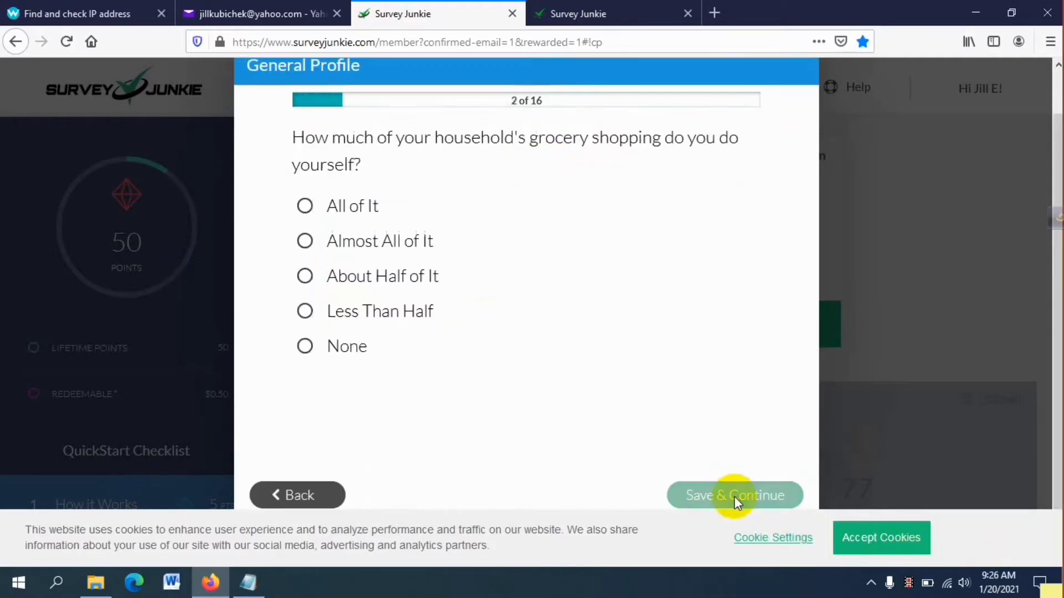
Step: Answer grocery shopping with All of It, living situation with Own - Home, race with White / Caucasian, and speaking Spanish with No
click(339, 207)
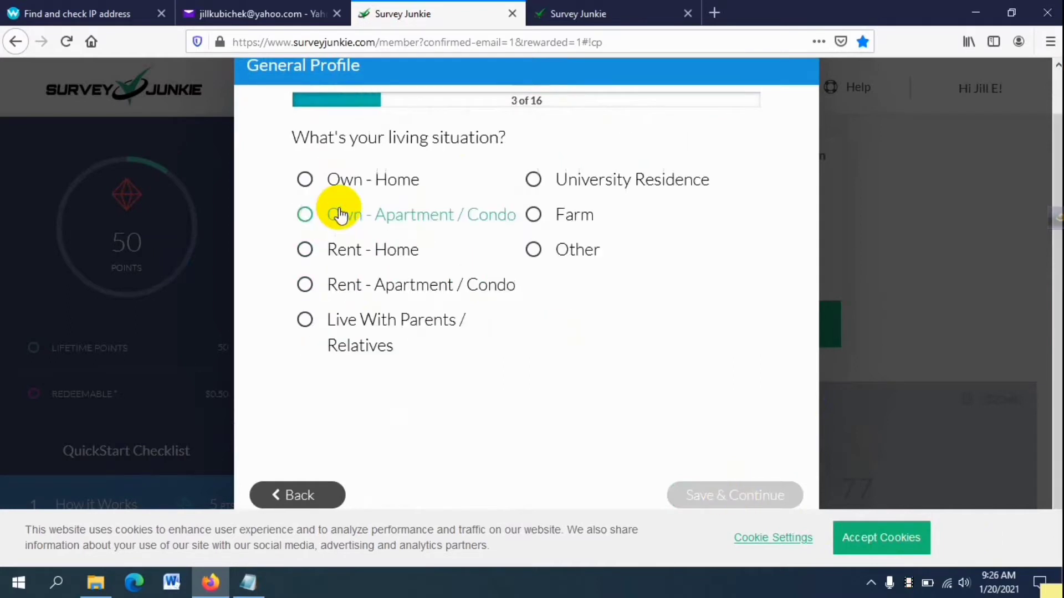
click(346, 179)
click(359, 222)
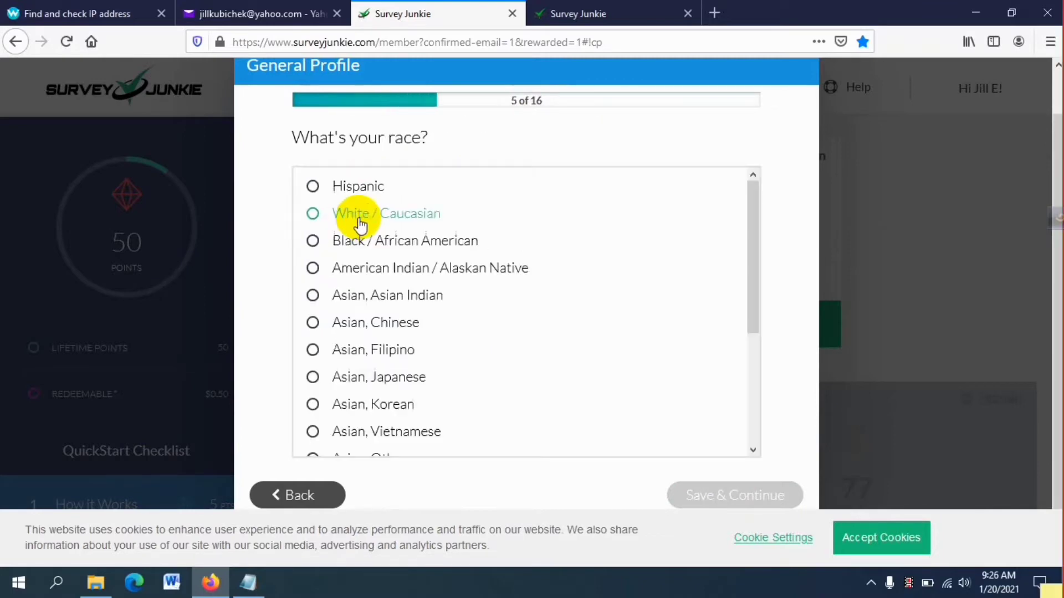
click(353, 219)
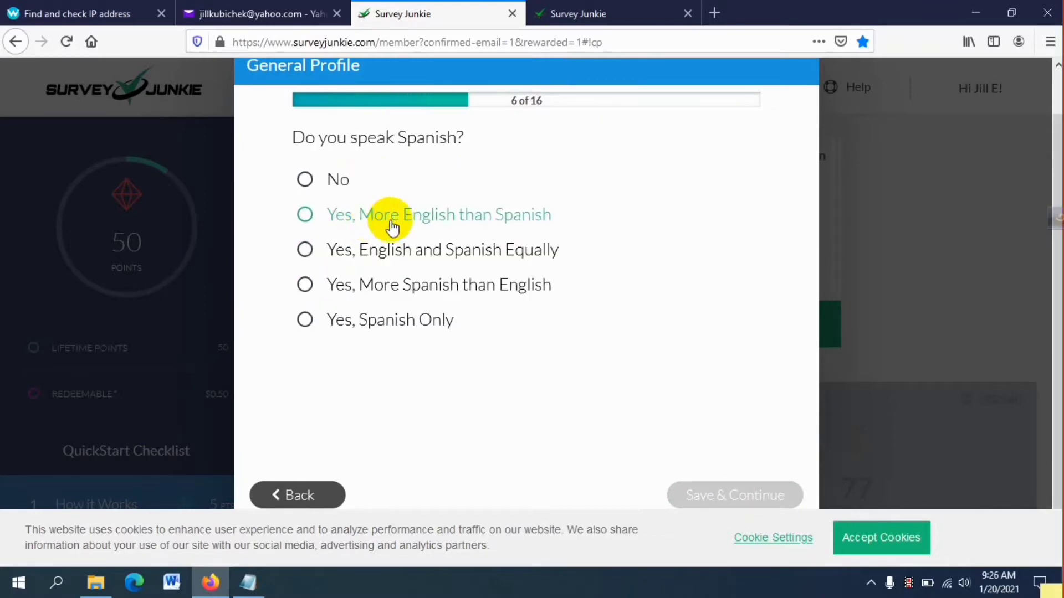
click(338, 181)
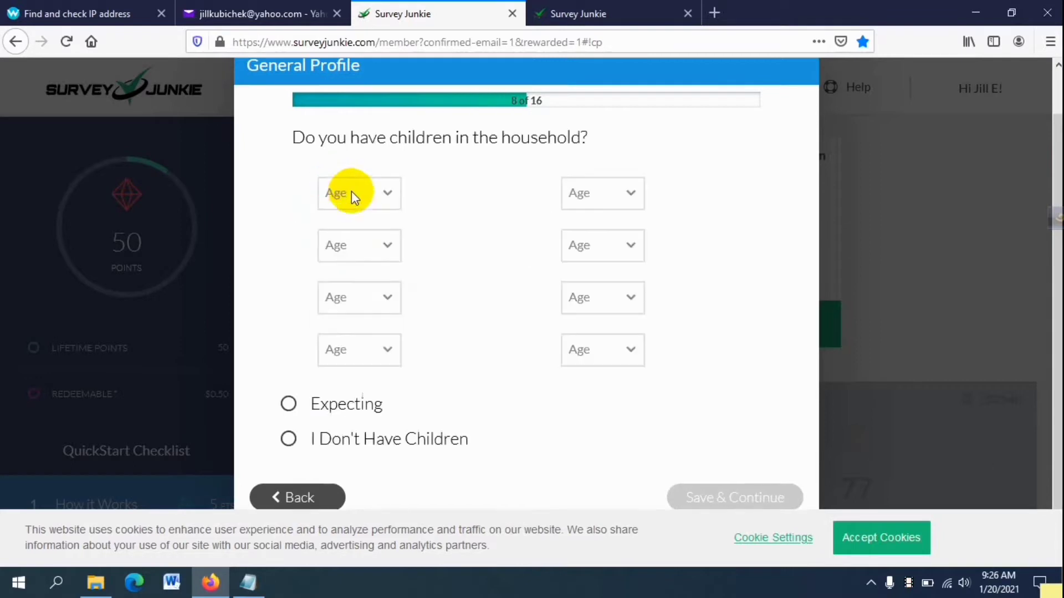
Step: Report a 4-year-old girl and an 8-year-old boy as the children in the household, and save the answer
click(382, 195)
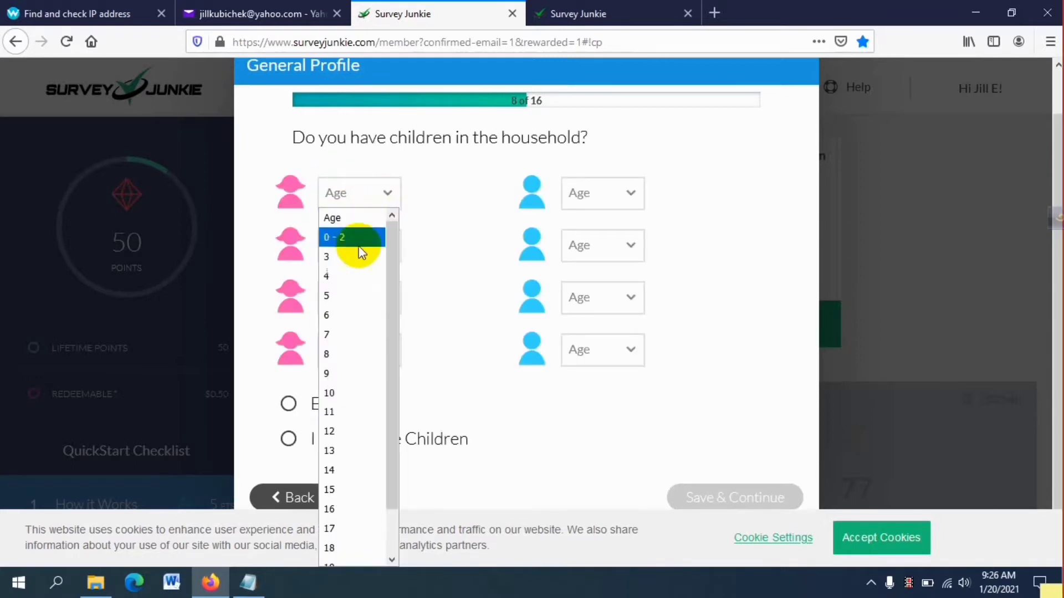
click(351, 275)
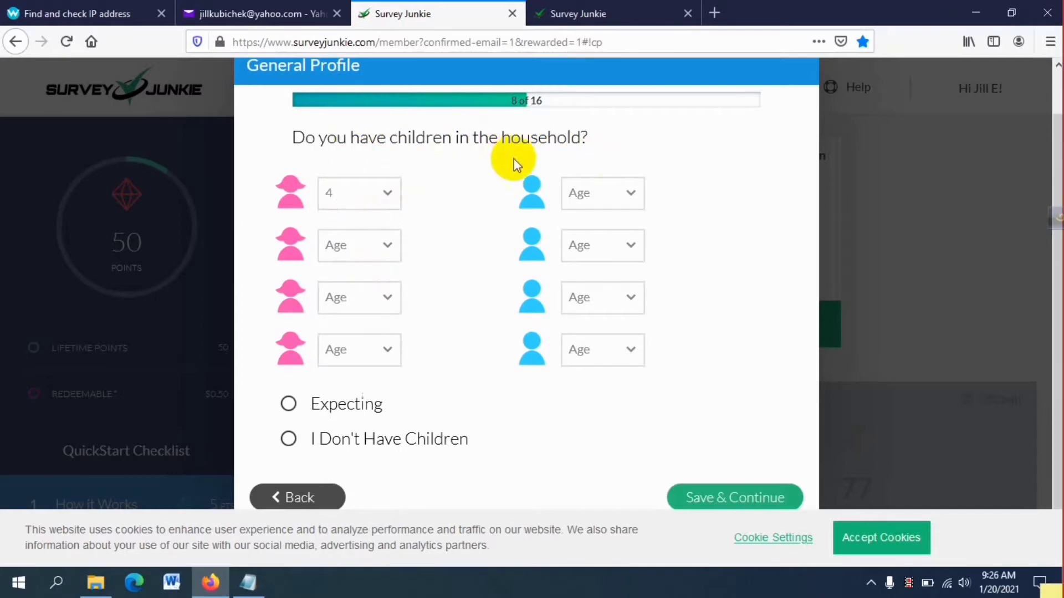
click(625, 195)
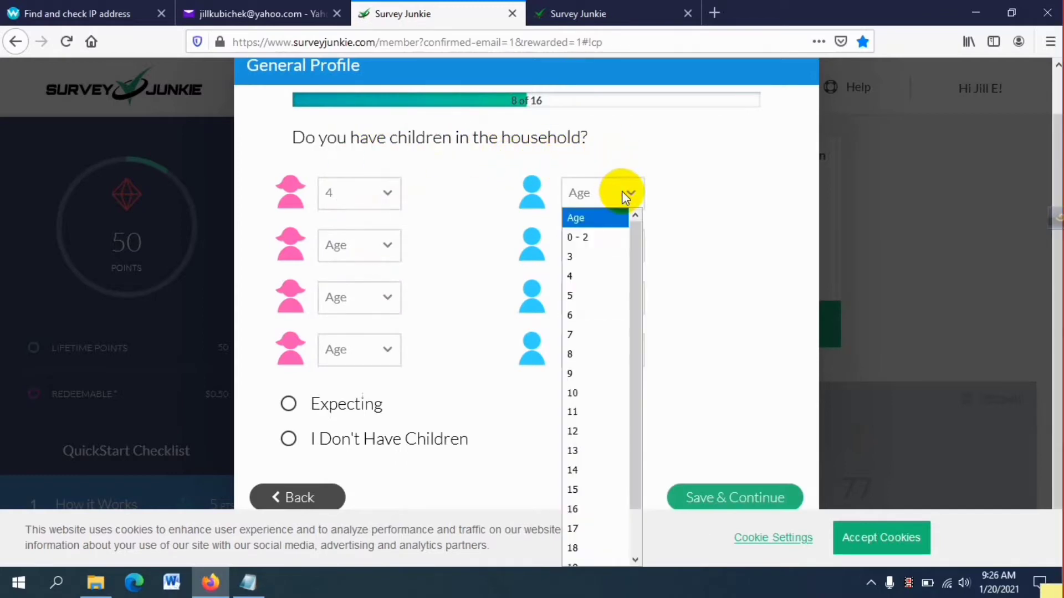
click(594, 360)
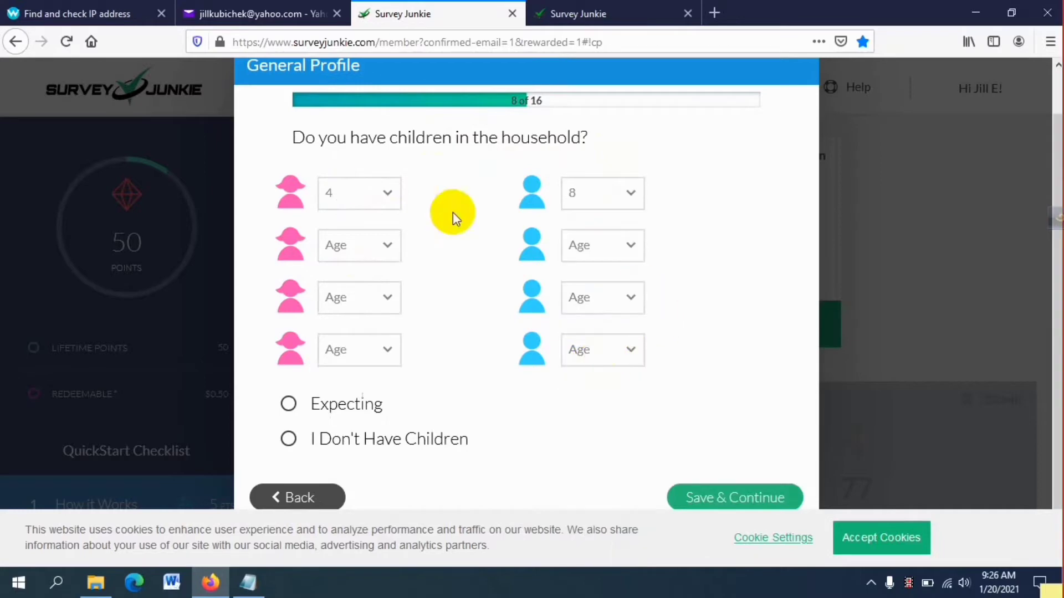
click(711, 502)
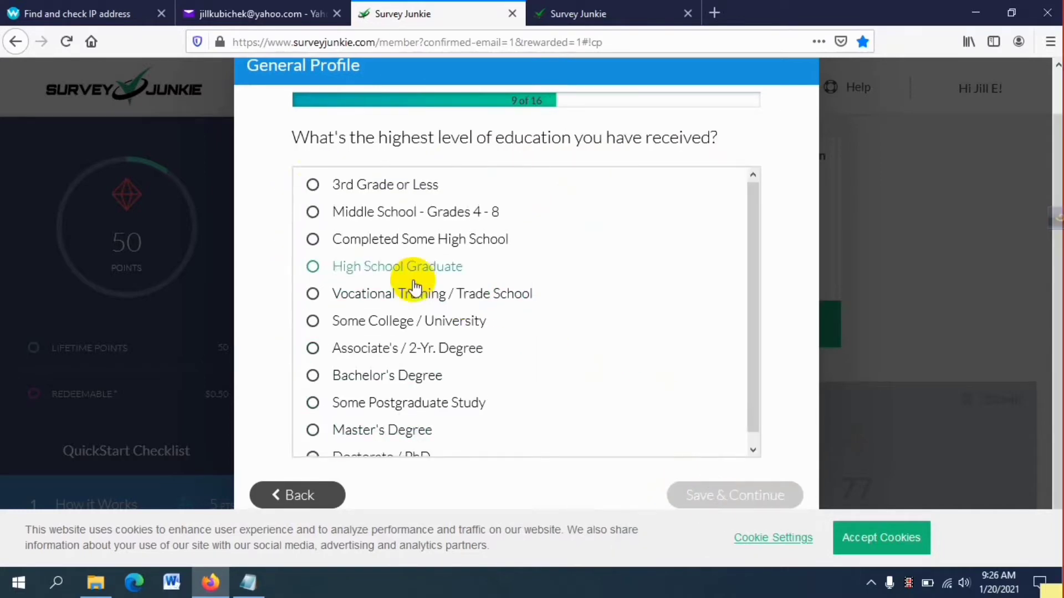
Step: Answer highest education with Master's Degree, household income with $175,000 - $199,999, and voter affiliation with Yes, Republican
scroll(411, 410, down, 1)
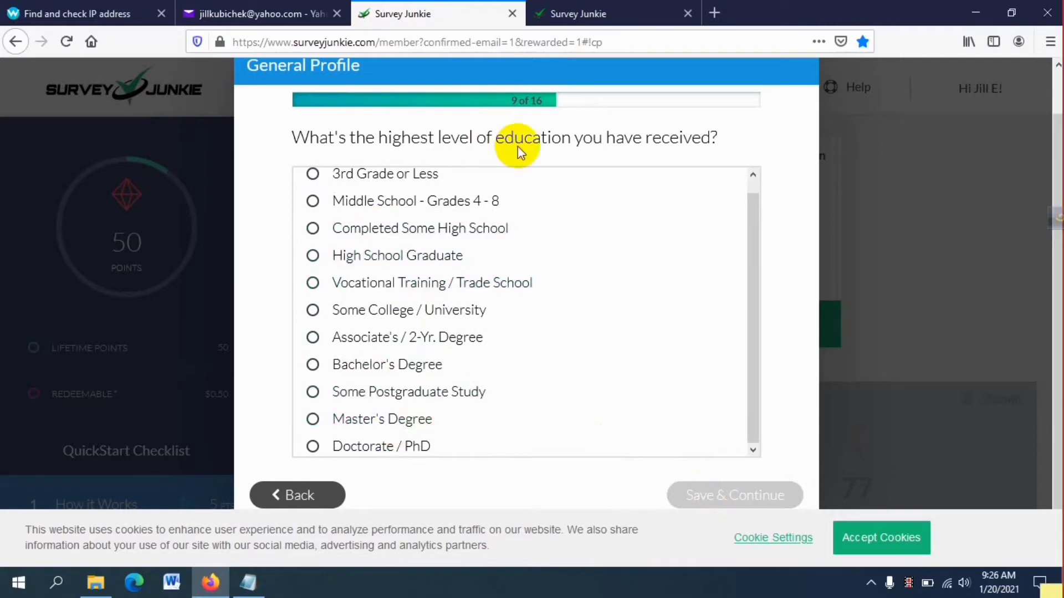
click(377, 424)
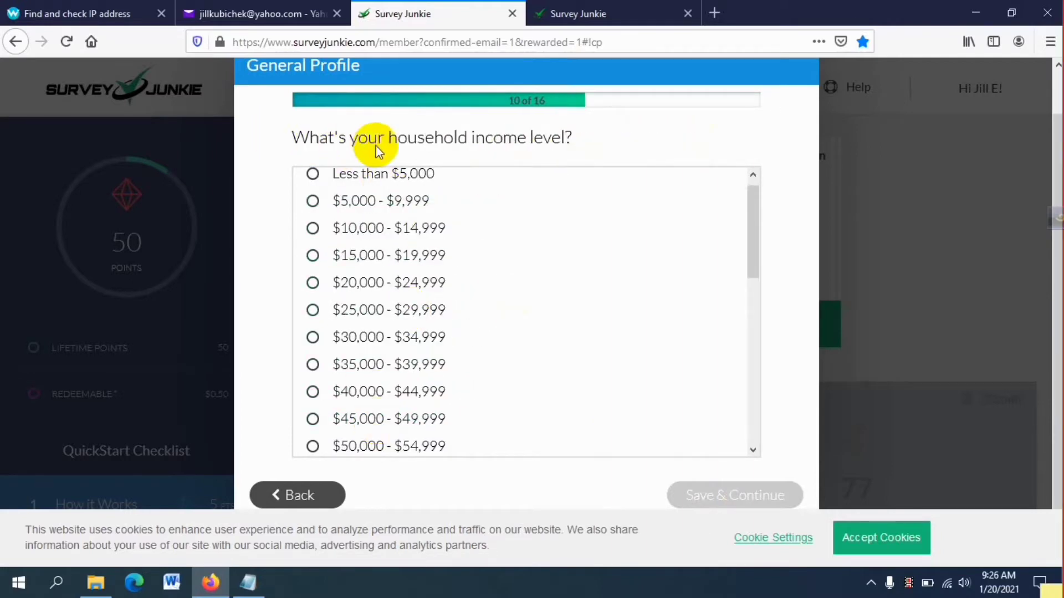
scroll(560, 320, down, 4)
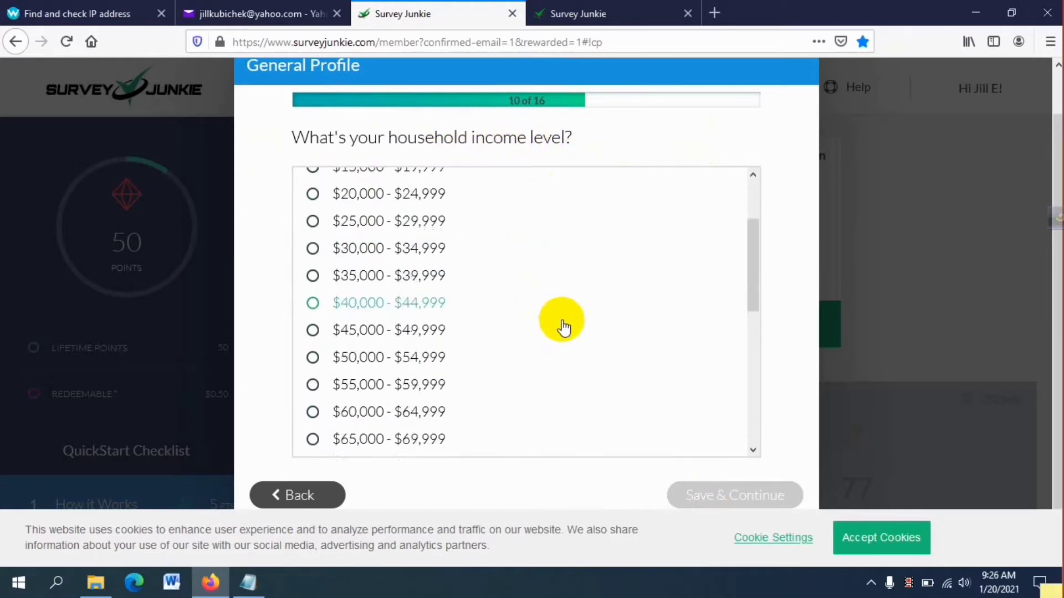
scroll(666, 333, down, 2)
scroll(355, 349, down, 4)
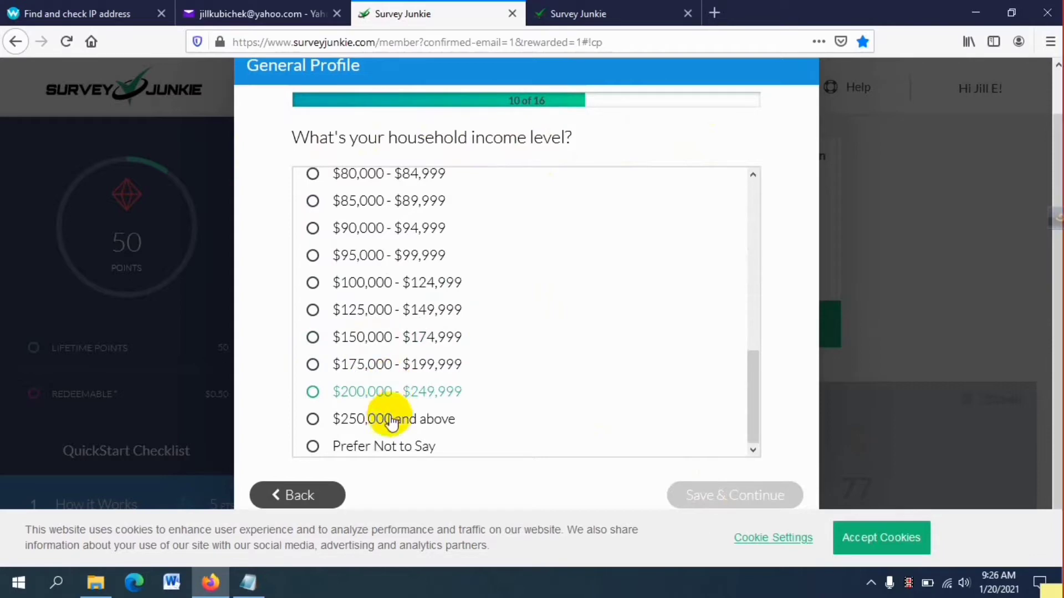
click(389, 370)
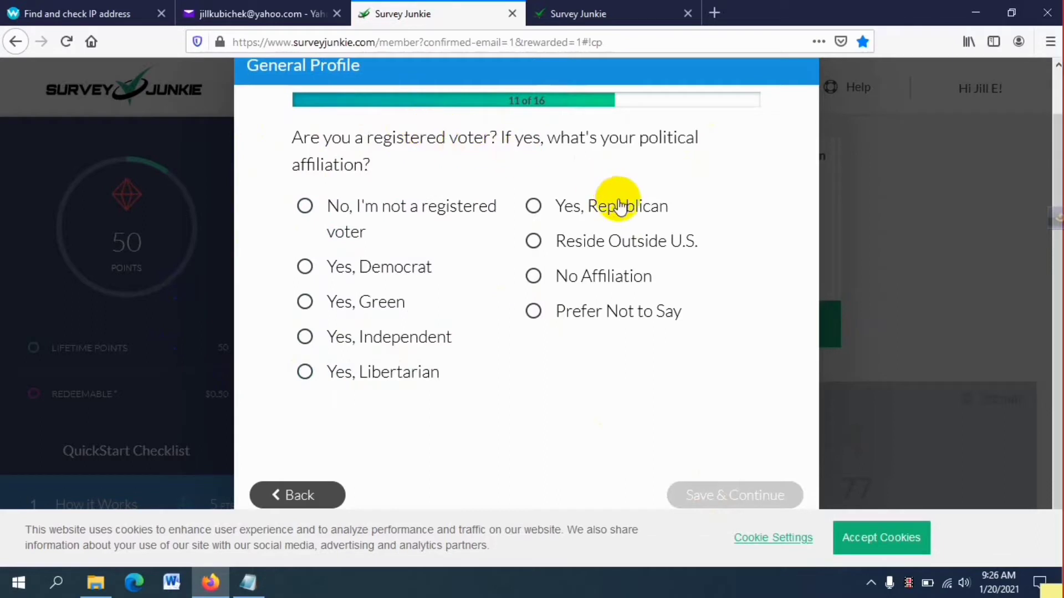
click(586, 213)
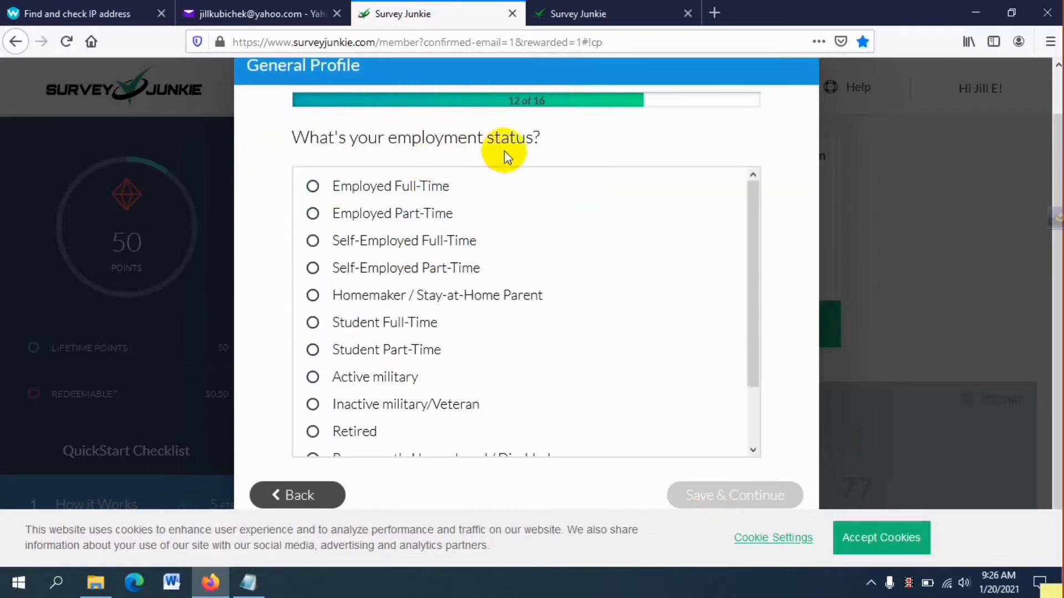
Step: Set the employment status to Employed Full-Time and the industry to Information Technology
click(368, 191)
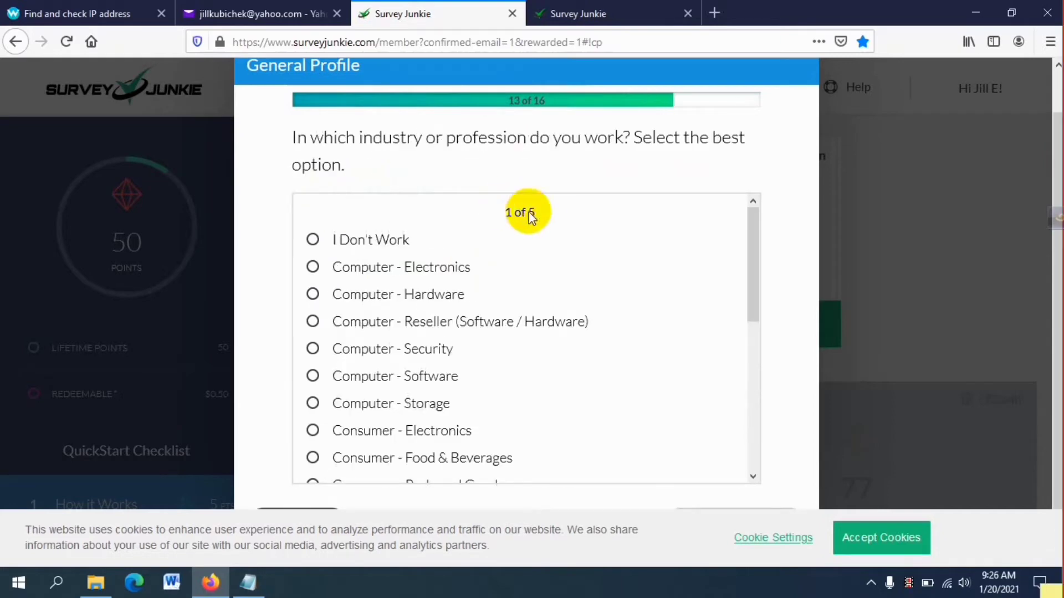
scroll(457, 277, down, 2)
scroll(457, 280, down, 5)
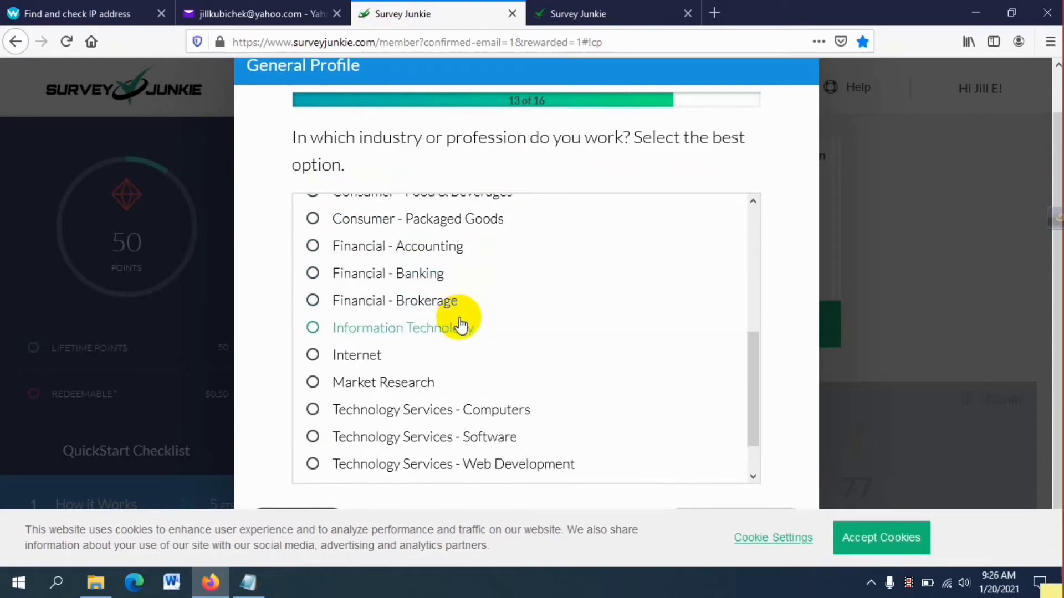
scroll(464, 388, down, 1)
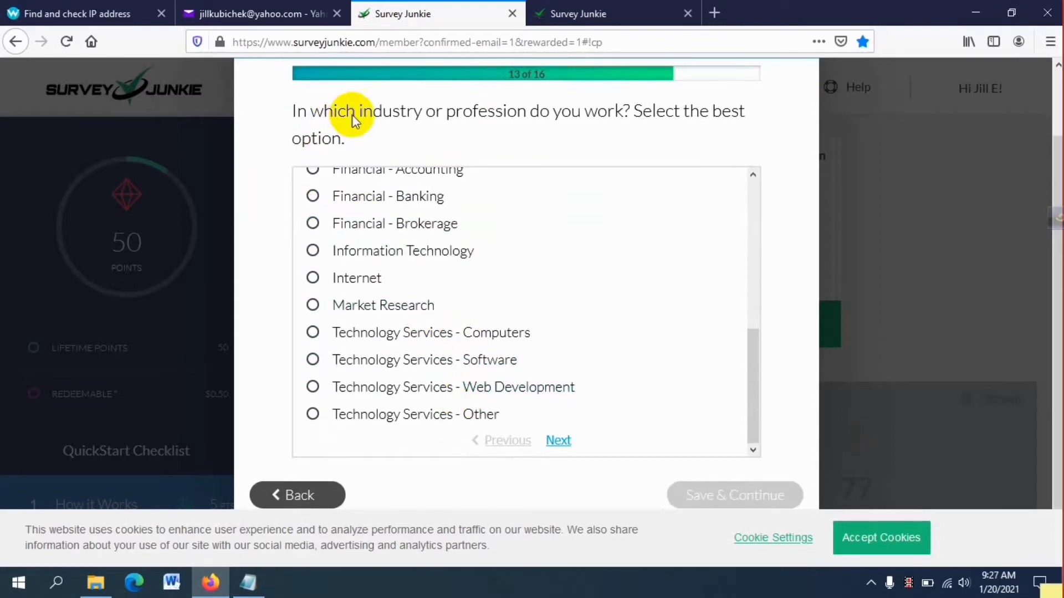
click(364, 258)
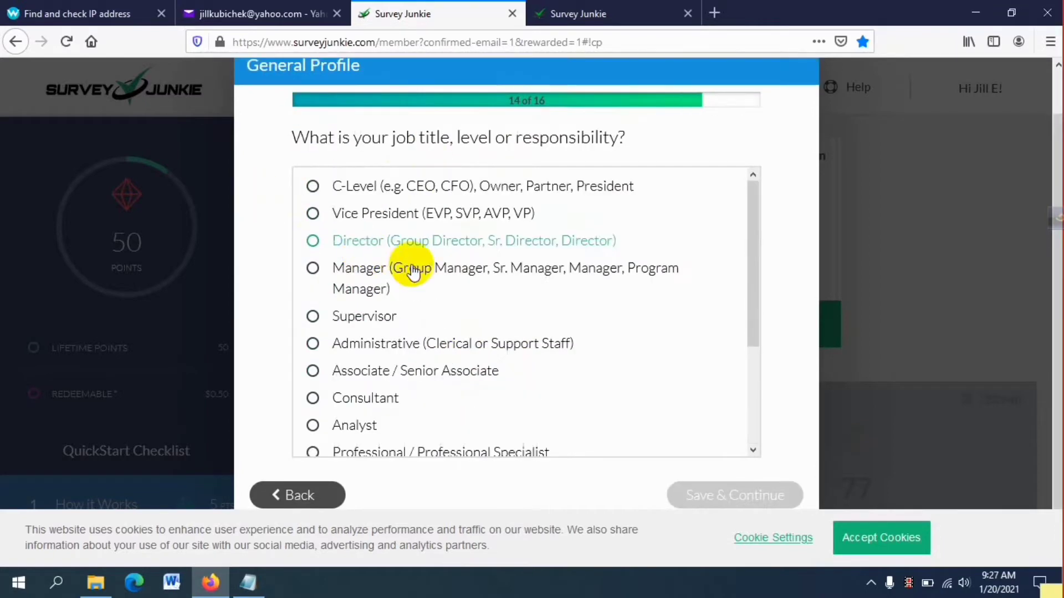
Step: Answer job title with Manager, organization size with 101-500 employees, and department with Information Technology
click(352, 274)
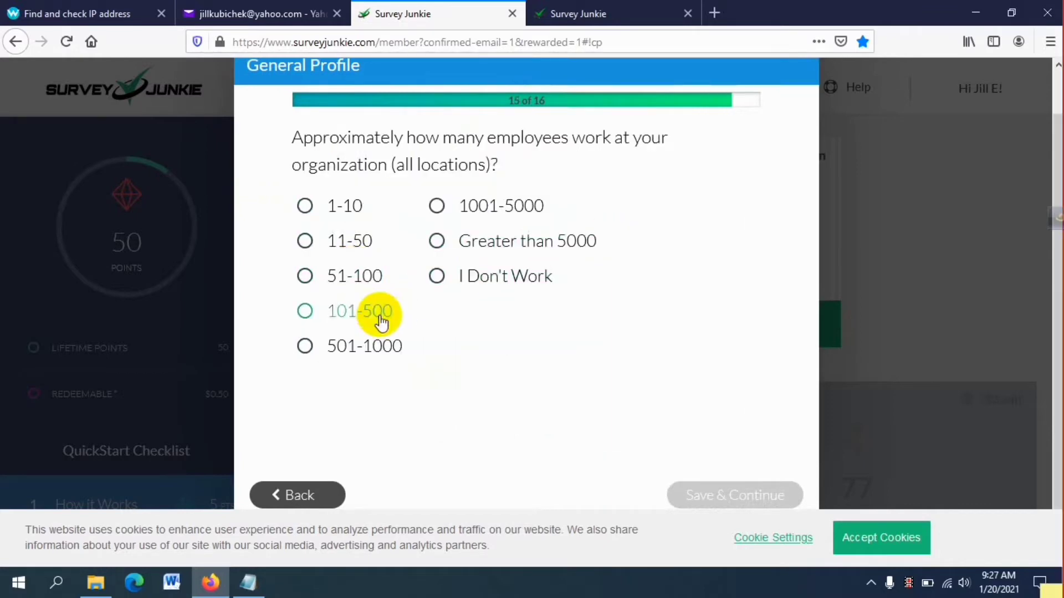
click(342, 313)
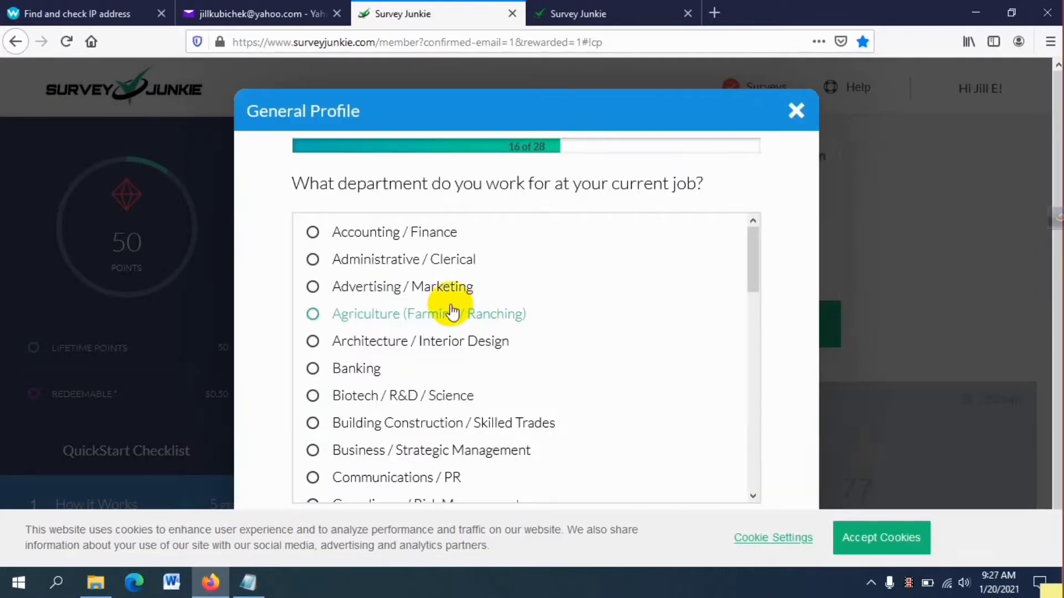
scroll(427, 320, down, 3)
scroll(425, 358, down, 3)
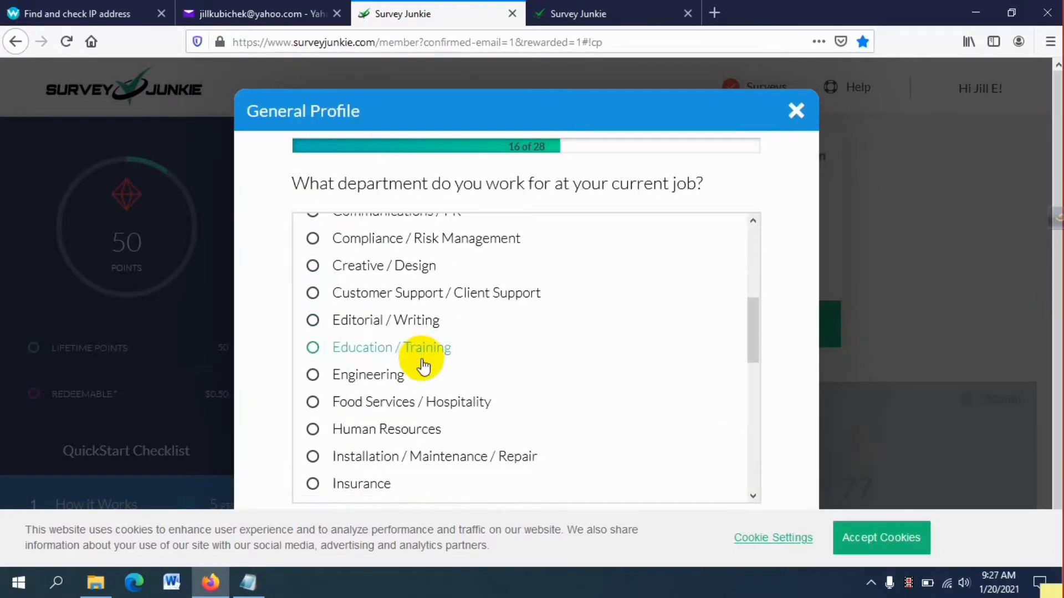
scroll(419, 424, down, 3)
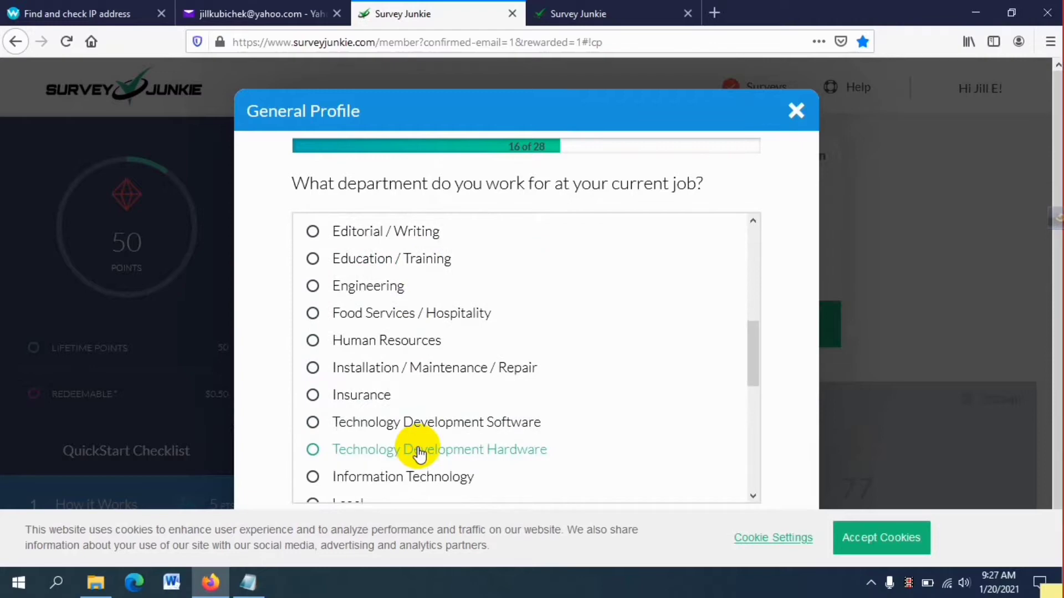
scroll(420, 474, down, 3)
click(376, 388)
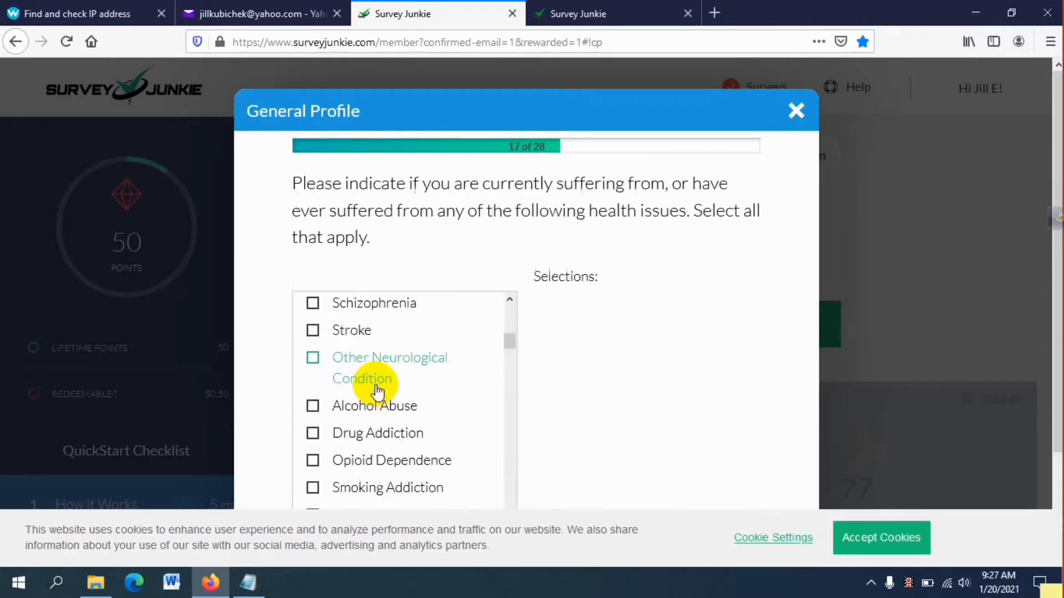
Step: Look through the list of health issues and mark Acne as one that applies
scroll(391, 354, down, 5)
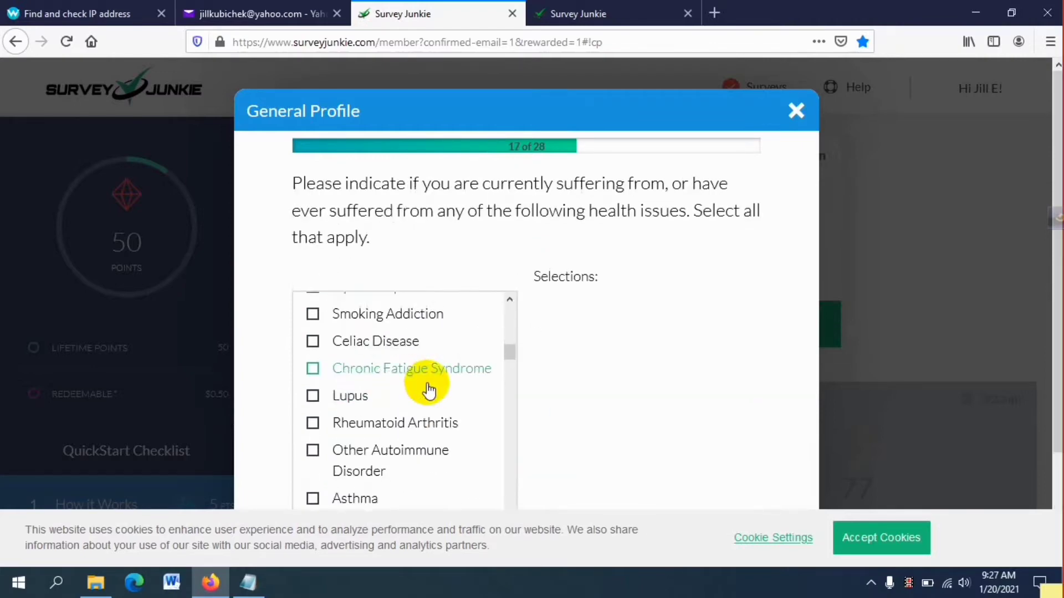
scroll(429, 392, down, 5)
scroll(428, 392, up, 5)
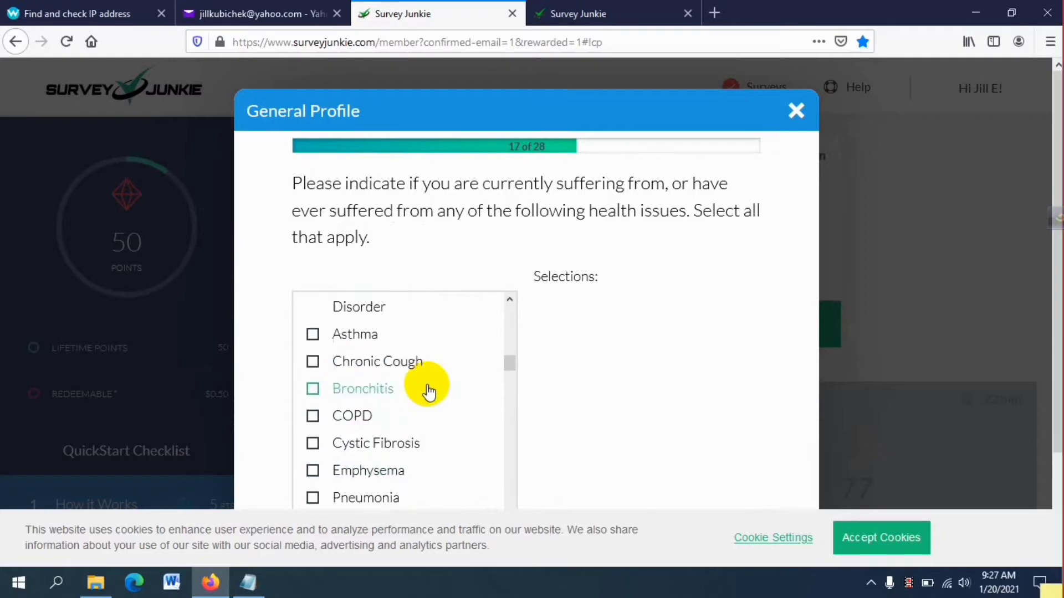
scroll(421, 387, up, 6)
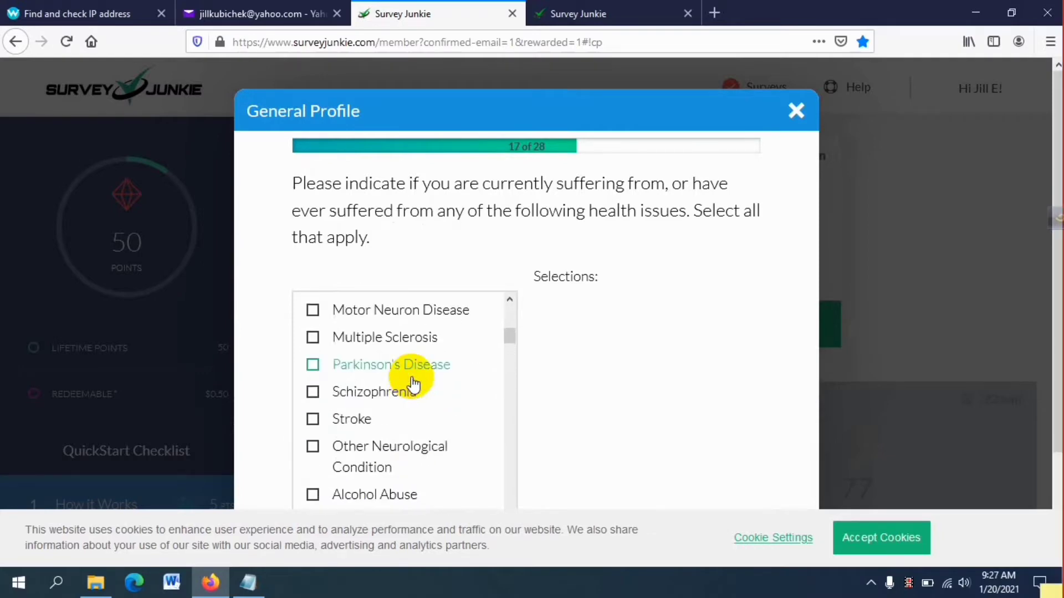
scroll(392, 387, down, 6)
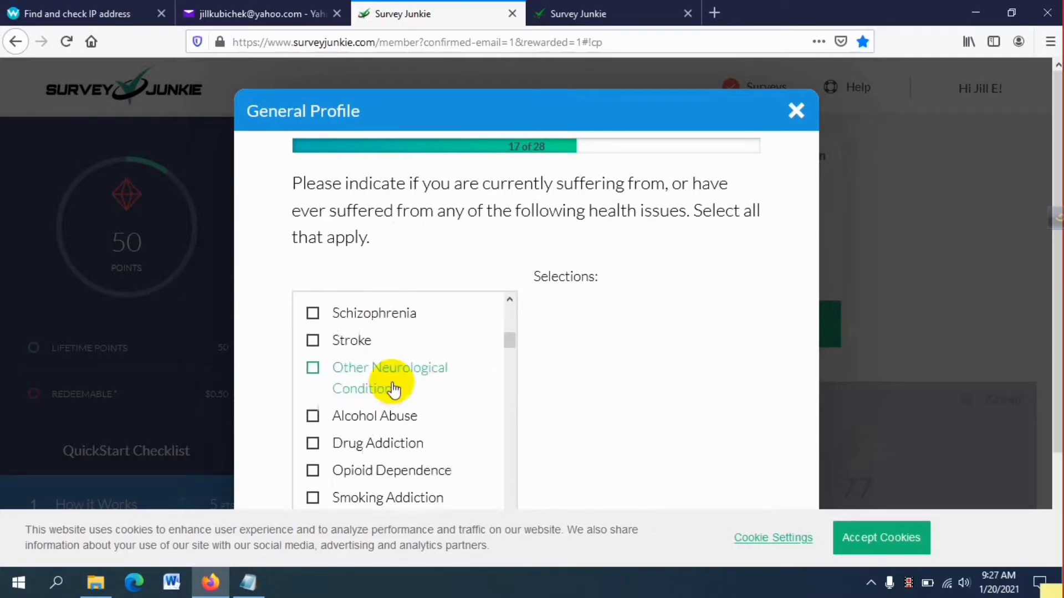
scroll(393, 387, down, 3)
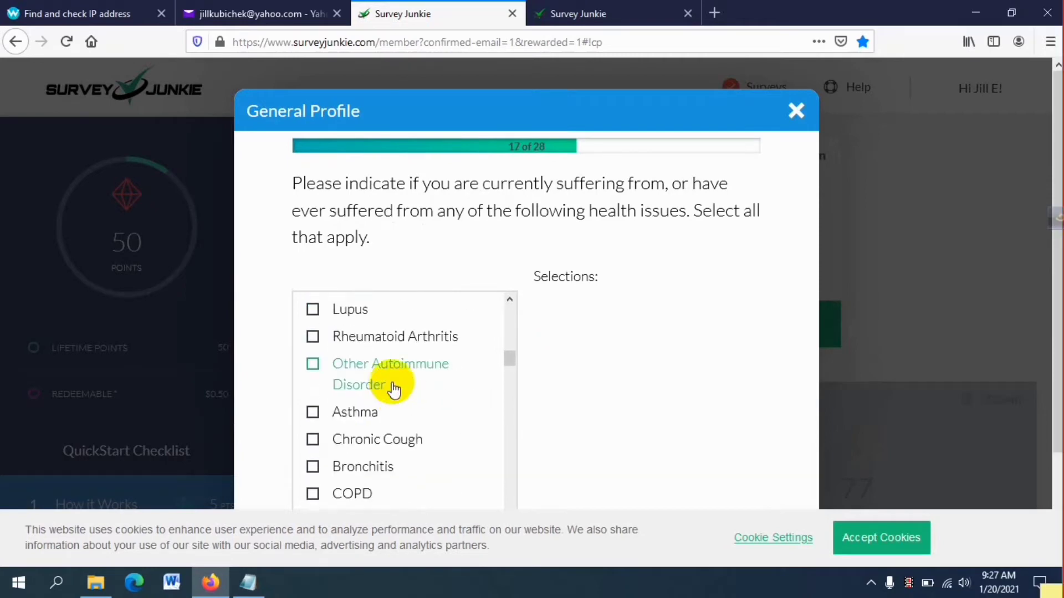
scroll(394, 398, down, 1)
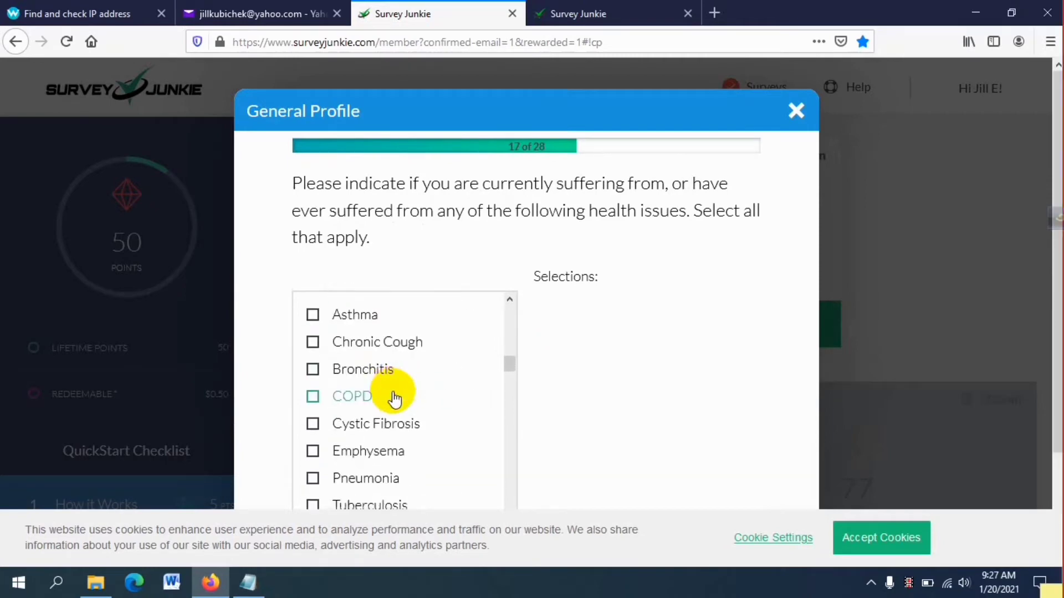
scroll(394, 398, down, 3)
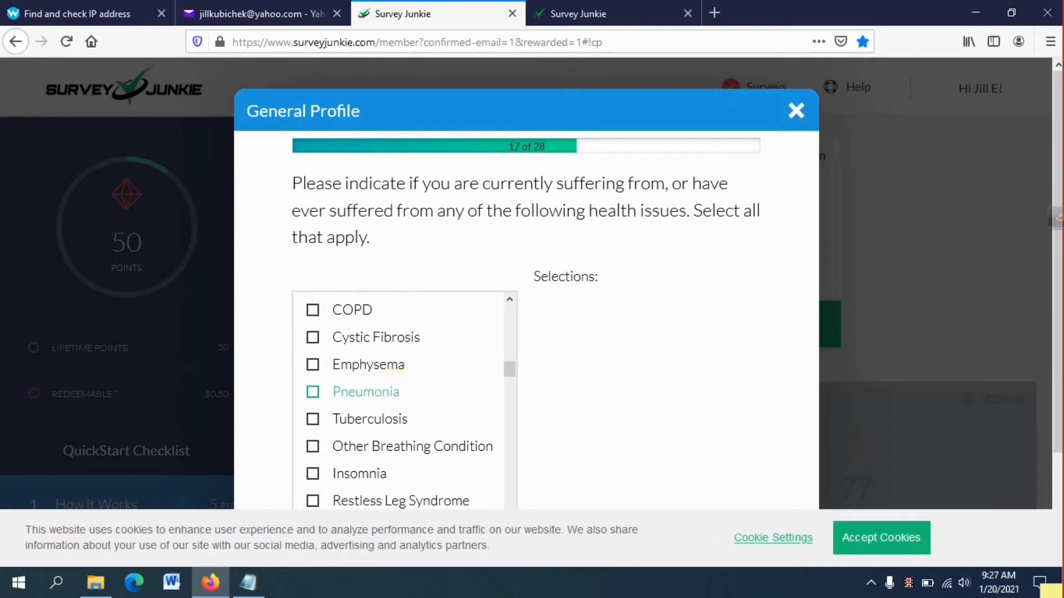
scroll(316, 333, down, 5)
click(311, 321)
Step: Add Urinary Incontinence to the health issue selections and look through the further conditions in the list
scroll(374, 407, down, 4)
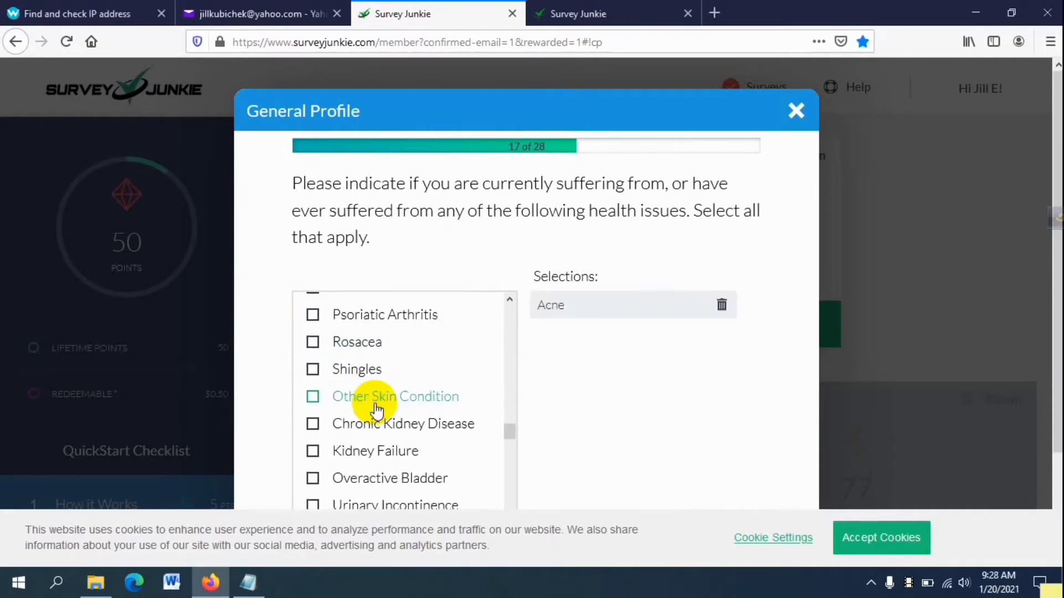
scroll(377, 410, down, 3)
click(344, 419)
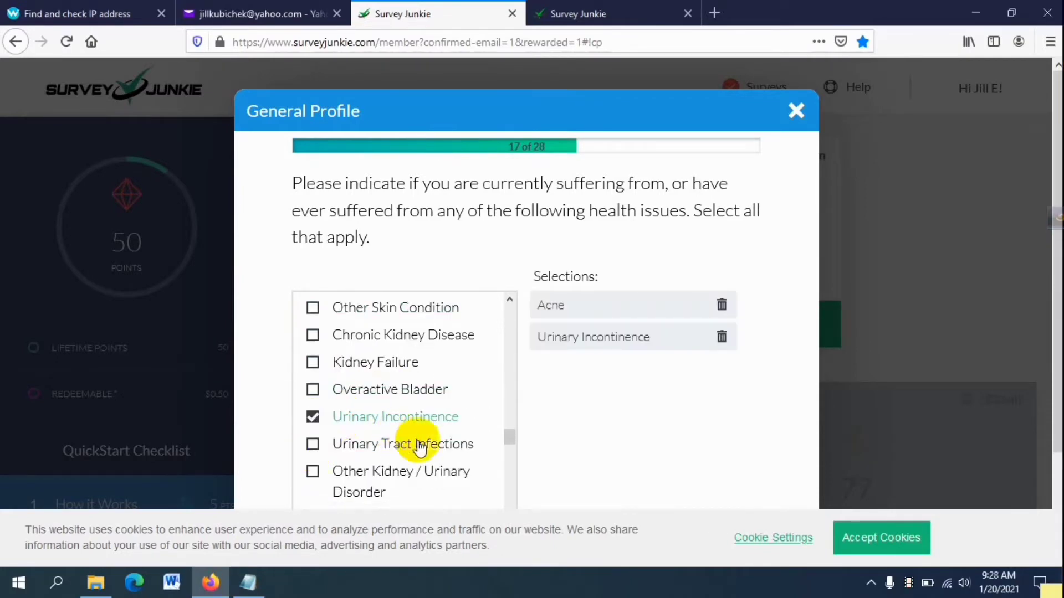
scroll(420, 449, down, 15)
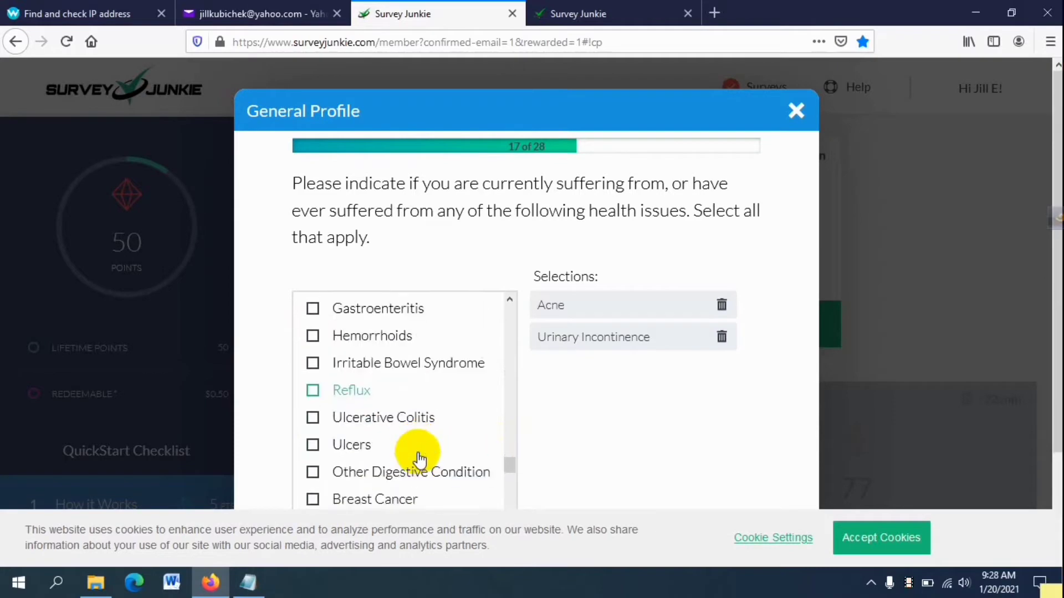
scroll(419, 459, down, 10)
scroll(571, 434, down, 3)
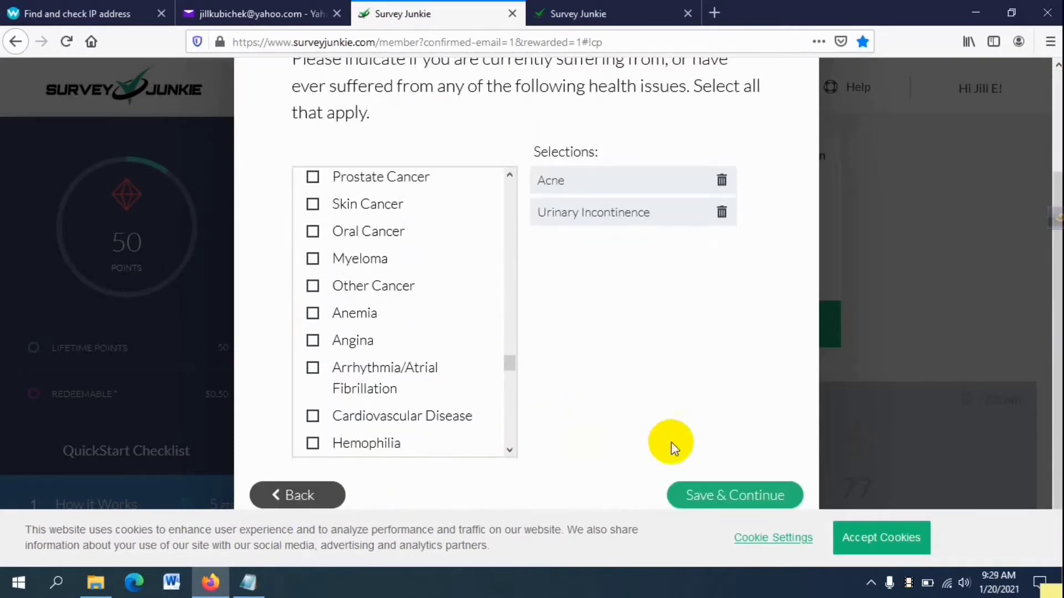
Step: Save the health issue selections and answer the vehicle leasing or purchasing question with Yes, in the next 3 to 6 months
click(710, 496)
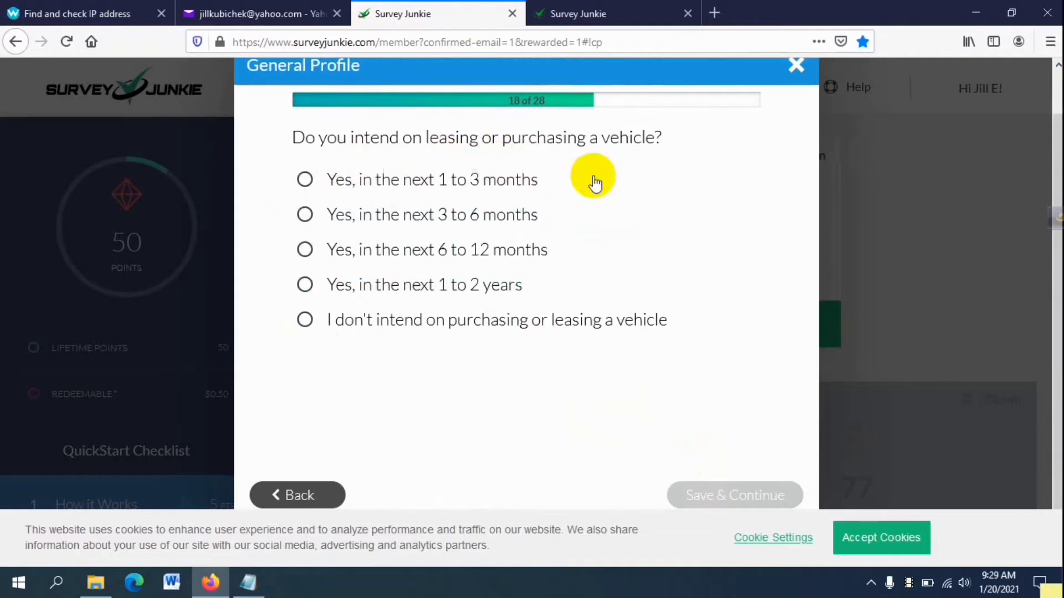
click(361, 230)
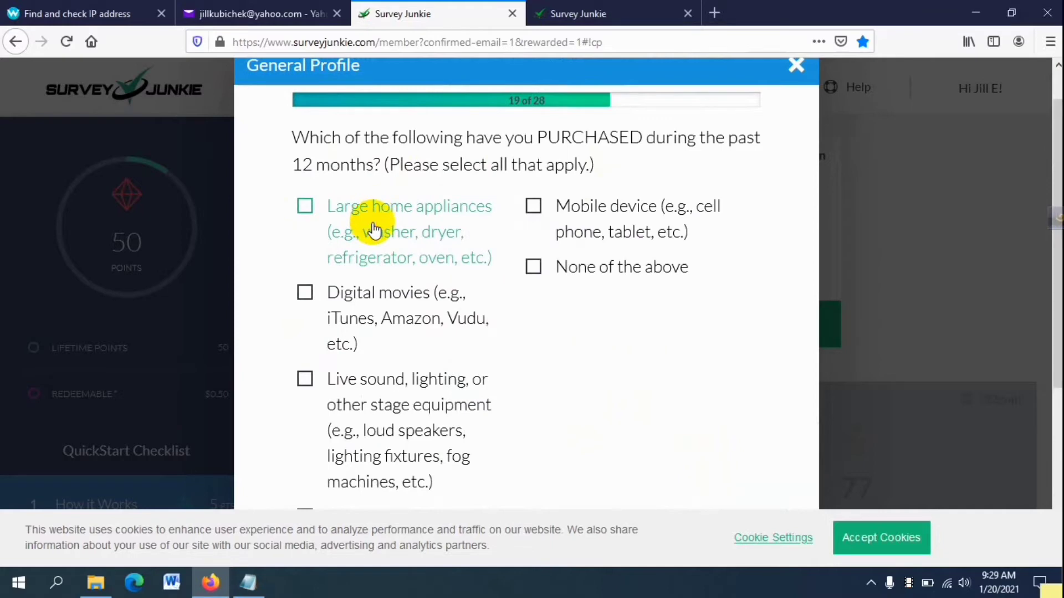
Step: Mark Large home appliances and Mobile device as purchases from the past 12 months and save the answer
click(374, 230)
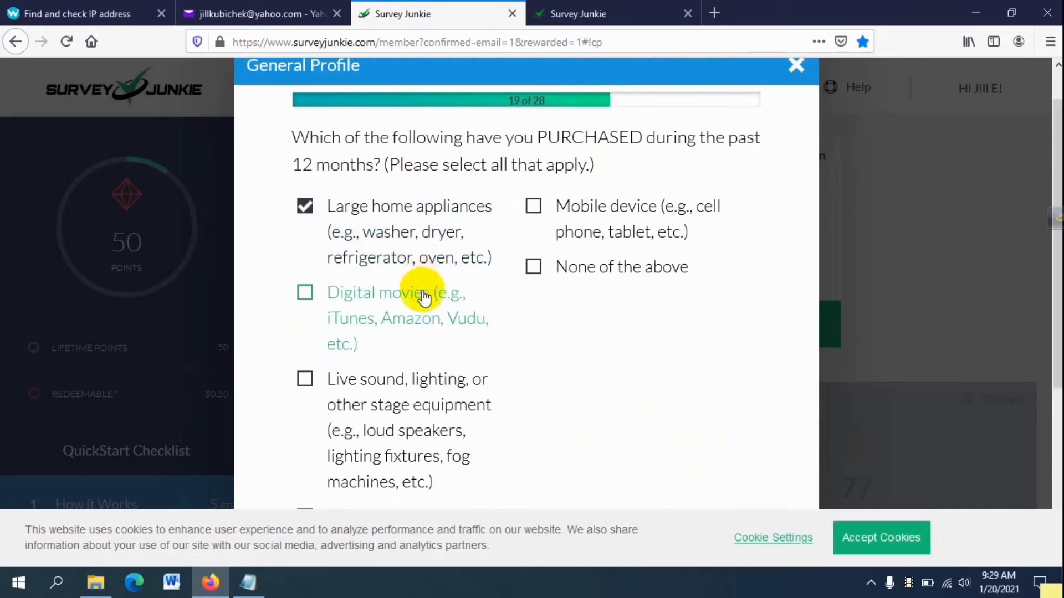
scroll(570, 329, down, 3)
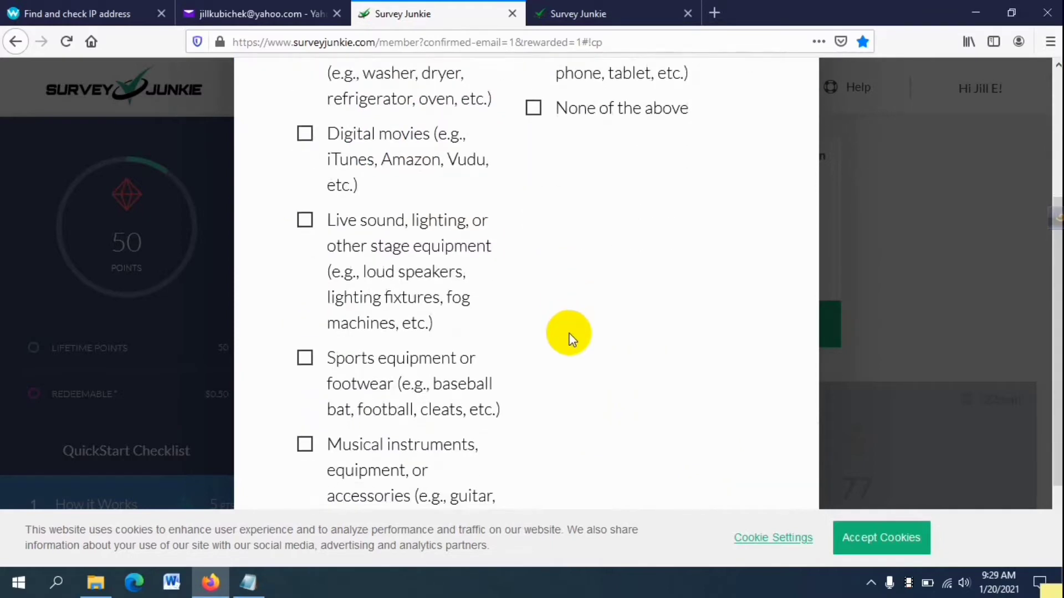
scroll(576, 310, up, 3)
click(574, 220)
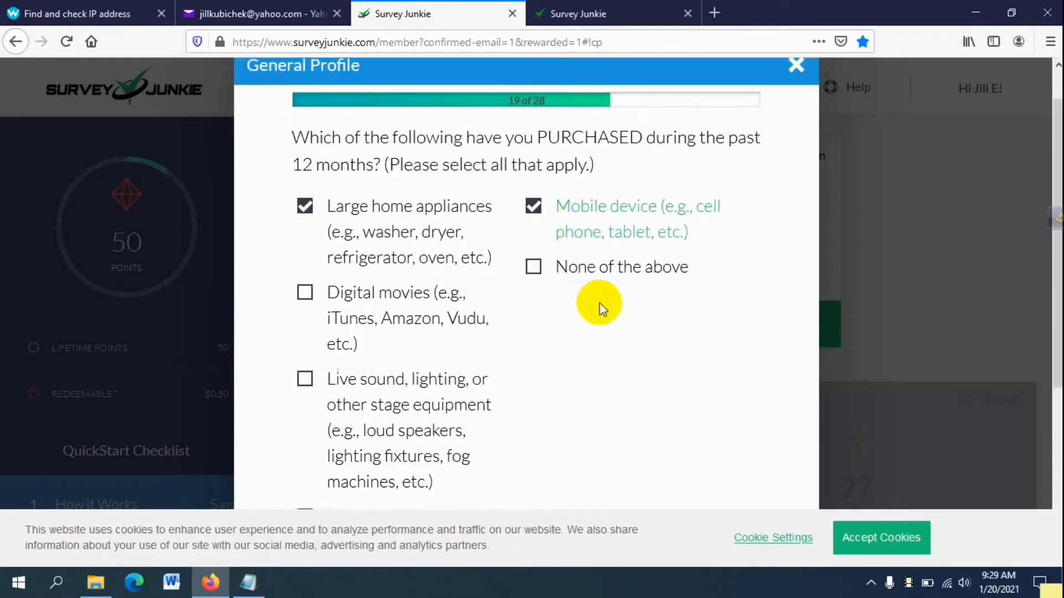
scroll(599, 308, down, 3)
scroll(659, 482, down, 2)
click(708, 495)
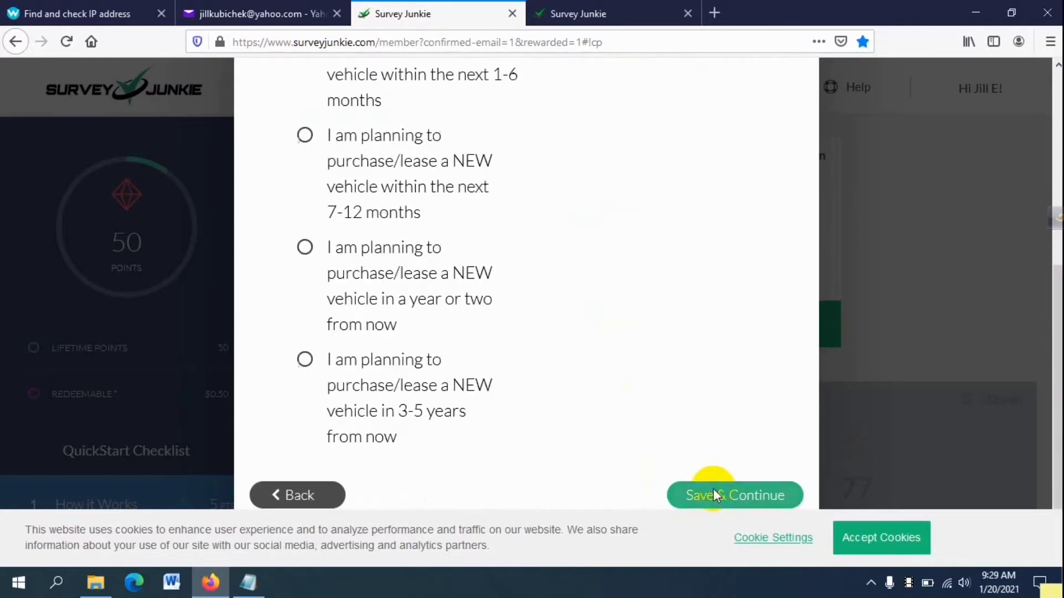
Step: Answer NEW vehicle within the next 7-12 months and save Luxury Crossover/Luxury Sport Utility Vehicle as the vehicle type
click(360, 168)
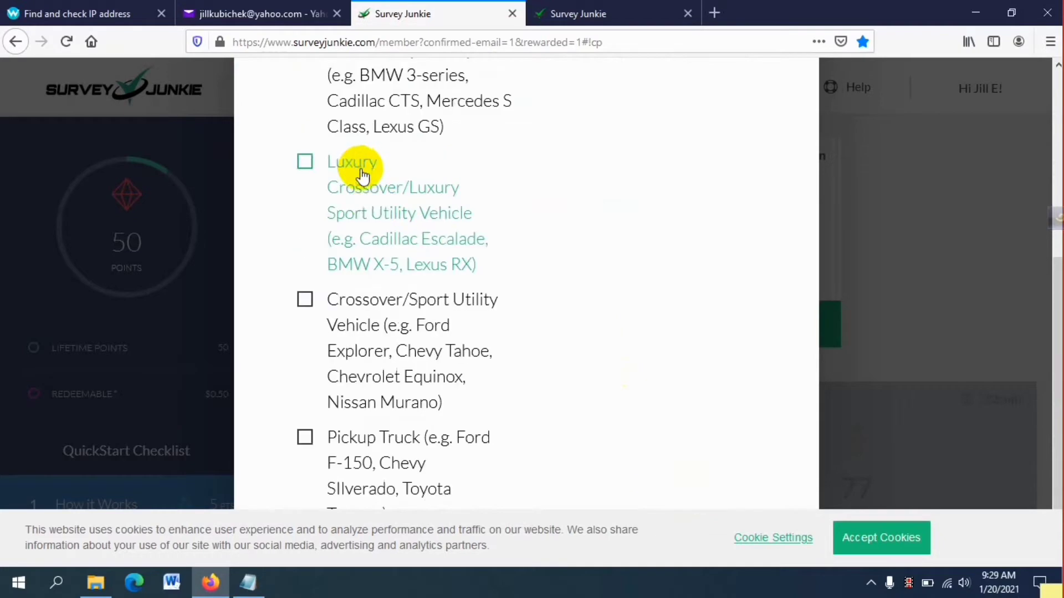
click(368, 217)
scroll(588, 404, down, 2)
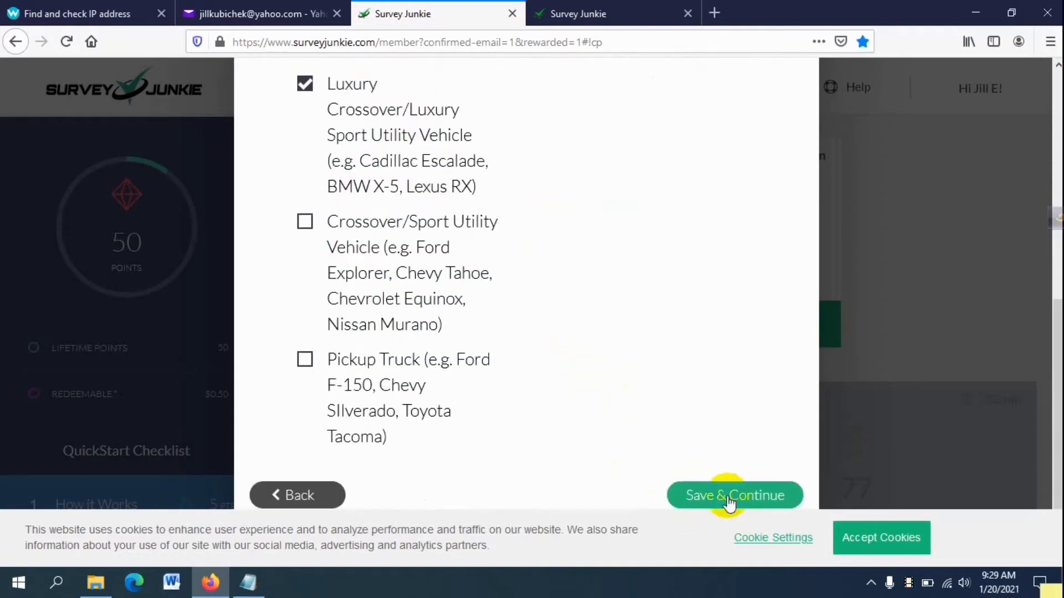
click(728, 496)
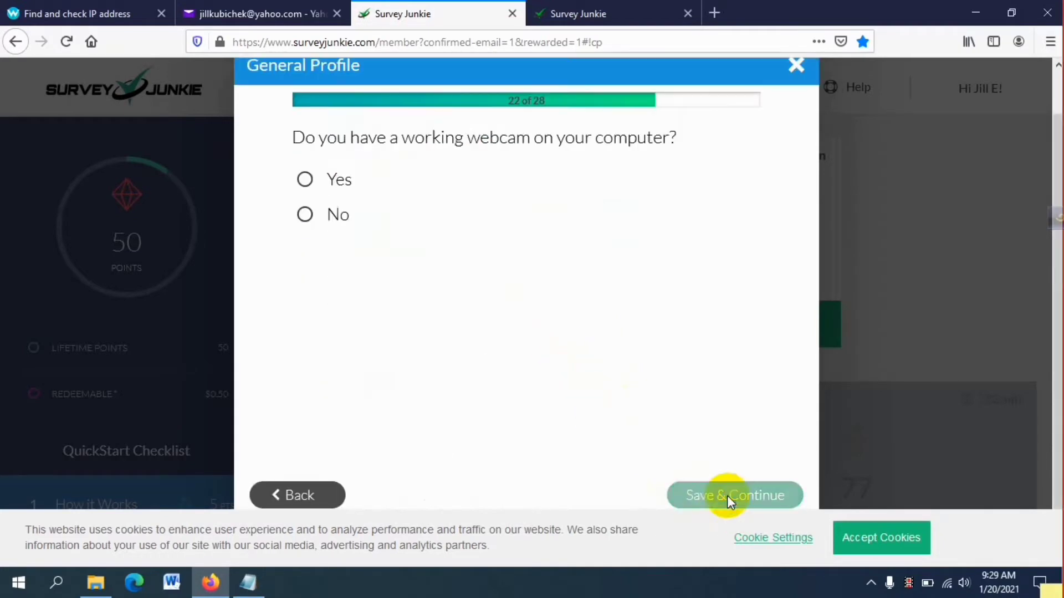
Step: Answer No to having a working webcam and choose Yellow as the option that is not a shape
click(302, 226)
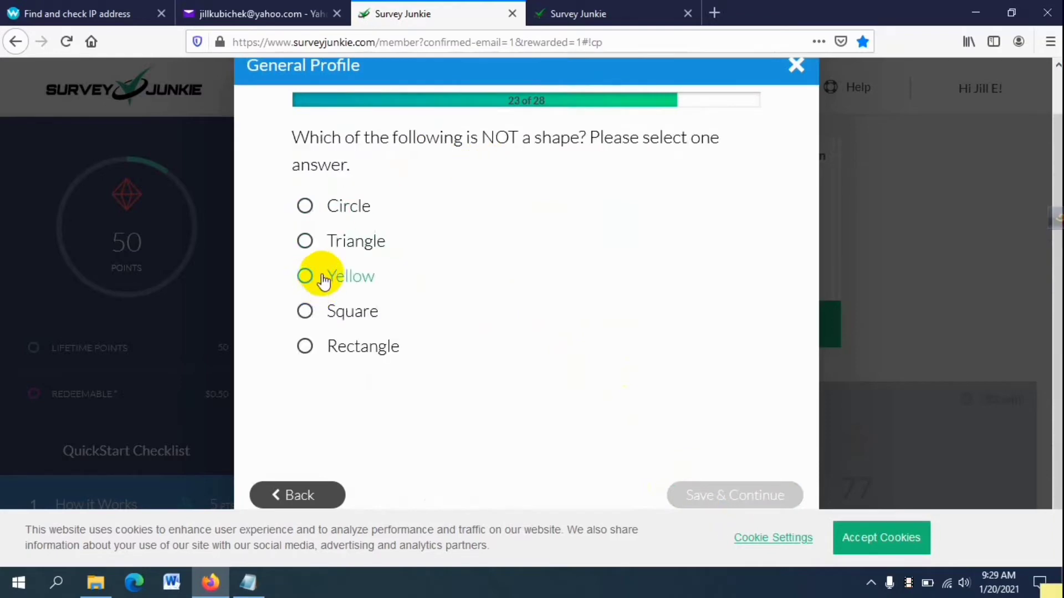
click(323, 279)
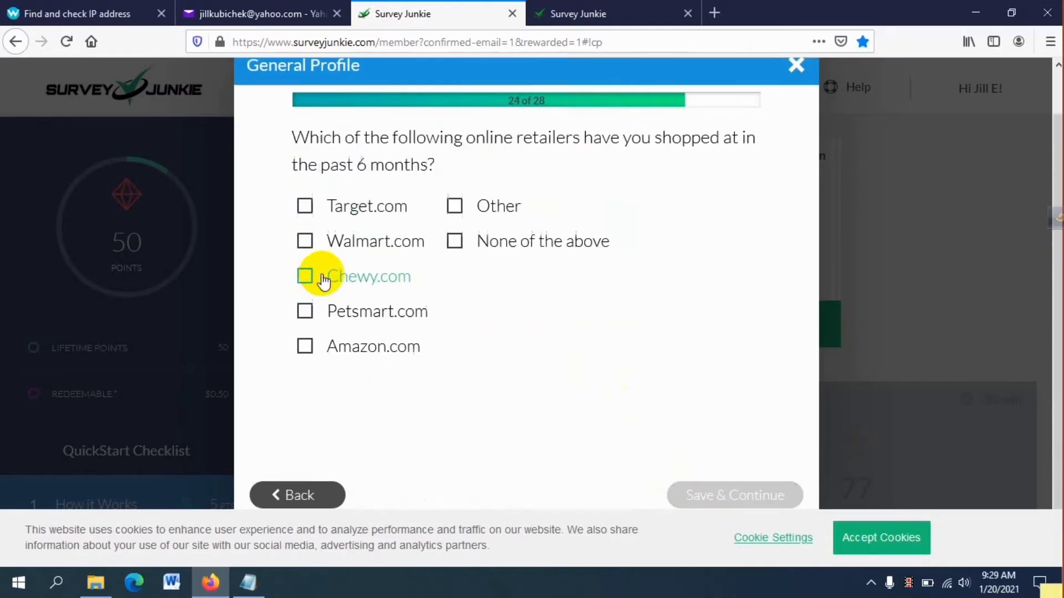
Step: Save Target.com and Walmart.com as the online retailers shopped at and answer No to the attention check
click(352, 205)
click(368, 242)
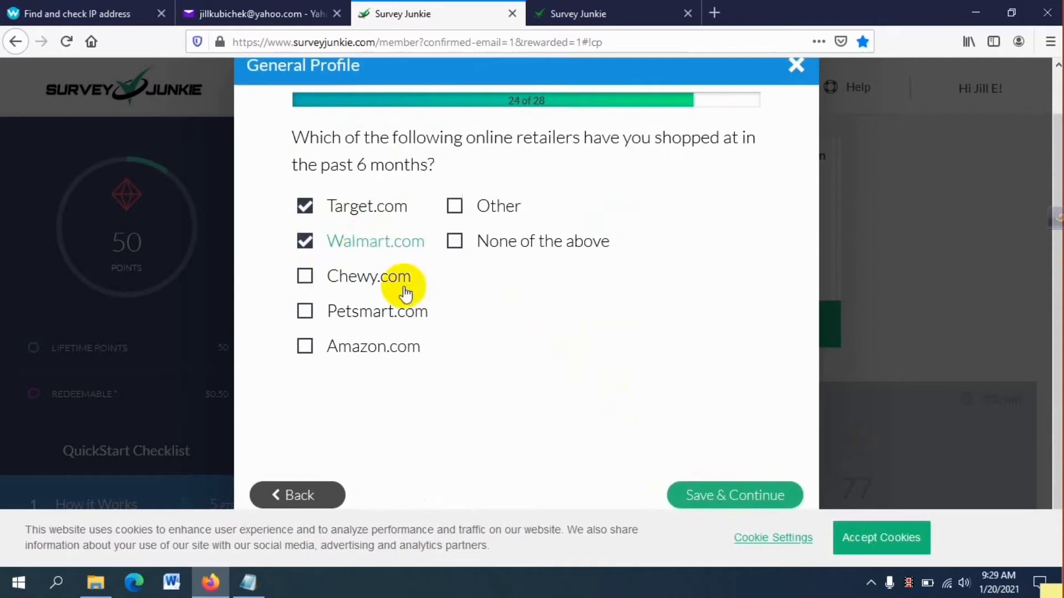
click(744, 495)
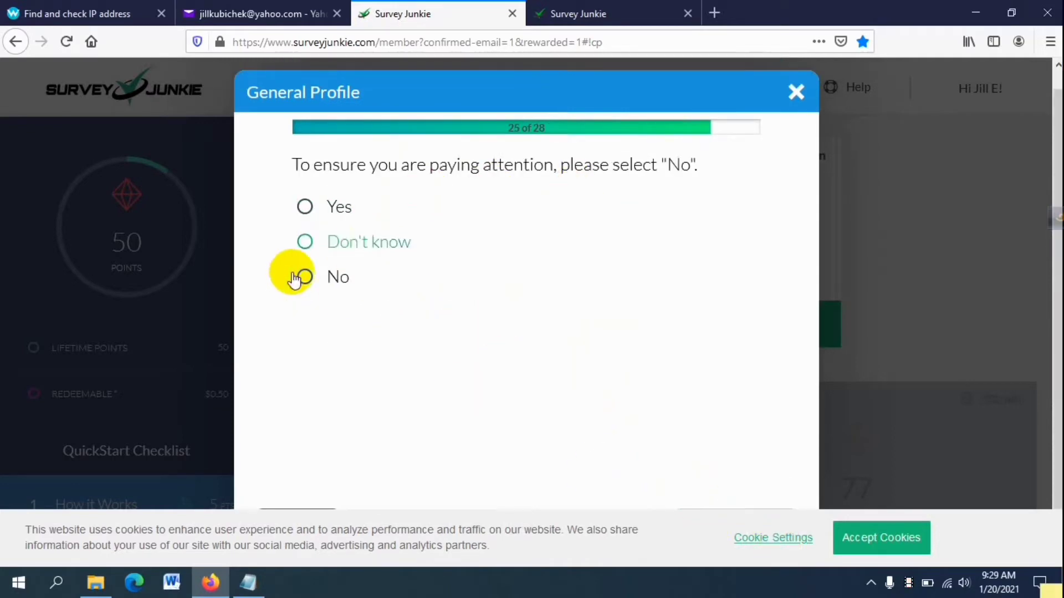
click(313, 283)
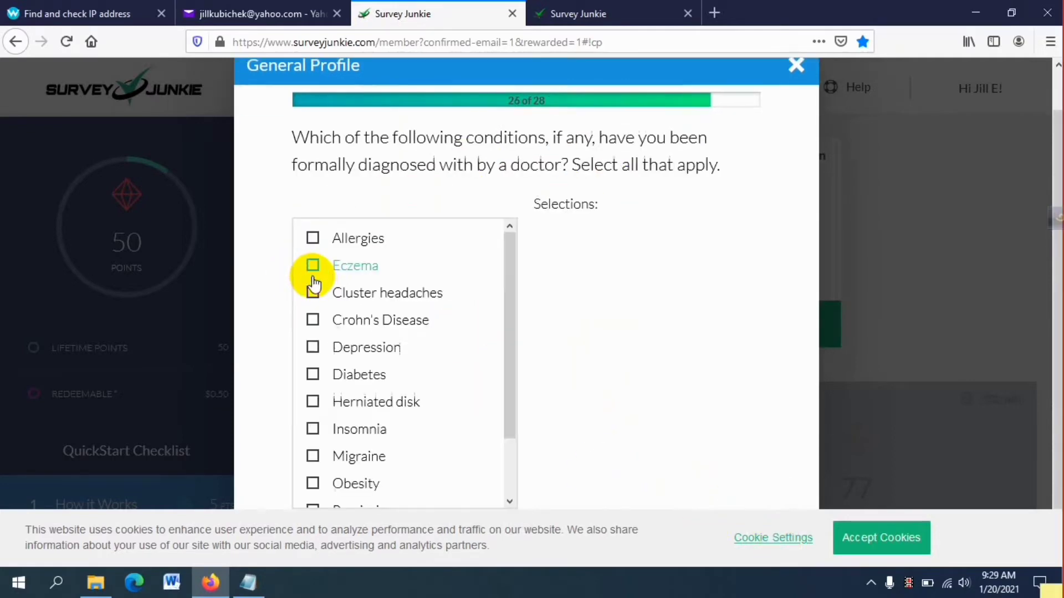
Step: Mark Allergies and Migraine as the conditions formally diagnosed by a doctor and save the answer
click(367, 248)
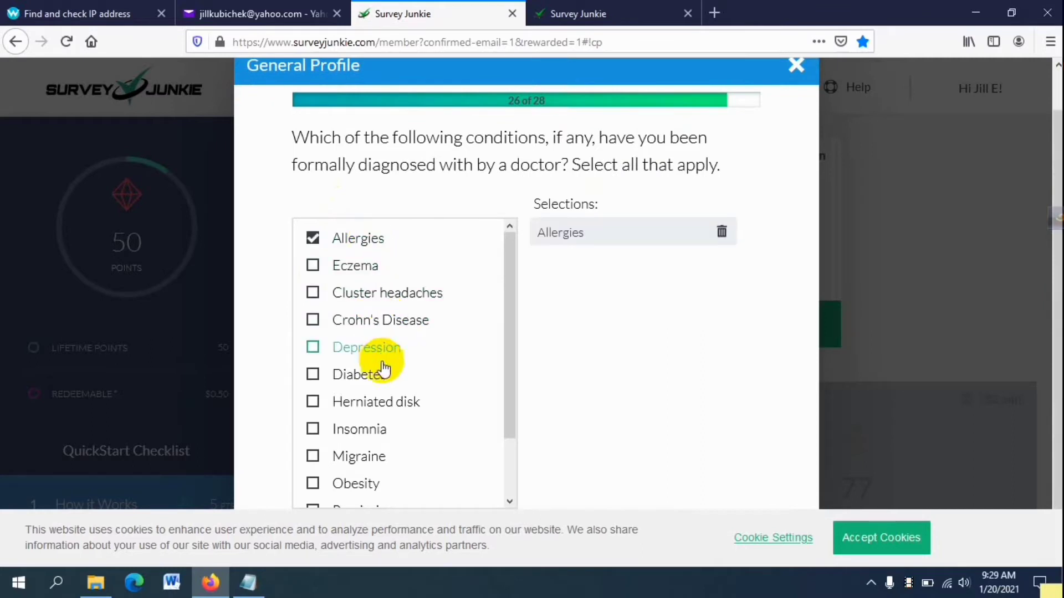
scroll(390, 427, down, 2)
click(373, 390)
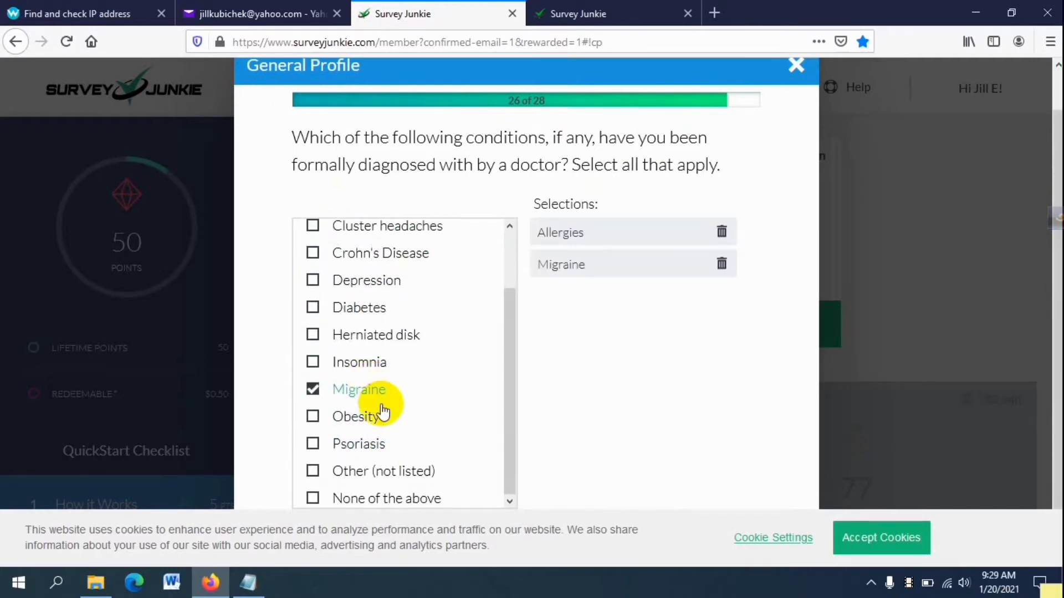
scroll(386, 419, down, 2)
scroll(400, 413, up, 2)
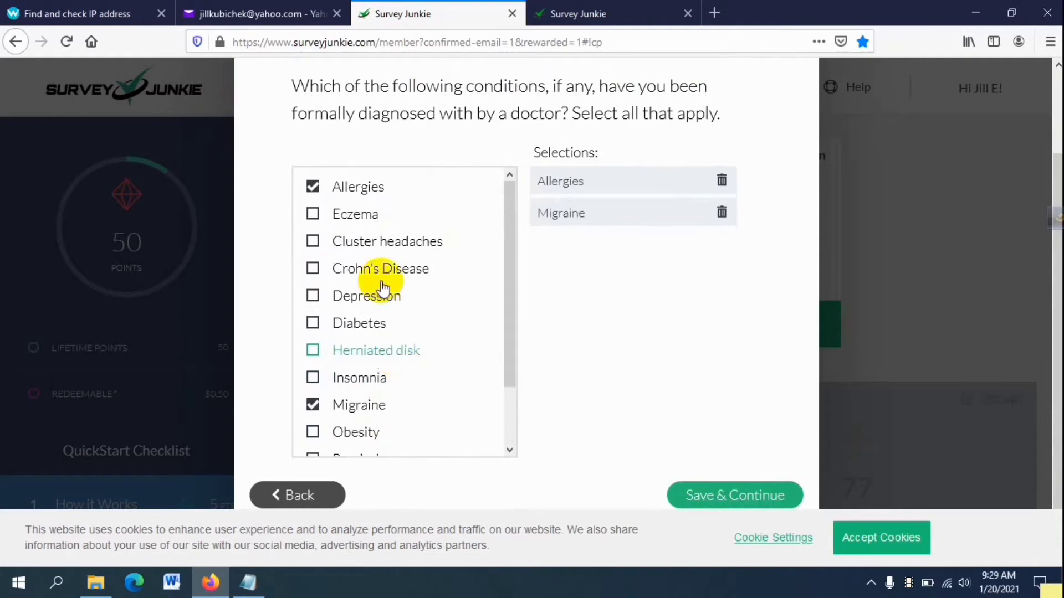
scroll(408, 280, down, 2)
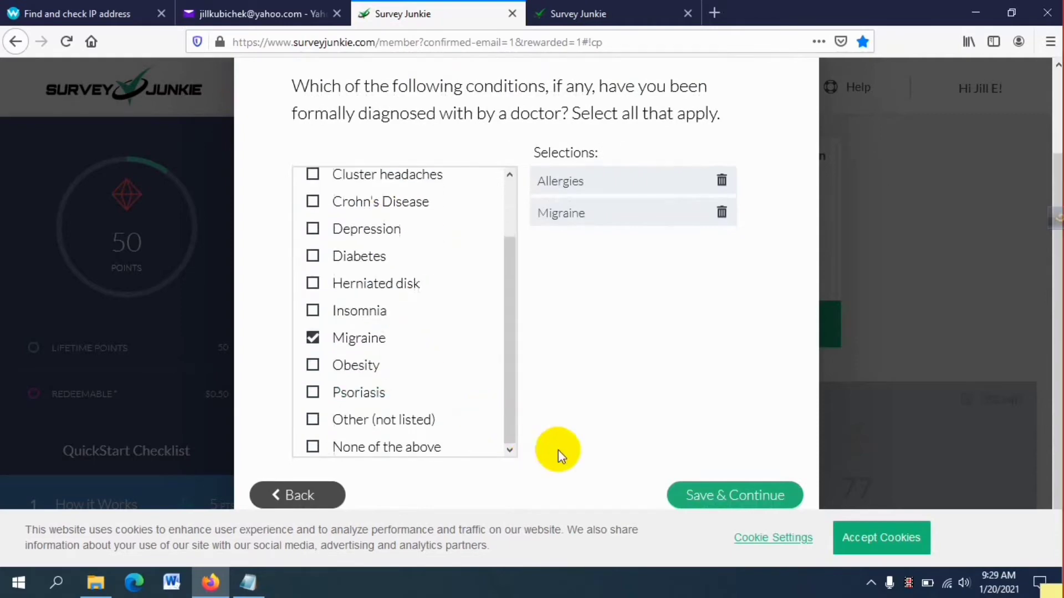
click(717, 500)
Step: Select IT Hardware and IT Software as the company purchasing areas and save this last profile answer
scroll(408, 351, up, 2)
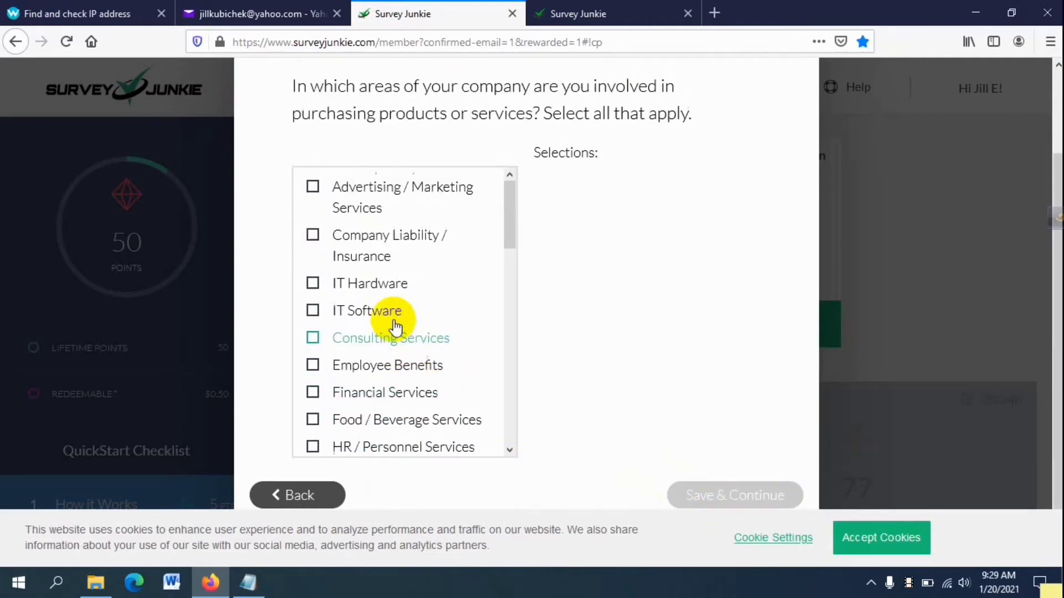
click(368, 284)
click(366, 311)
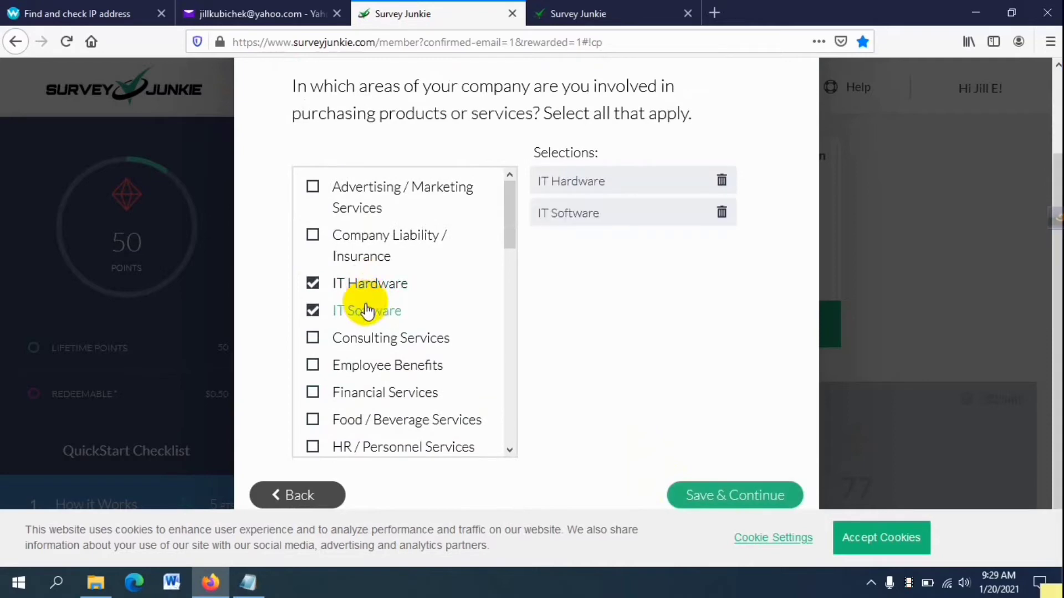
scroll(383, 311, down, 3)
scroll(403, 389, down, 5)
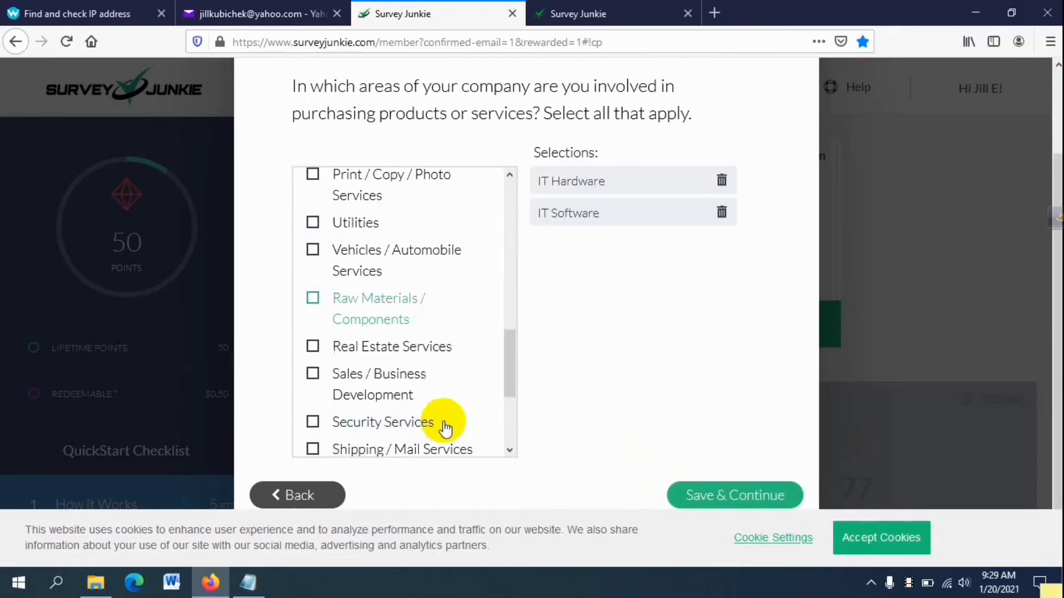
scroll(399, 375, down, 3)
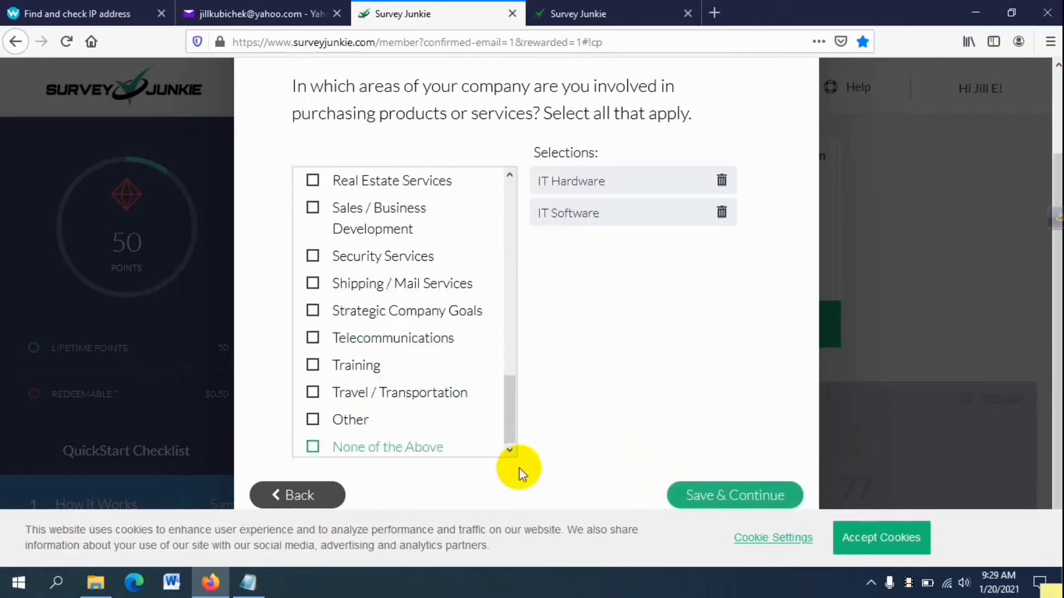
click(692, 498)
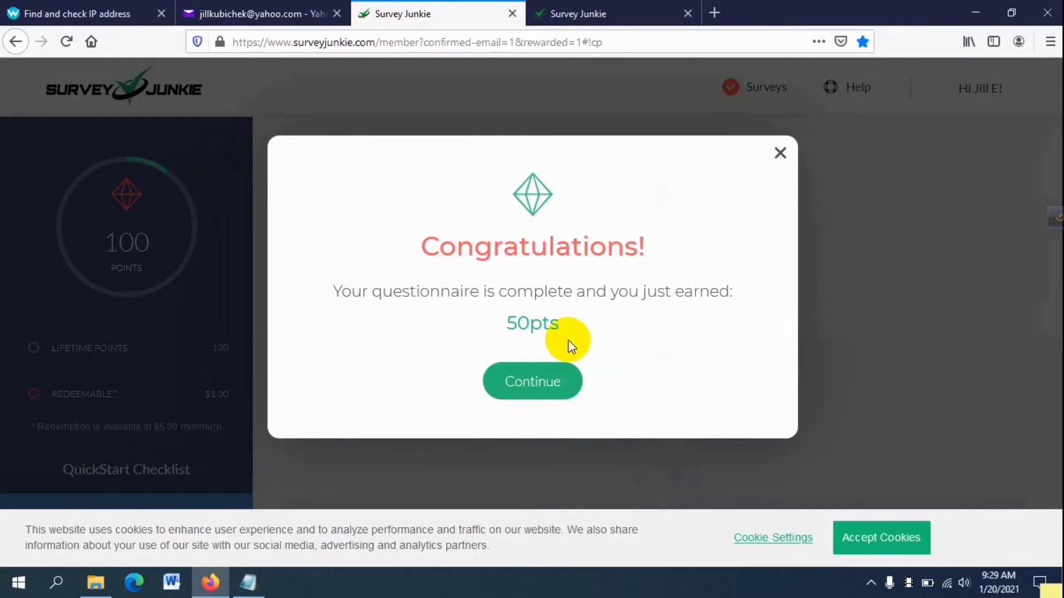
Step: Dismiss the questionnaire completion message, the identity verification notice and the browser extension offers
click(526, 387)
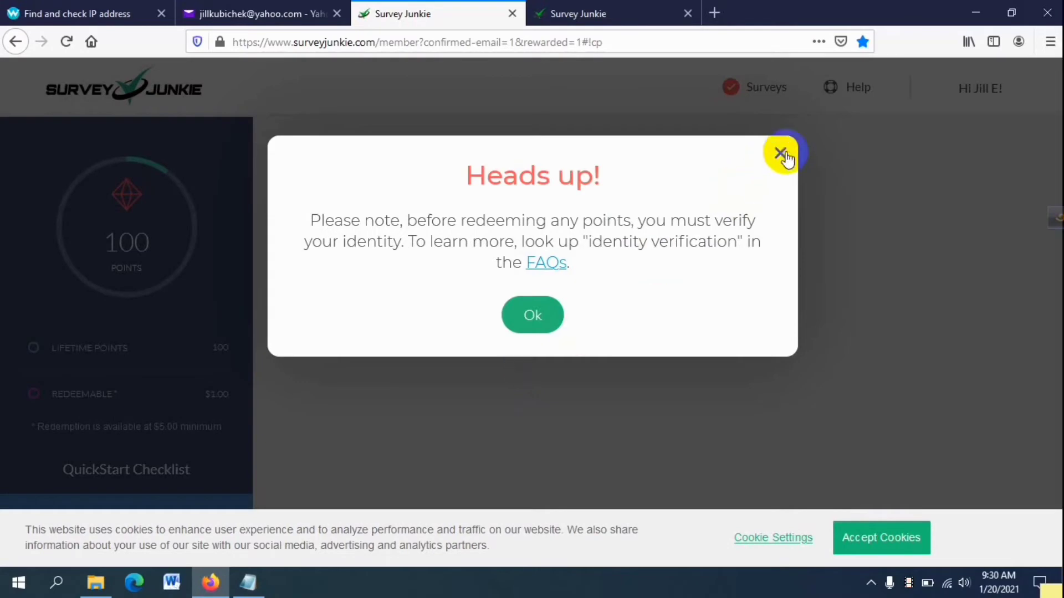
click(781, 153)
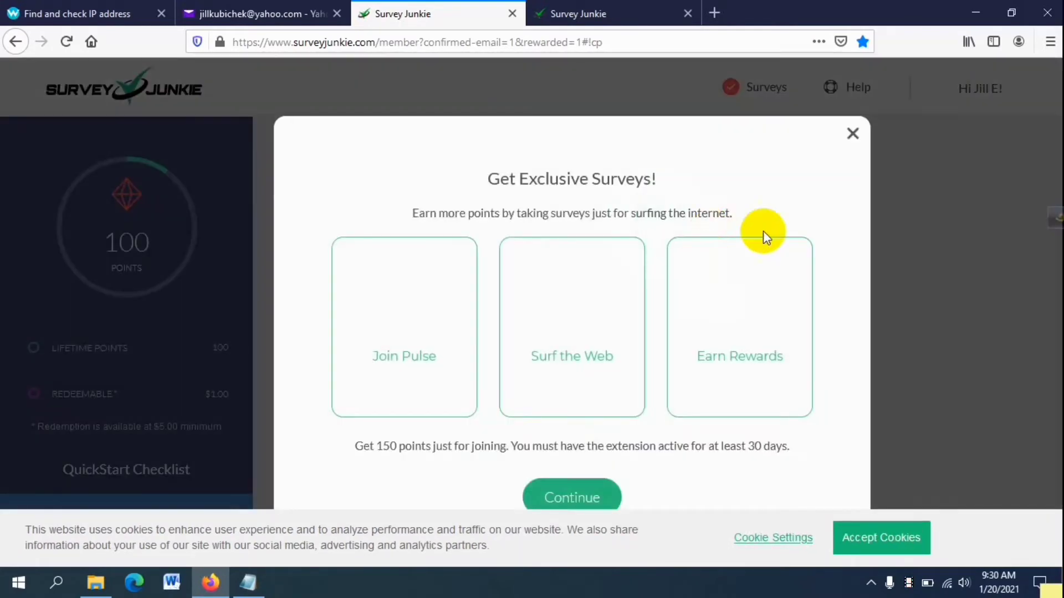
click(853, 134)
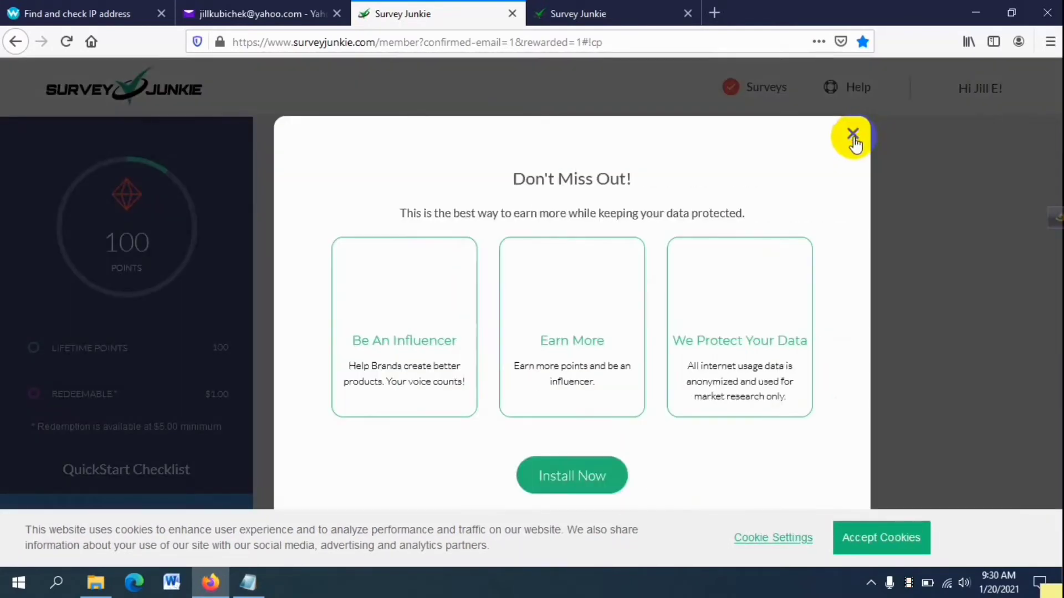
click(851, 135)
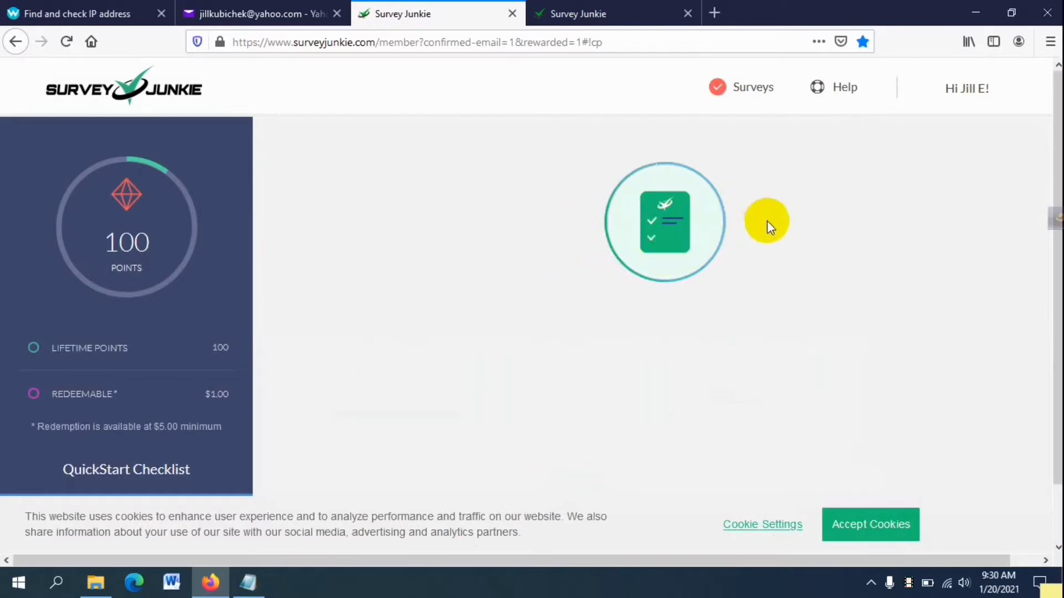
Step: Look through the available surveys on the dashboard with their point rewards and durations
scroll(764, 244, down, 1)
scroll(762, 251, up, 1)
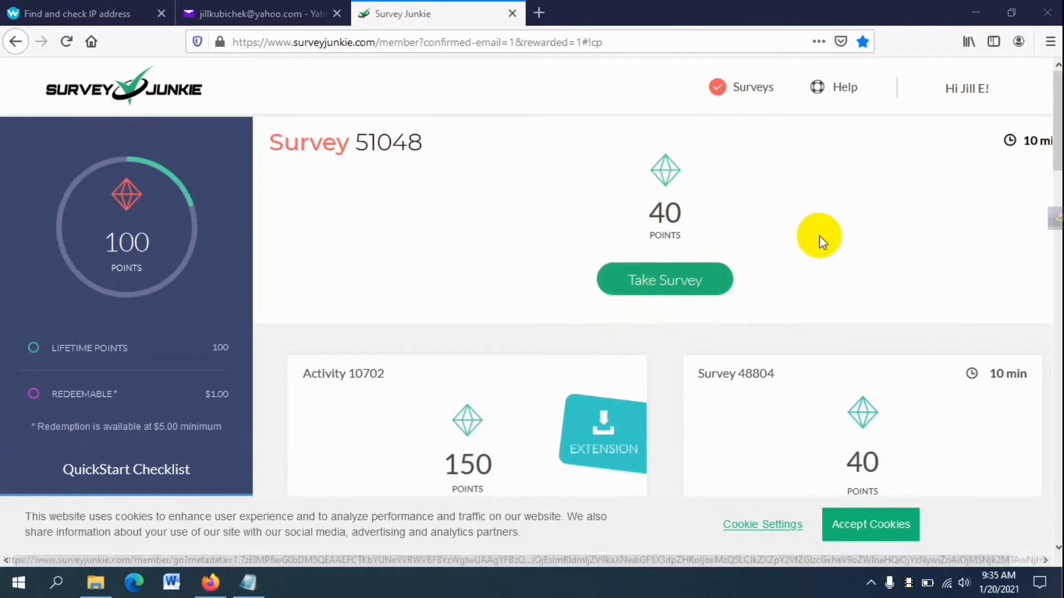
scroll(708, 420, down, 2)
scroll(707, 415, down, 4)
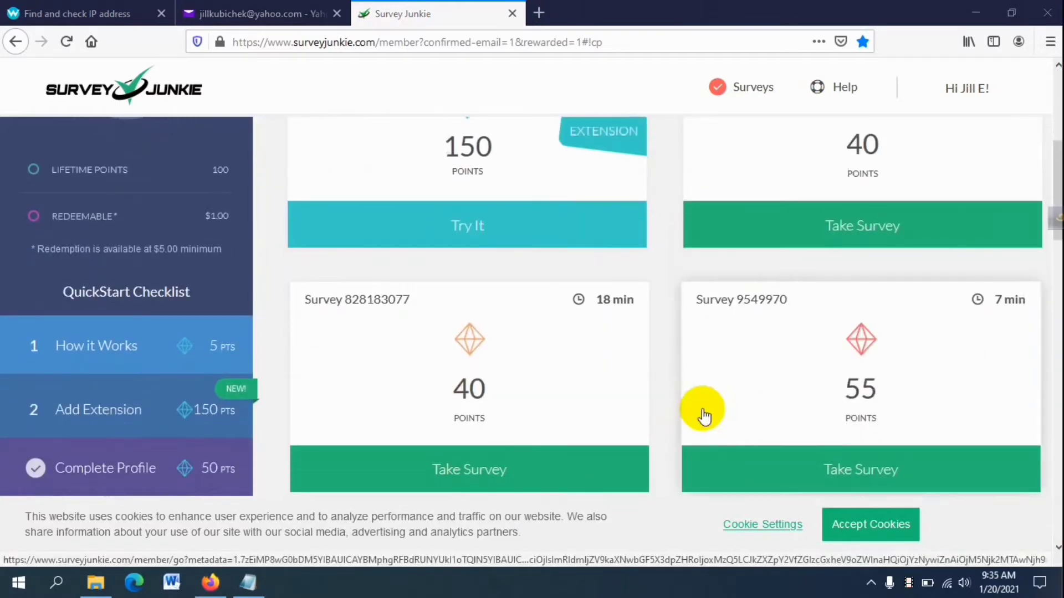
scroll(706, 410, up, 1)
scroll(826, 341, up, 1)
scroll(815, 334, down, 3)
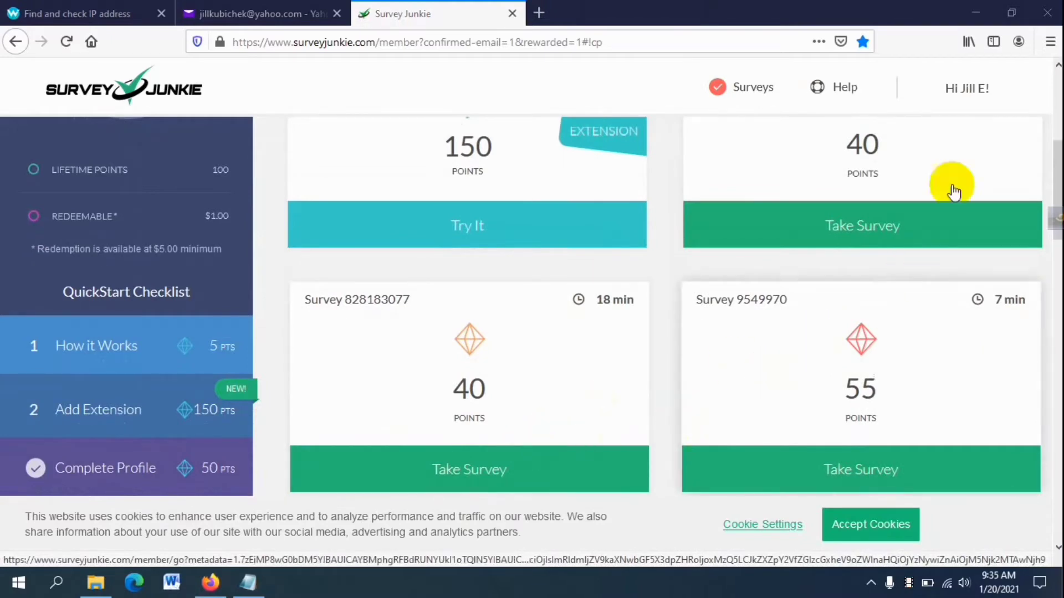
Step: Open the My Profile page of the account and look through the profile surveys offered there
click(967, 96)
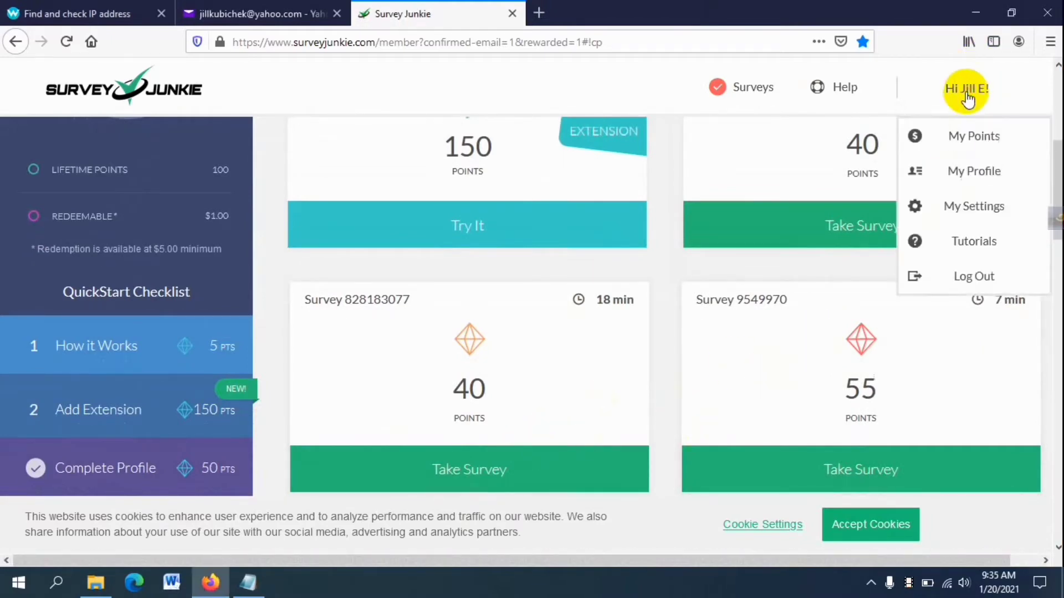
click(967, 176)
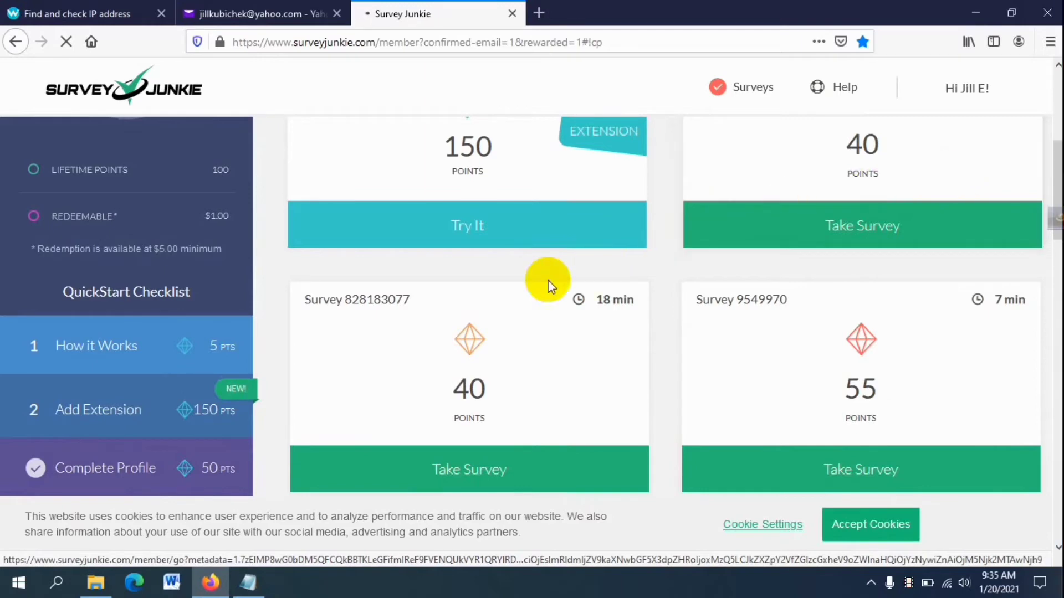
click(433, 238)
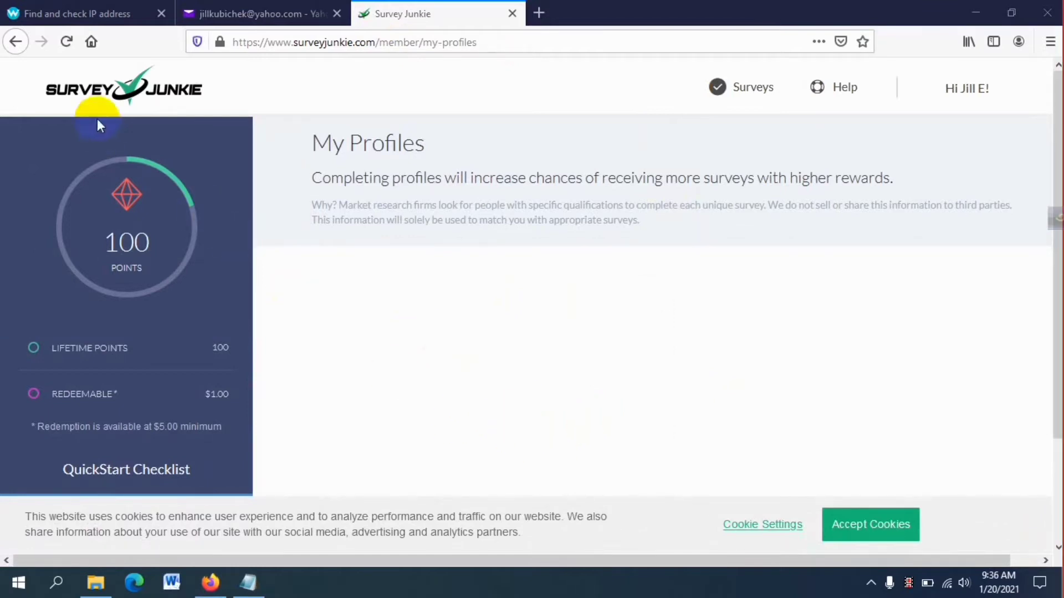
scroll(540, 309, down, 3)
scroll(543, 304, up, 2)
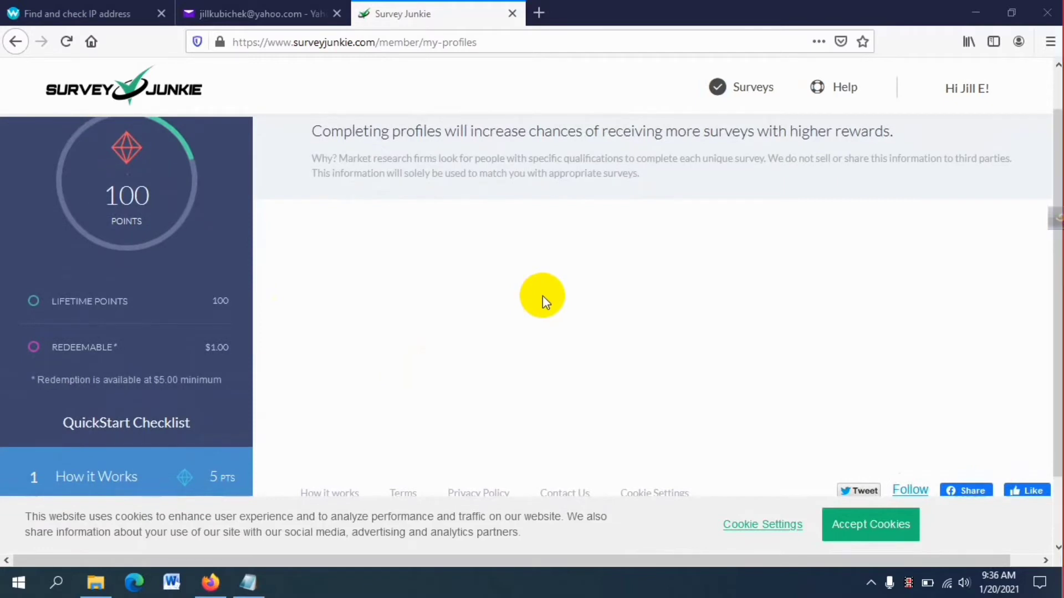
scroll(543, 296, down, 1)
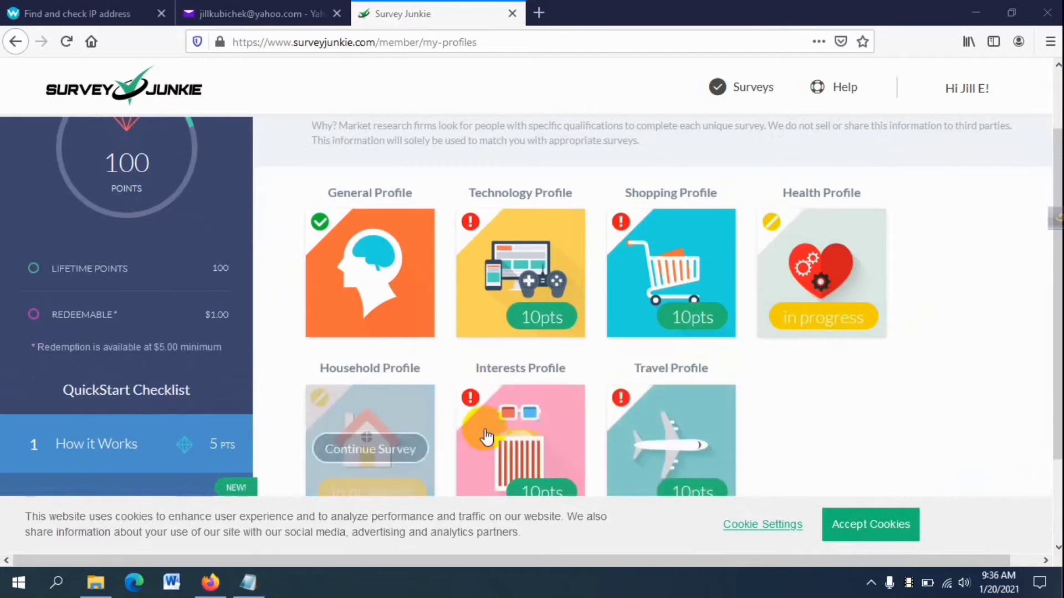
Step: Examine the Technology, Shopping, Health, Household, Interests and Travel profile surveys with their point rewards and completion status
mouse_move(701, 435)
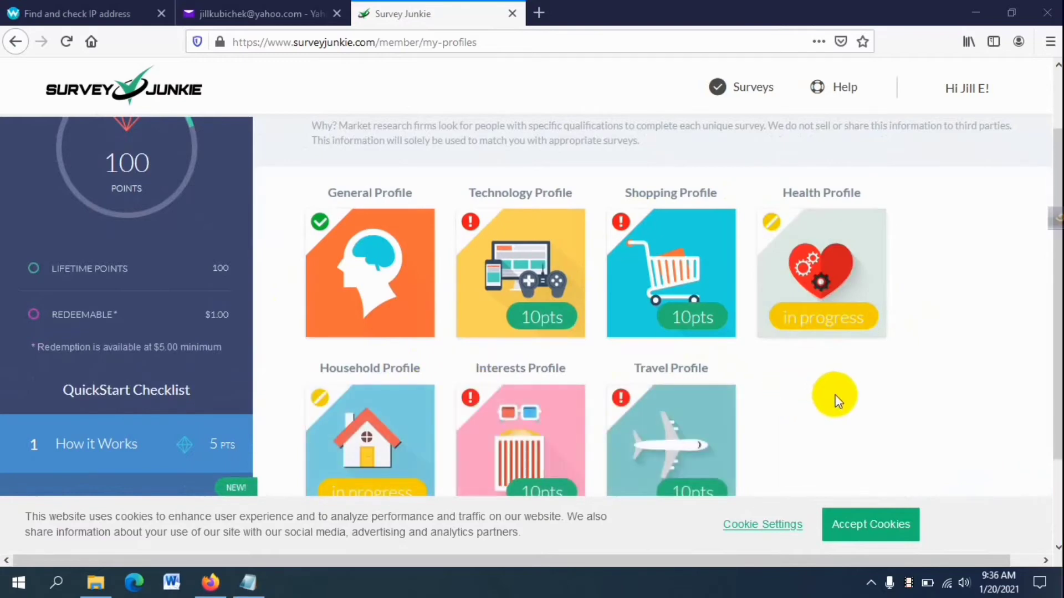
mouse_move(513, 283)
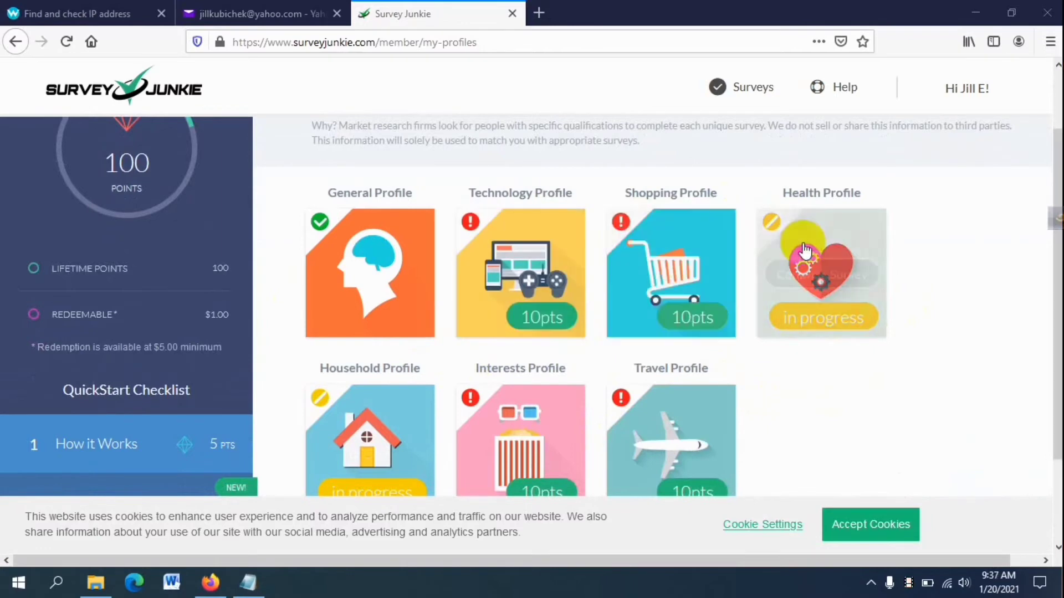
mouse_move(806, 251)
mouse_move(391, 433)
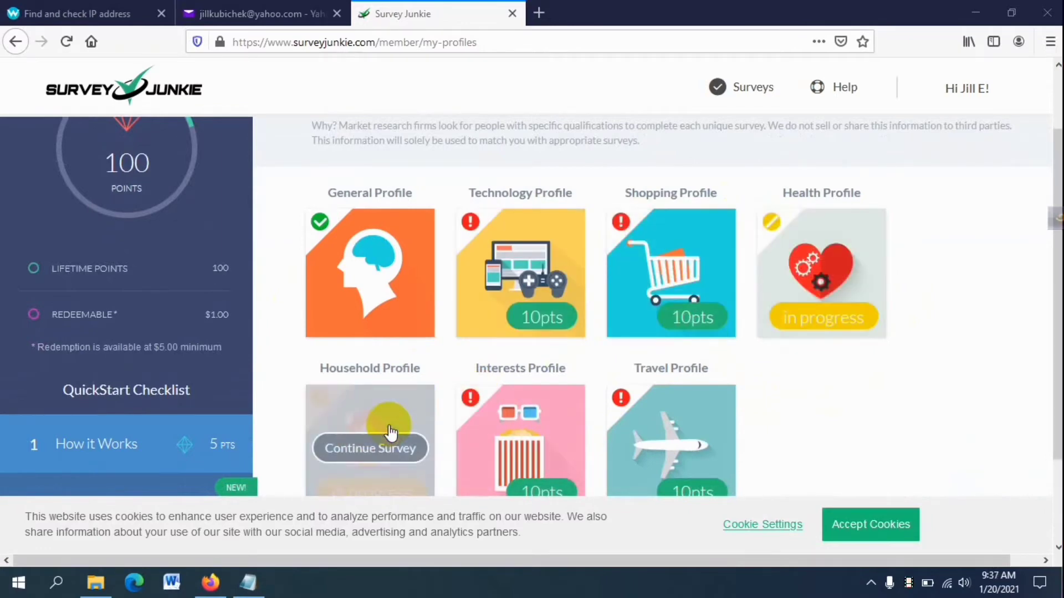
mouse_move(546, 428)
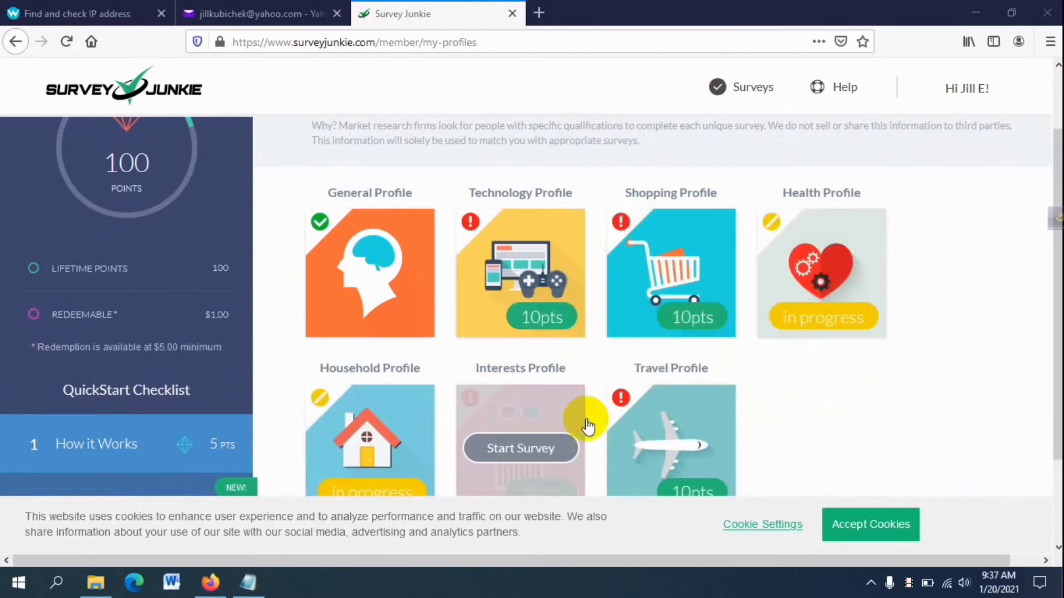
mouse_move(643, 426)
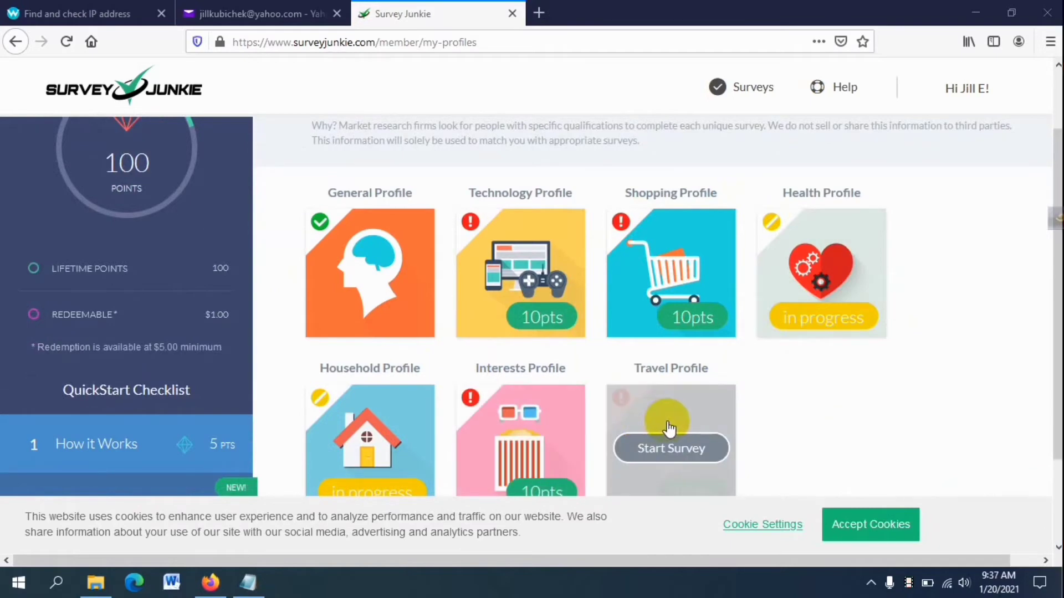
scroll(584, 425, down, 2)
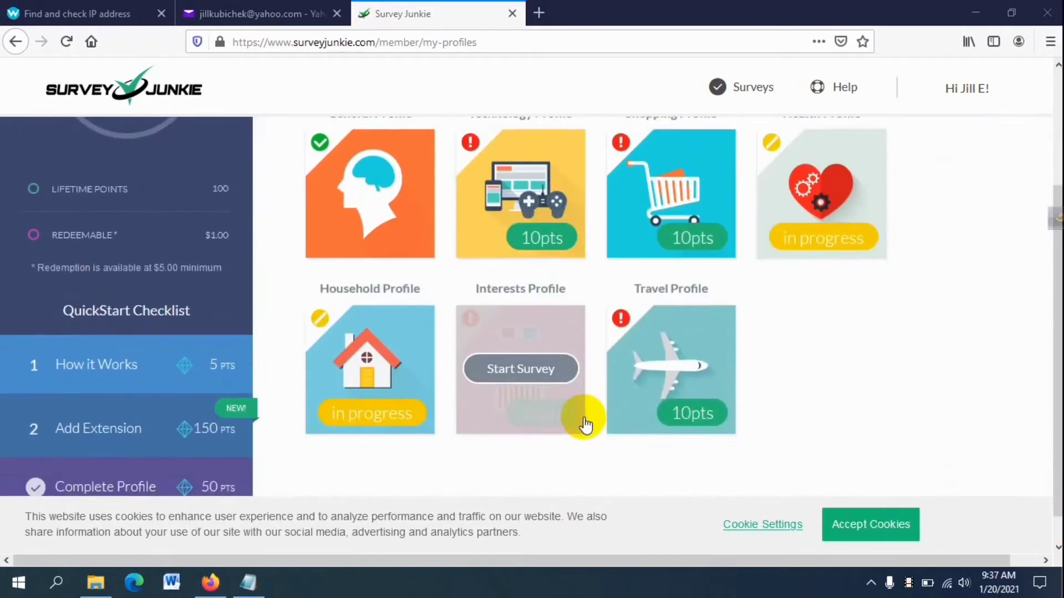
scroll(584, 425, up, 2)
Step: Start the Technology Profile survey and answer its mobile phone questions with Yes, for Personal Use, AT&T Wireless, Apple and 2 to 3 hours per day
mouse_move(531, 206)
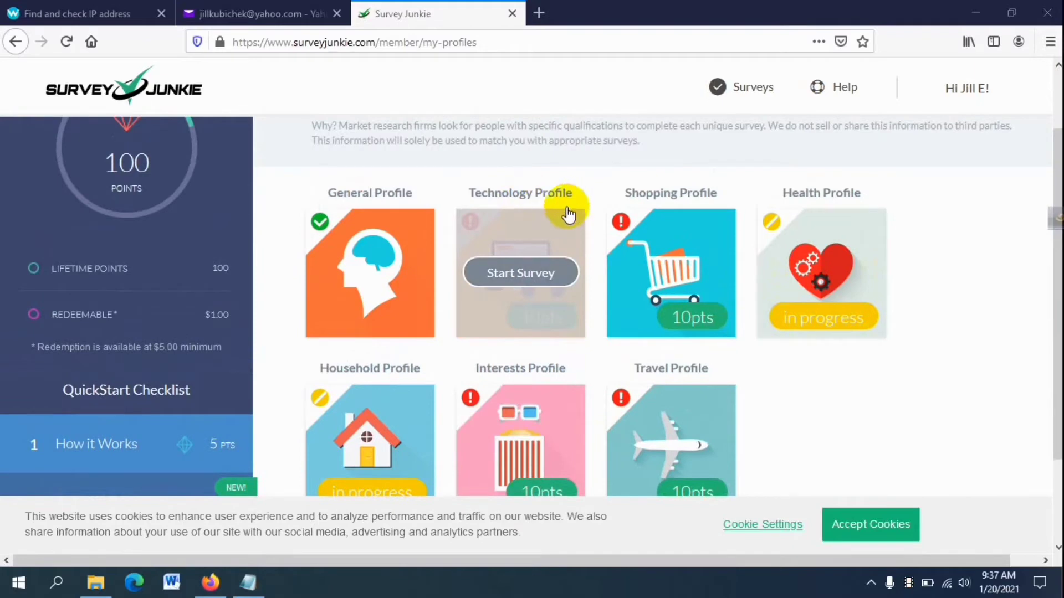
click(532, 277)
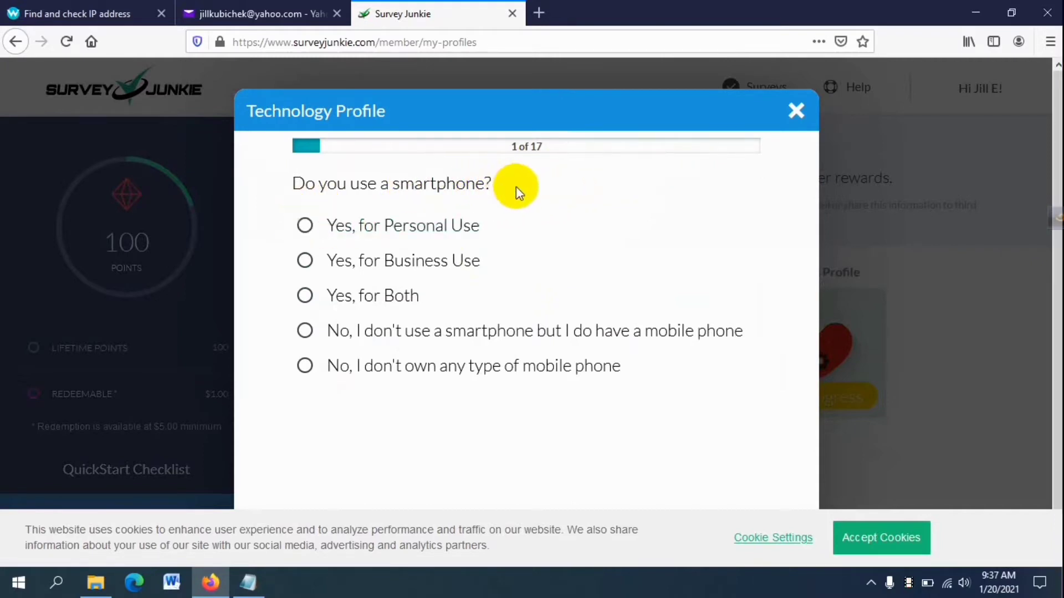
click(410, 236)
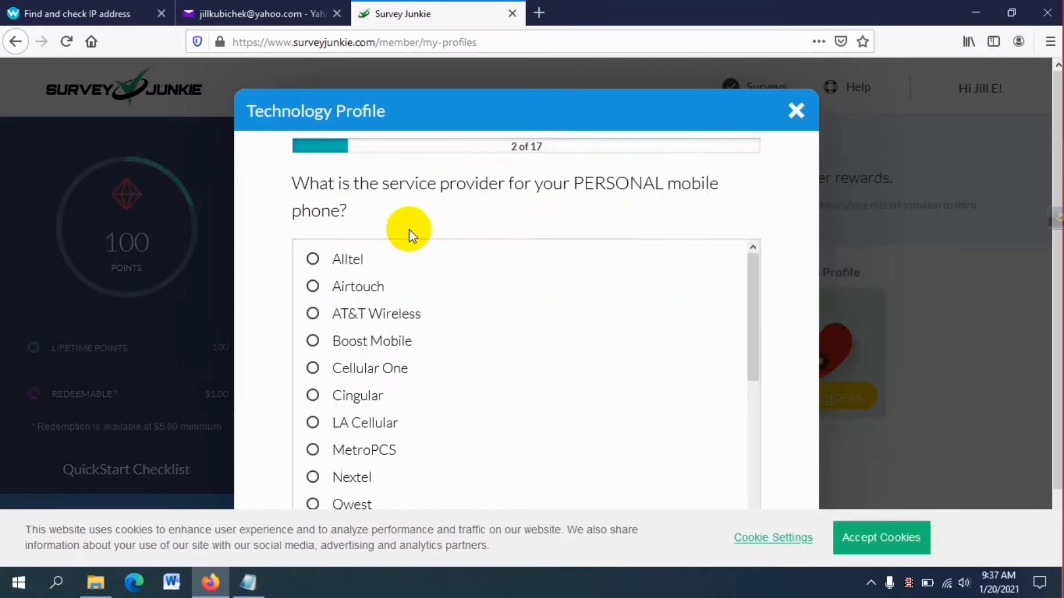
click(390, 320)
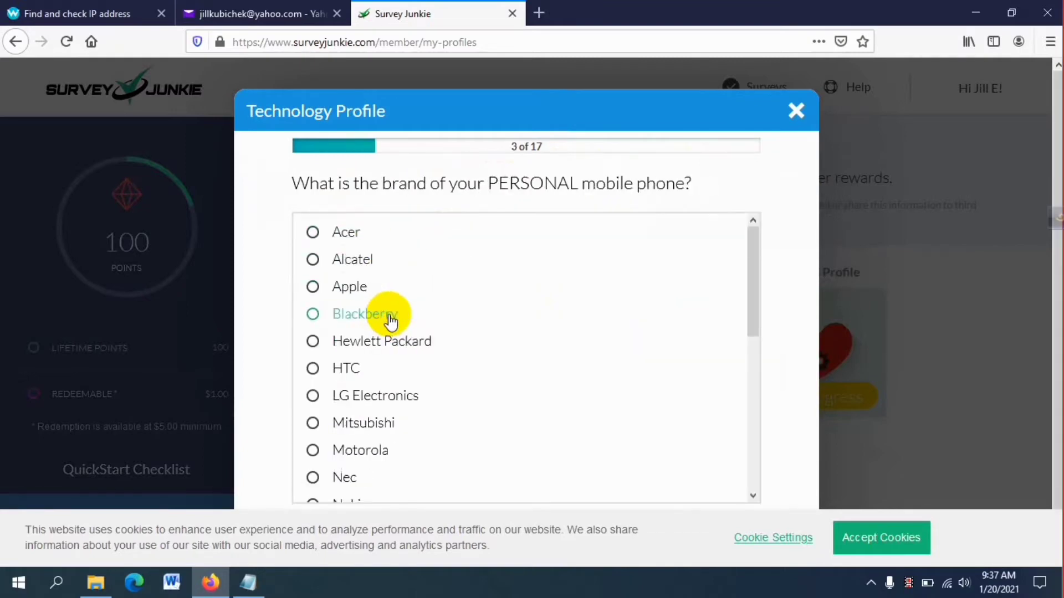
click(352, 298)
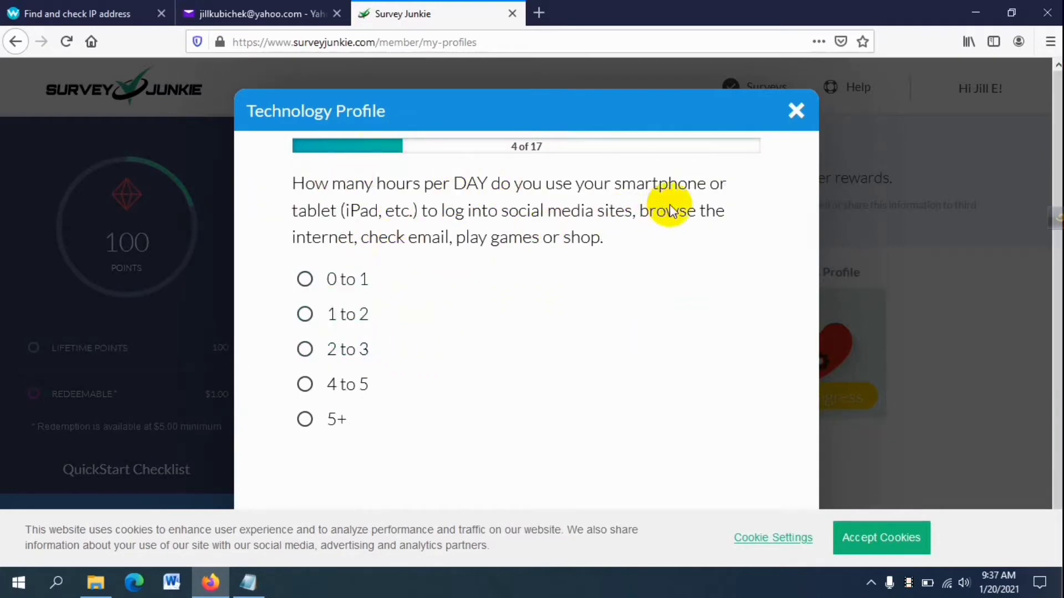
click(341, 351)
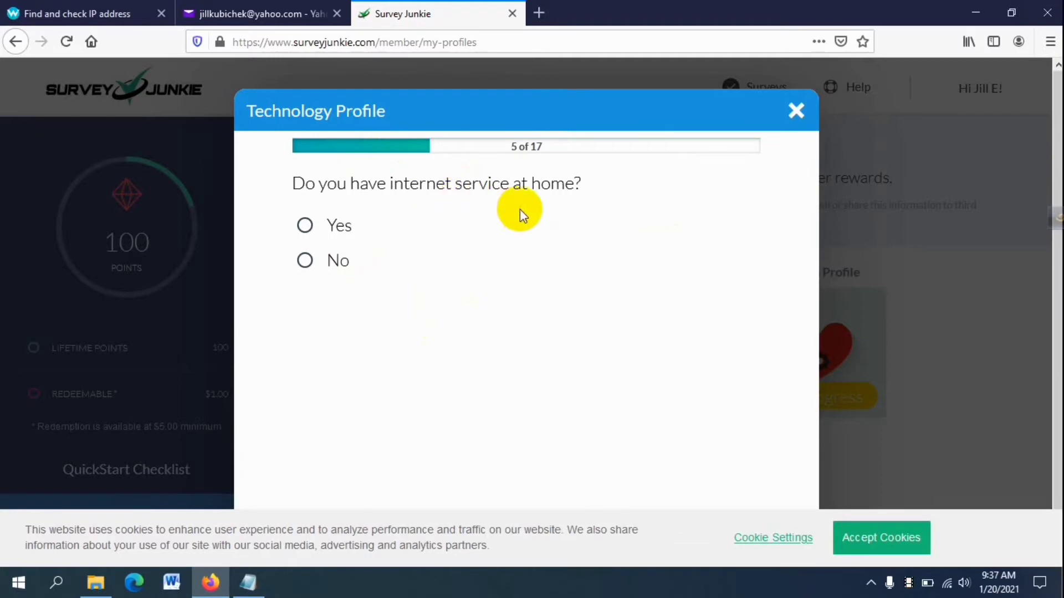
Step: Answer the home internet questions with Yes for having service, AT&T as provider and Wireless as connection type
click(333, 227)
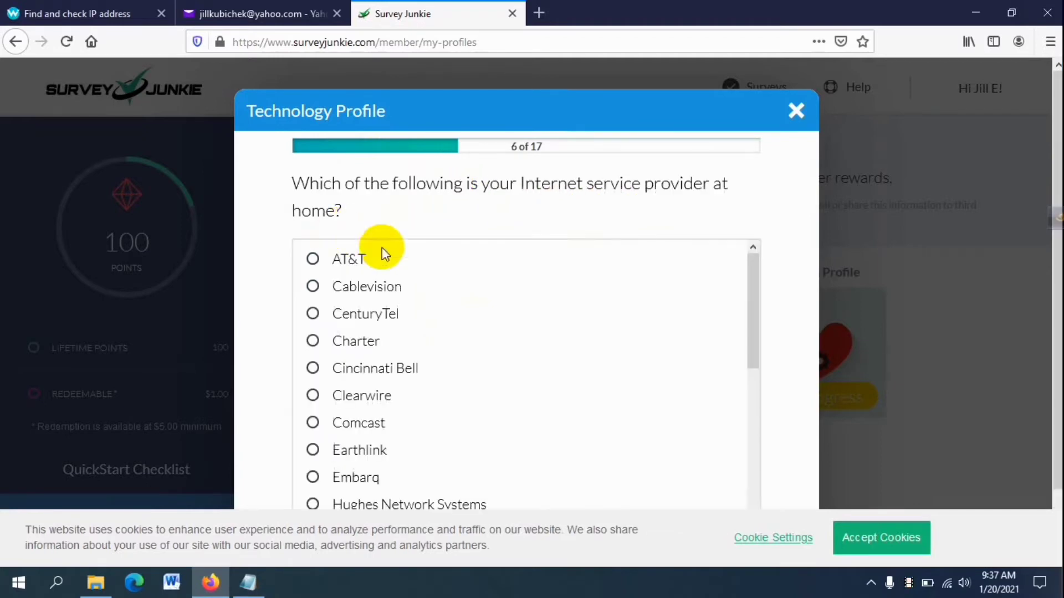
click(353, 269)
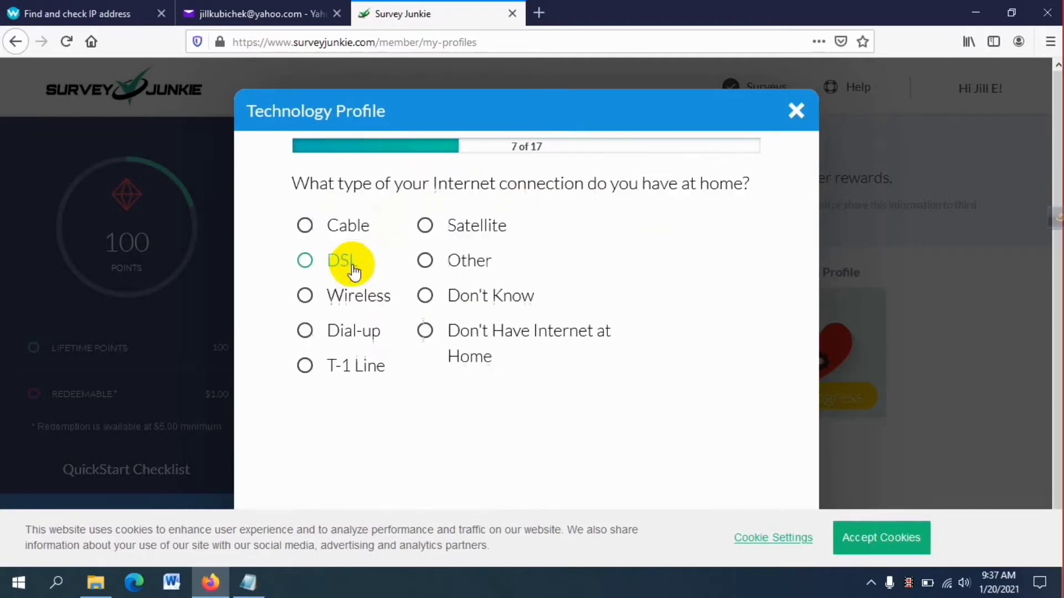
click(358, 302)
Step: Select Home and Work as the usual places of internet access and save the answer
click(366, 258)
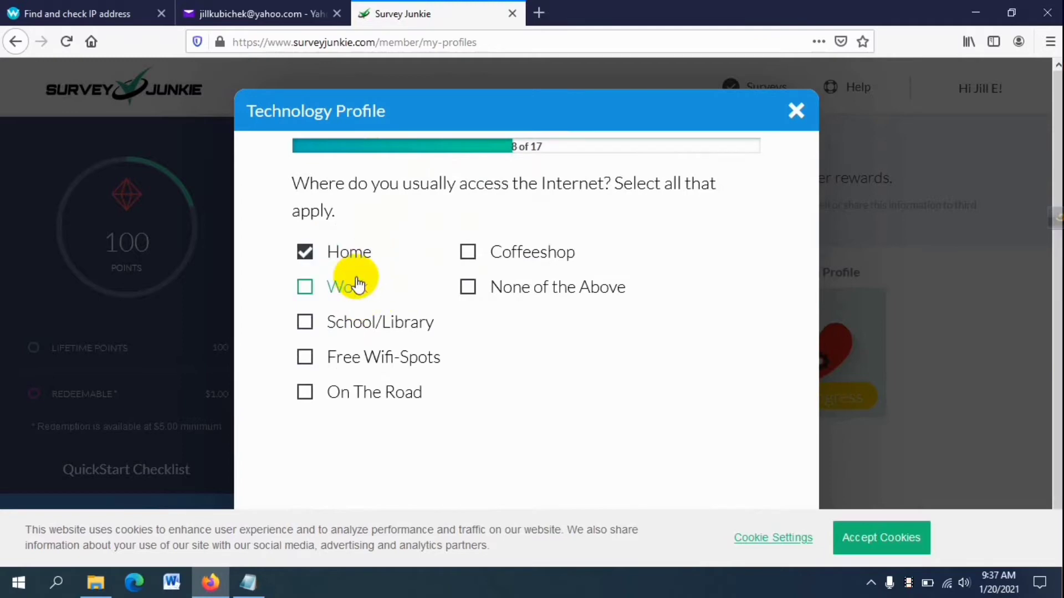
click(349, 290)
scroll(576, 315, down, 1)
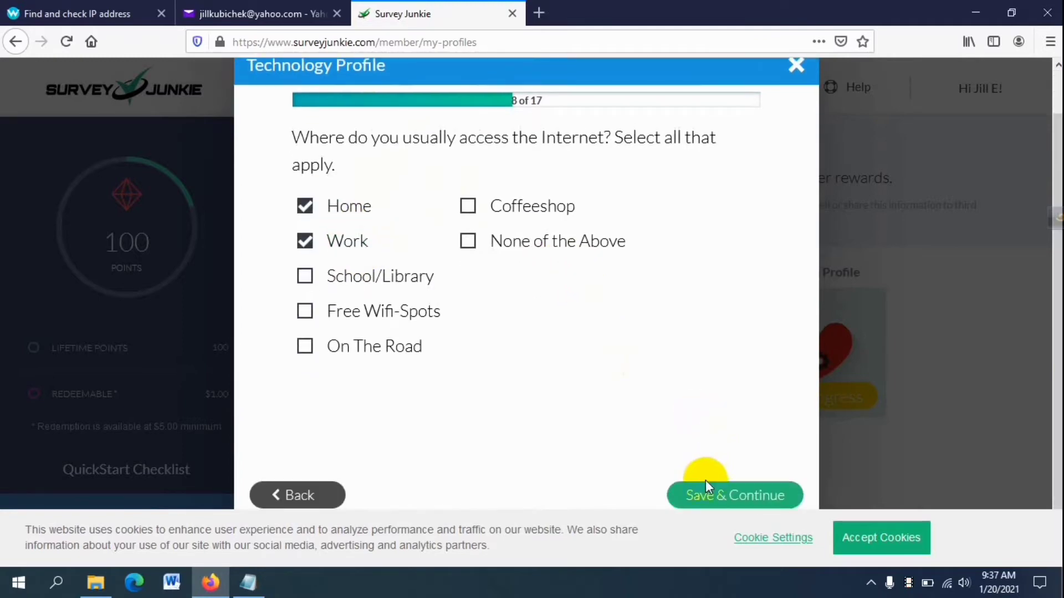
click(706, 496)
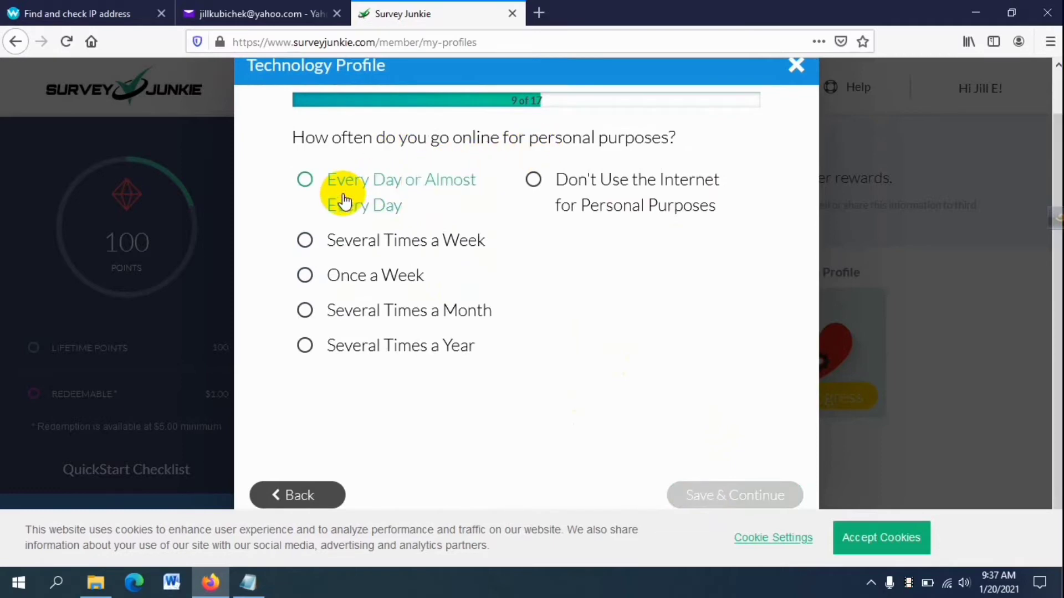
Step: Set personal and business internet use to Every Day or Almost Every Day, and online shopping to Yes, 7 to 12 Times
click(344, 201)
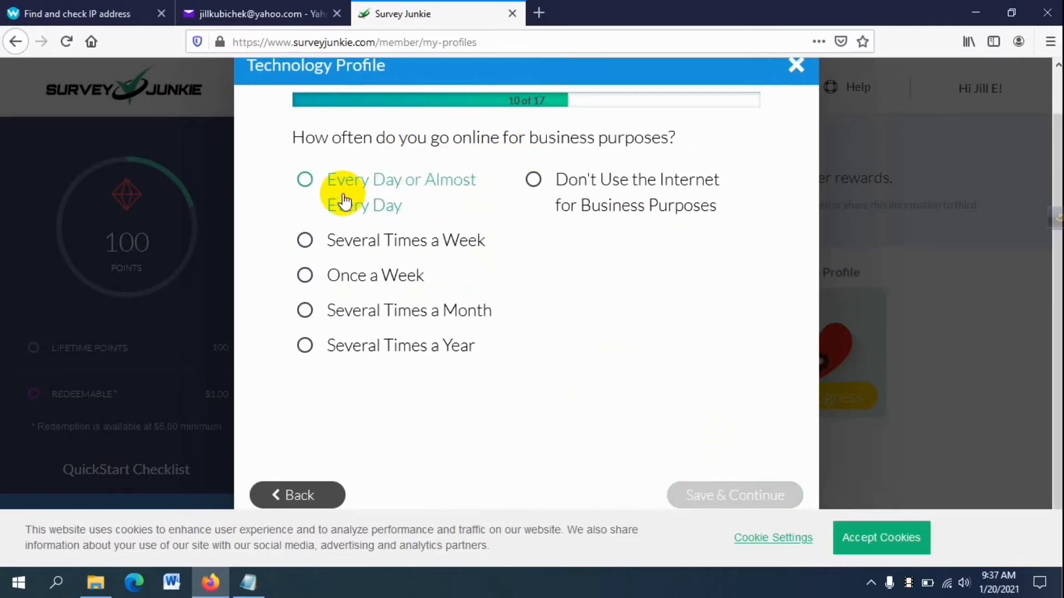
click(344, 201)
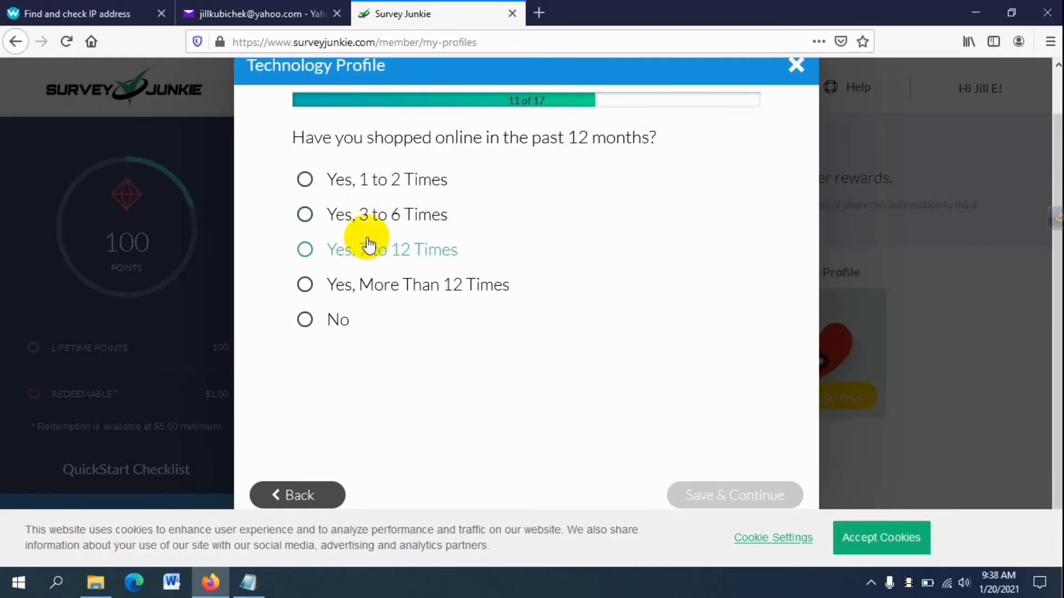
click(394, 259)
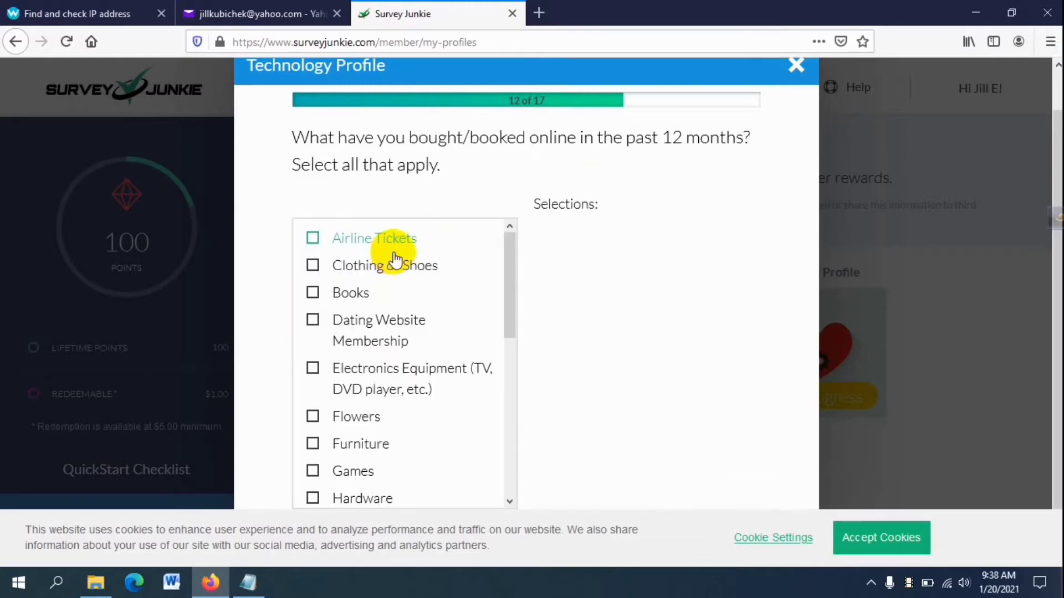
Step: Select Airline Tickets, Books and Electronics Equipment as the online purchases of the past 12 months and save the answer
click(399, 244)
scroll(404, 283, down, 3)
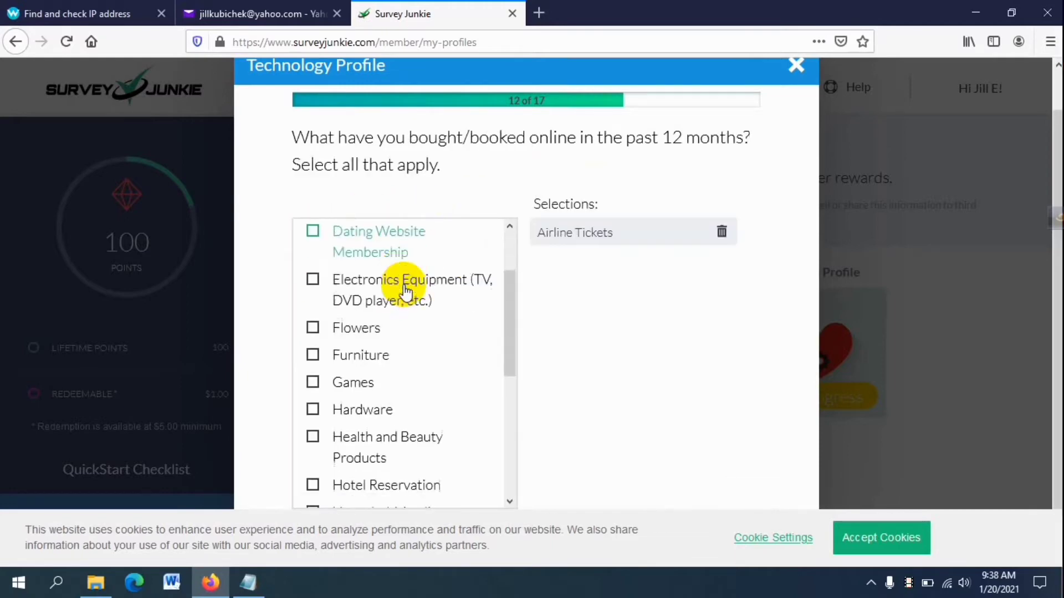
scroll(397, 281, up, 3)
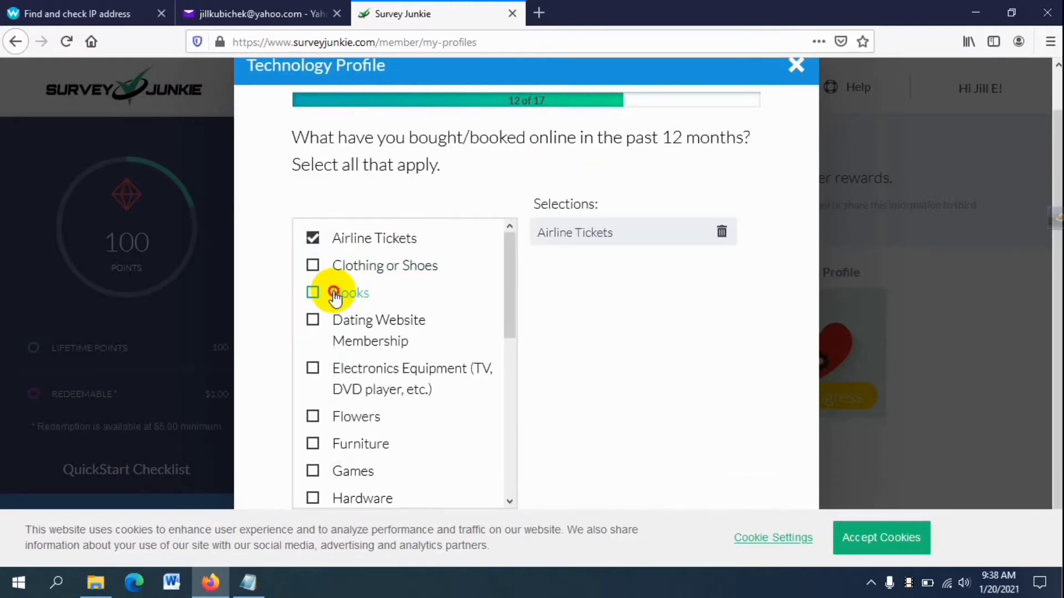
click(346, 292)
scroll(383, 326, down, 2)
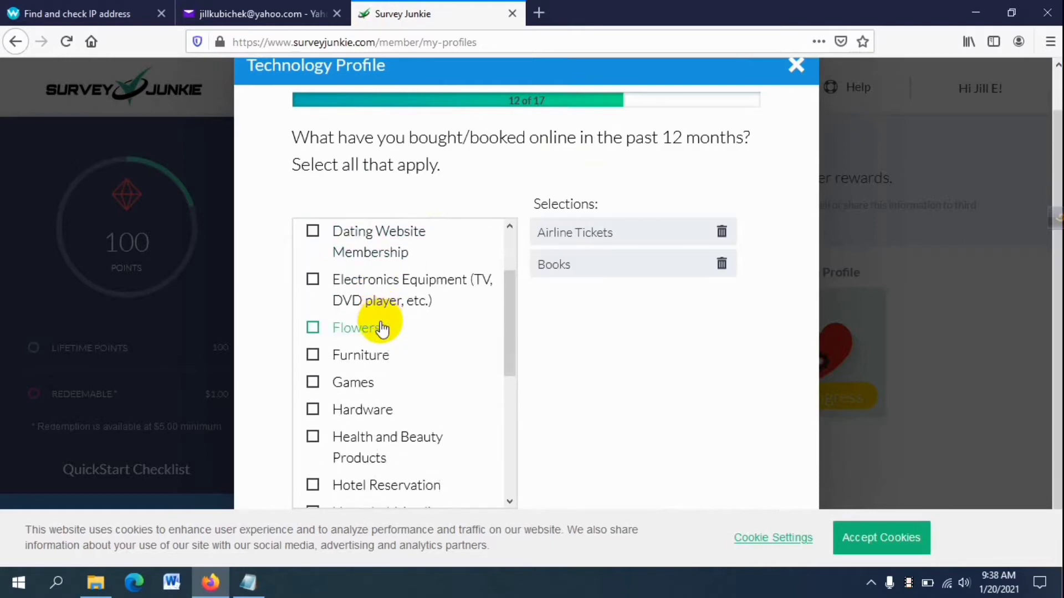
click(370, 290)
scroll(674, 442, down, 2)
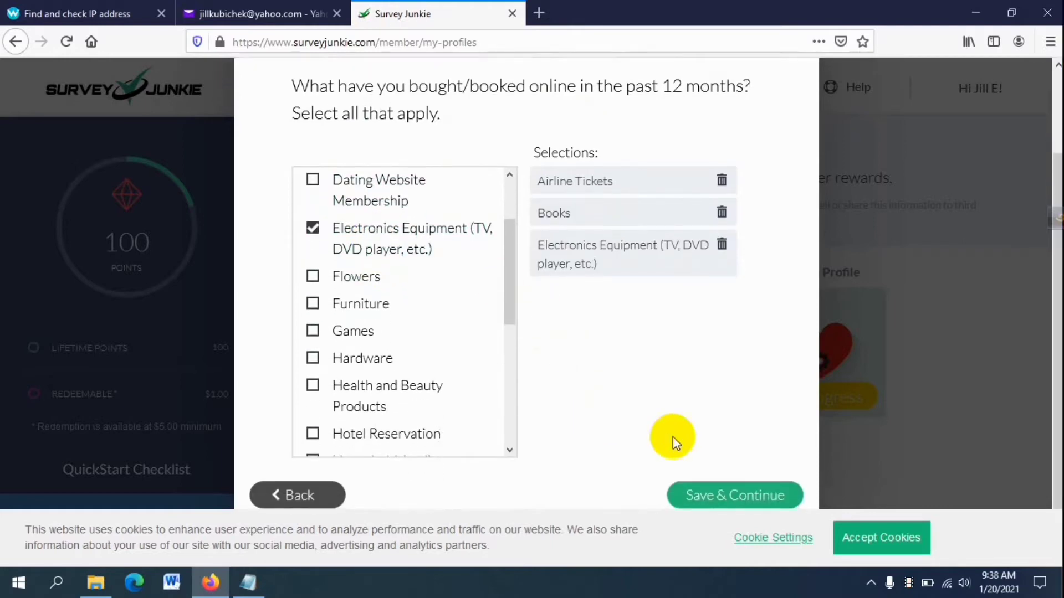
click(722, 499)
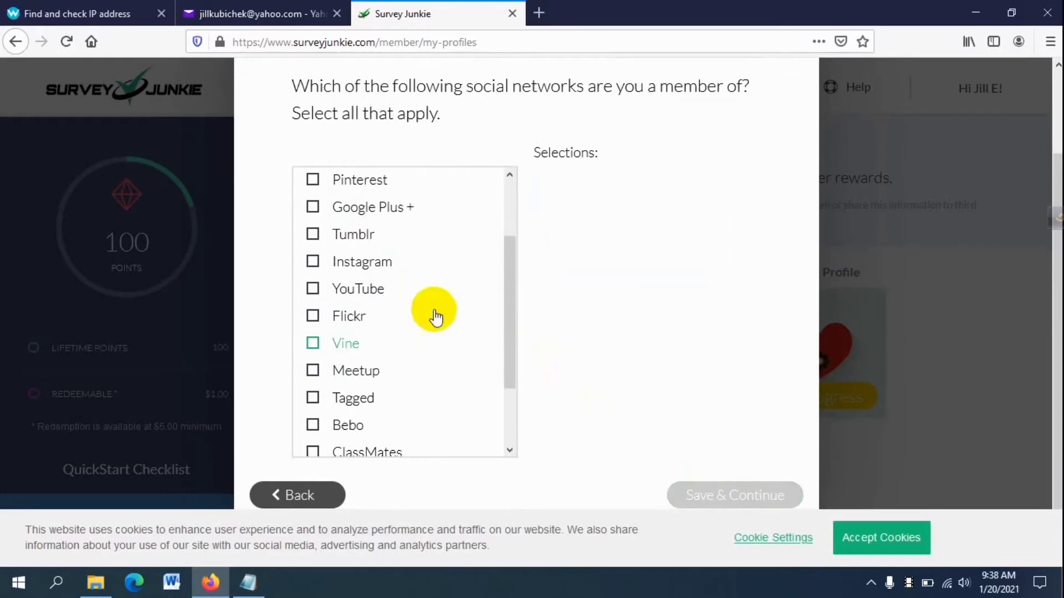
Step: Select Facebook, Twitter, LinkedIn, Pinterest, Tumblr, Instagram and YouTube as the social network memberships and save the answer
scroll(399, 273, up, 2)
scroll(388, 266, up, 2)
click(359, 276)
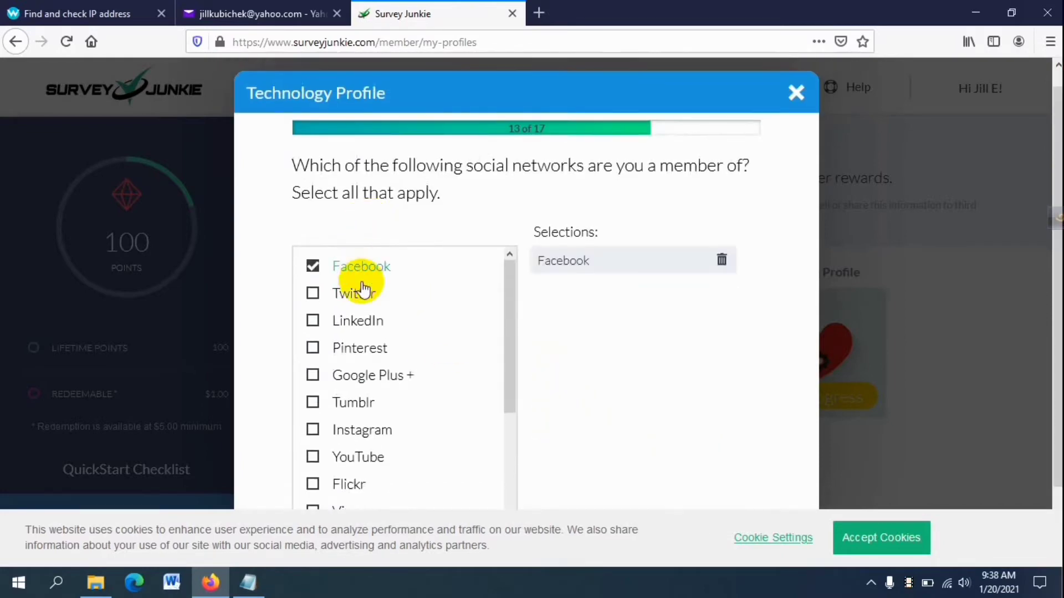
click(361, 299)
click(358, 320)
scroll(354, 318, down, 2)
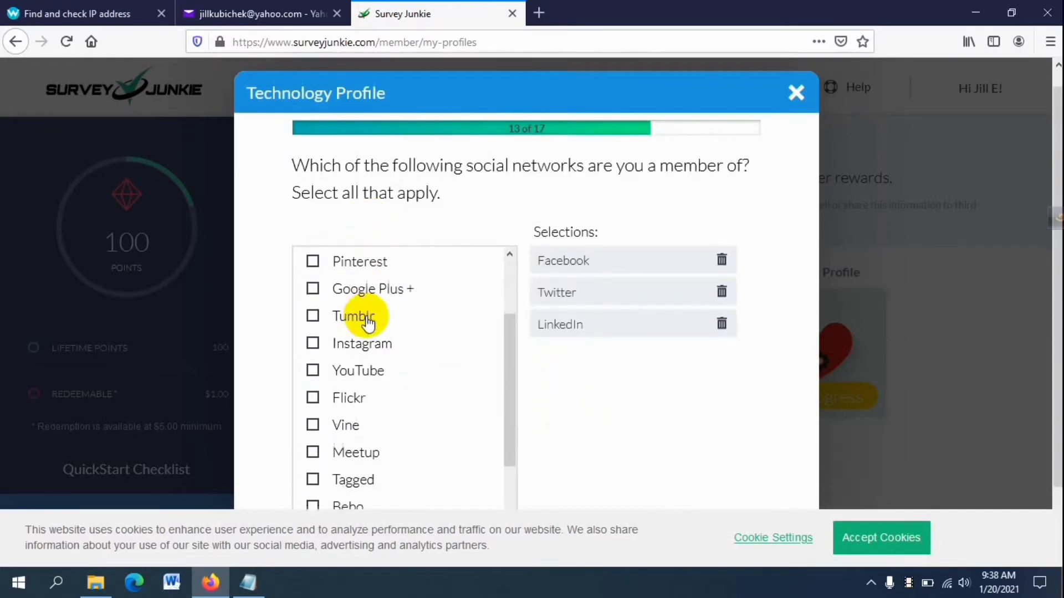
click(355, 265)
scroll(372, 293, down, 3)
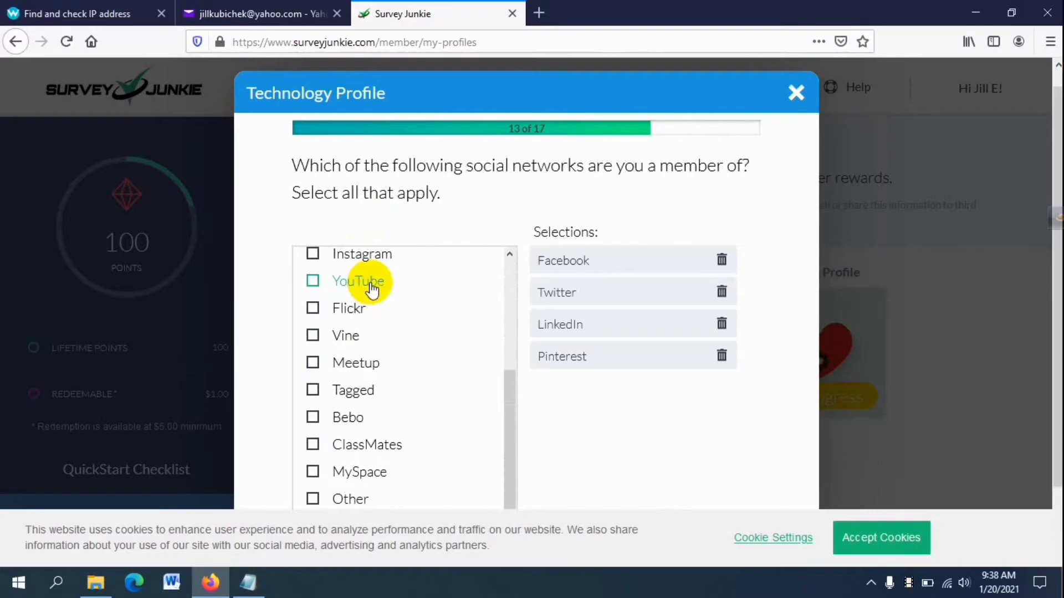
scroll(373, 289, up, 3)
click(356, 344)
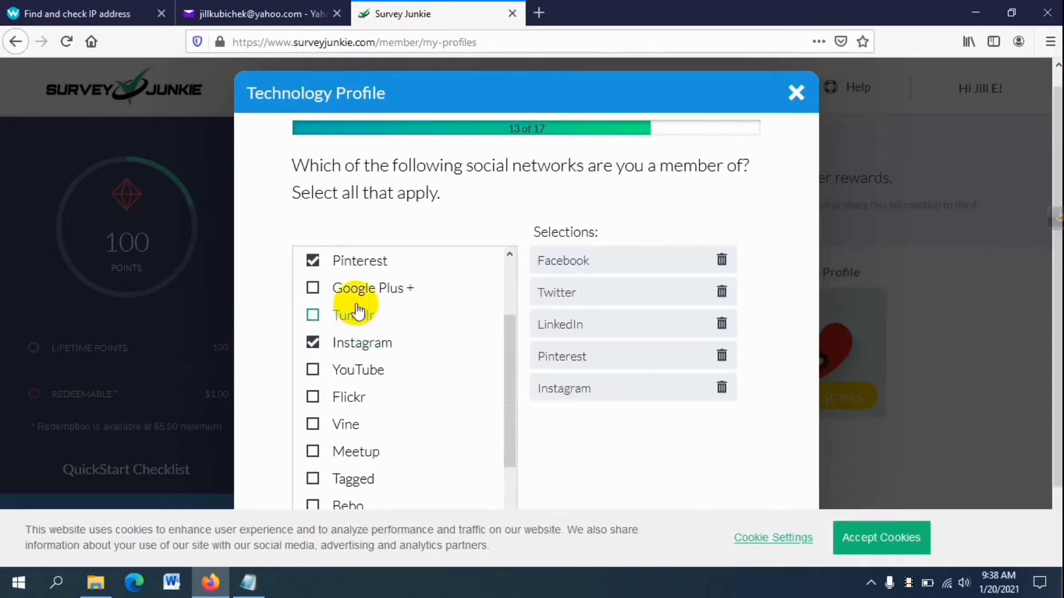
click(357, 316)
scroll(416, 349, down, 3)
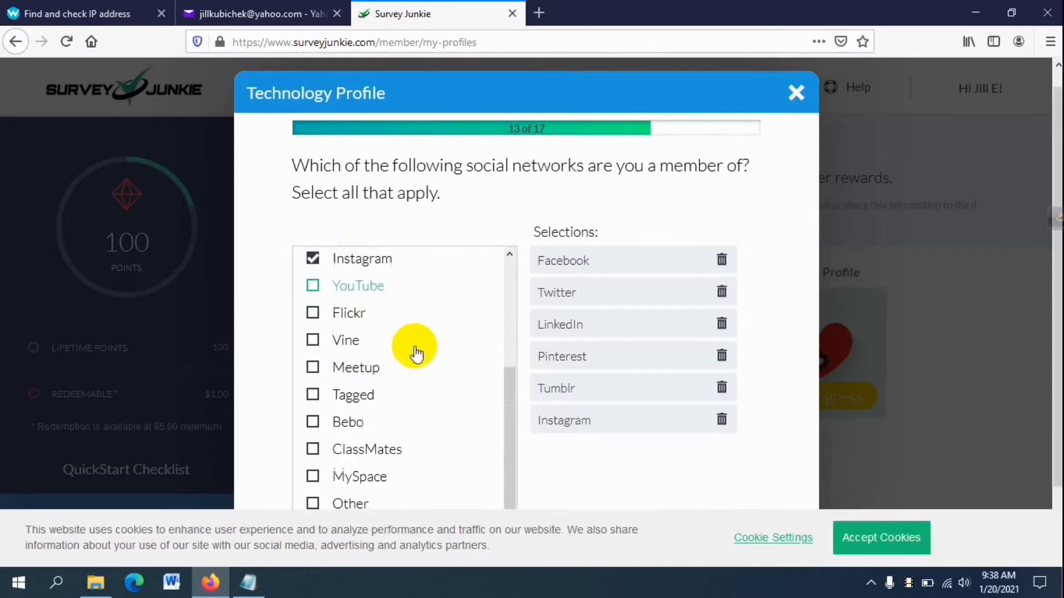
click(360, 289)
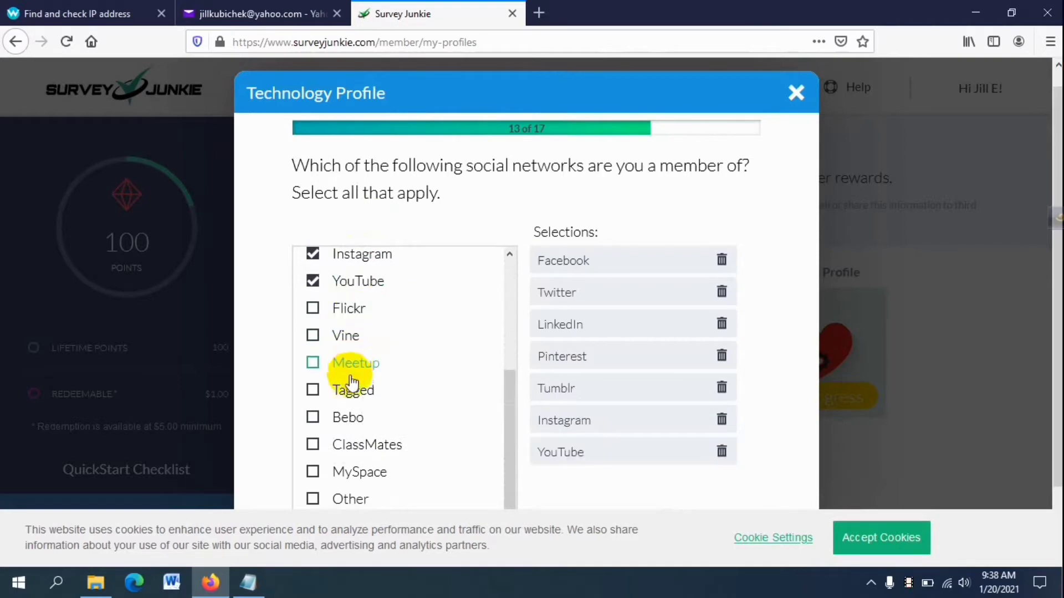
scroll(561, 458, down, 2)
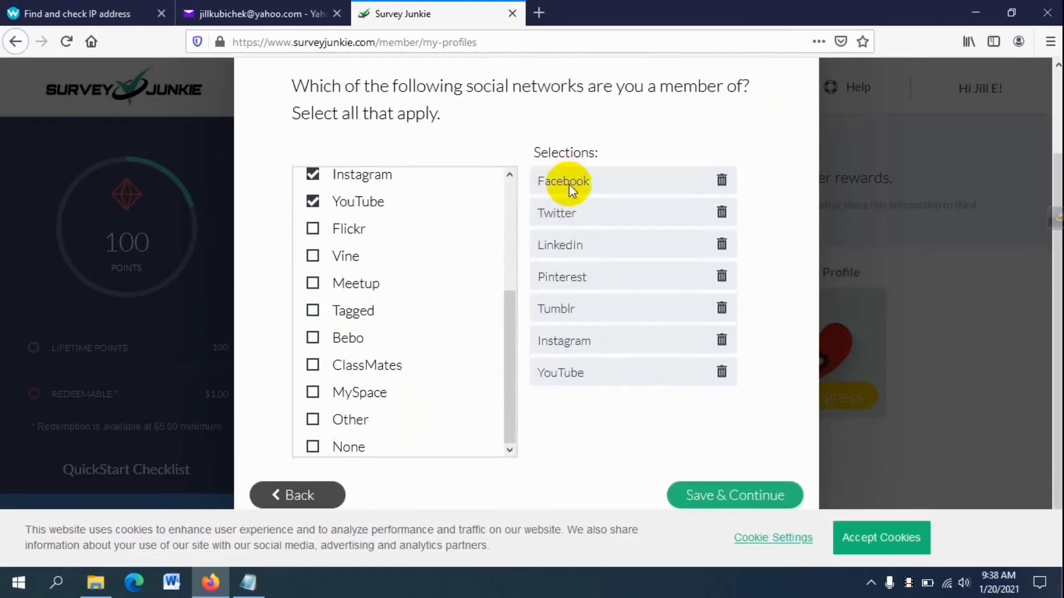
click(715, 495)
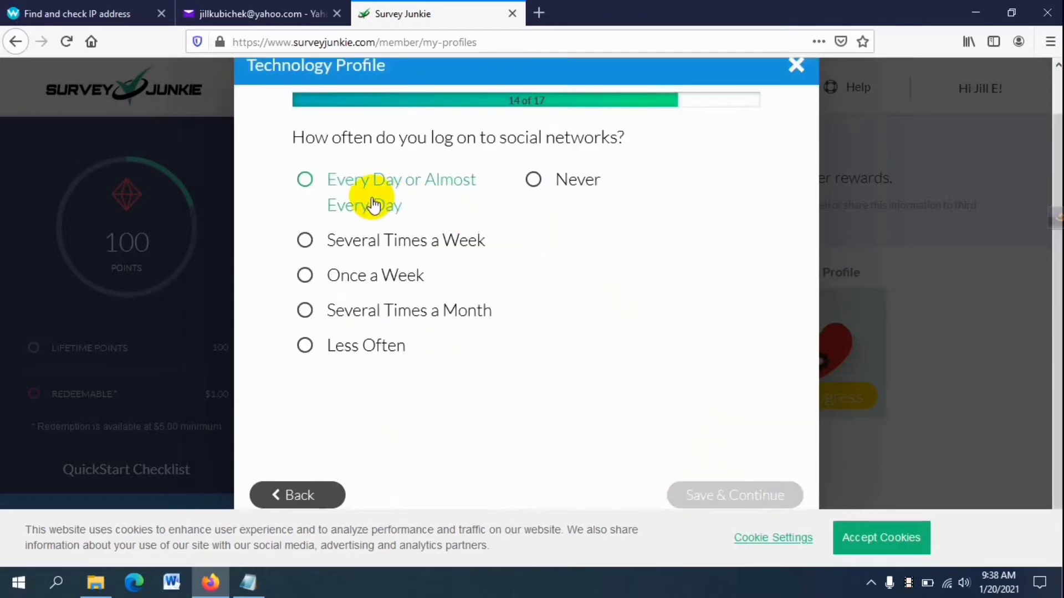
Step: Set the social network logon frequency to Every Day or Almost Every Day and answer No to playing PC or video games online
click(413, 190)
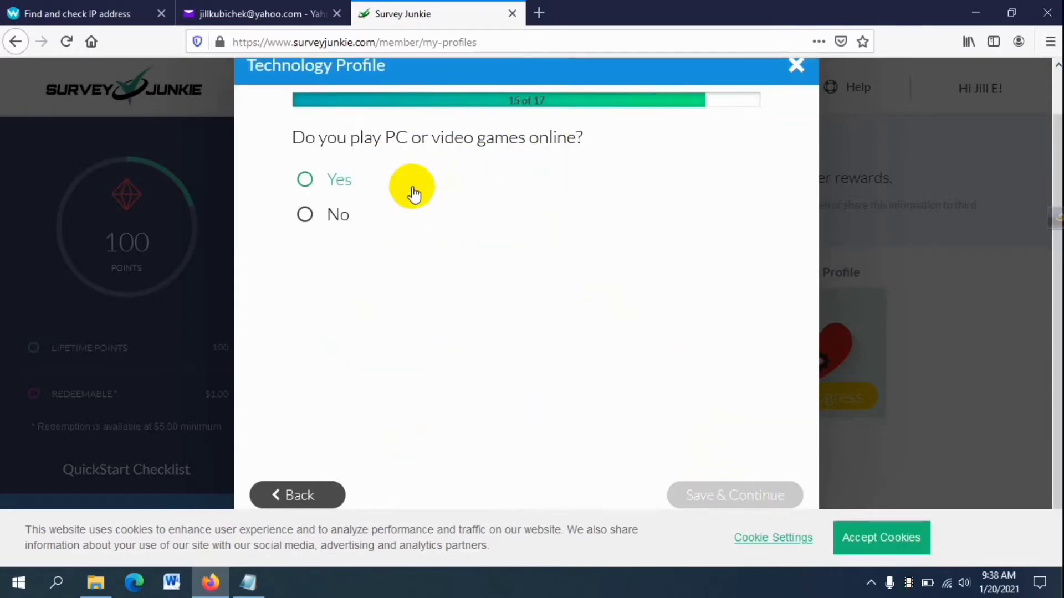
click(328, 217)
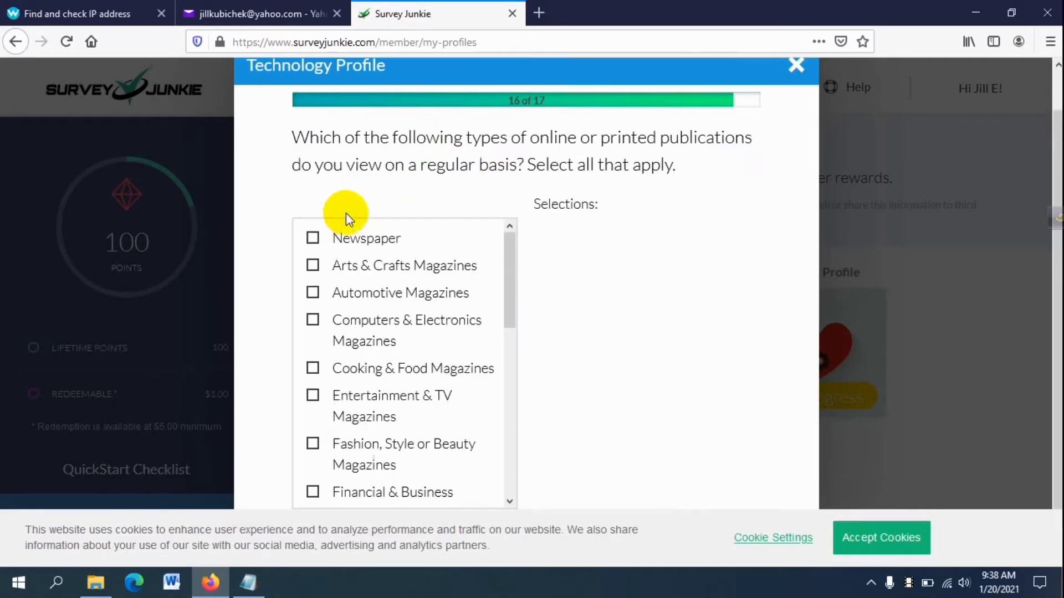
Step: Select Newspaper, Technology Magazines and Travel Magazines as the regularly viewed publications and save the answer
click(349, 239)
scroll(401, 302, down, 3)
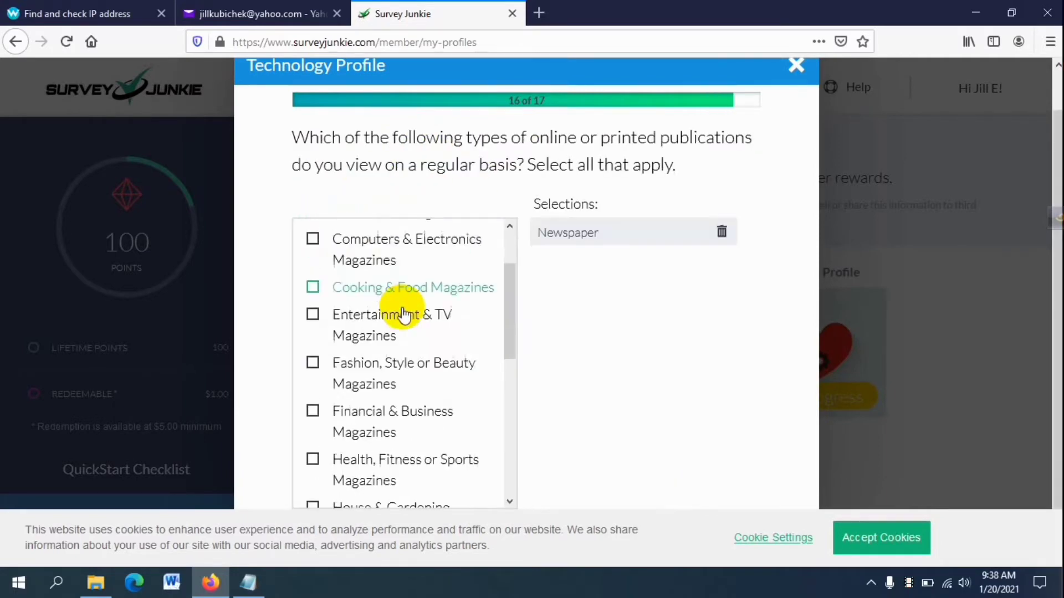
scroll(404, 333, down, 6)
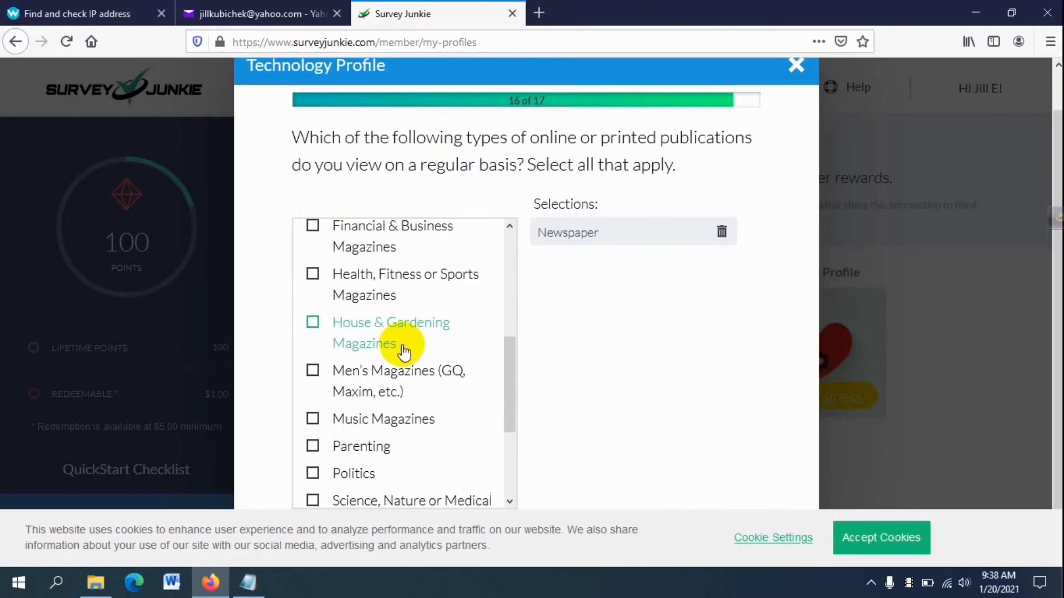
scroll(404, 344, up, 3)
scroll(404, 349, down, 3)
scroll(403, 349, up, 2)
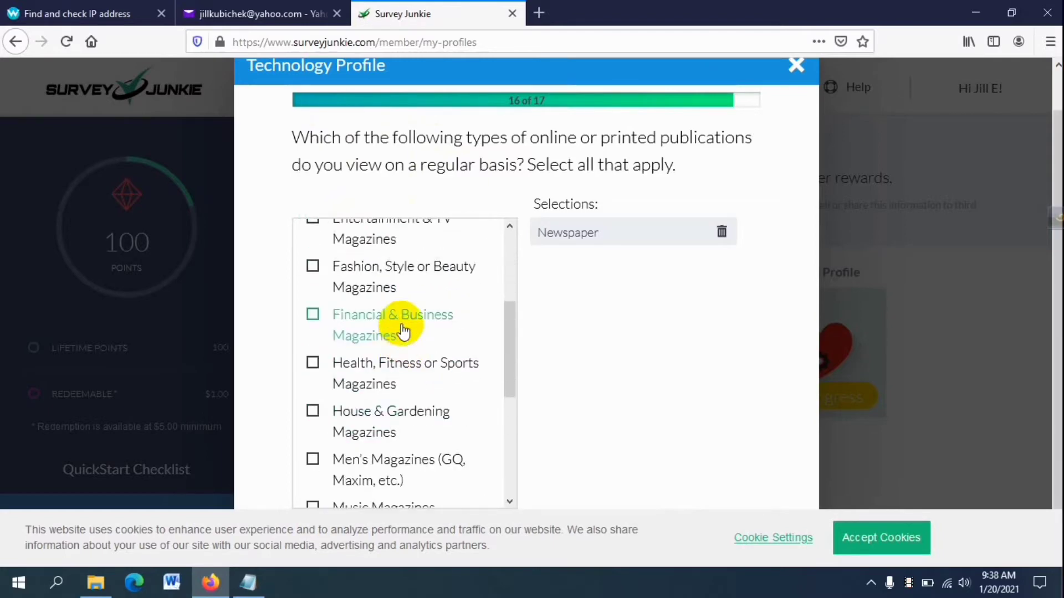
scroll(407, 283, down, 6)
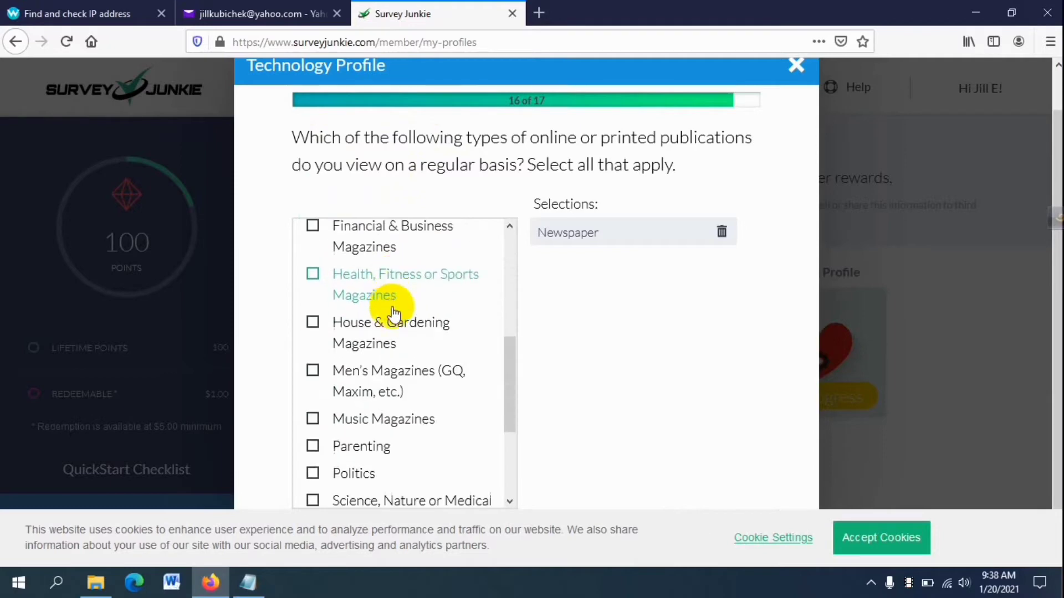
click(406, 348)
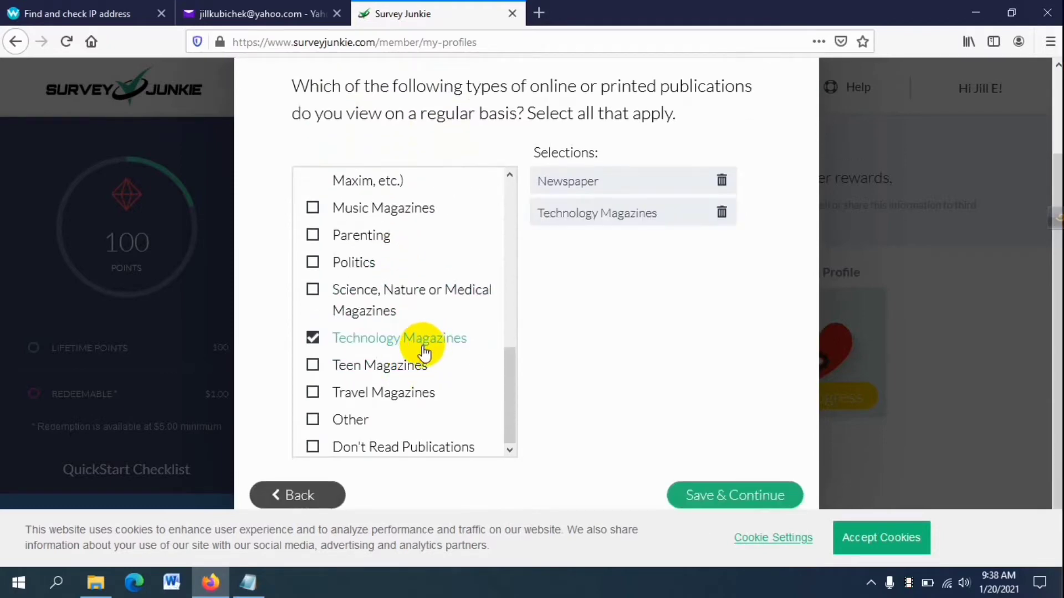
click(415, 404)
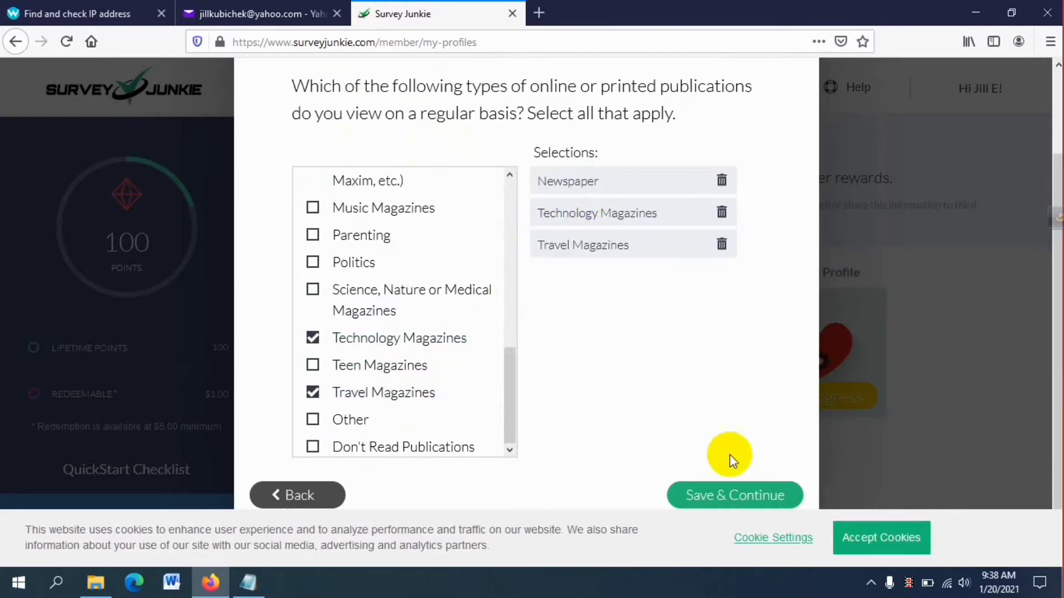
click(762, 501)
Step: Select Magazines, Fashion and Auction as the regularly visited website types, finish the Technology Profile and dismiss the completion message
scroll(372, 221, up, 5)
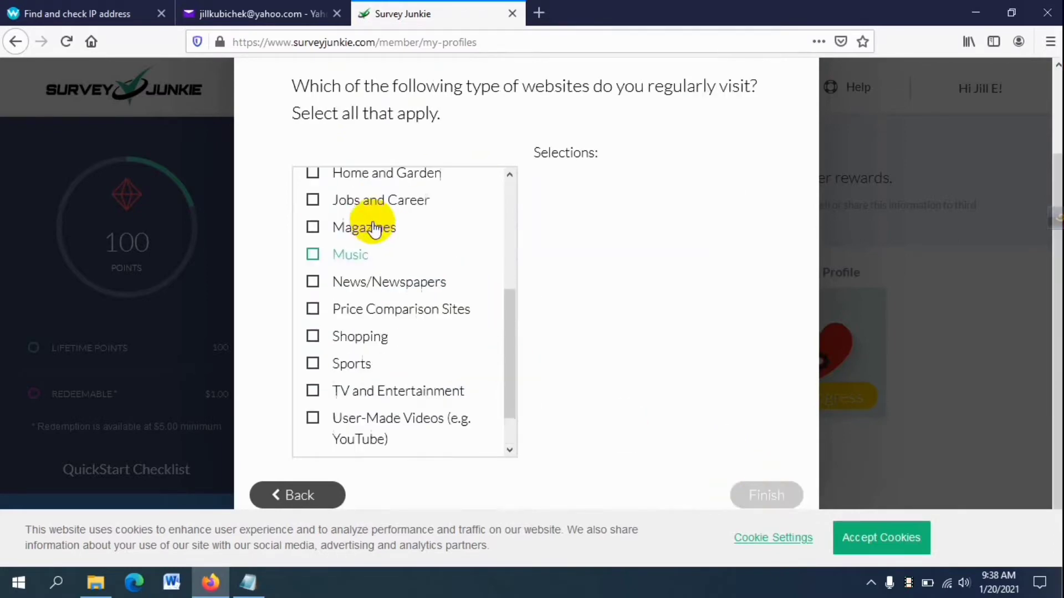
click(367, 363)
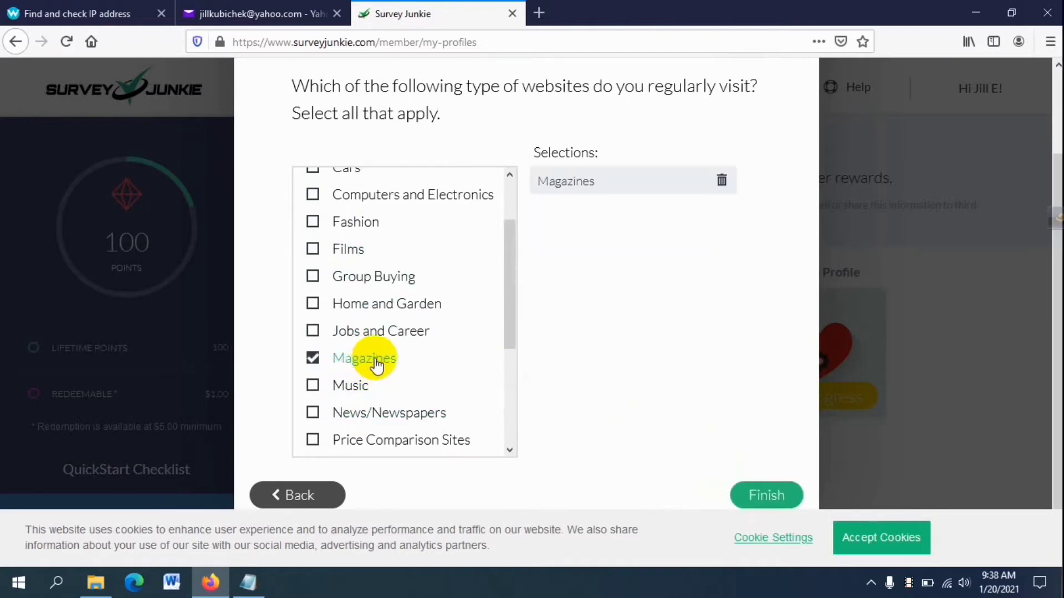
scroll(357, 328, up, 3)
click(355, 299)
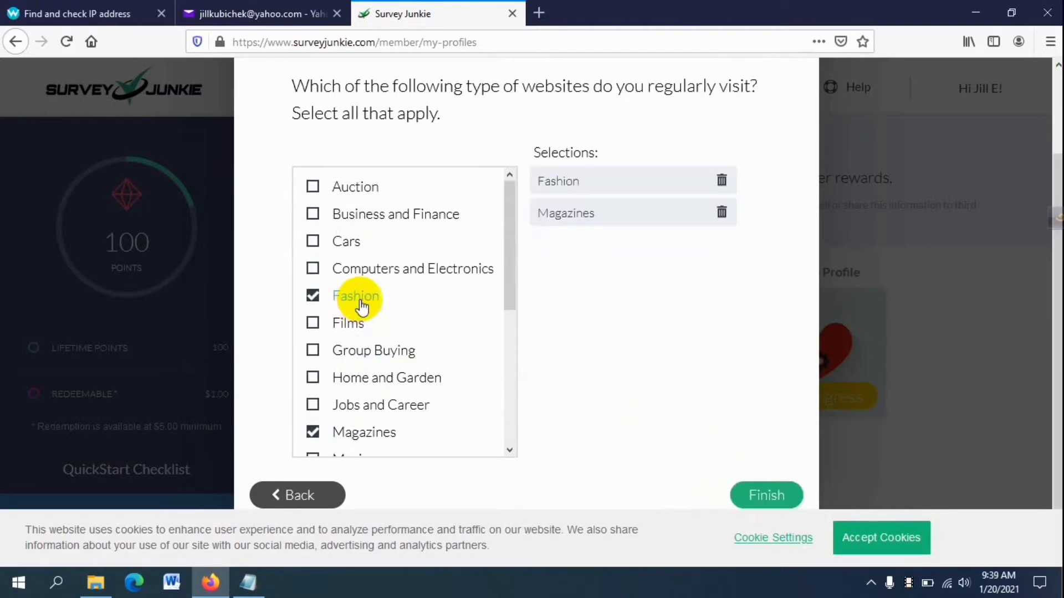
click(348, 189)
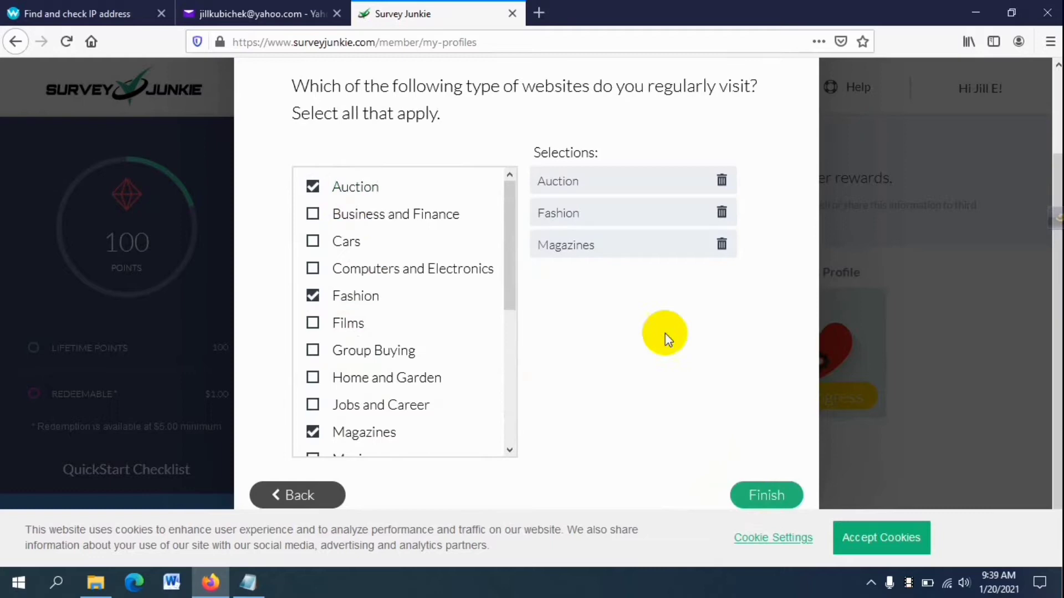
click(773, 497)
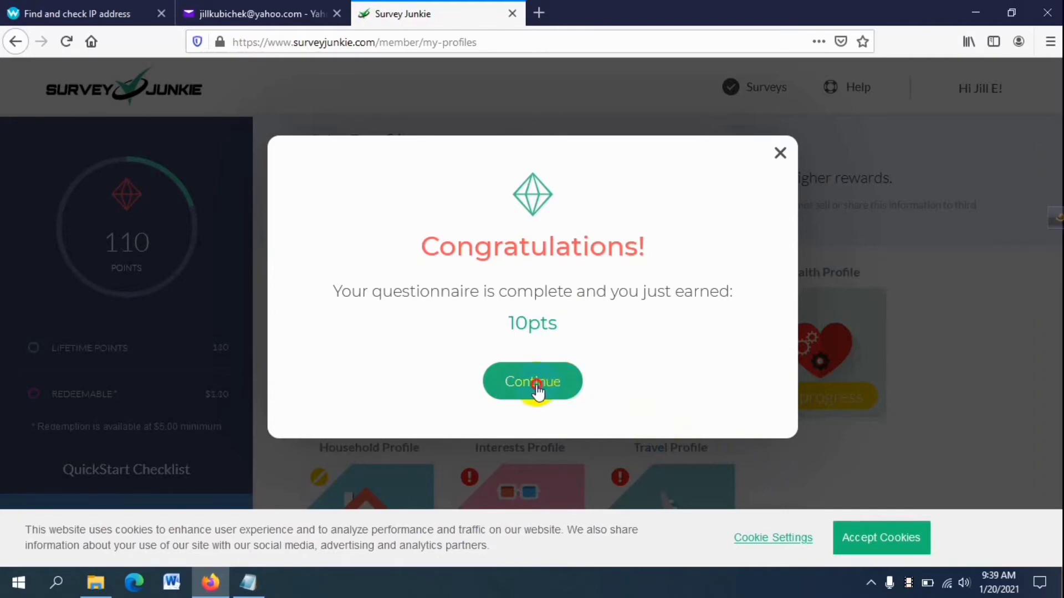
click(536, 390)
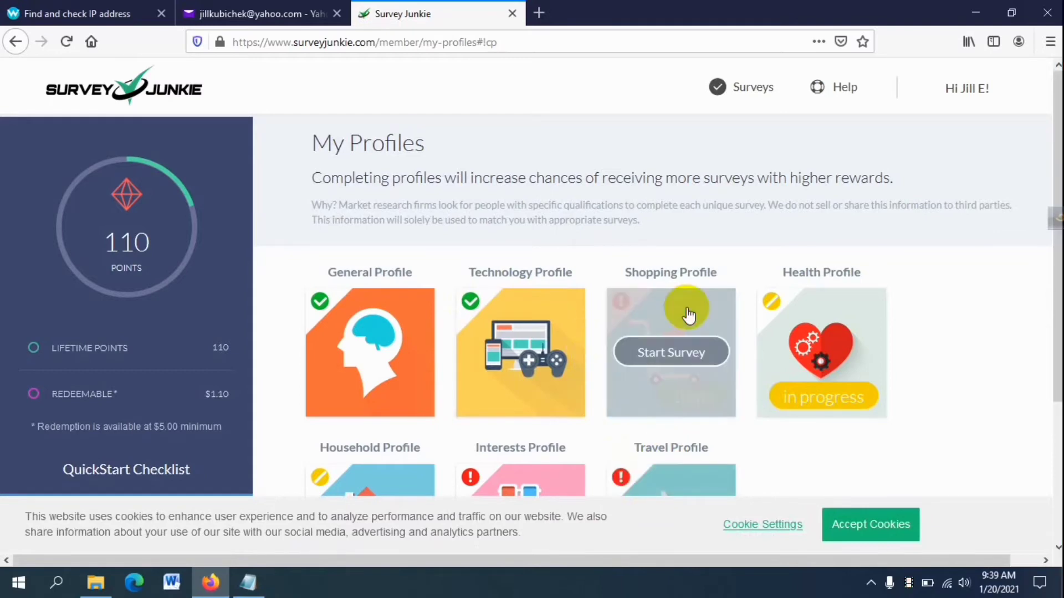
Step: Start the Shopping Profile survey, select Target and Walmart as the stores shopped at in the past 6 months, and save the answer
click(662, 361)
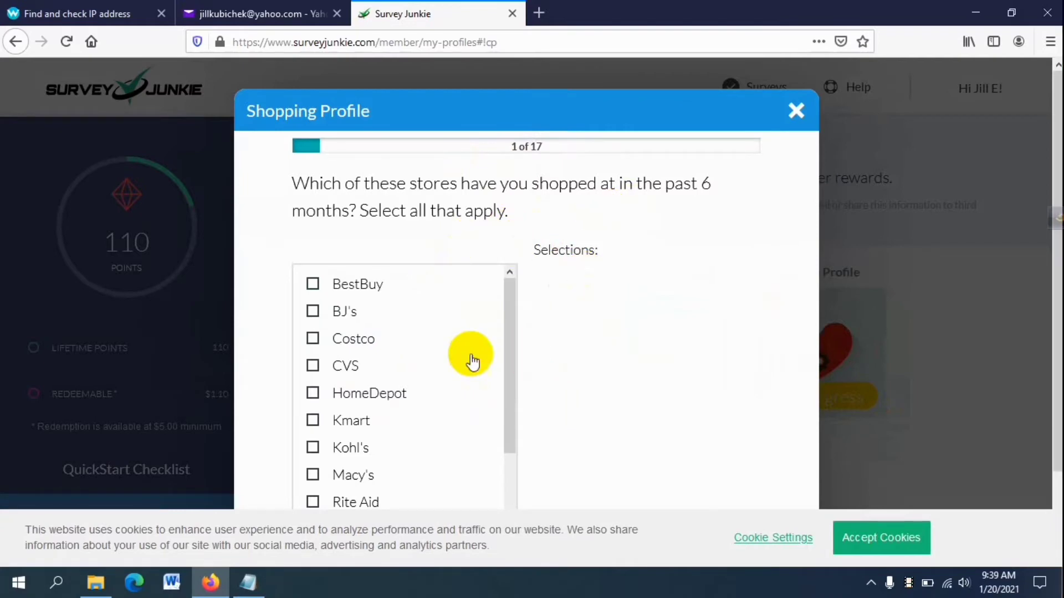
scroll(442, 354, down, 1)
scroll(445, 361, down, 3)
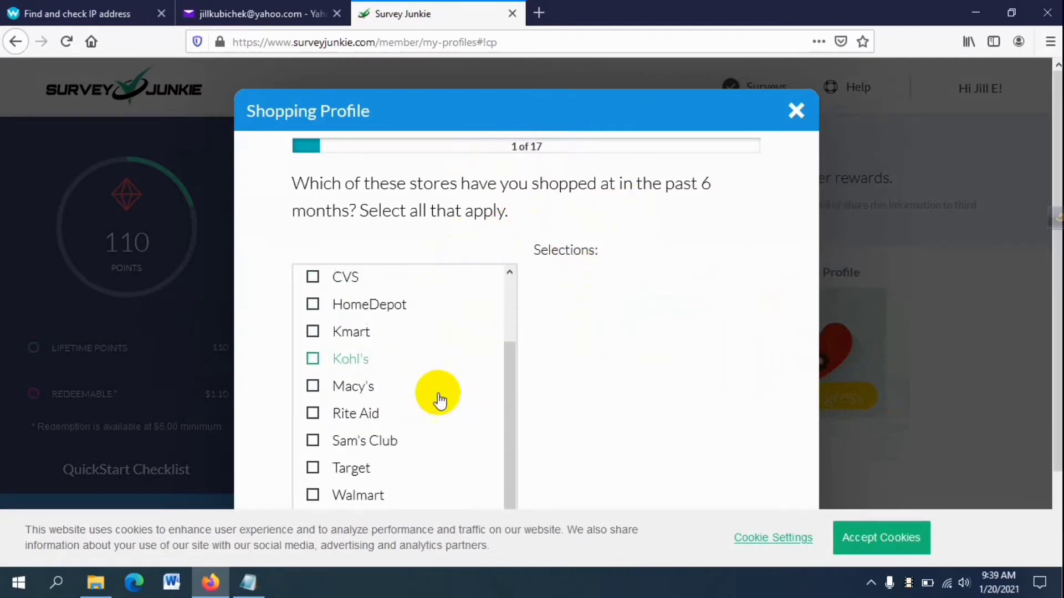
click(343, 446)
click(430, 465)
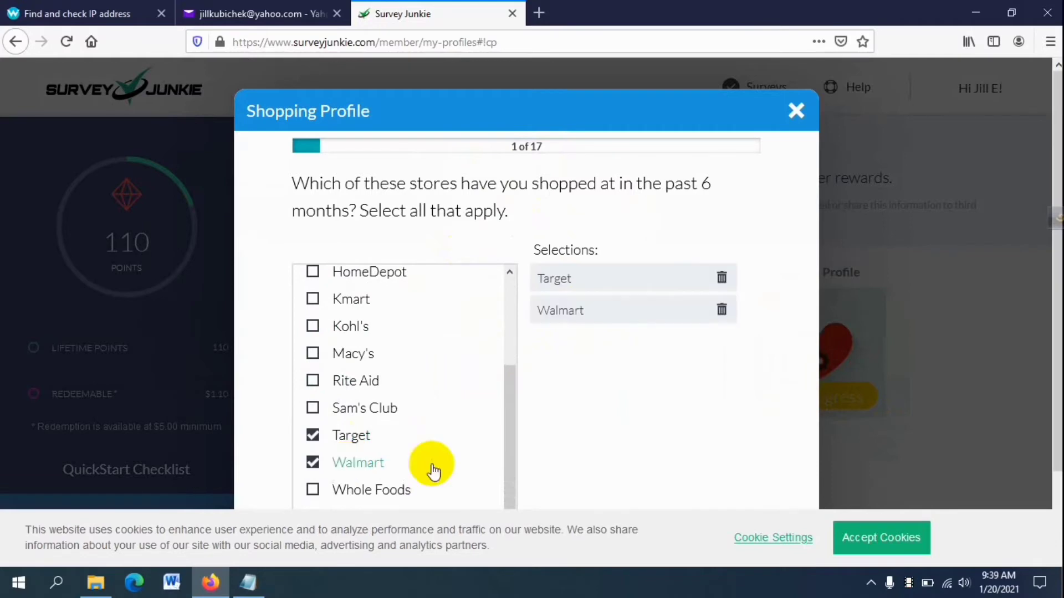
scroll(582, 472, down, 2)
click(743, 495)
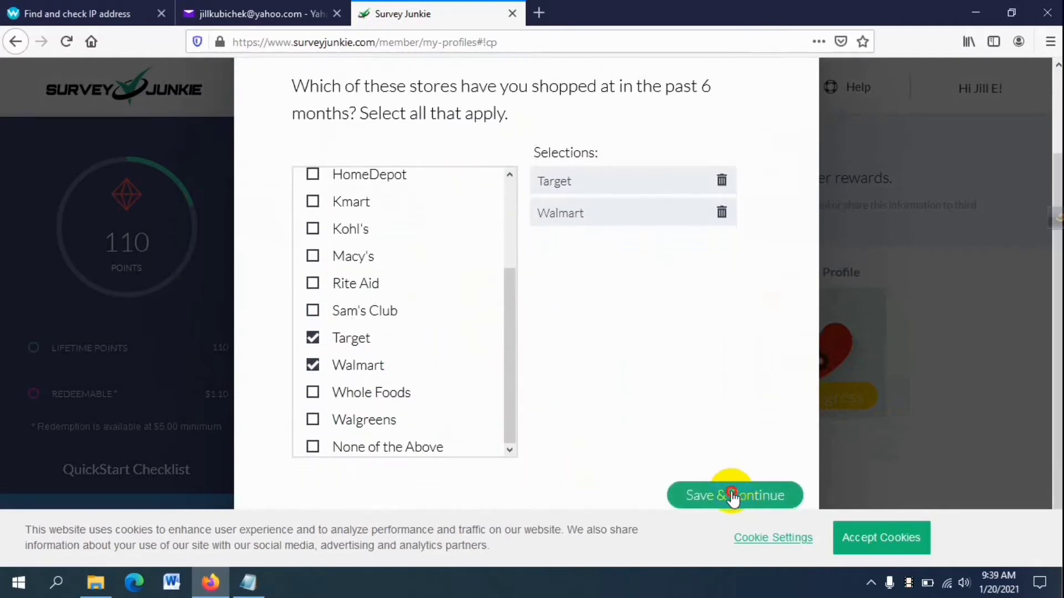
Step: Select Computer and Home Electronics, Hardware / Home Supply and Jewelry as the store types shopped at in the past 6 months and save the answer
scroll(453, 395, up, 6)
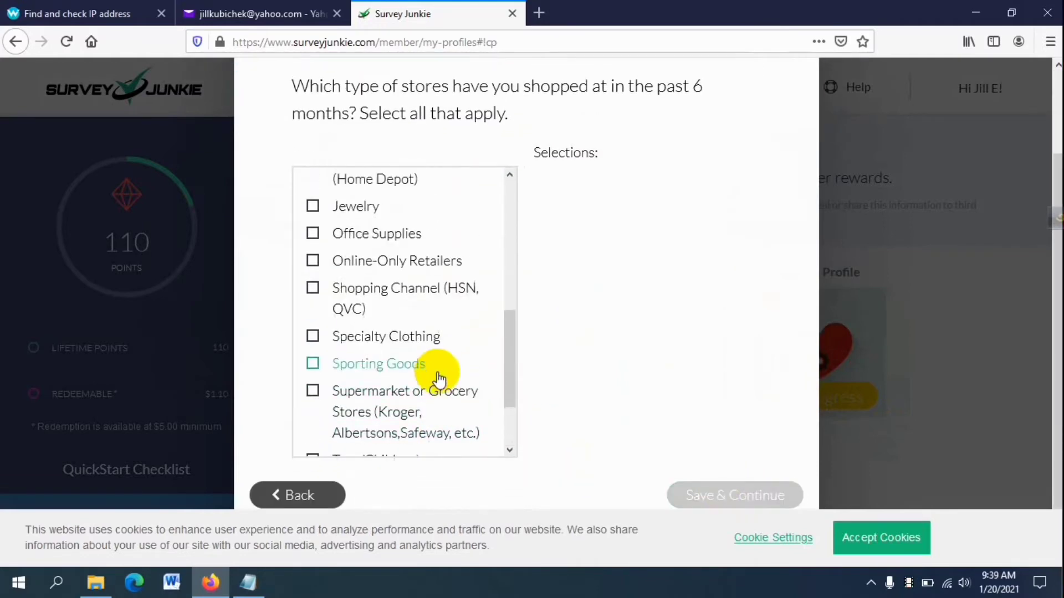
scroll(439, 335, up, 3)
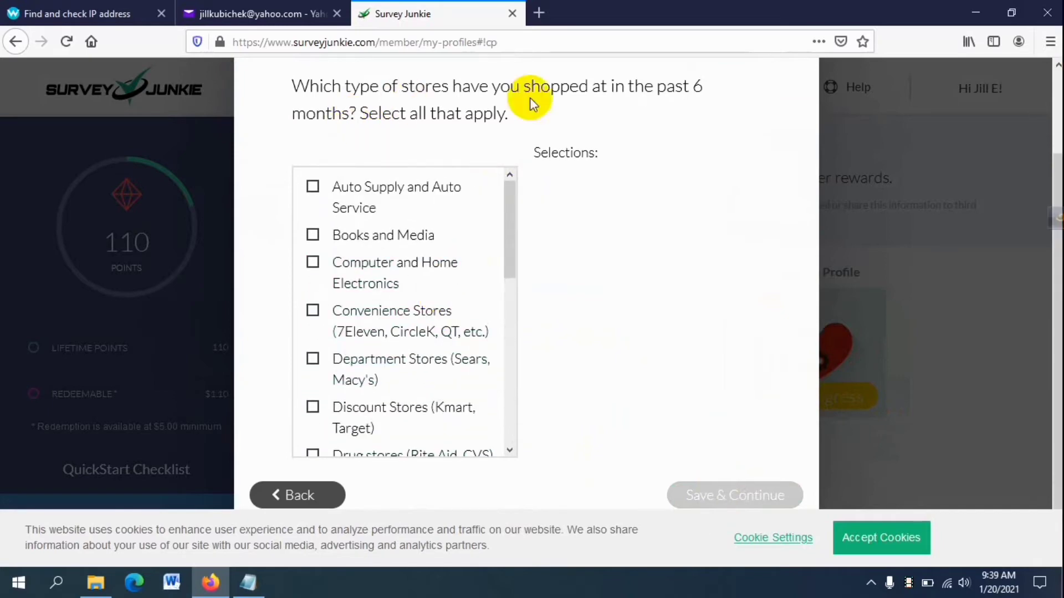
click(392, 273)
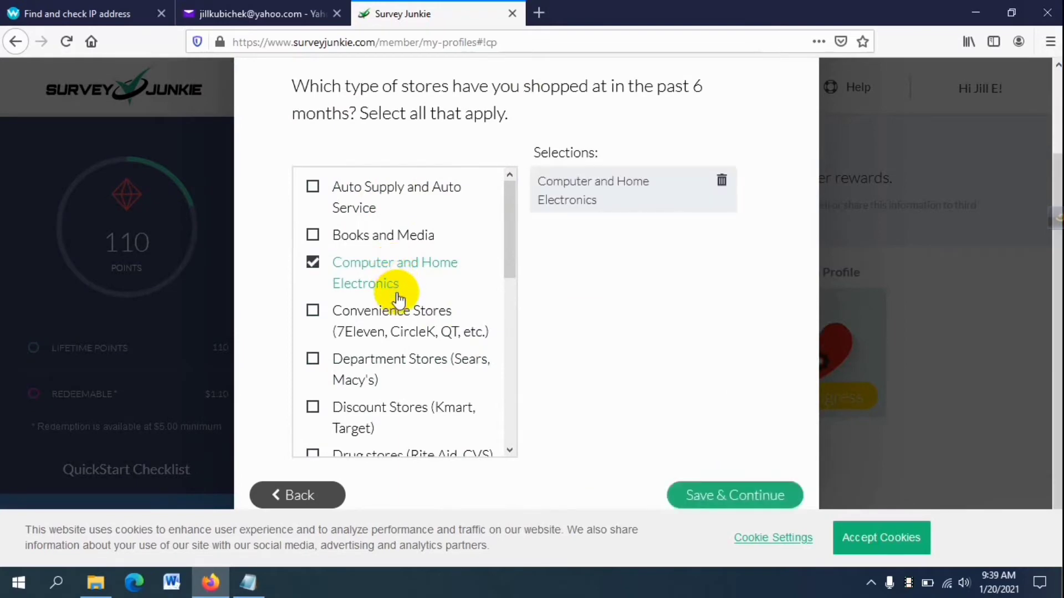
scroll(398, 304, down, 3)
scroll(392, 297, up, 3)
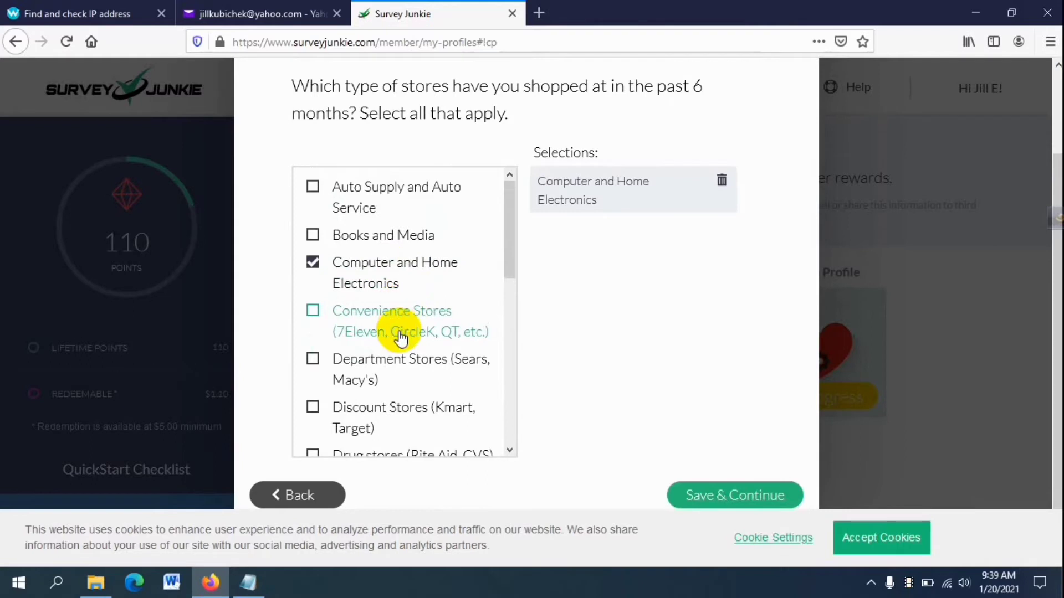
scroll(399, 336, down, 3)
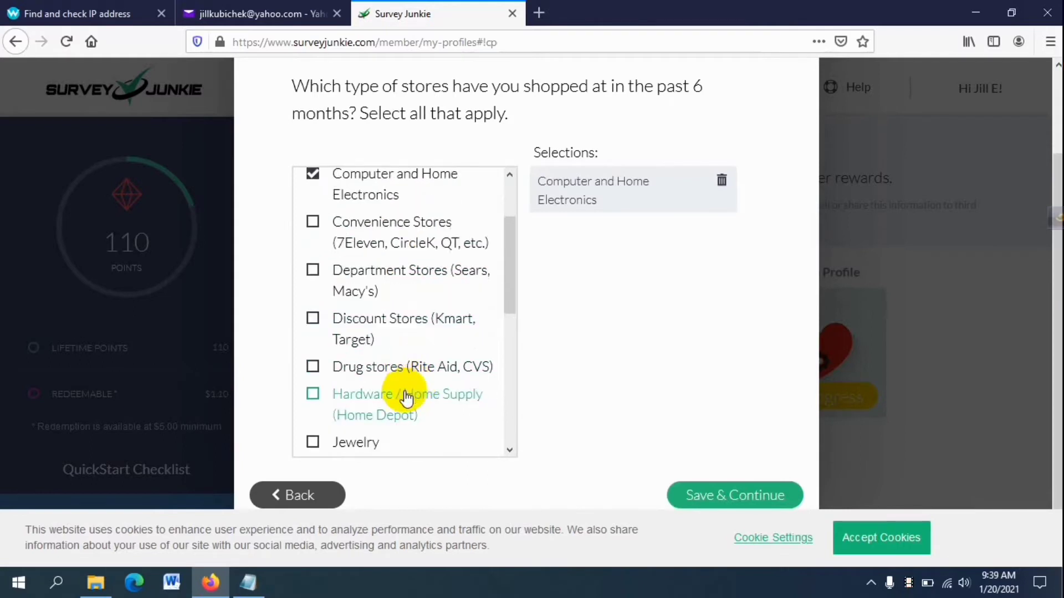
click(387, 403)
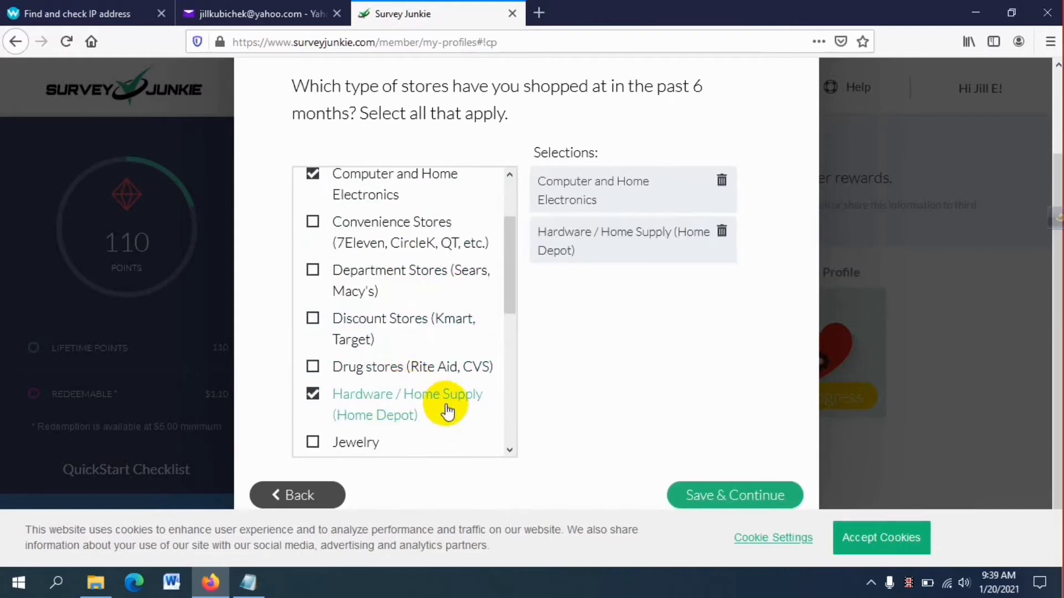
click(378, 443)
click(732, 495)
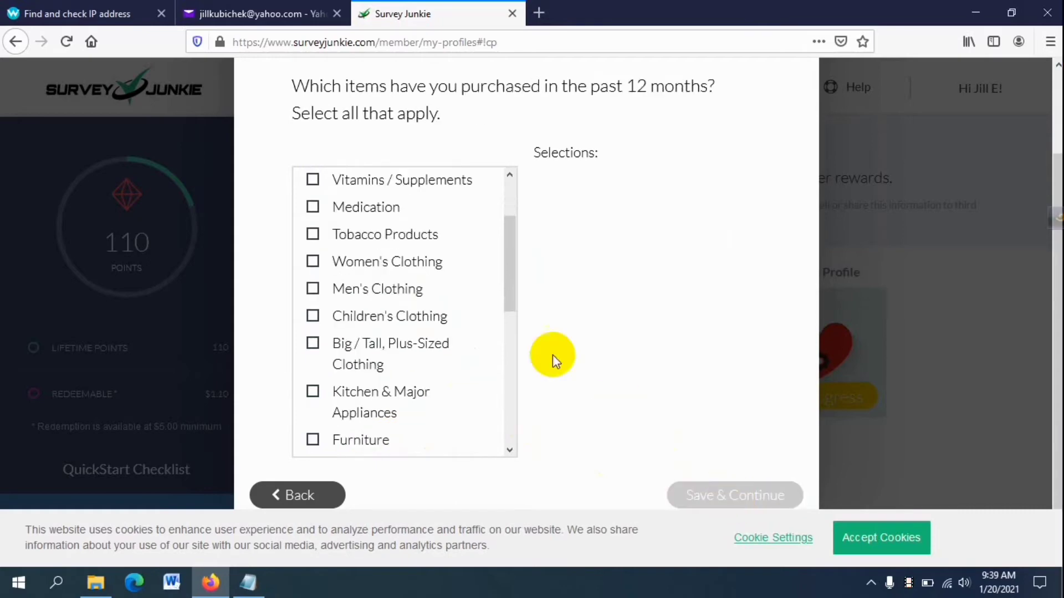
Step: Select Alcohol, Organic Foods and Medication as the items purchased in the past 12 months and save the answer
scroll(418, 282, up, 5)
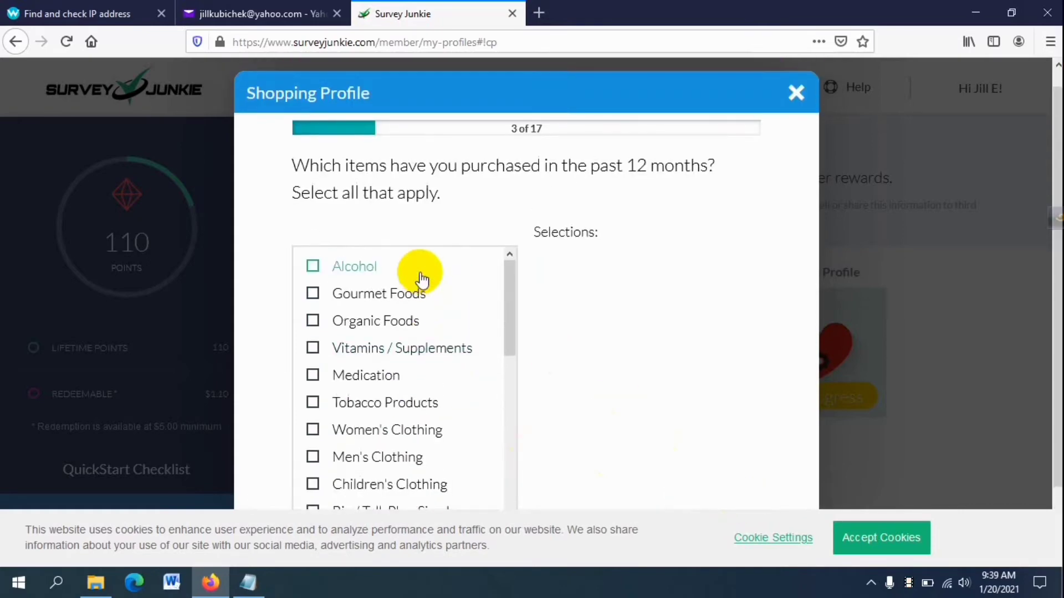
scroll(471, 321, down, 3)
scroll(471, 321, up, 3)
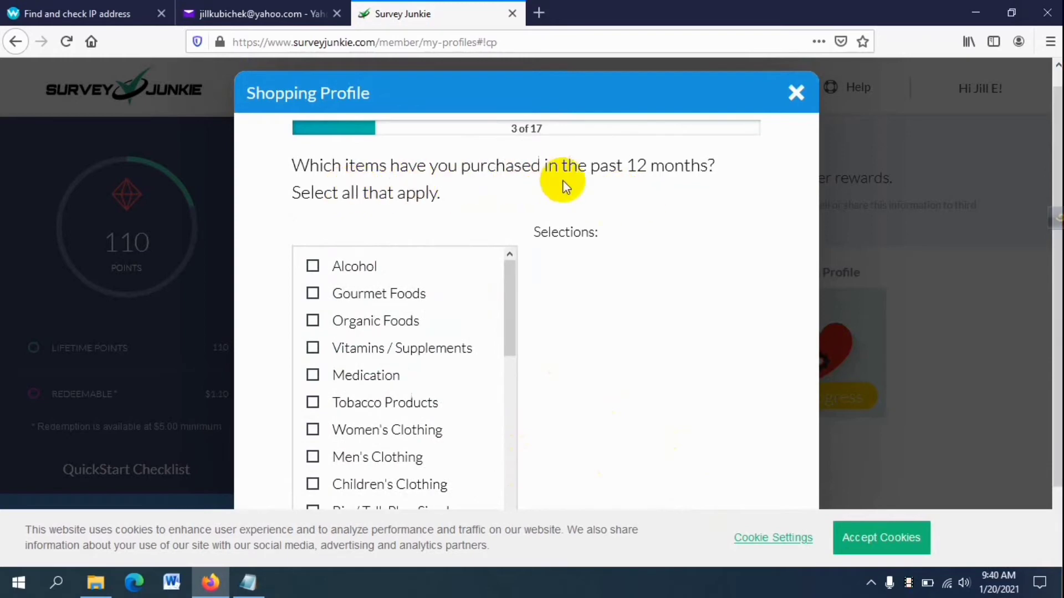
click(355, 268)
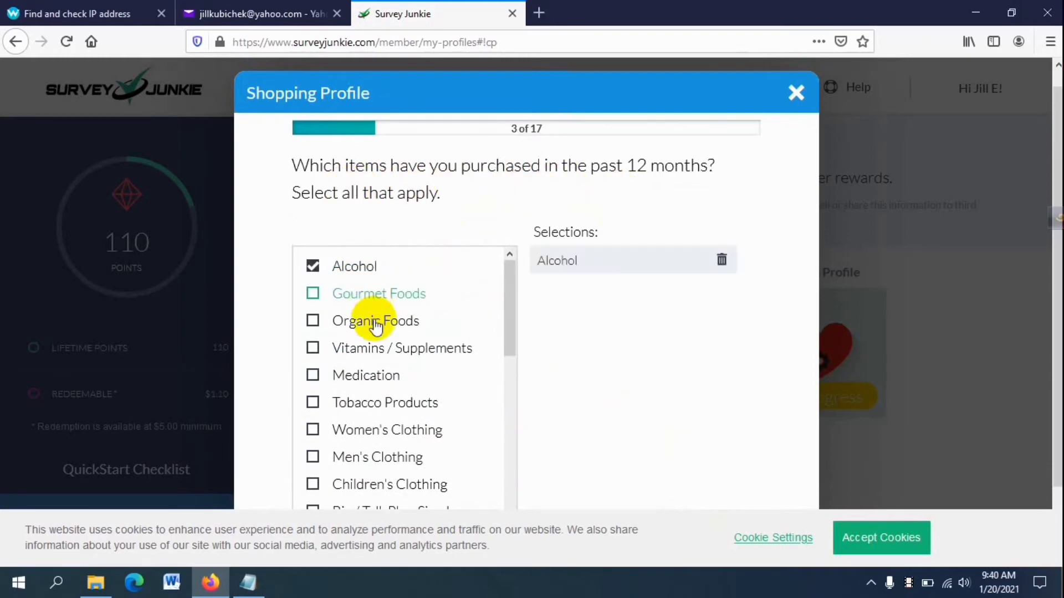
click(373, 326)
click(379, 374)
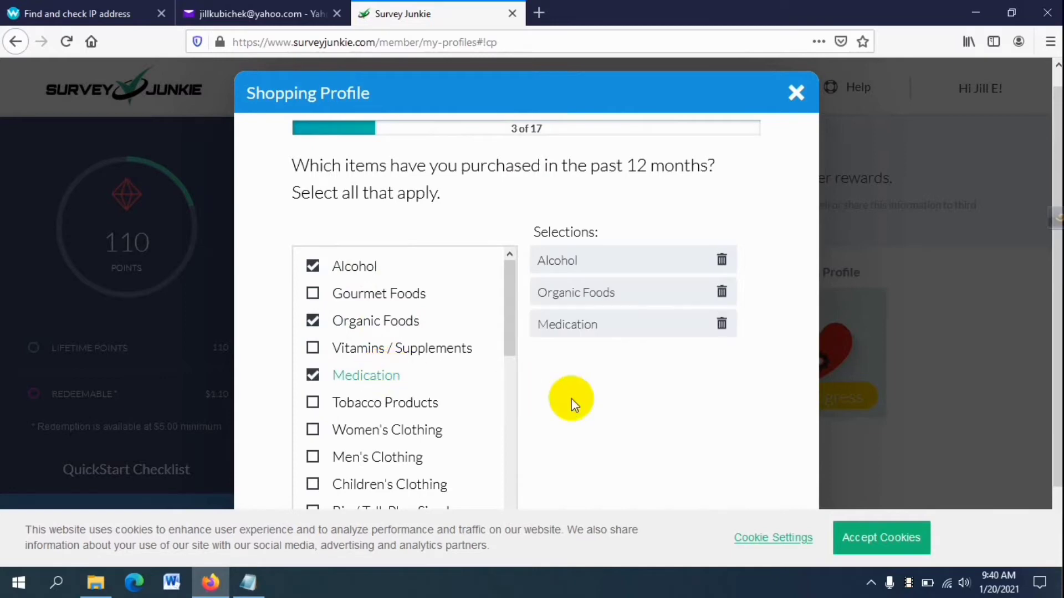
scroll(655, 434, down, 1)
scroll(662, 436, up, 1)
scroll(733, 407, down, 2)
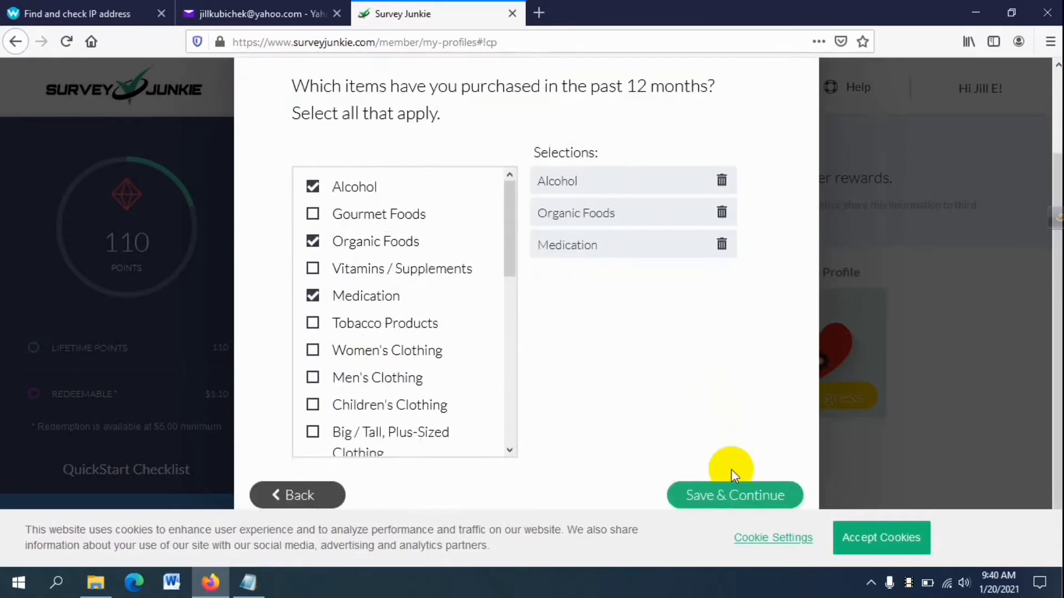
click(724, 500)
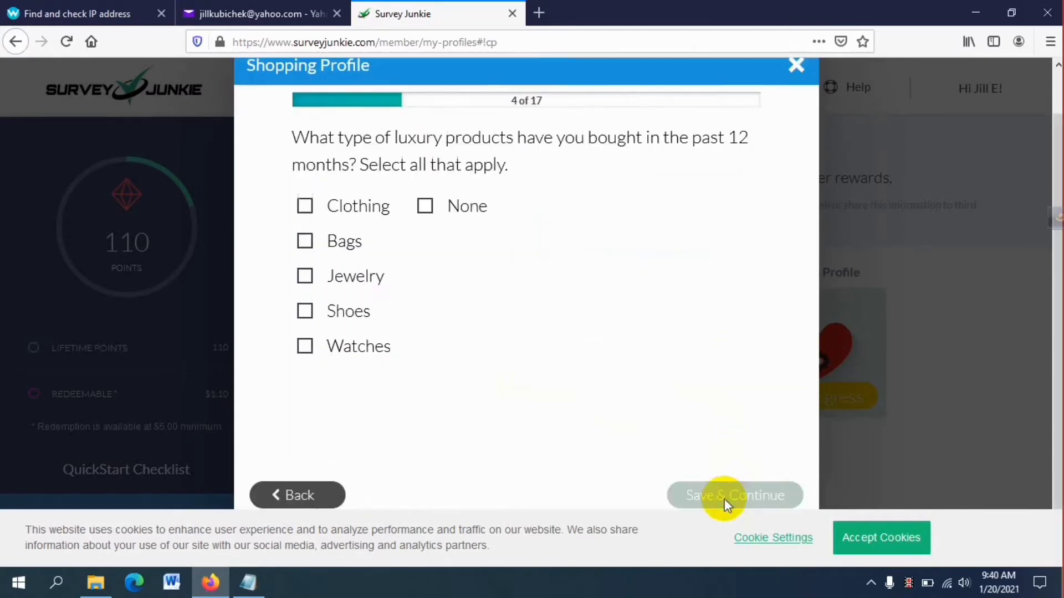
Step: Select Clothing, Bags, Jewelry, Shoes and Watches as the luxury products bought in the past 12 months and save the answer
click(345, 224)
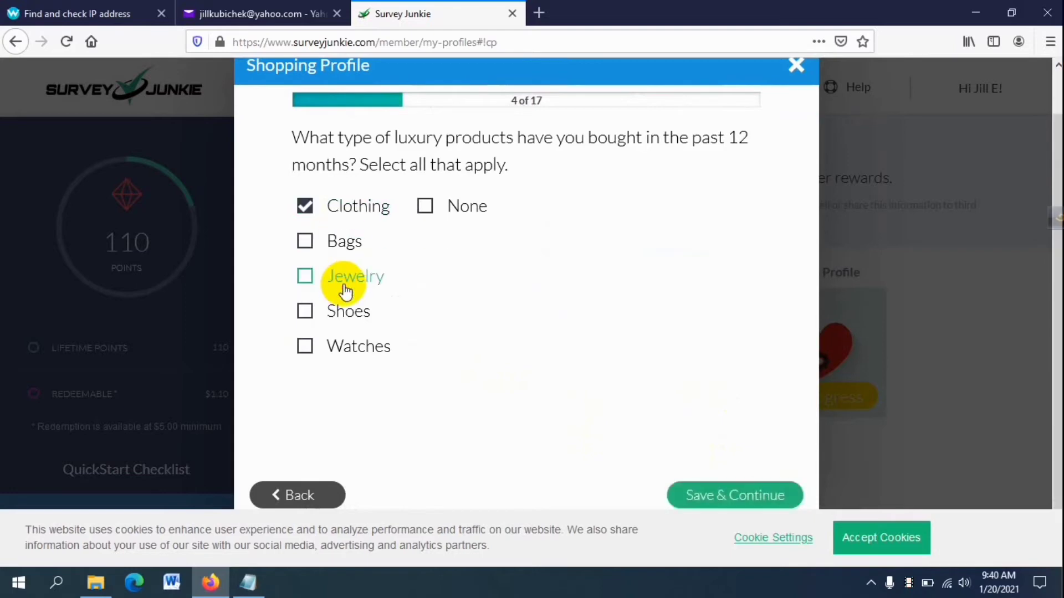
click(349, 348)
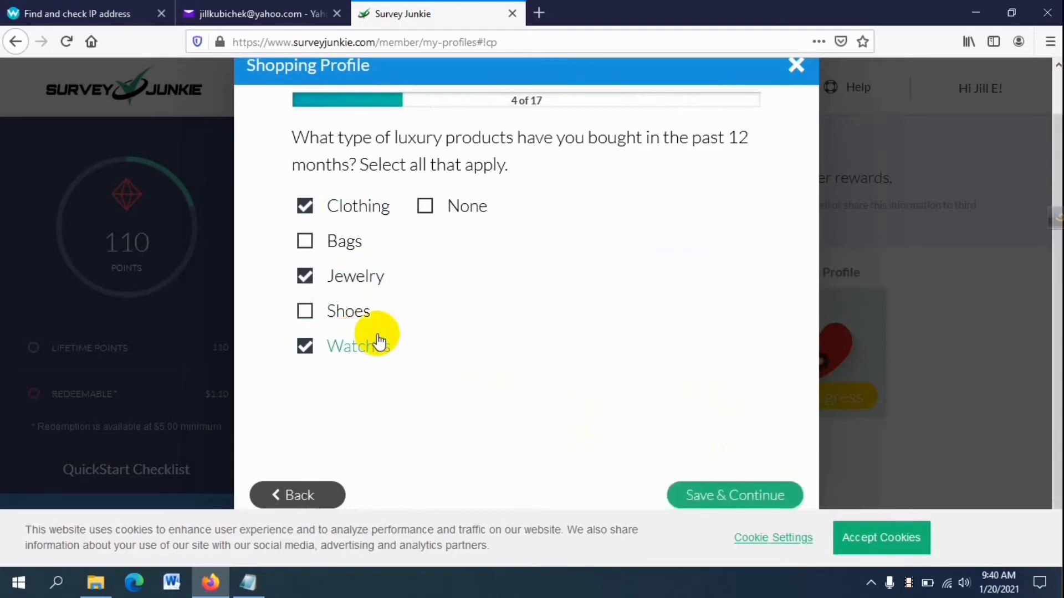
click(346, 314)
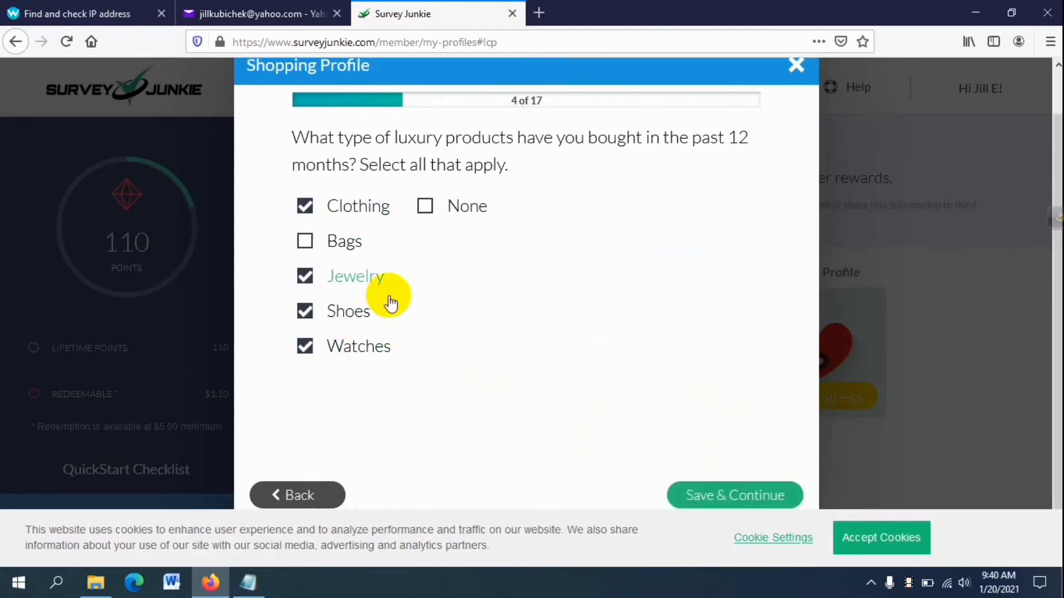
click(346, 243)
click(722, 499)
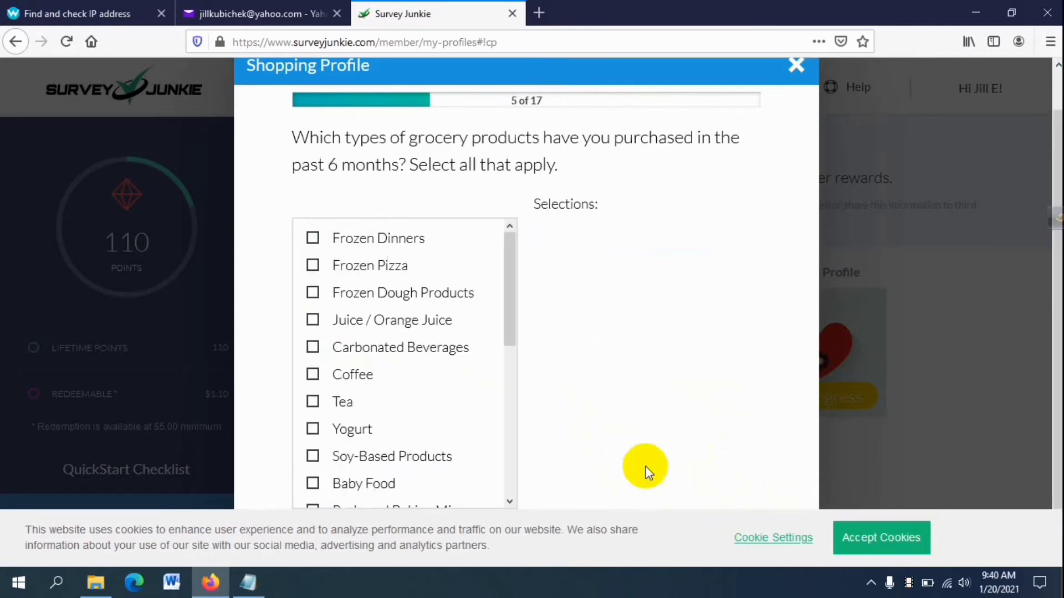
Step: Select Frozen Pizza and Coffee as the grocery products purchased in the past 6 months and save the answer
click(357, 376)
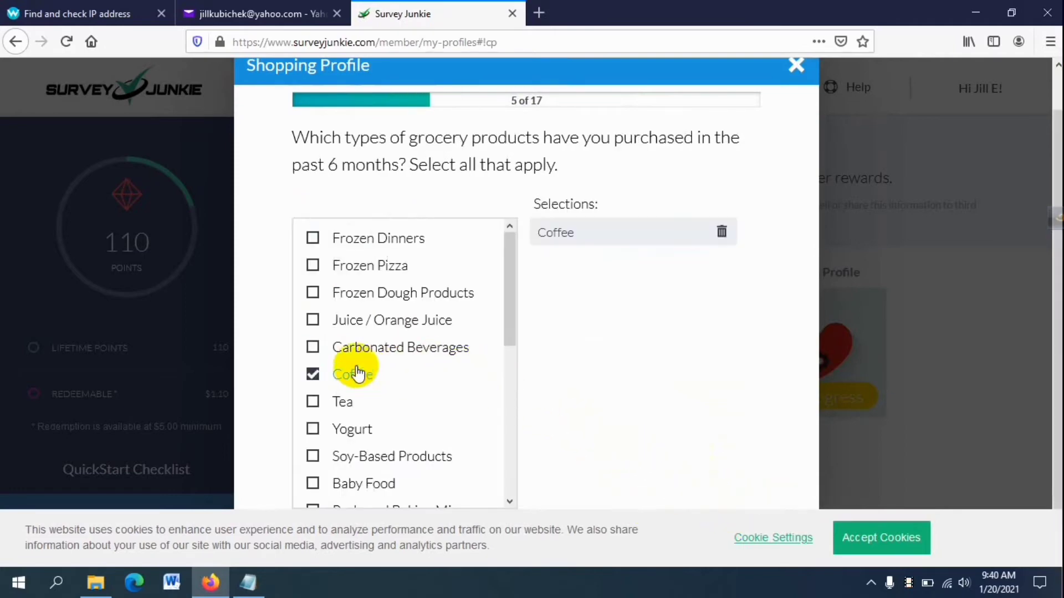
click(382, 280)
scroll(401, 352, down, 3)
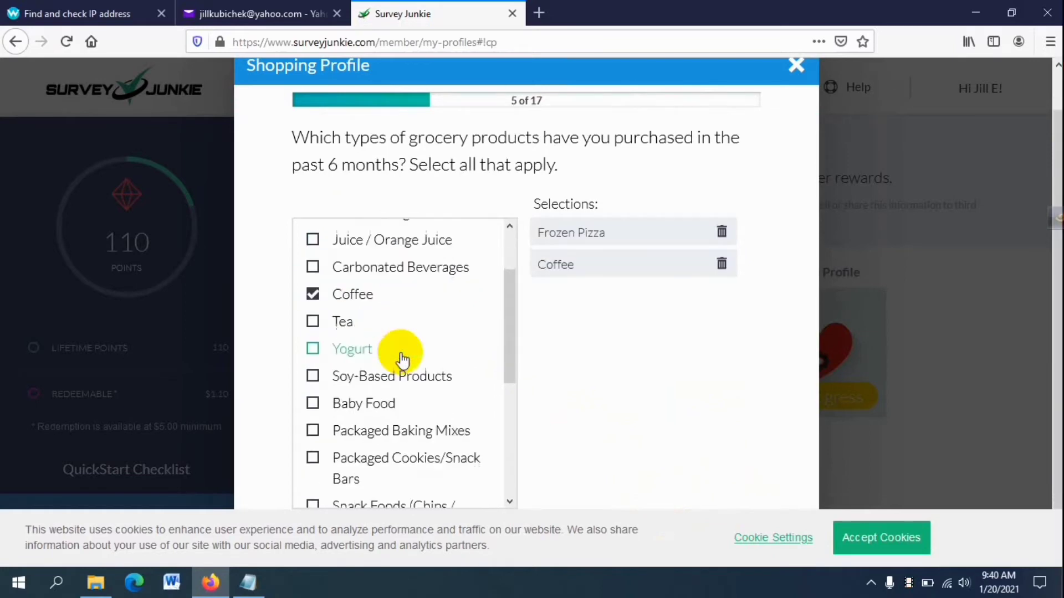
scroll(400, 393, down, 3)
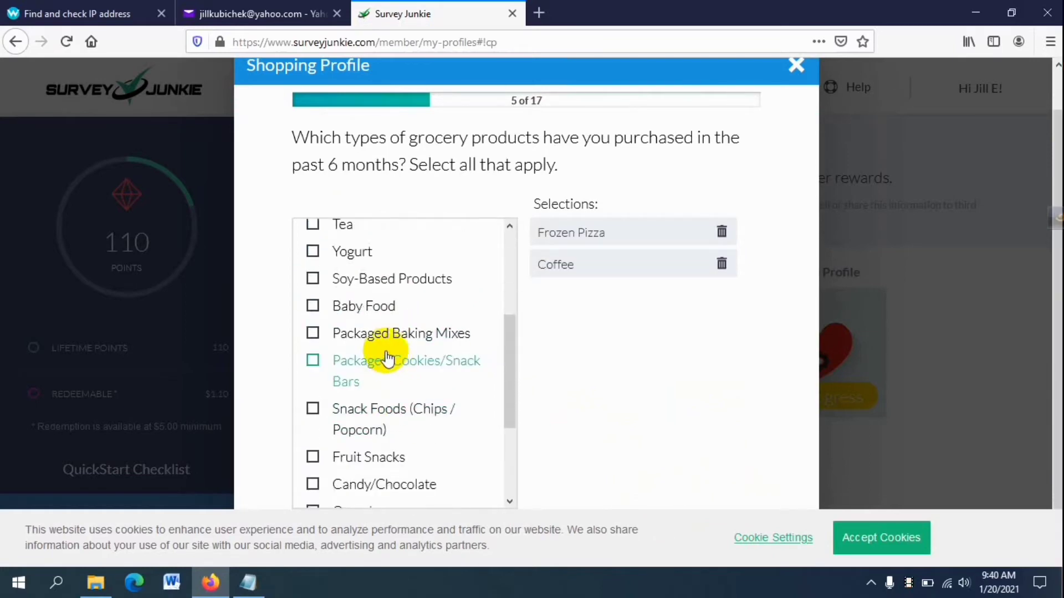
scroll(383, 378, down, 2)
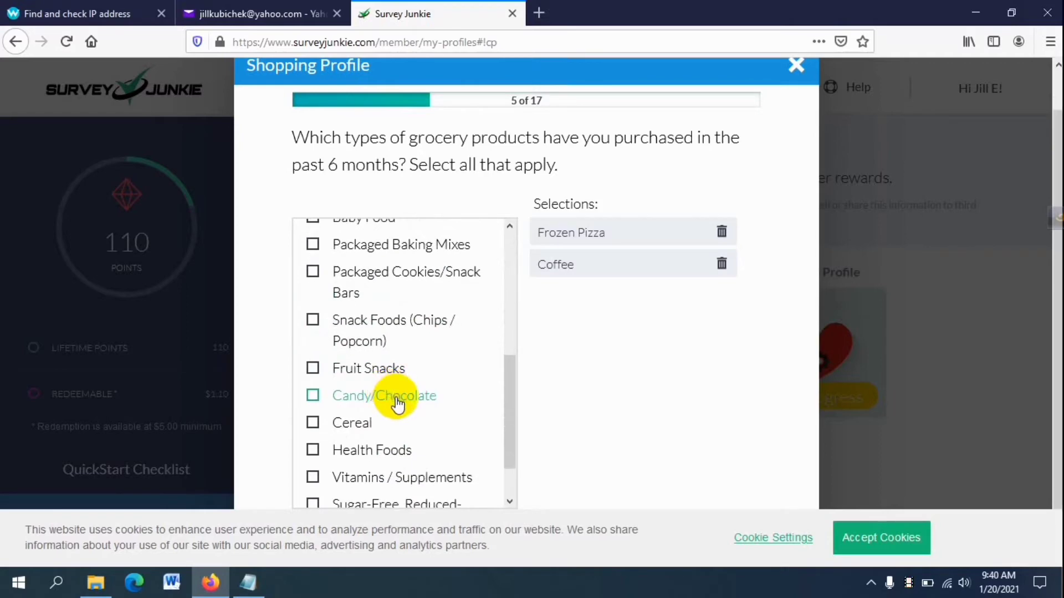
scroll(394, 421, down, 4)
scroll(404, 394, up, 5)
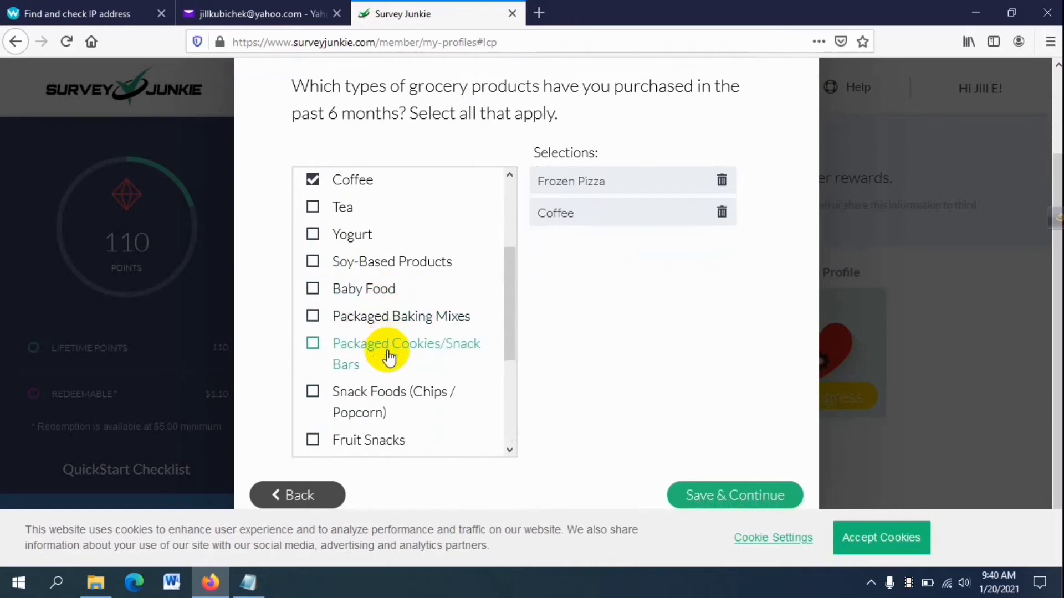
scroll(389, 357, down, 2)
scroll(415, 362, down, 2)
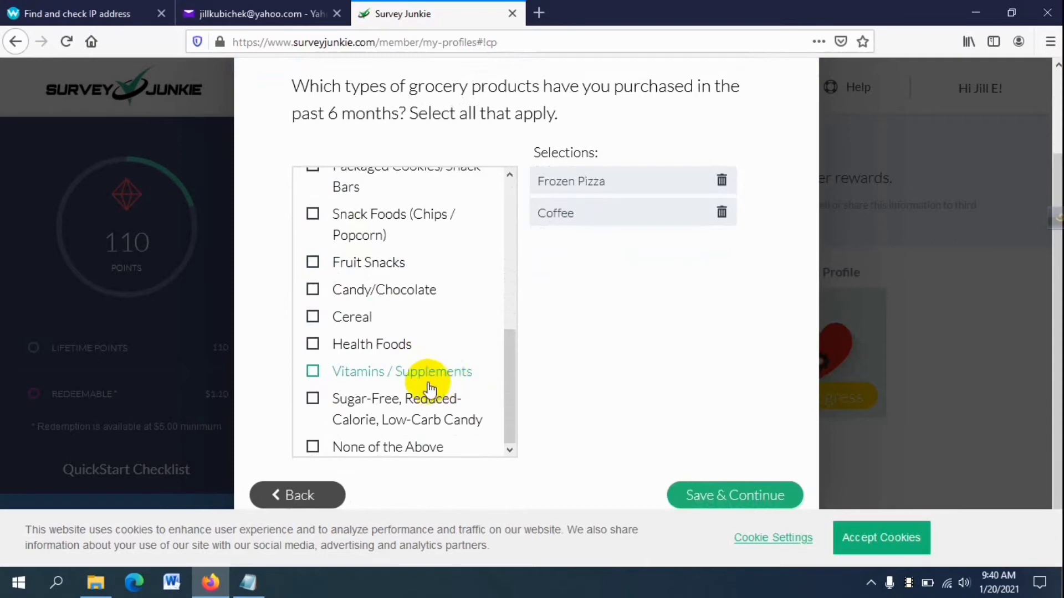
click(730, 495)
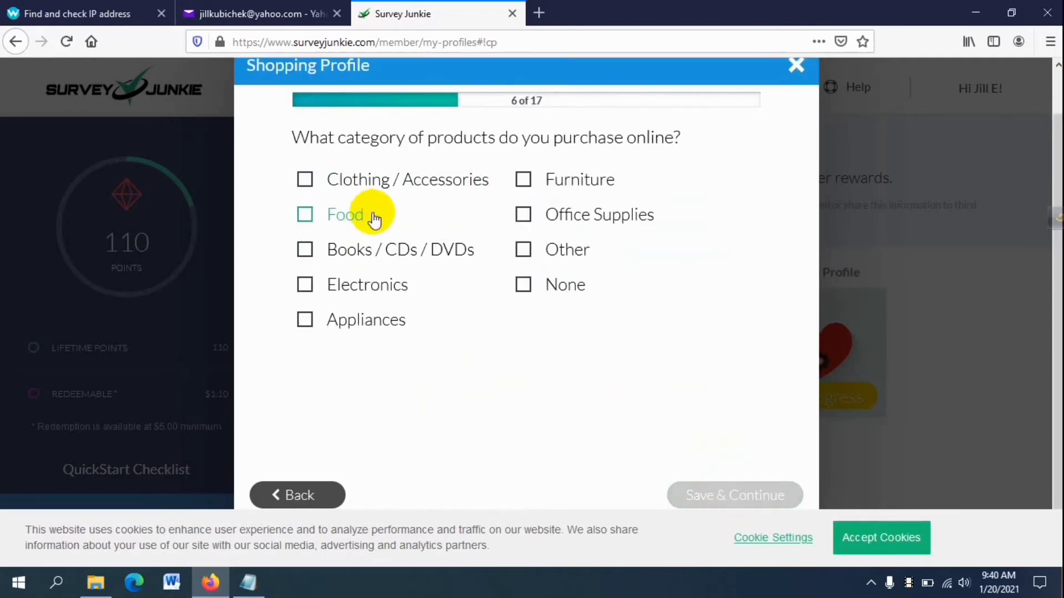
Step: Select Food and Electronics as the product categories purchased online and save the answer
click(352, 221)
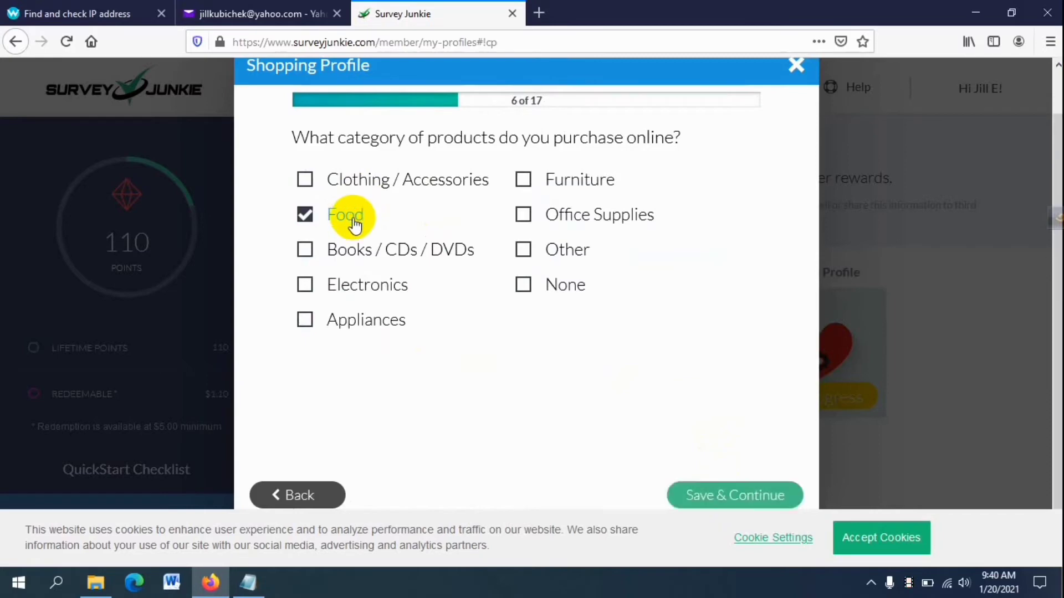
click(376, 286)
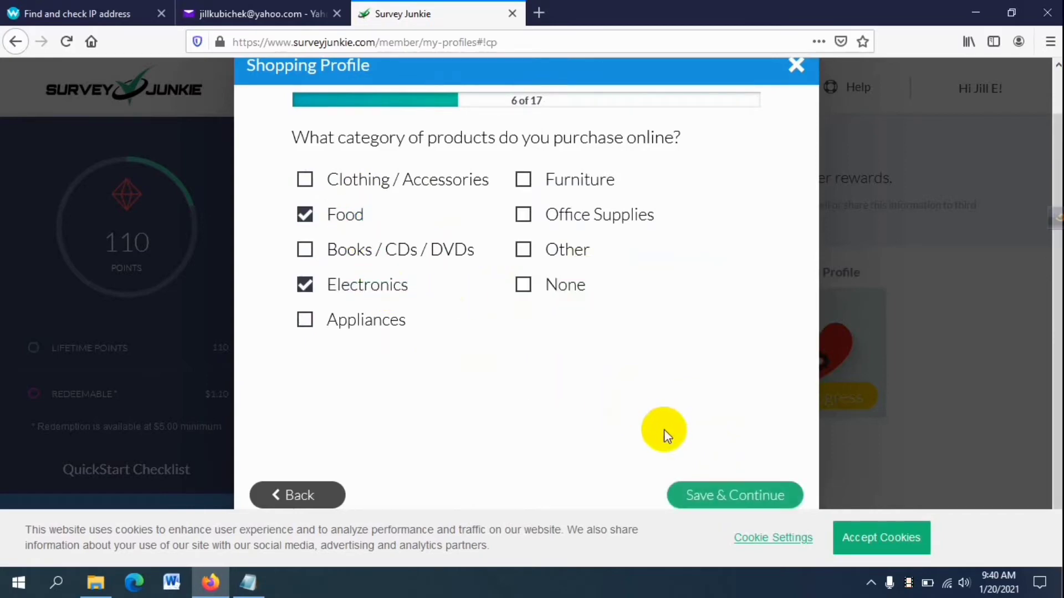
click(708, 496)
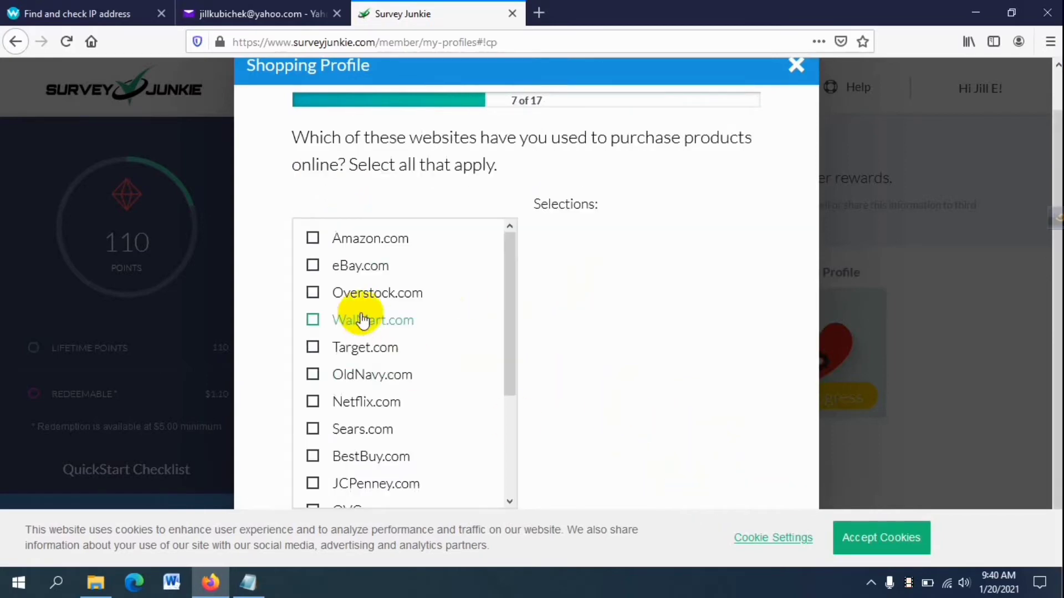
Step: Select Amazon.com, eBay.com, WalMart.com and Target.com as the websites used for online purchases and save the answer
click(353, 238)
click(355, 271)
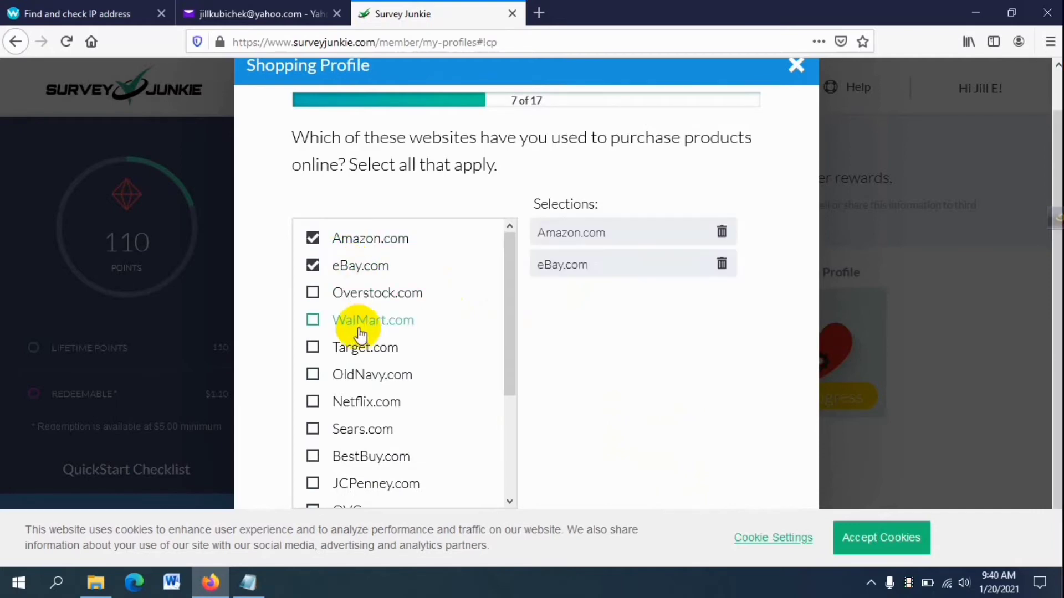
click(353, 323)
click(353, 350)
scroll(576, 432, down, 1)
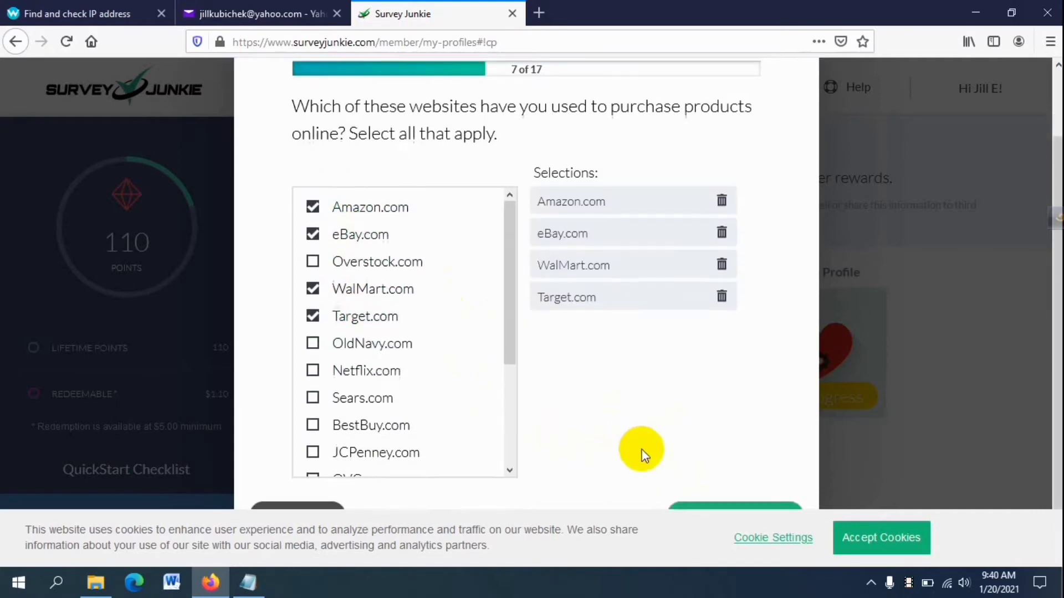
click(723, 491)
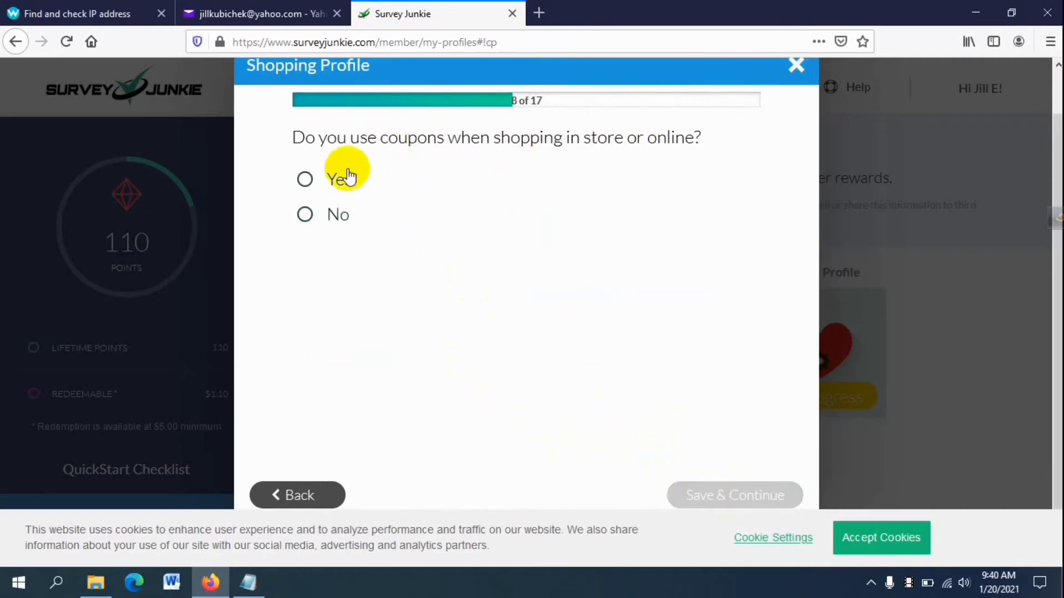
Step: Answer Yes to using coupons, and save Anti-Hair Loss Products and Body Cream / Milk as the products used at least once a week
click(325, 182)
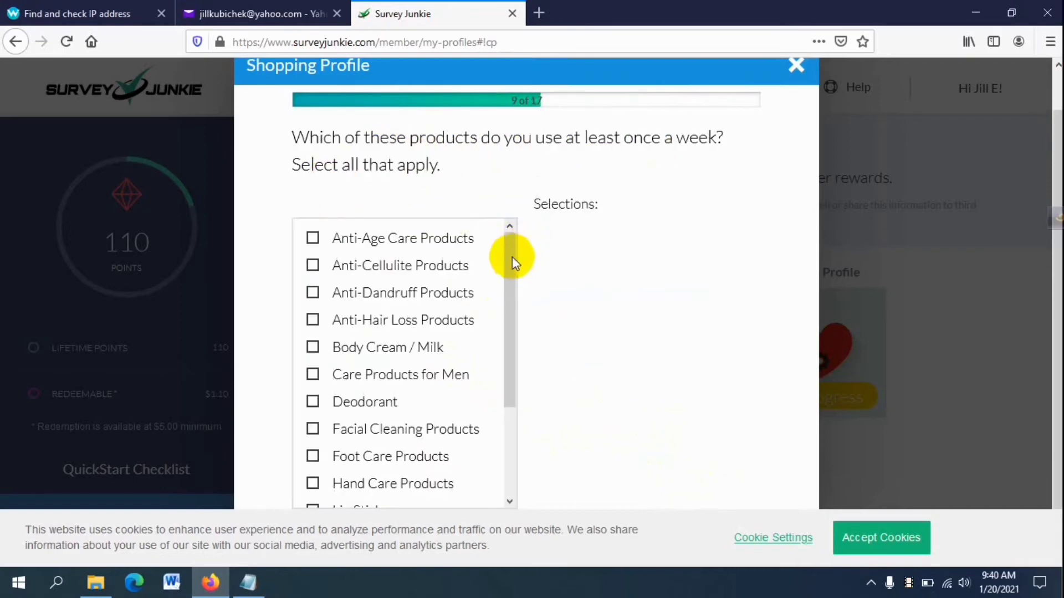
scroll(529, 271, down, 1)
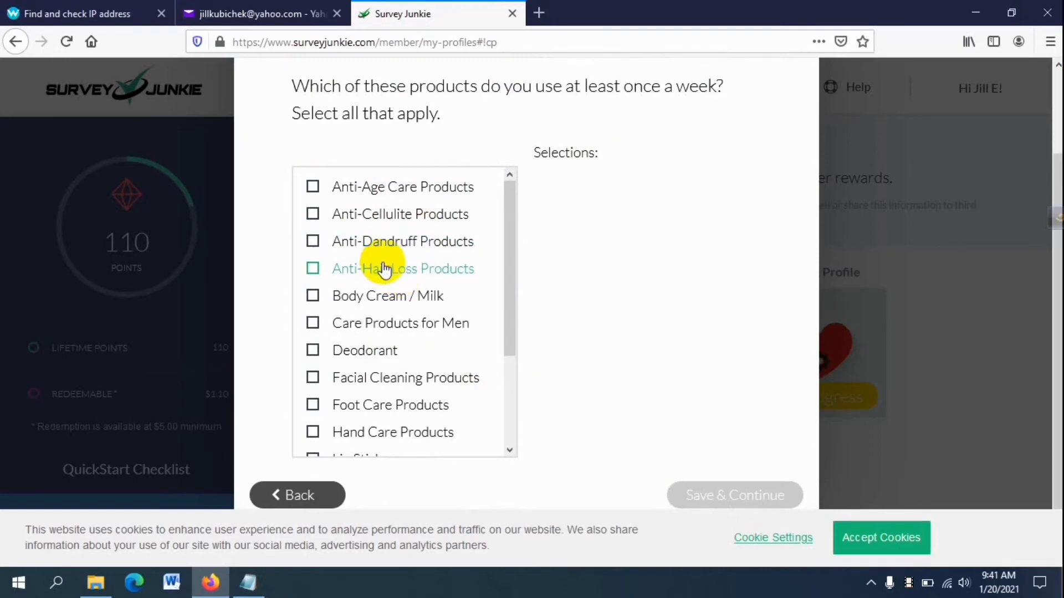
click(395, 280)
scroll(396, 294, down, 3)
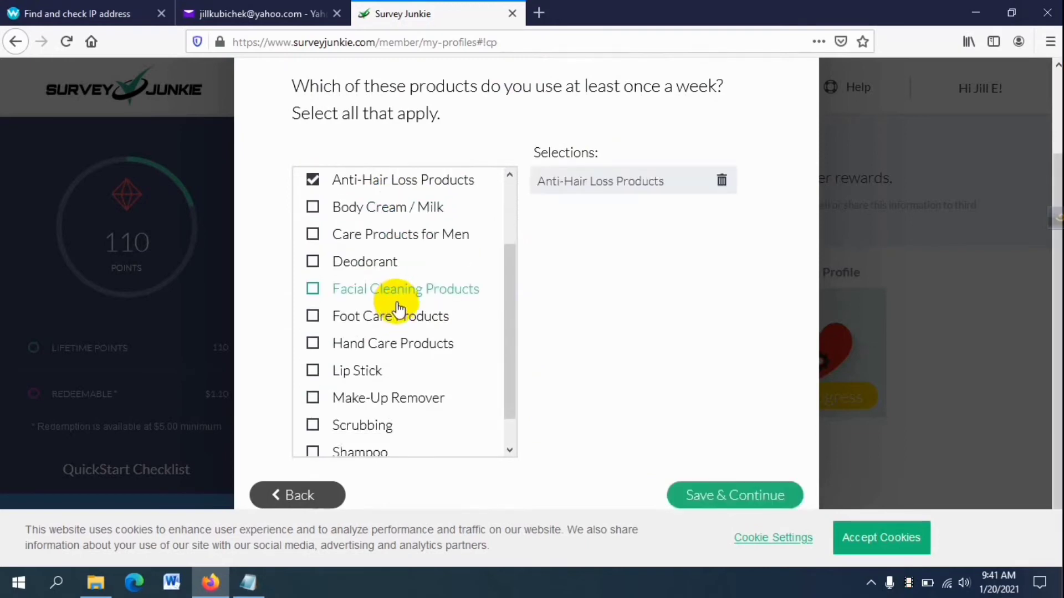
click(362, 210)
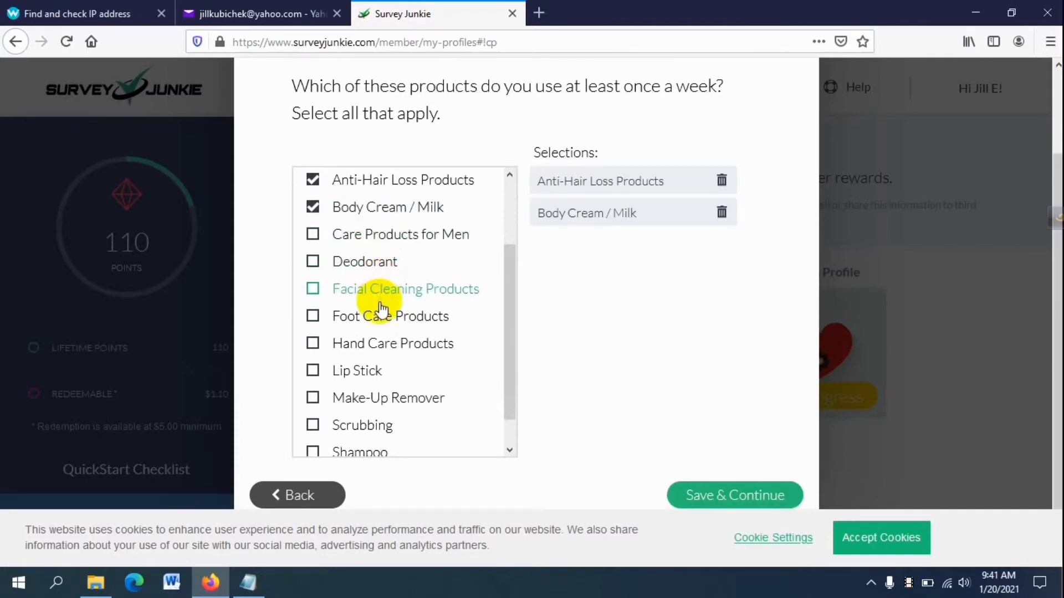
scroll(381, 310, down, 1)
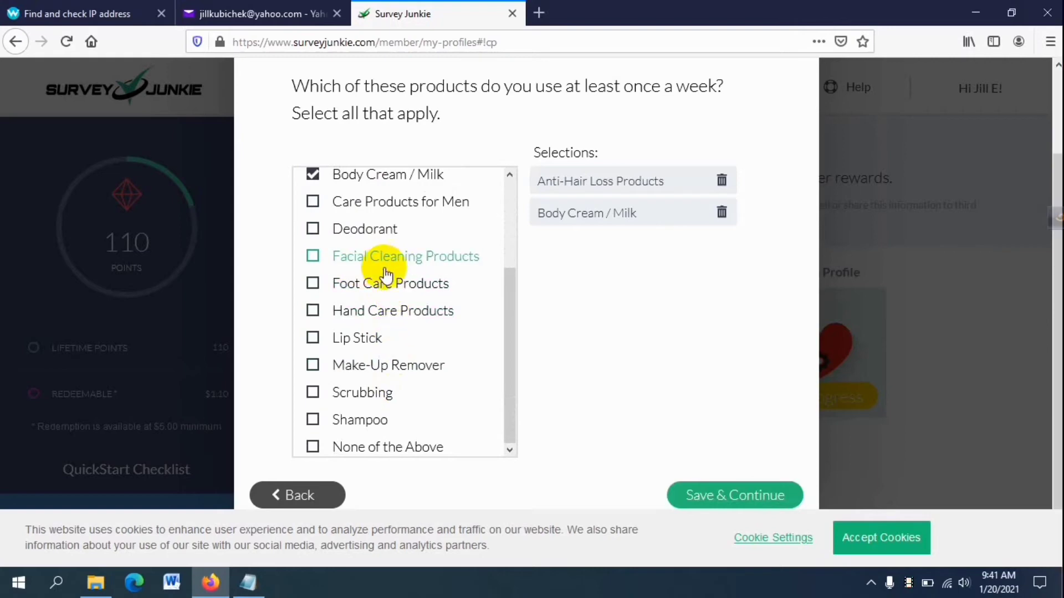
click(736, 498)
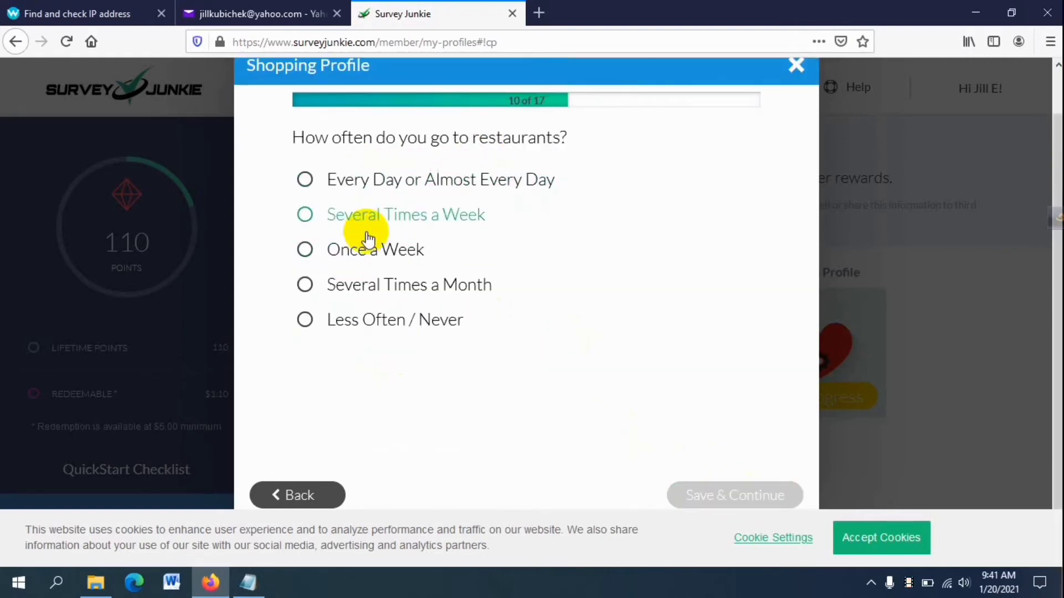
Step: Answer Once a Week to the series of questions on how often restaurants, bars or coffee shops and similar places are visited
click(360, 256)
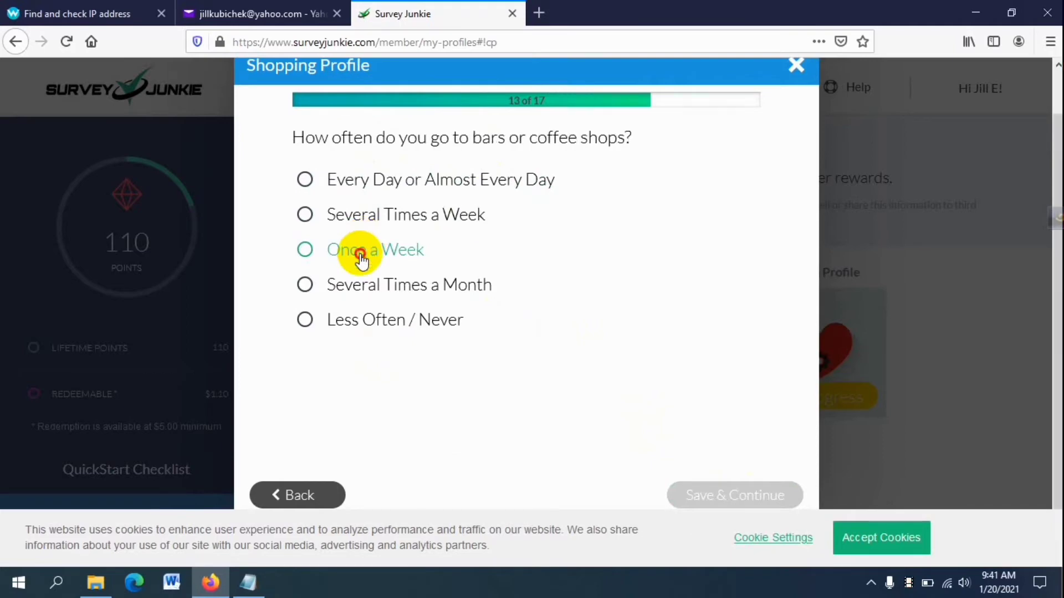
click(361, 256)
click(361, 256)
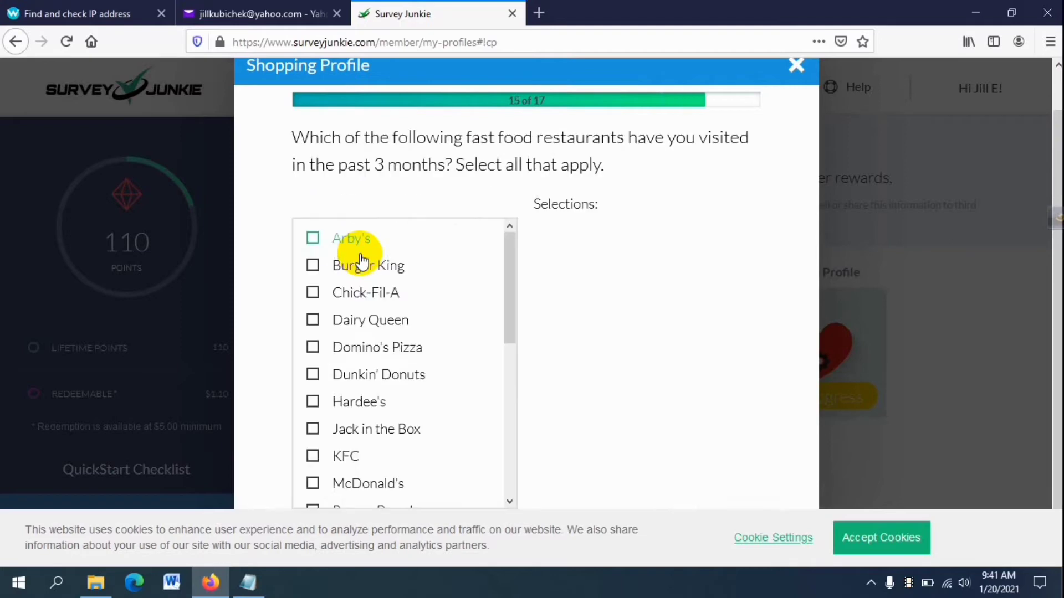
Step: Select Burger King, KFC and Pizza Hut as the fast food restaurants visited in the past 3 months and save the answer
scroll(430, 277, down, 2)
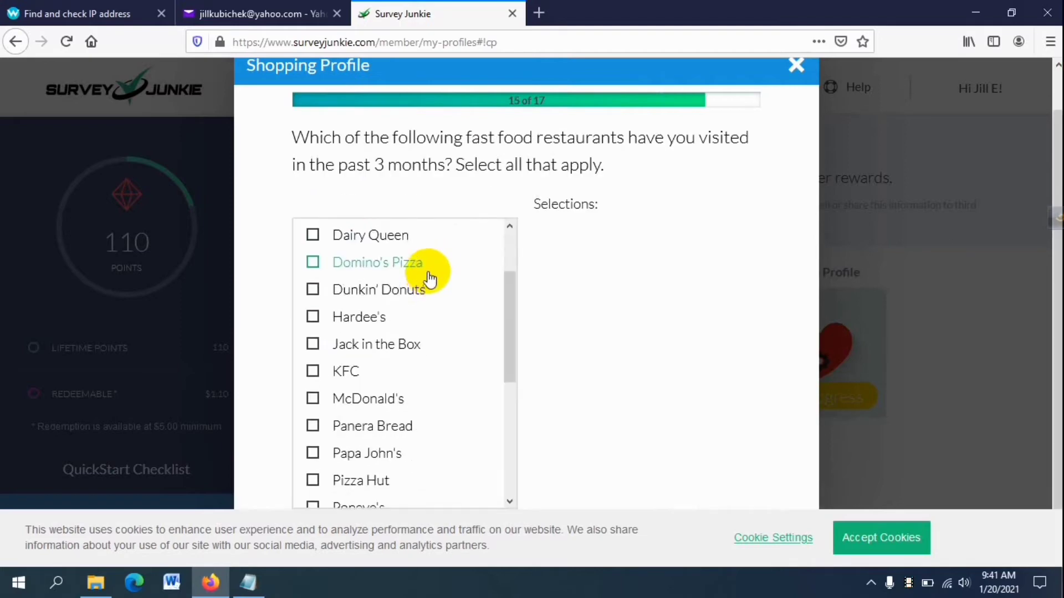
scroll(427, 278, up, 2)
scroll(427, 277, down, 2)
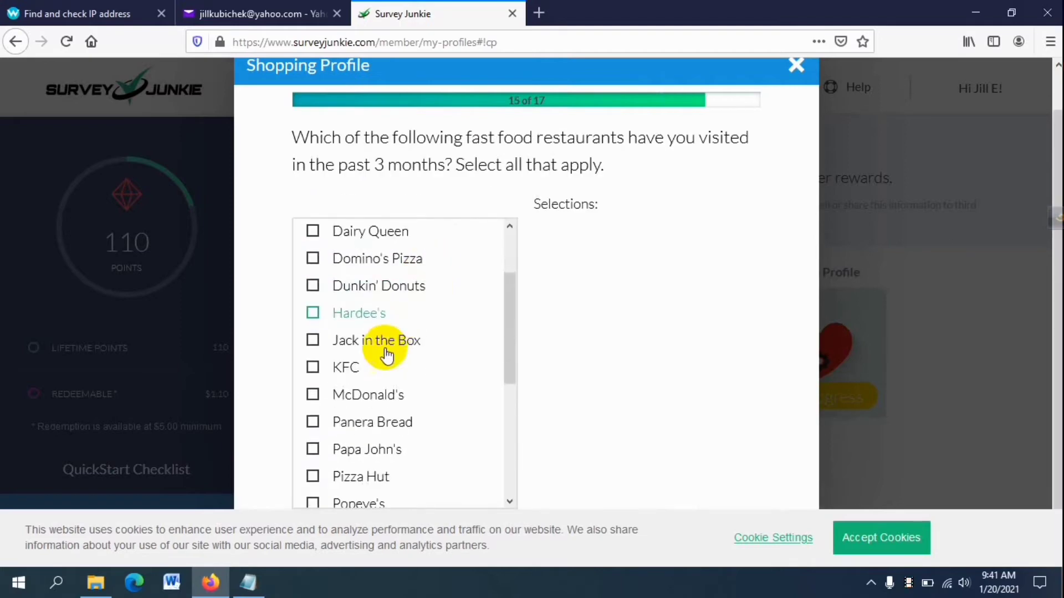
click(338, 367)
scroll(398, 305, up, 2)
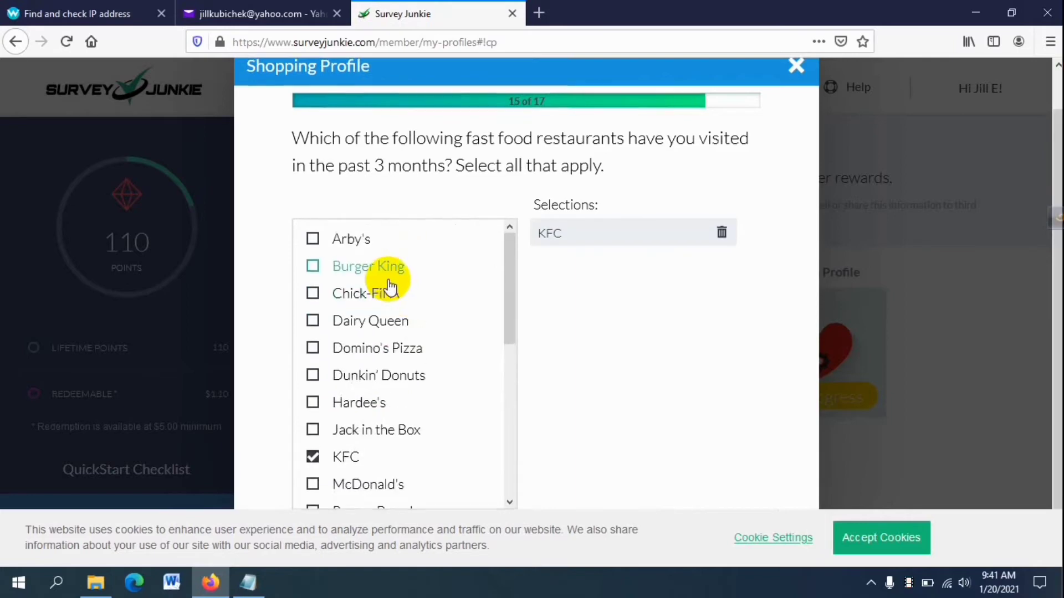
click(382, 311)
scroll(387, 335, down, 3)
scroll(387, 334, down, 6)
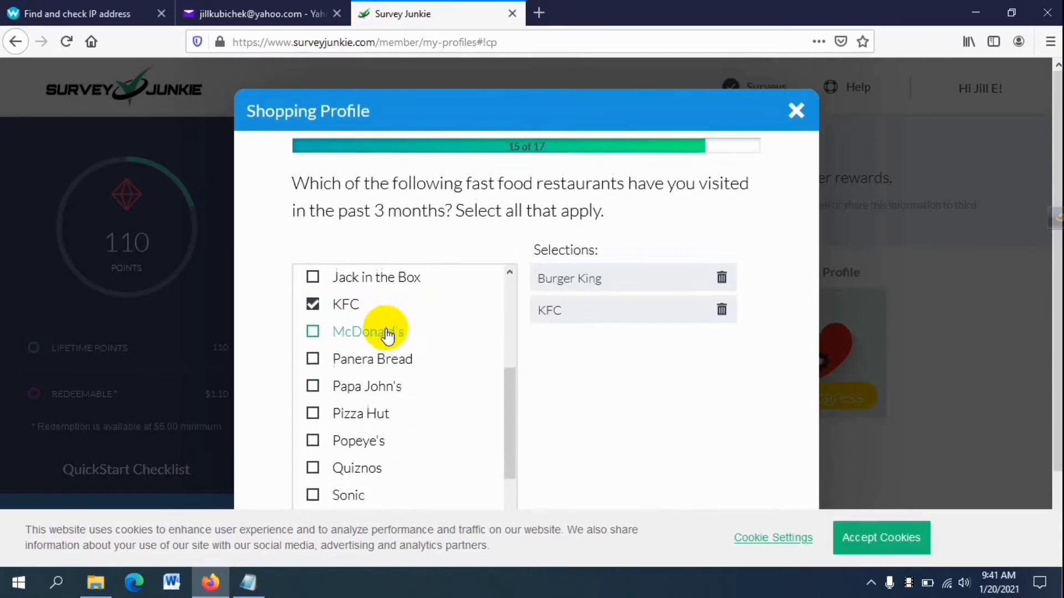
scroll(387, 337, up, 1)
click(386, 366)
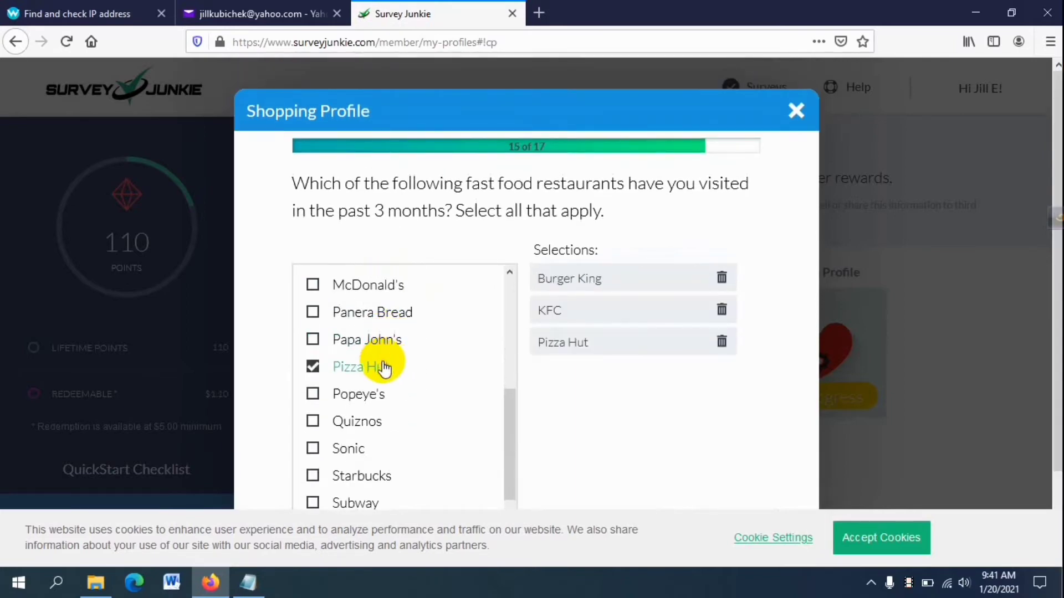
scroll(384, 370, down, 3)
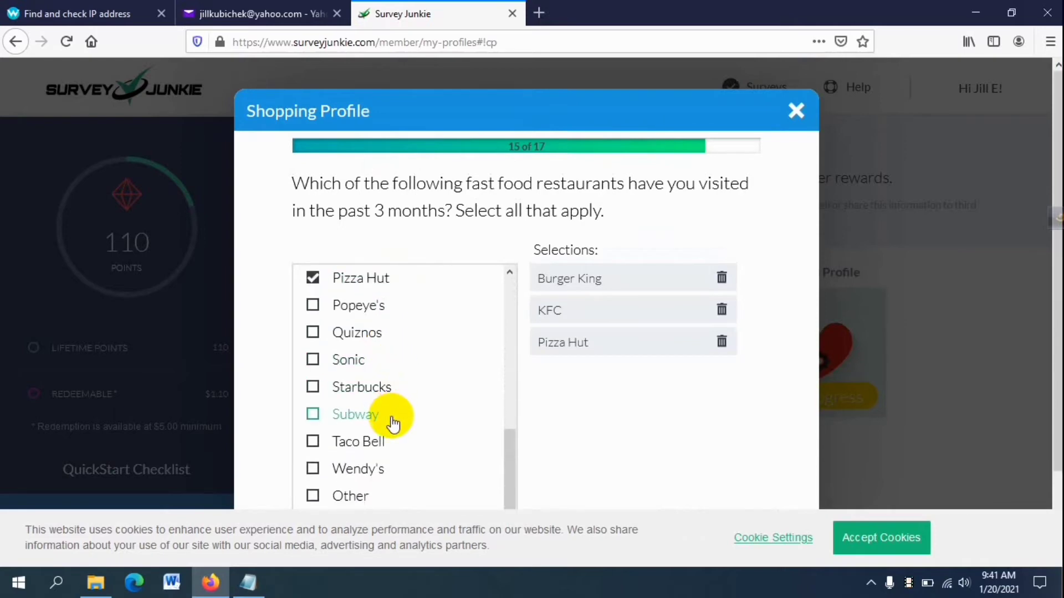
scroll(414, 366, up, 10)
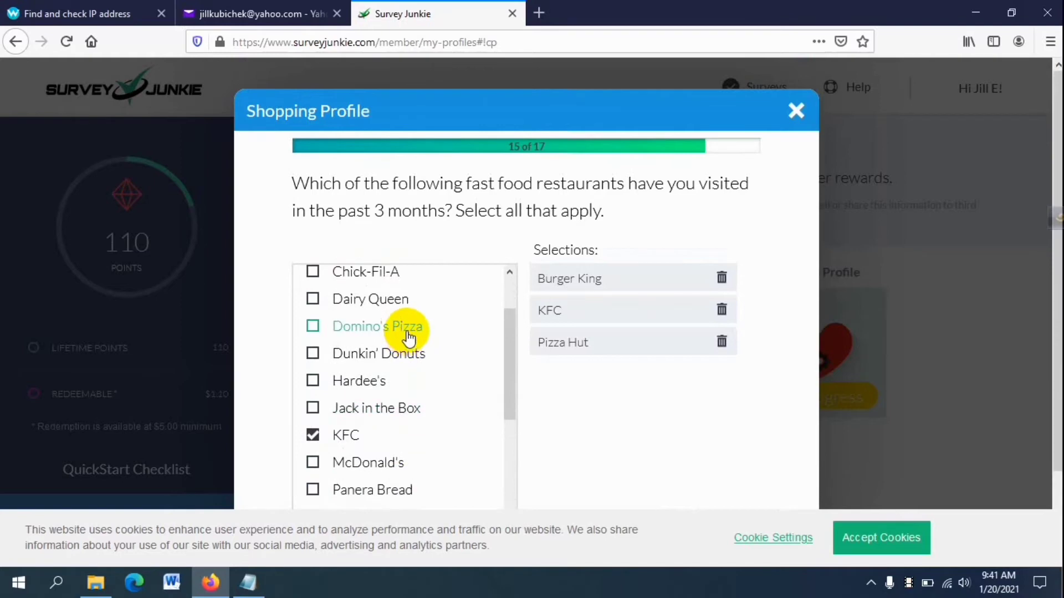
scroll(408, 336, up, 3)
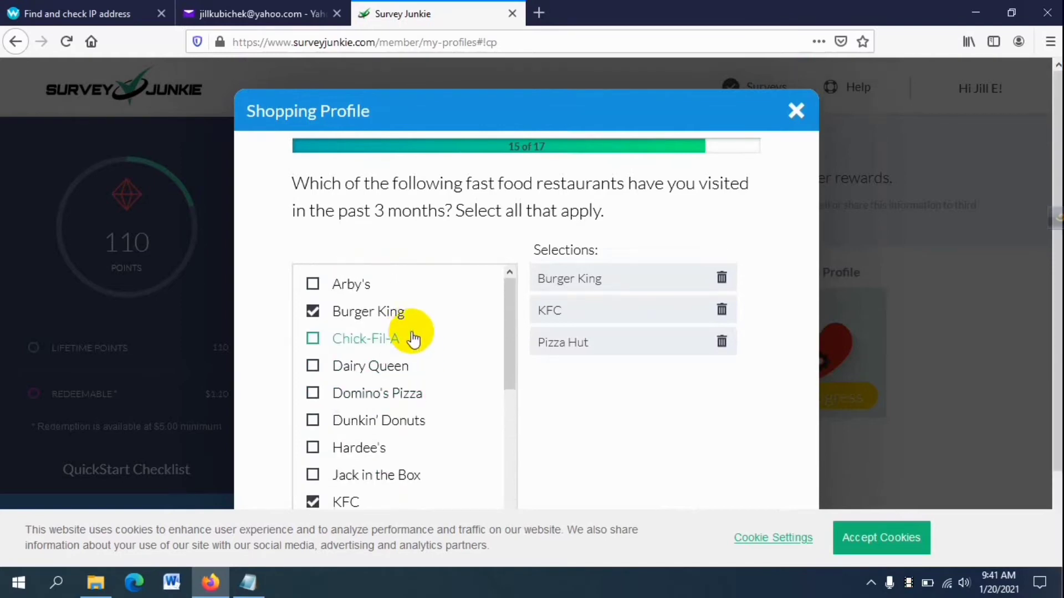
scroll(414, 371, down, 9)
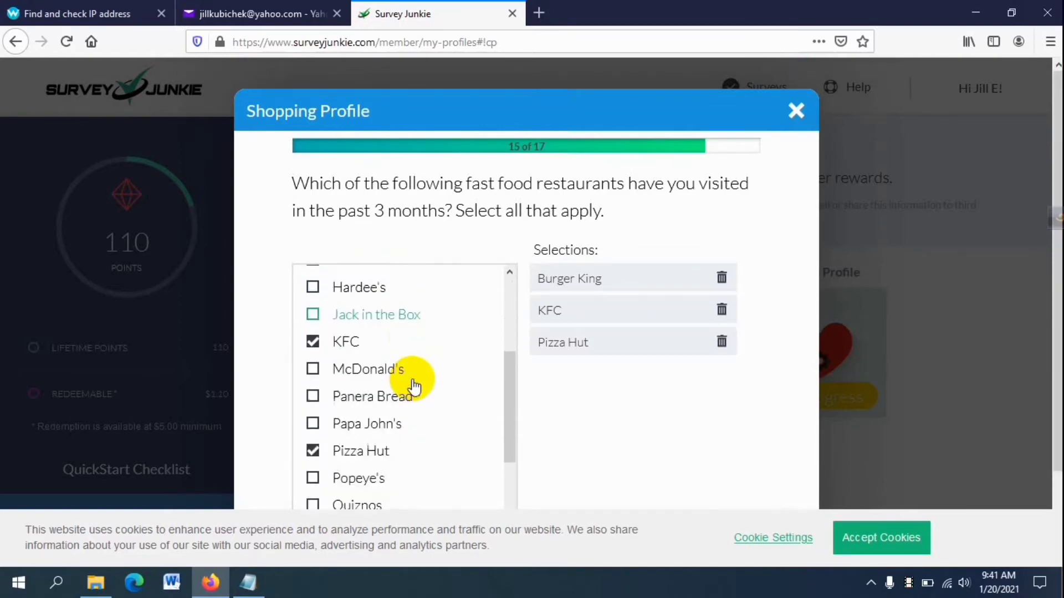
scroll(414, 393, down, 4)
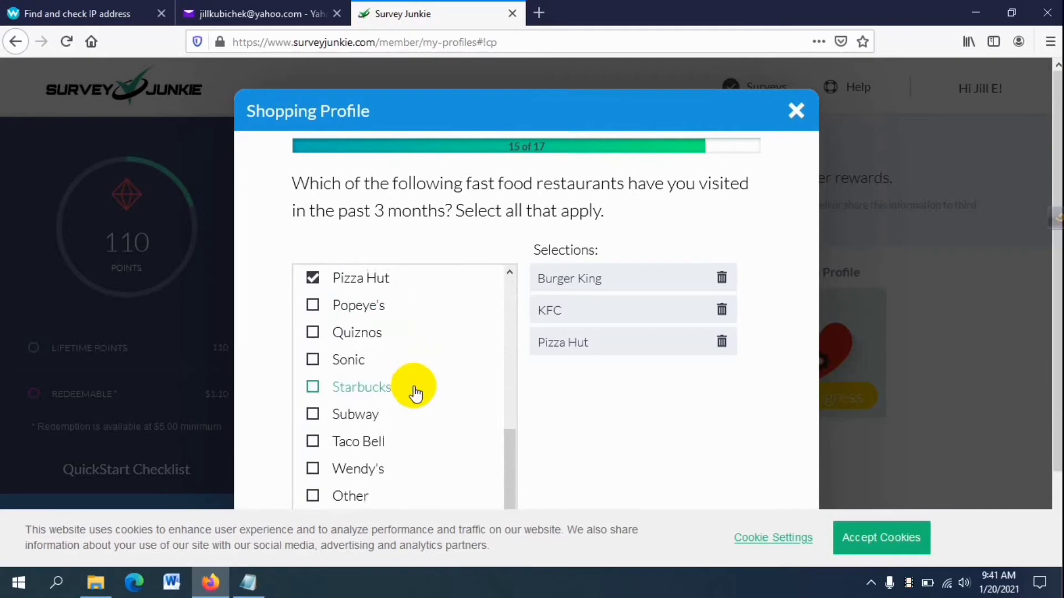
scroll(701, 455, down, 2)
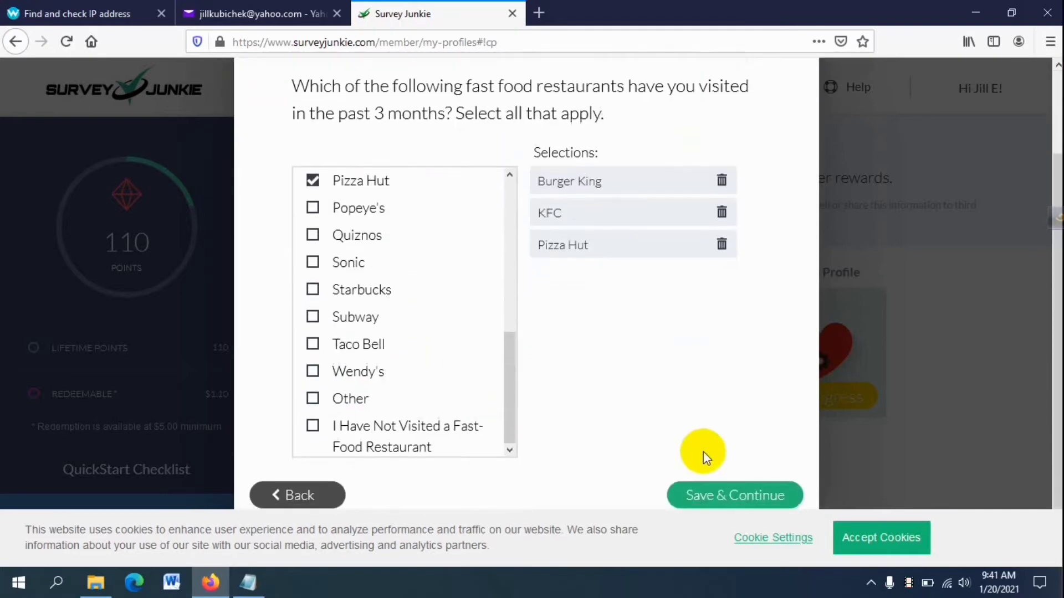
click(730, 496)
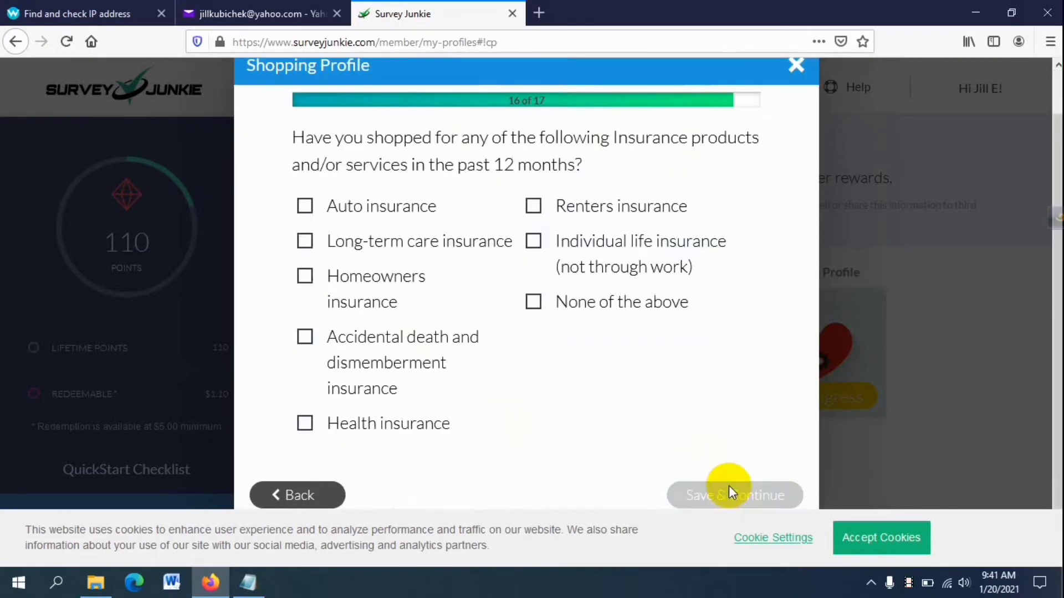
Step: Select Auto insurance and Health insurance for both the 12-month and 9-month insurance questions, and finish the Shopping Profile survey
click(383, 210)
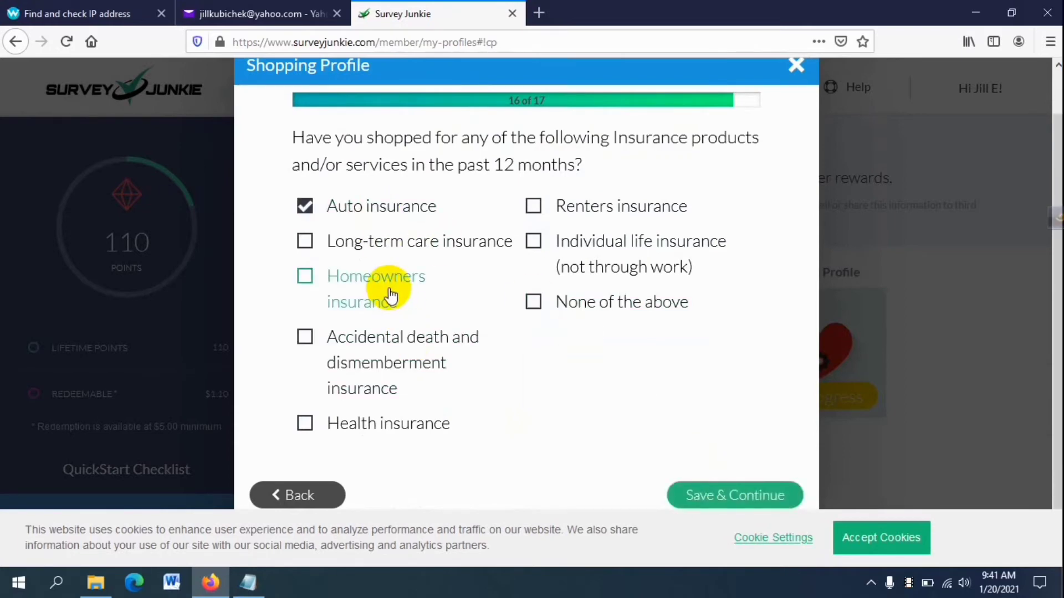
click(370, 424)
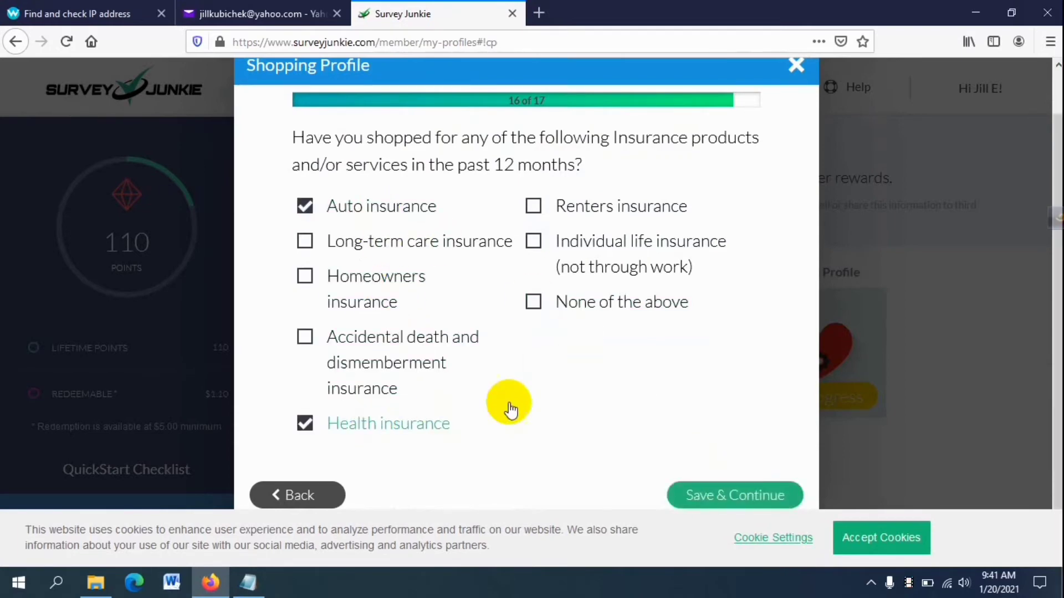
click(720, 499)
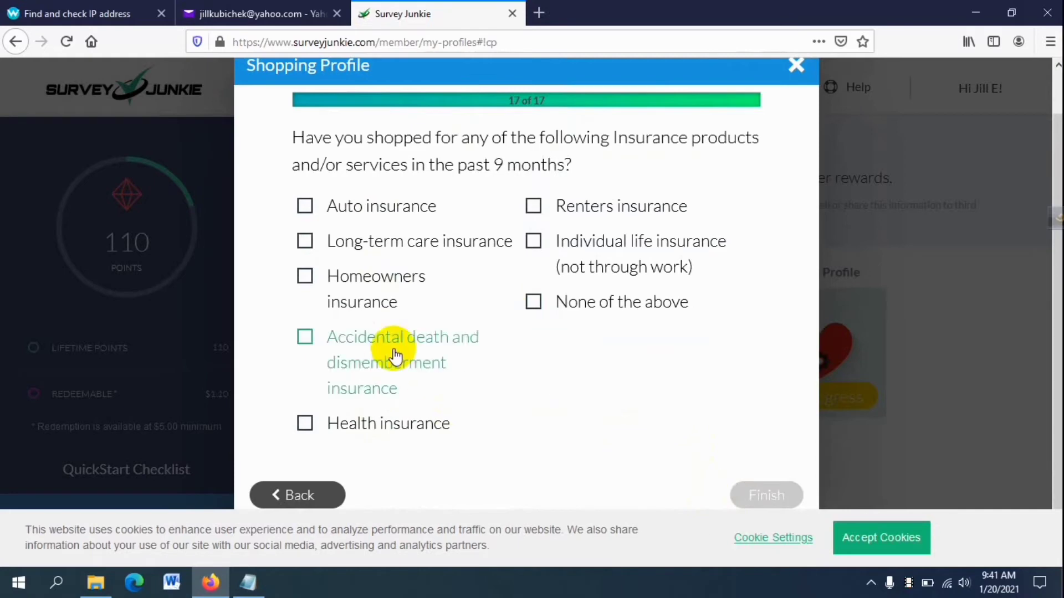
click(357, 207)
click(390, 423)
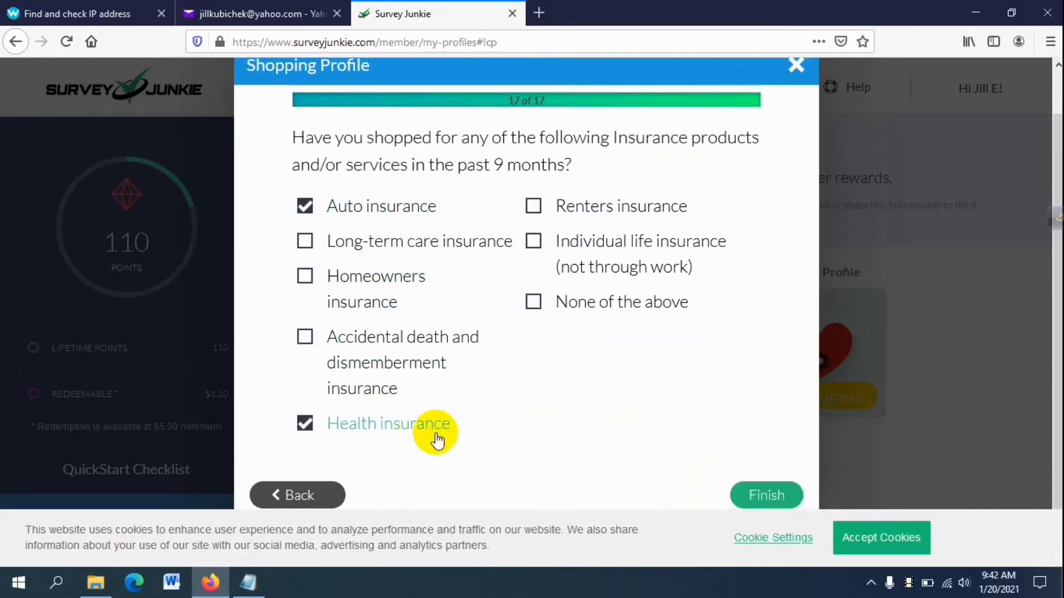
click(772, 496)
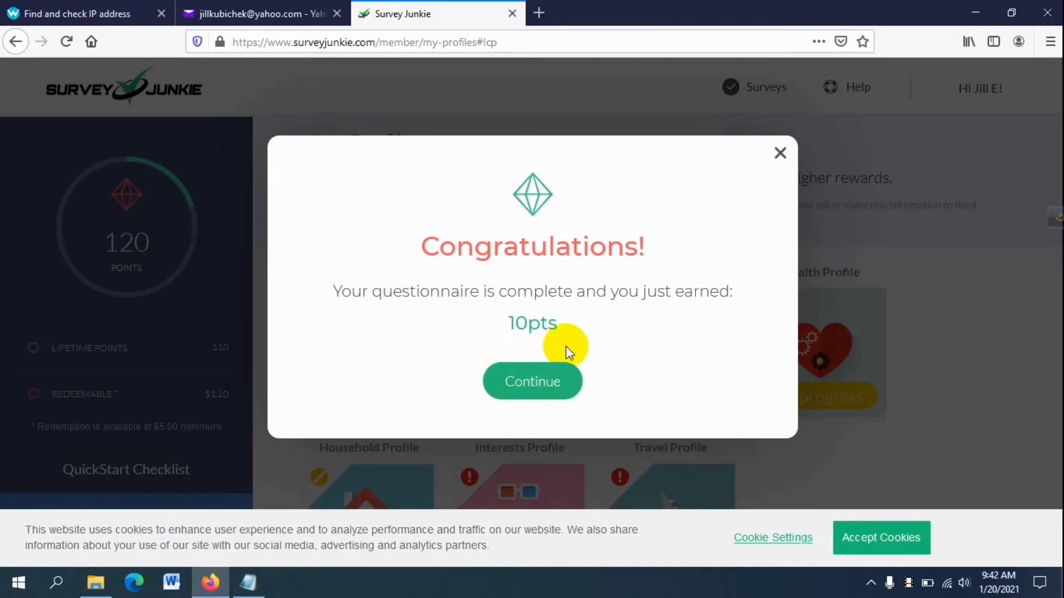
click(546, 383)
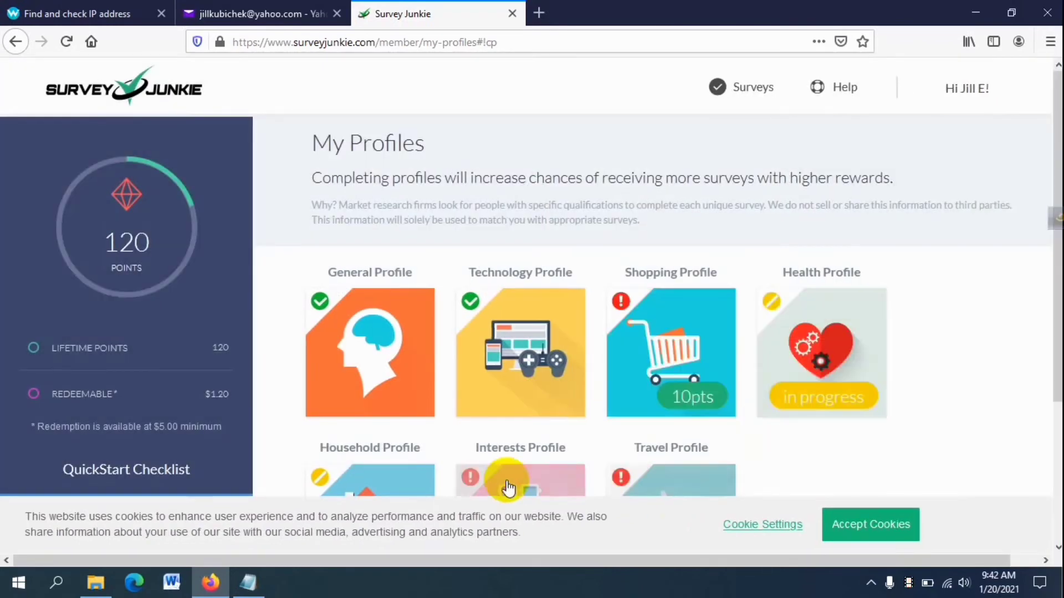
Step: Continue the in-progress Health Profile survey from the My Profiles page
scroll(504, 460, down, 2)
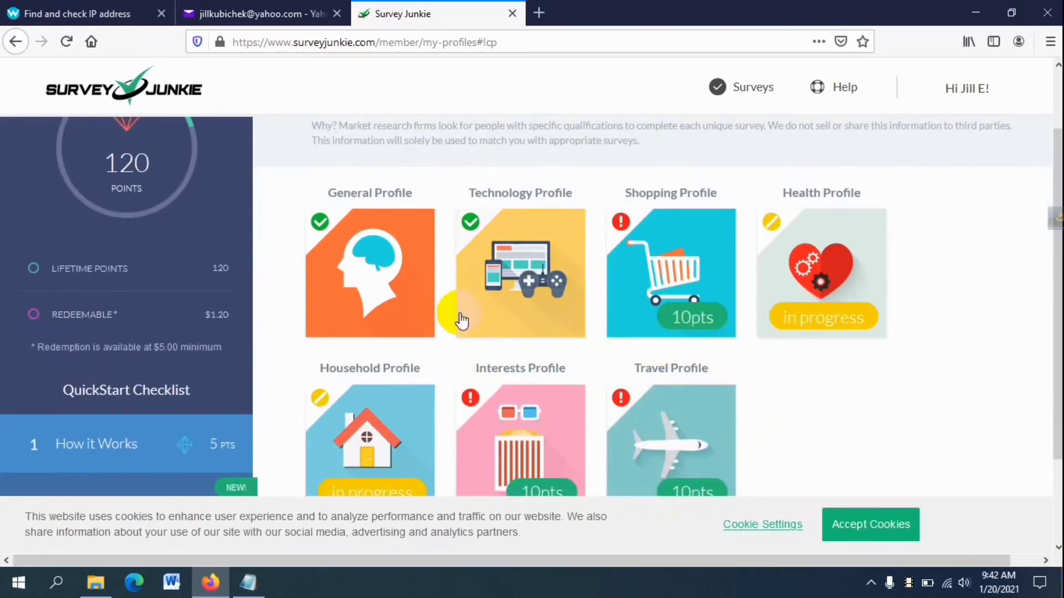
click(669, 258)
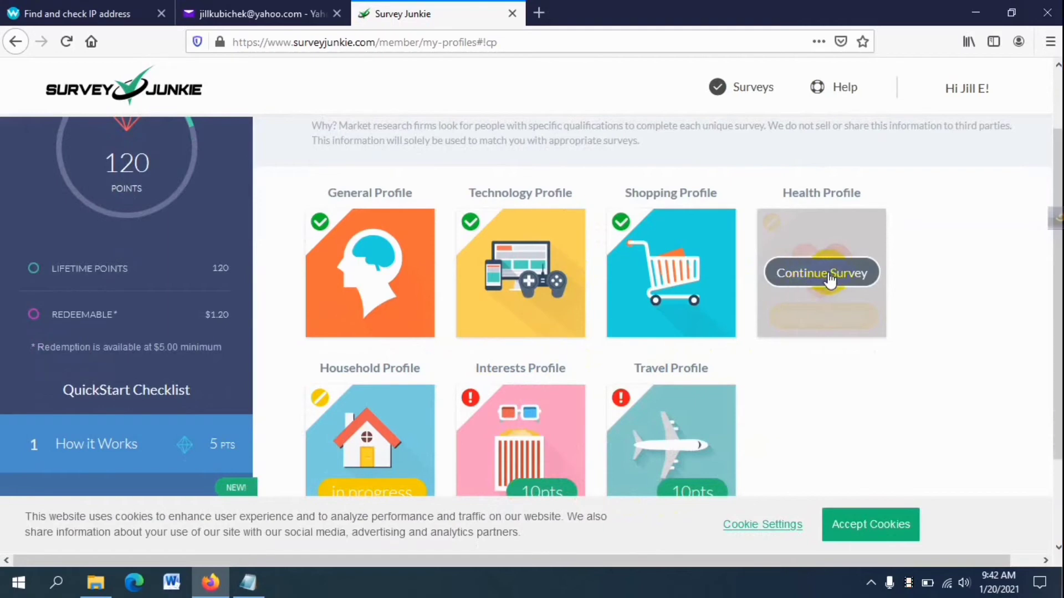
click(830, 280)
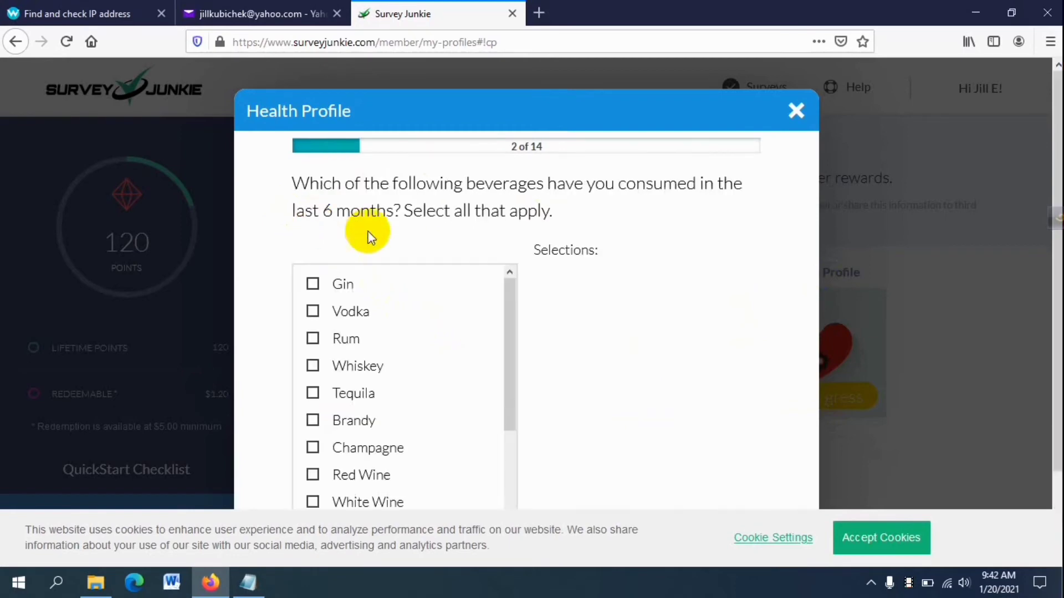
Step: Select Vodka, Rum, Whiskey and Brandy as the beverages consumed in the last 6 months and save the answer
scroll(417, 285, down, 1)
click(338, 238)
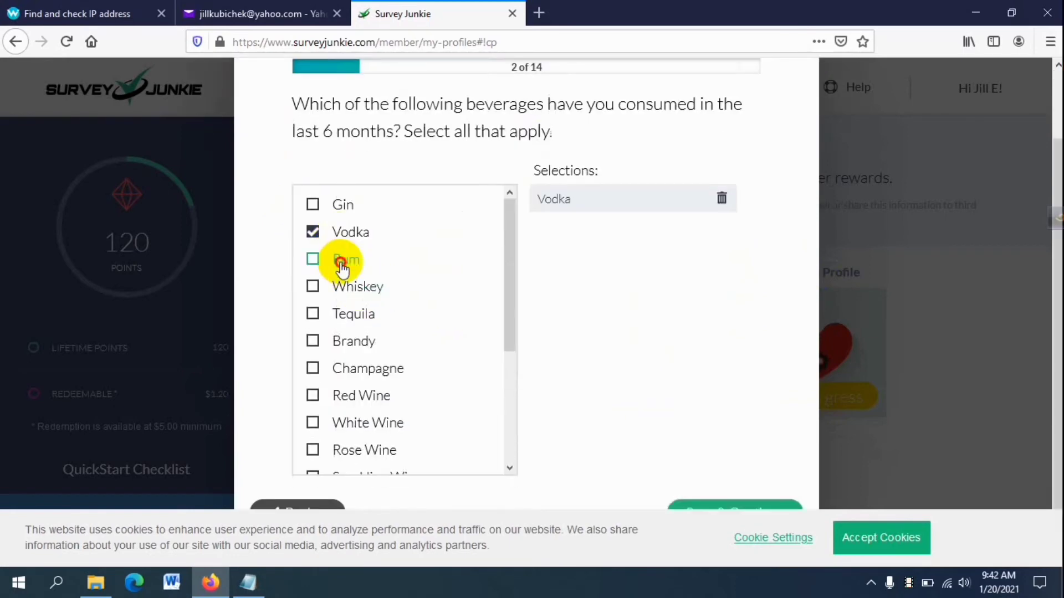
click(344, 261)
click(347, 288)
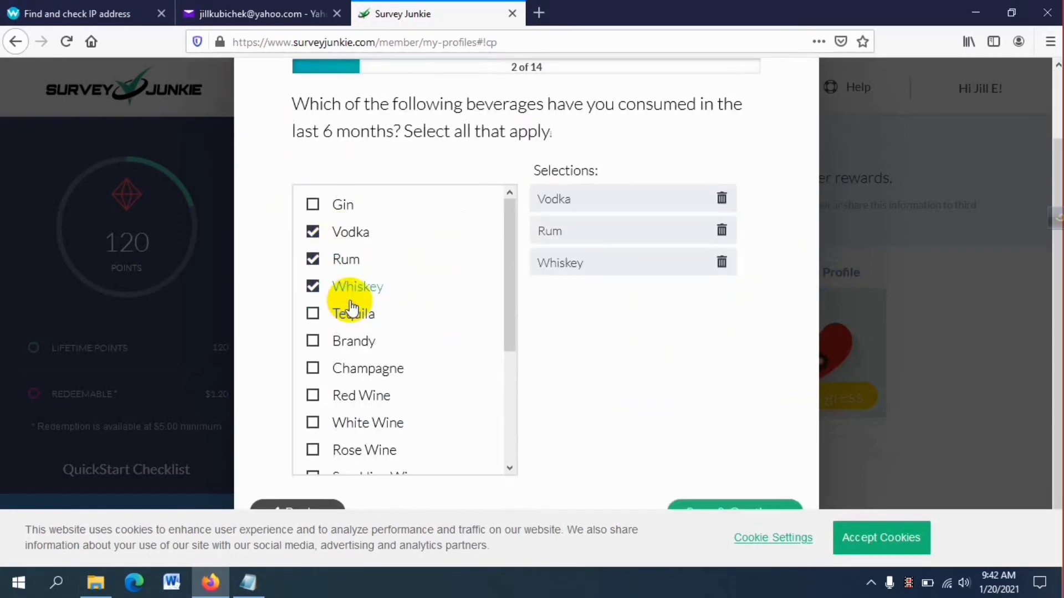
click(366, 349)
scroll(492, 351, down, 3)
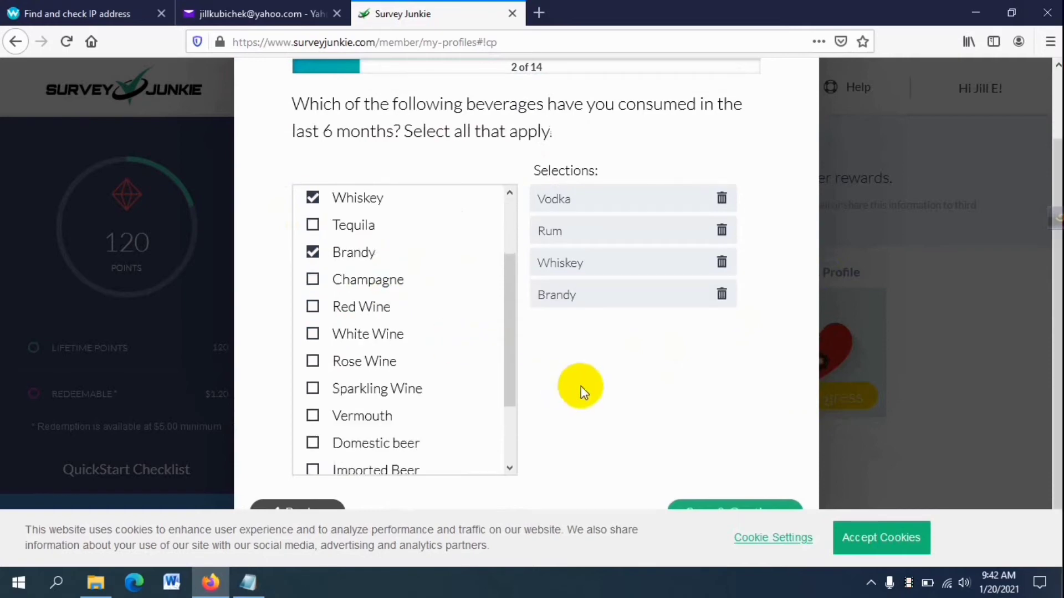
scroll(615, 405, down, 1)
click(730, 497)
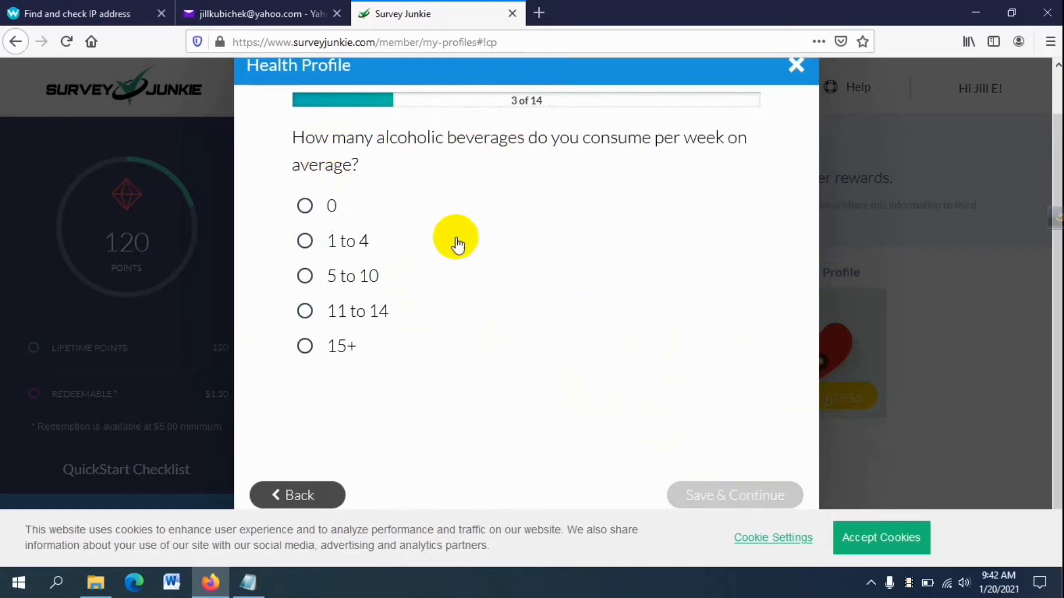
Step: Answer 1 to 4 alcoholic beverages per week, and save Red and White as the kinds of beer drunk
click(321, 241)
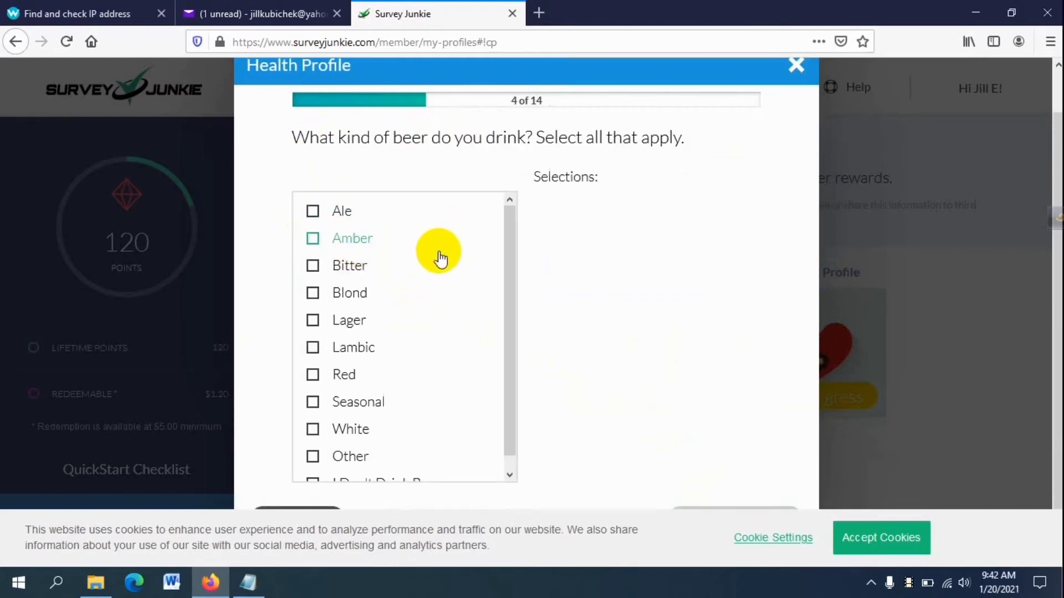
scroll(437, 260, down, 1)
scroll(427, 327, down, 1)
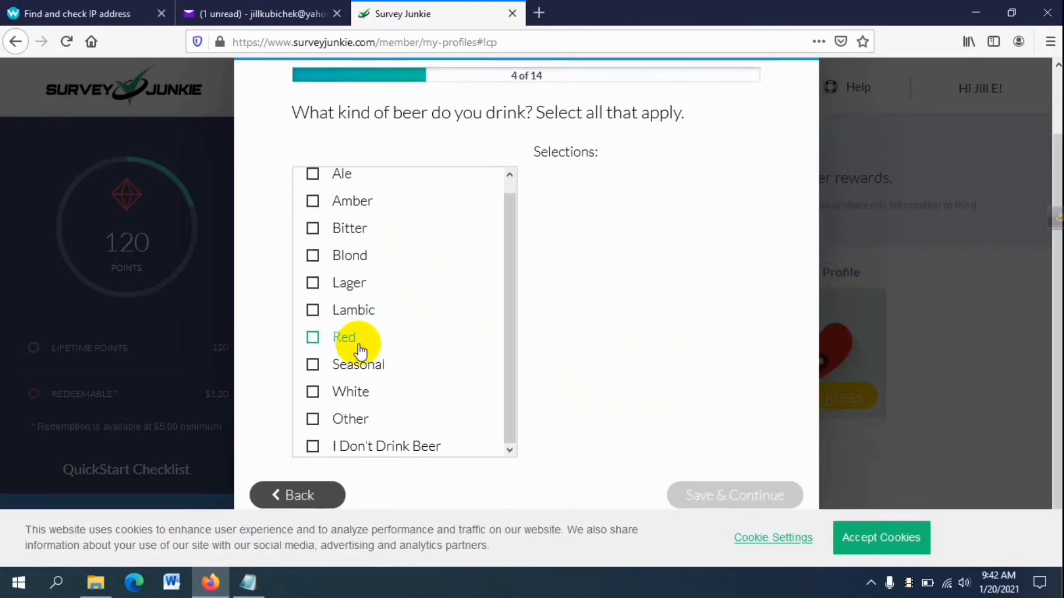
click(359, 346)
click(352, 392)
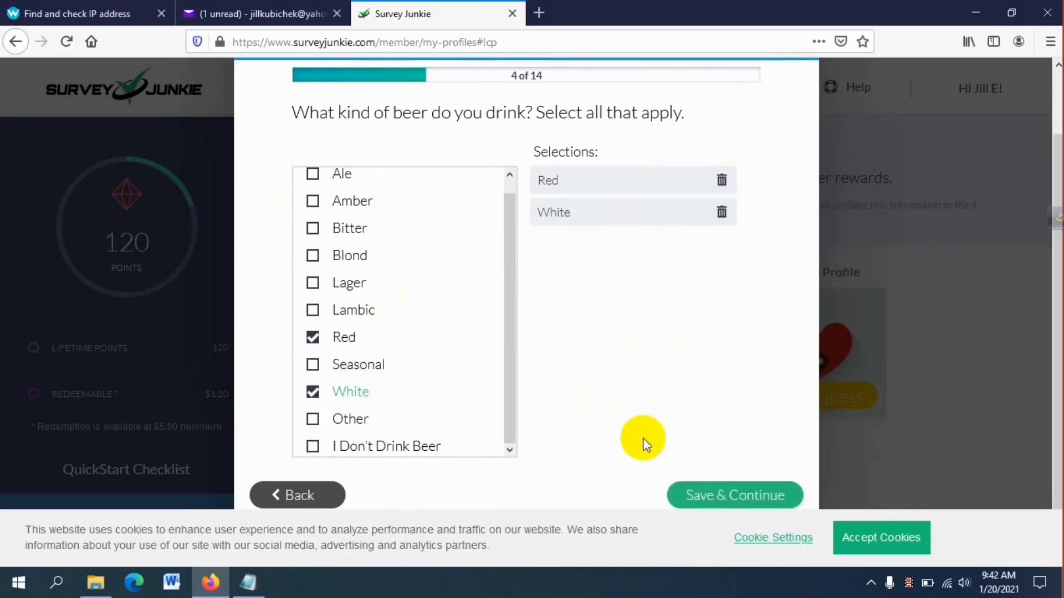
click(727, 495)
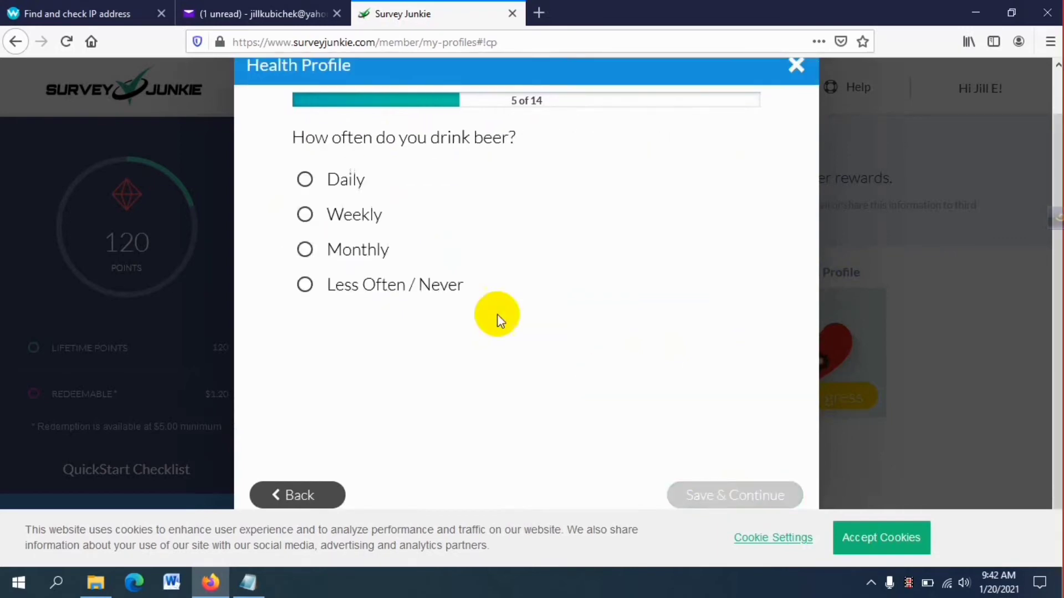
Step: Answer Weekly for drinking beer, and save Yes, Cigarettes and Yes, Electronic Cigarette as the smoking answers
click(361, 224)
click(398, 184)
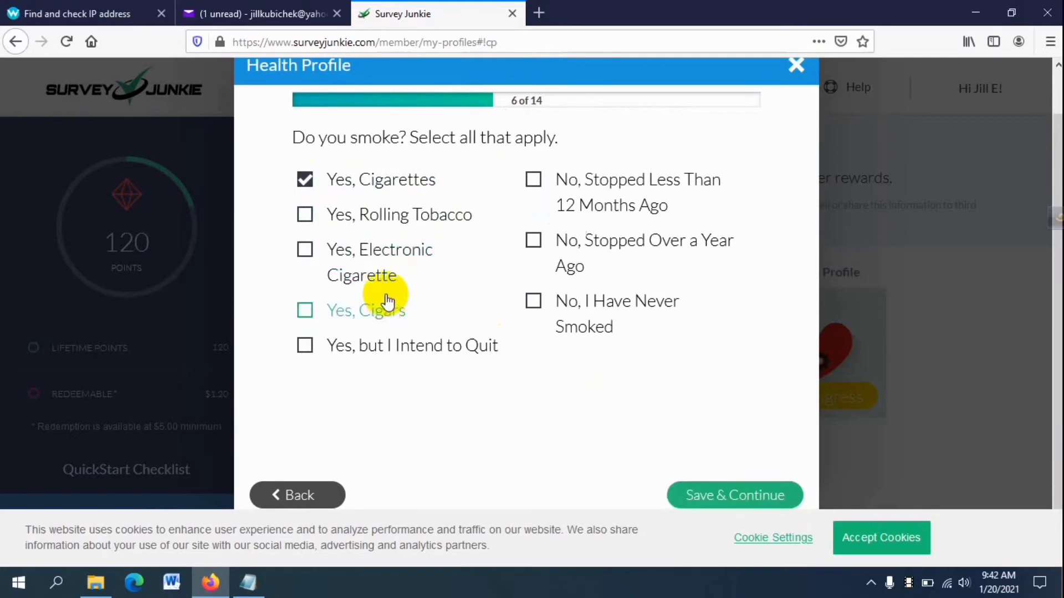
click(375, 271)
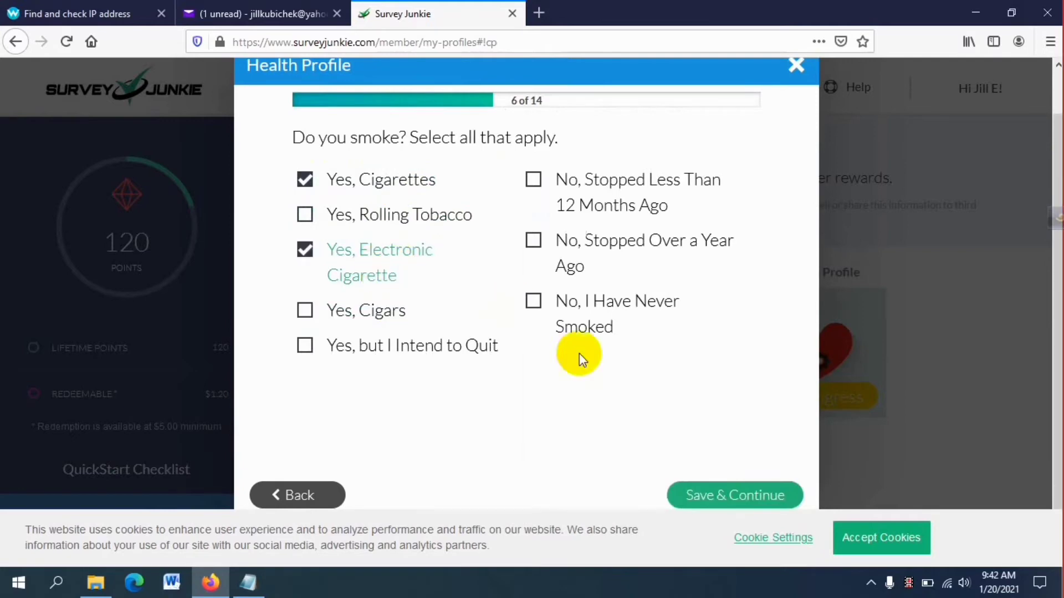
click(710, 494)
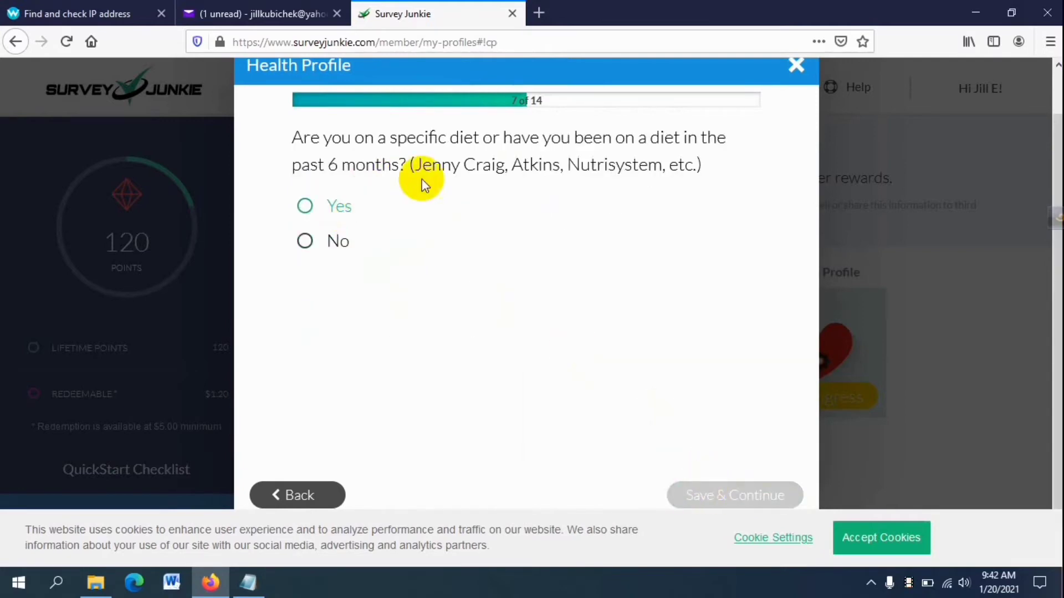
Step: Answer Yes to being on a diet in the past 6 months, and save Kool and Marlboro as the cigarette brands usually smoked
click(339, 208)
scroll(419, 273, down, 2)
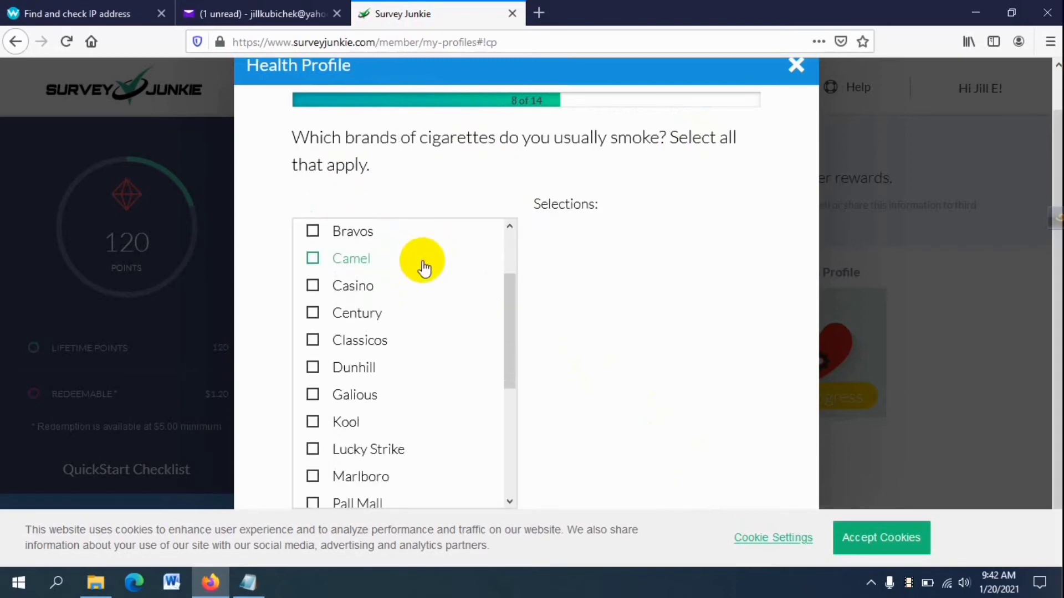
click(353, 422)
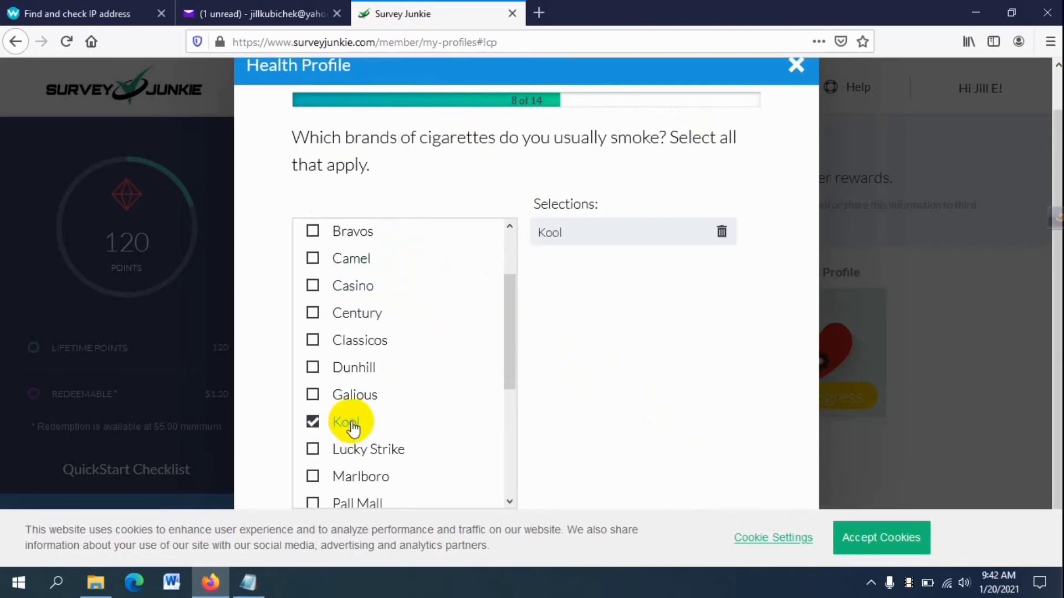
click(380, 457)
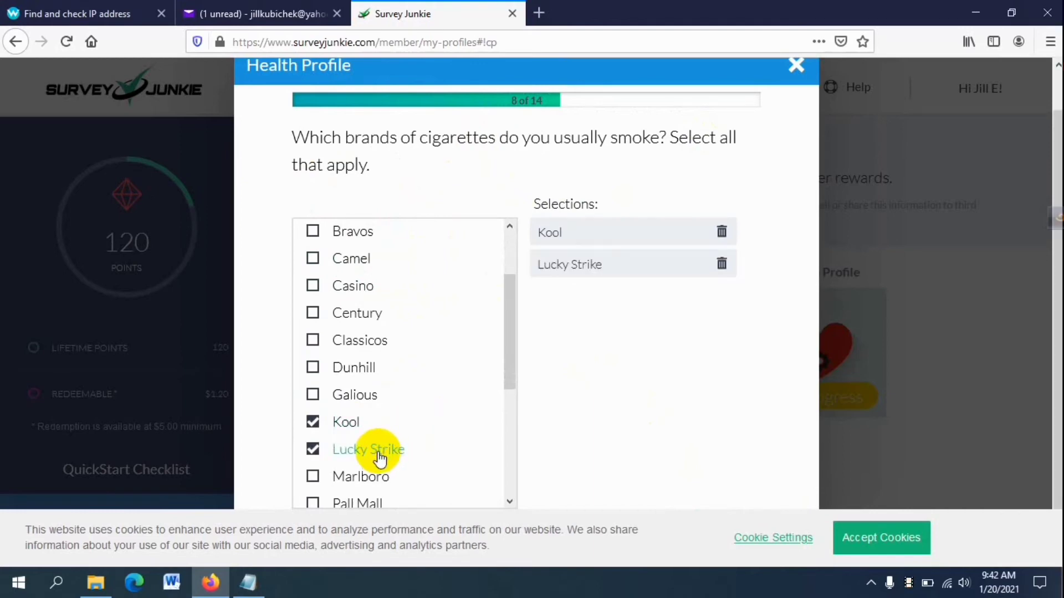
scroll(402, 410, down, 3)
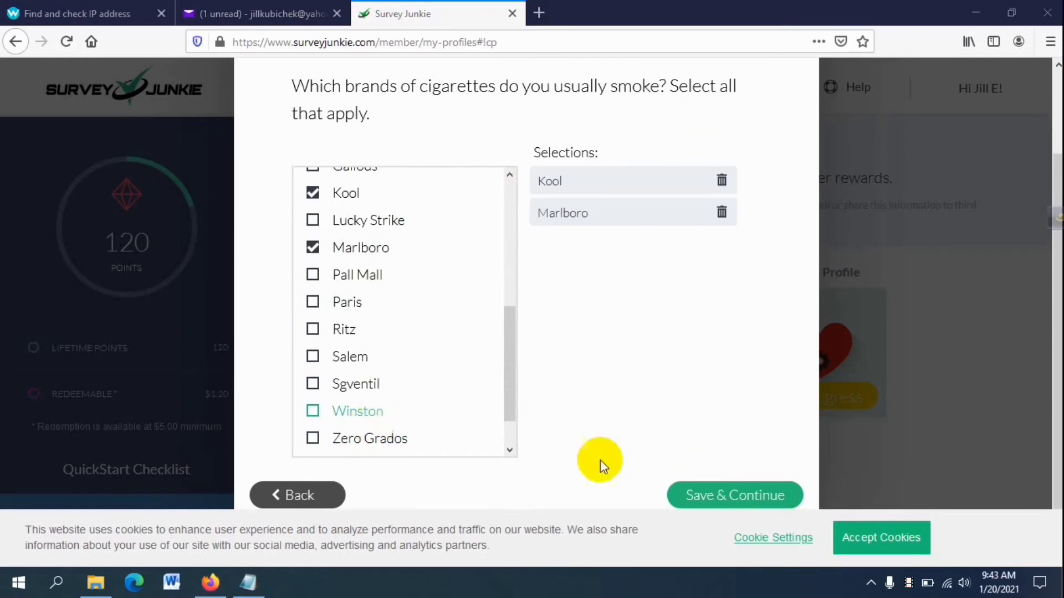
click(706, 497)
Step: Select High Cholesterol and Migraine as the health areas affecting the household and save the answer
scroll(438, 410, up, 3)
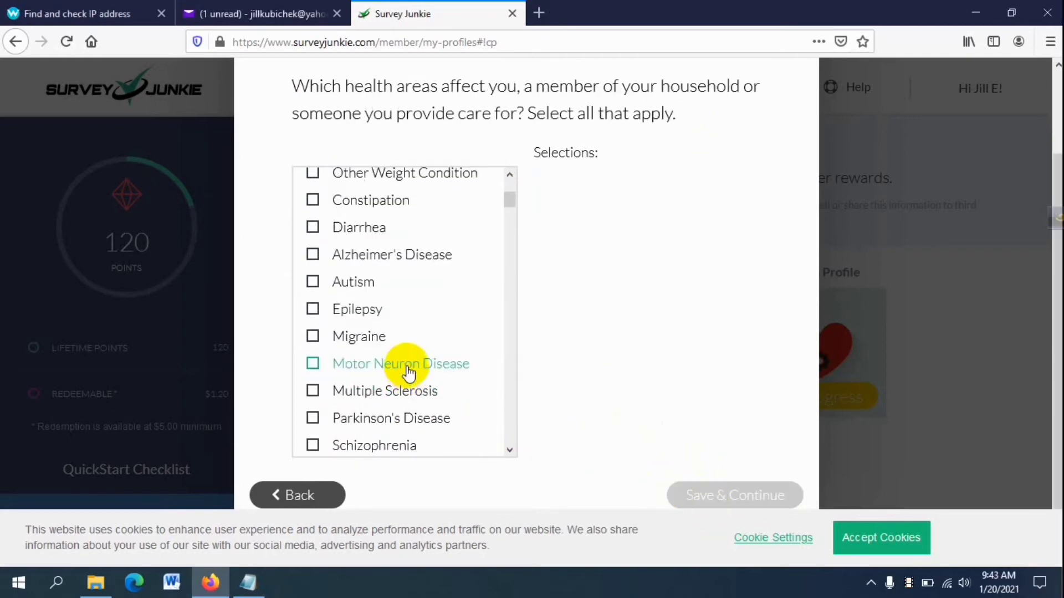
scroll(408, 368, up, 6)
click(400, 296)
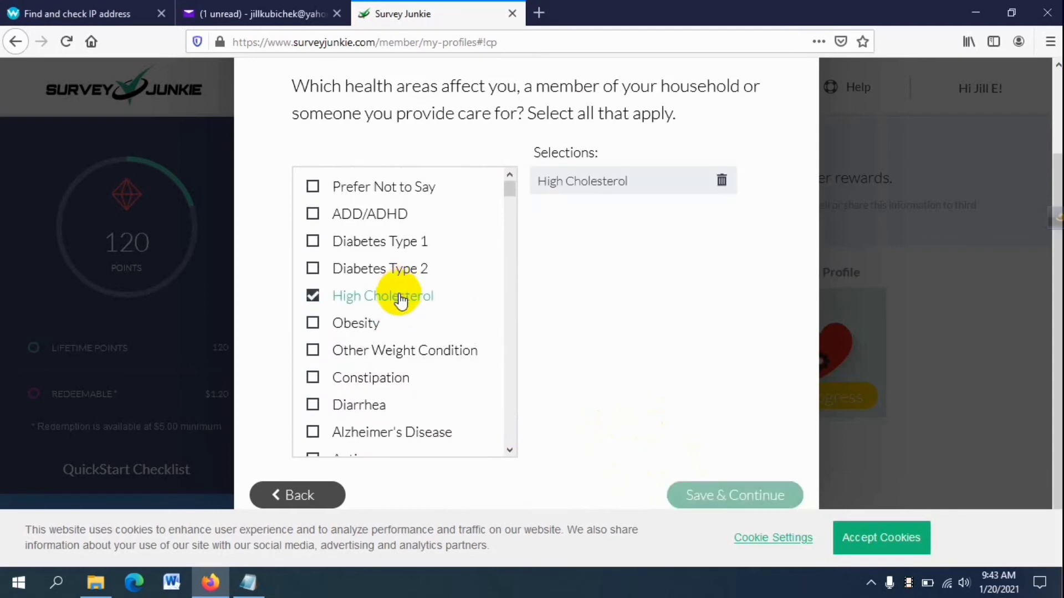
scroll(402, 364, down, 2)
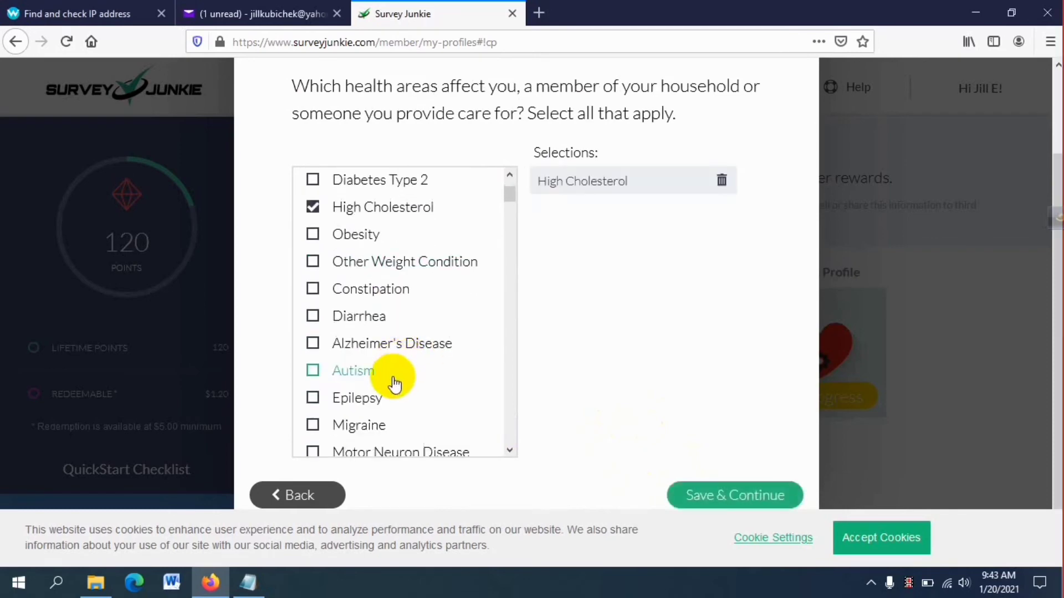
click(346, 426)
click(716, 499)
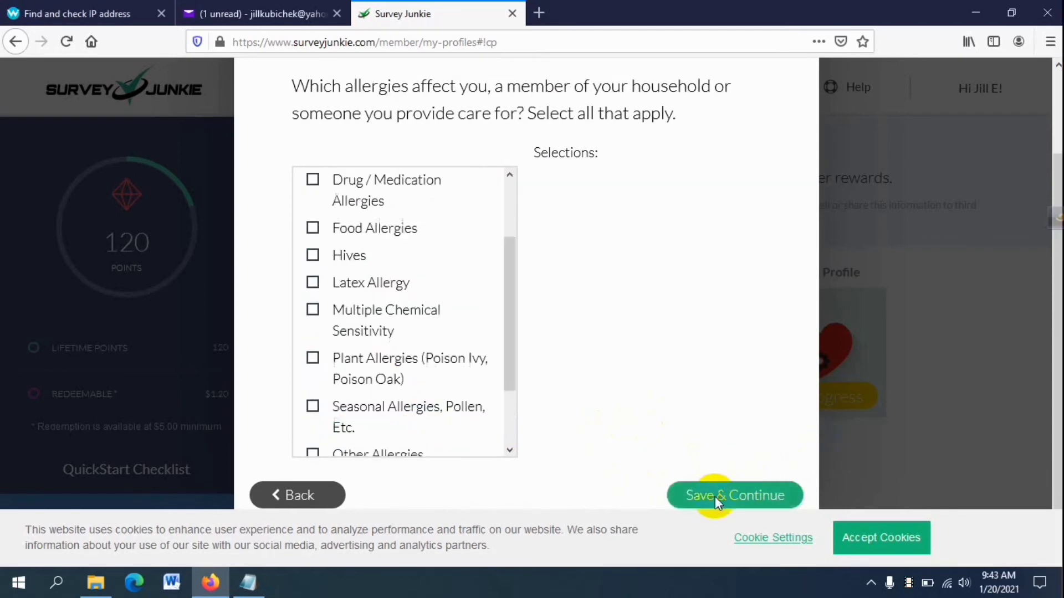
Step: Select Food Allergies and Cosmetic Allergies as the allergies affecting the household and save the answer
scroll(368, 288, up, 3)
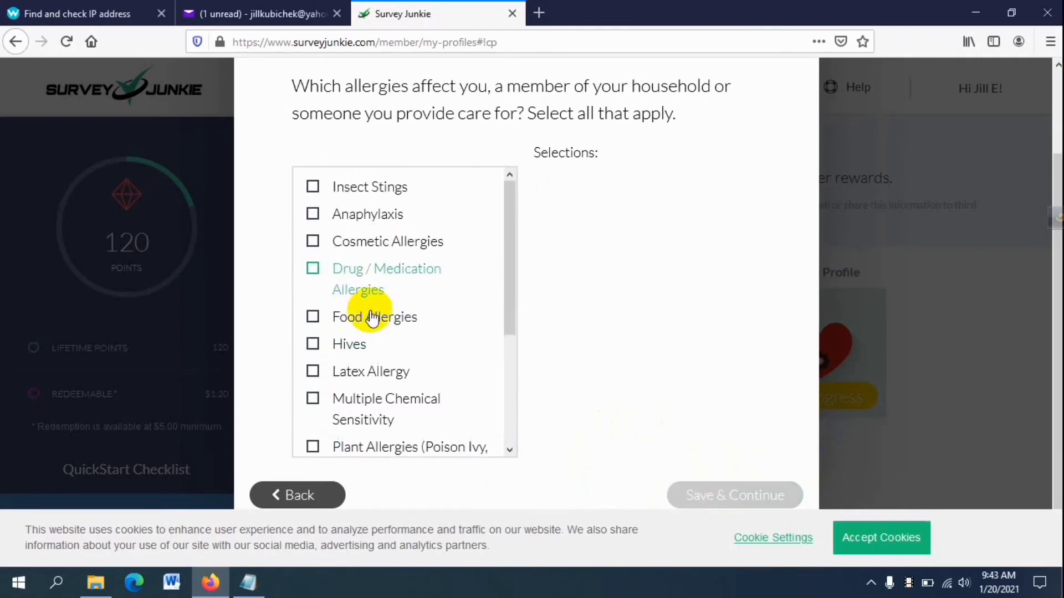
click(372, 316)
scroll(368, 299, up, 2)
scroll(388, 333, down, 3)
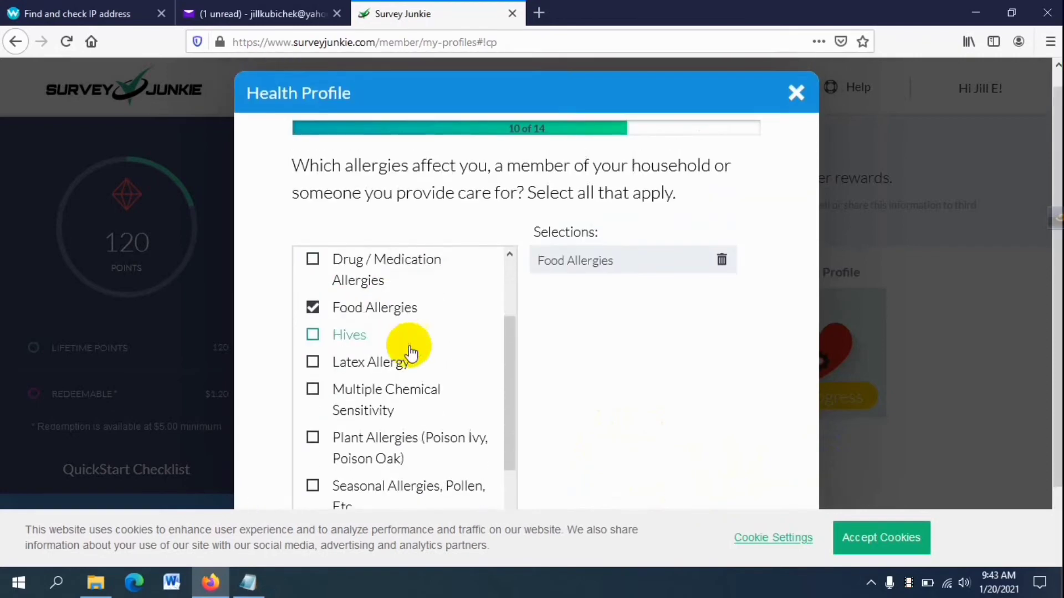
scroll(473, 391, down, 2)
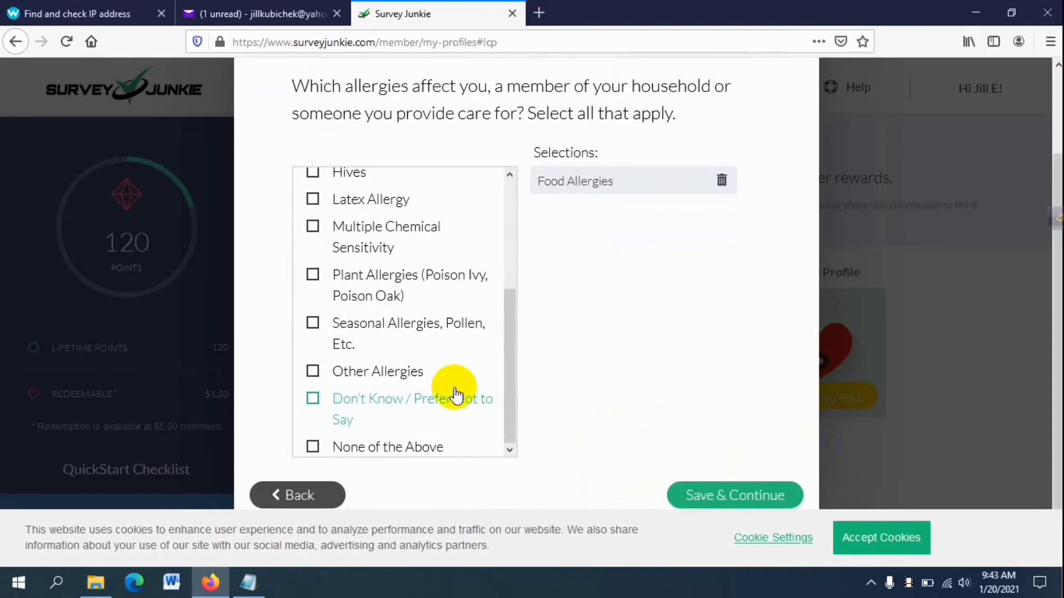
scroll(370, 254, up, 5)
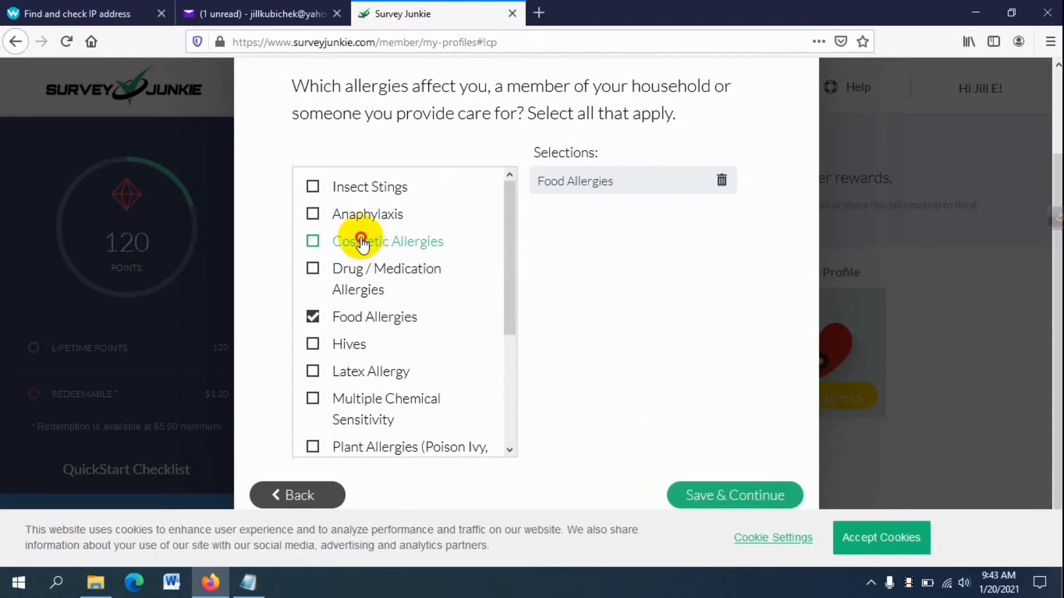
click(363, 244)
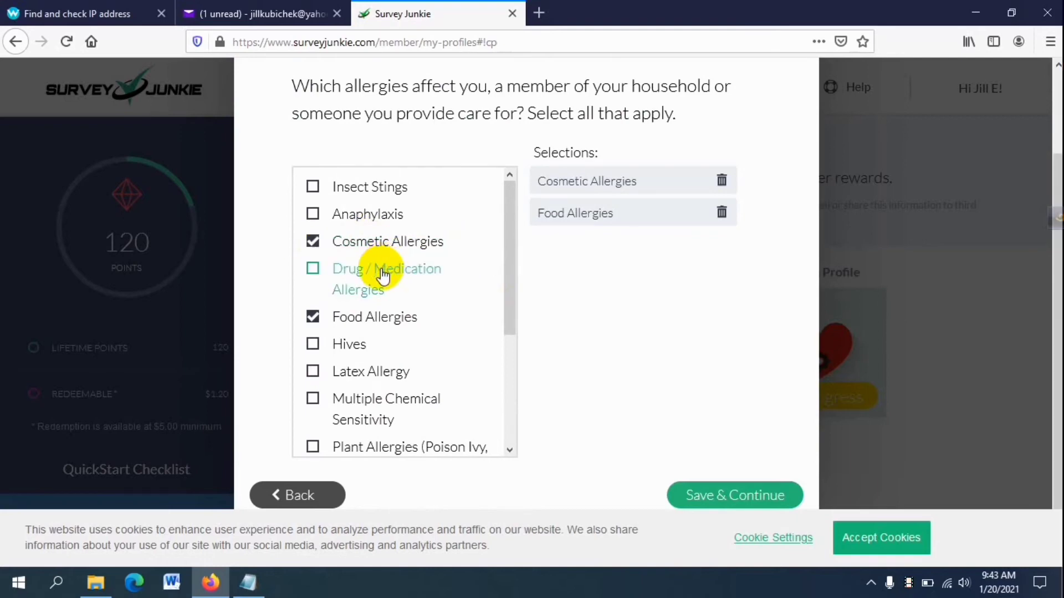
scroll(393, 316, down, 5)
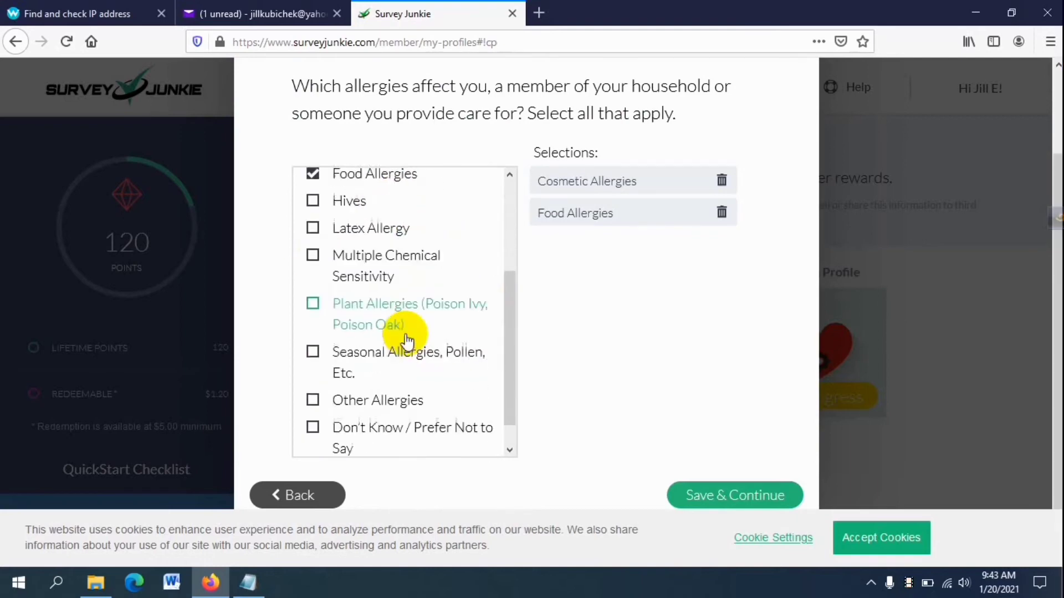
click(722, 494)
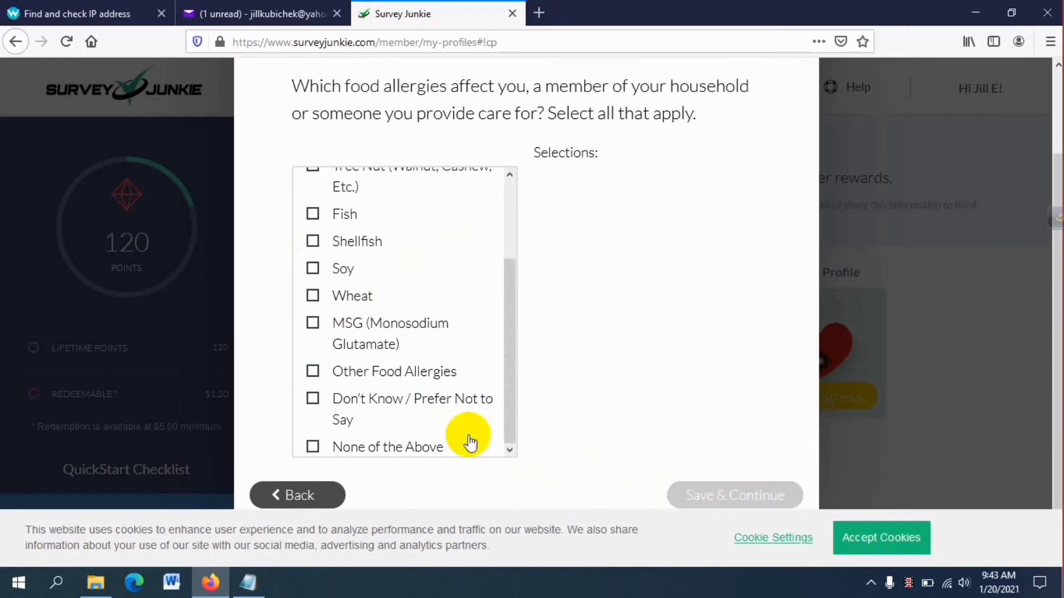
Step: Select Milk, Egg, Fish and Shellfish as the food allergies affecting the household and save the answer
click(340, 214)
click(345, 239)
scroll(392, 280, up, 3)
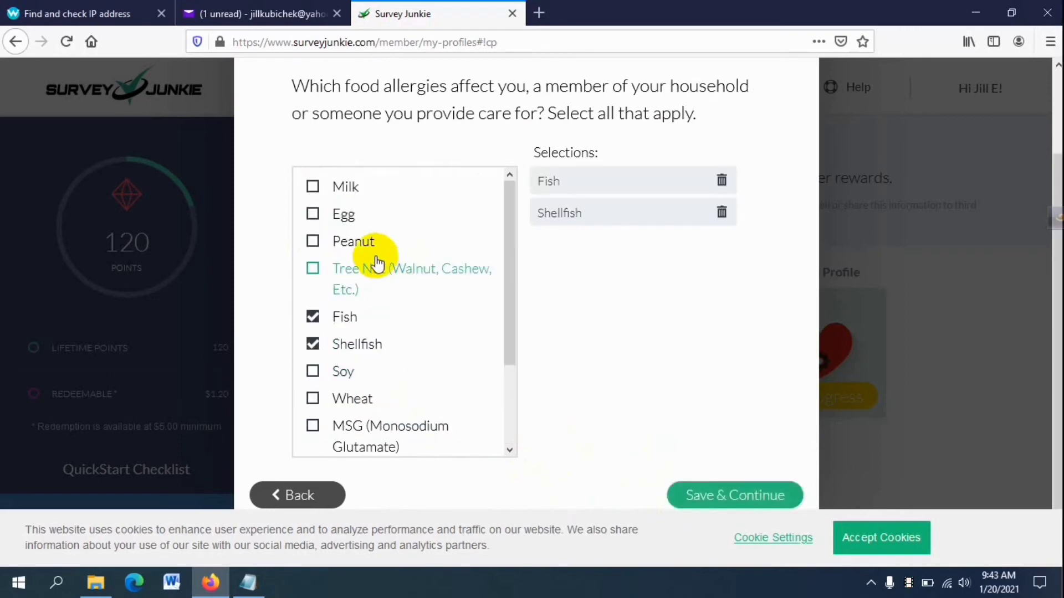
scroll(362, 246, up, 2)
click(340, 266)
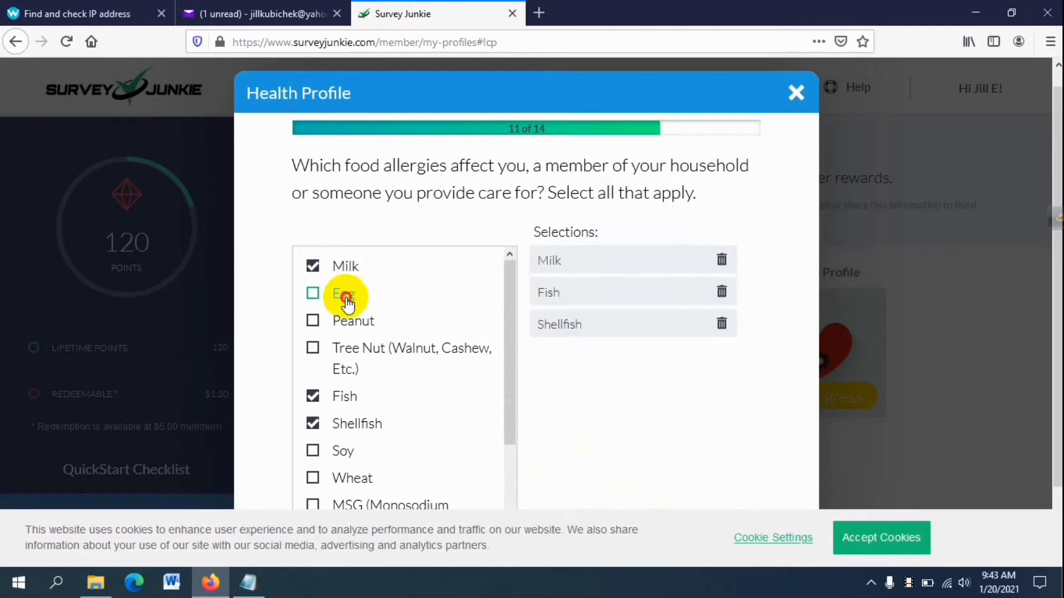
click(344, 295)
scroll(589, 419, down, 2)
scroll(635, 444, down, 3)
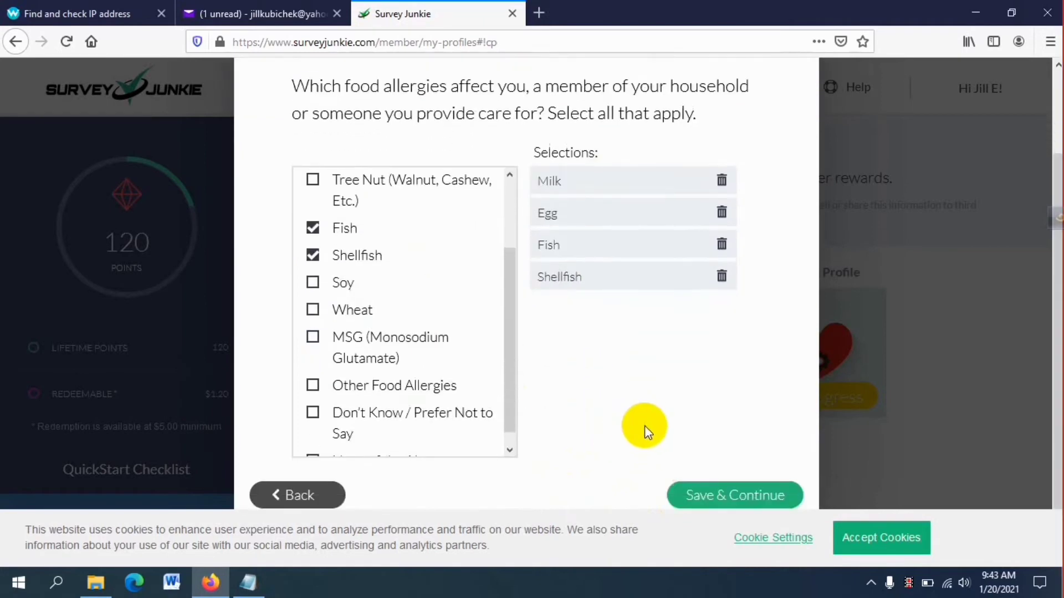
click(730, 495)
Step: Save Acne and Urinary Incontinence as health issues, and visiting a medical doctor or specialist and a hospital or outpatient clinic as 3-month activities
scroll(703, 456, down, 1)
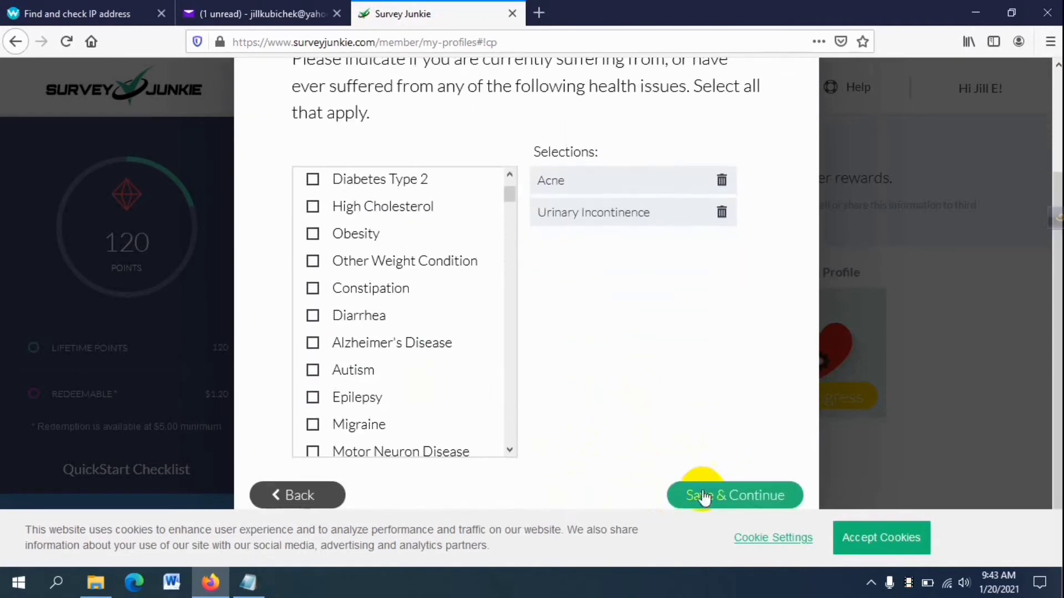
click(717, 495)
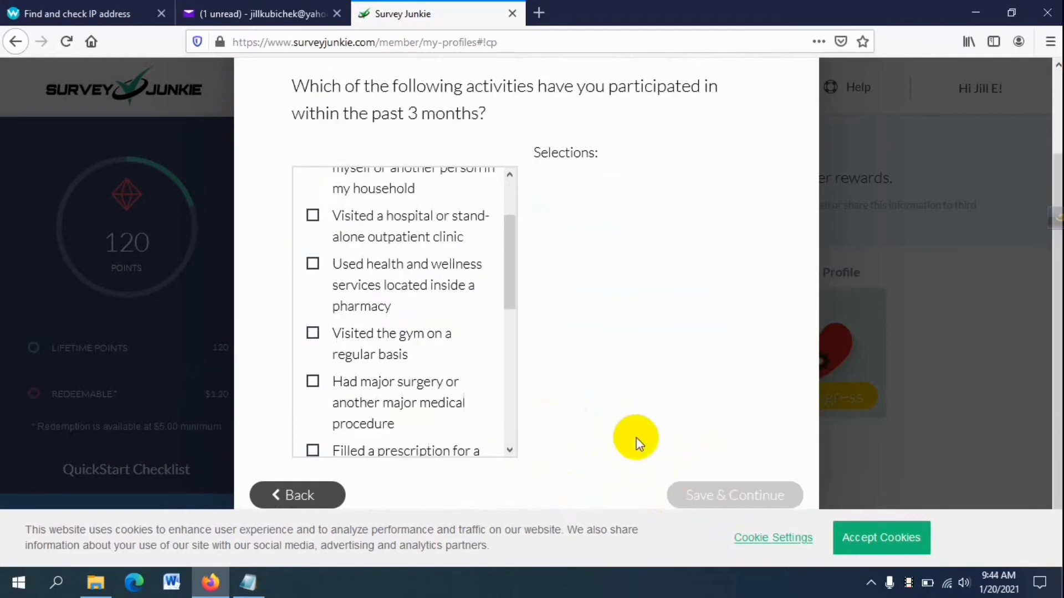
scroll(464, 381, up, 2)
scroll(464, 381, up, 1)
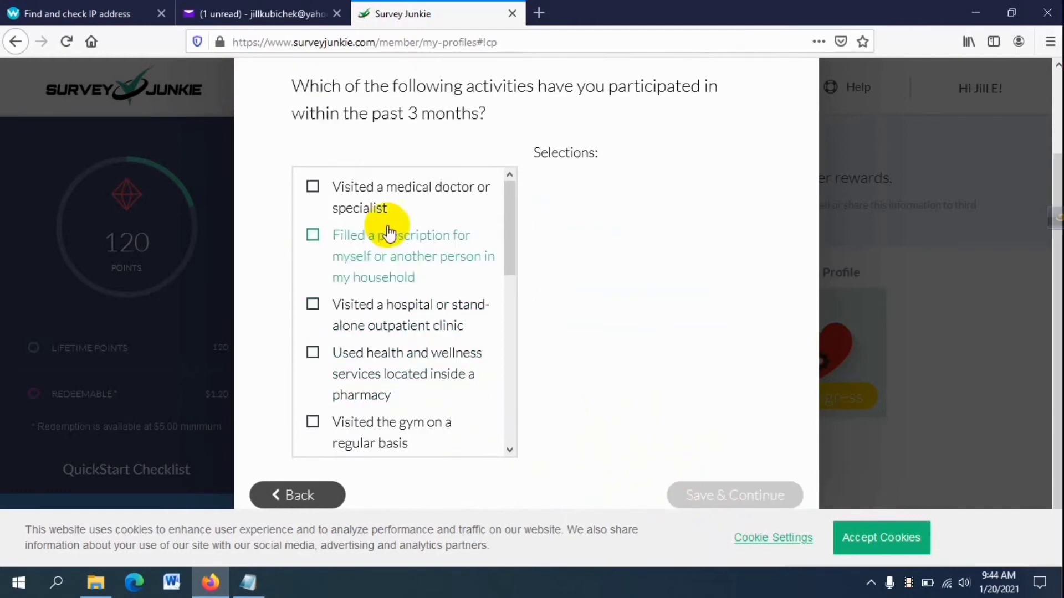
click(388, 204)
click(370, 321)
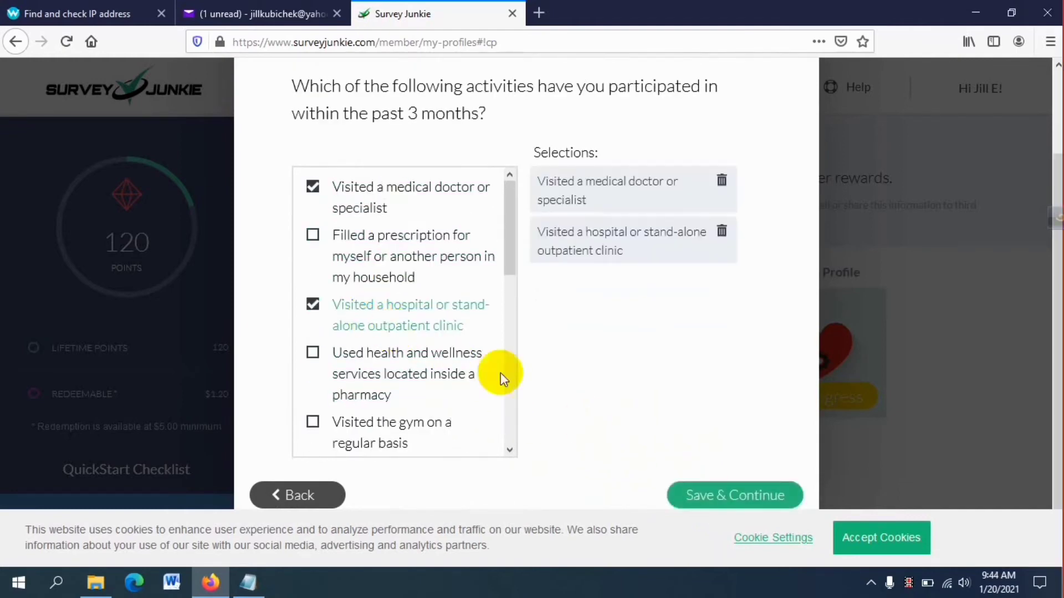
click(730, 496)
Step: Select visiting a medical doctor or specialist and a hospital or stand-alone outpatient clinic for the past 12 months, and finish the Health Profile
click(408, 215)
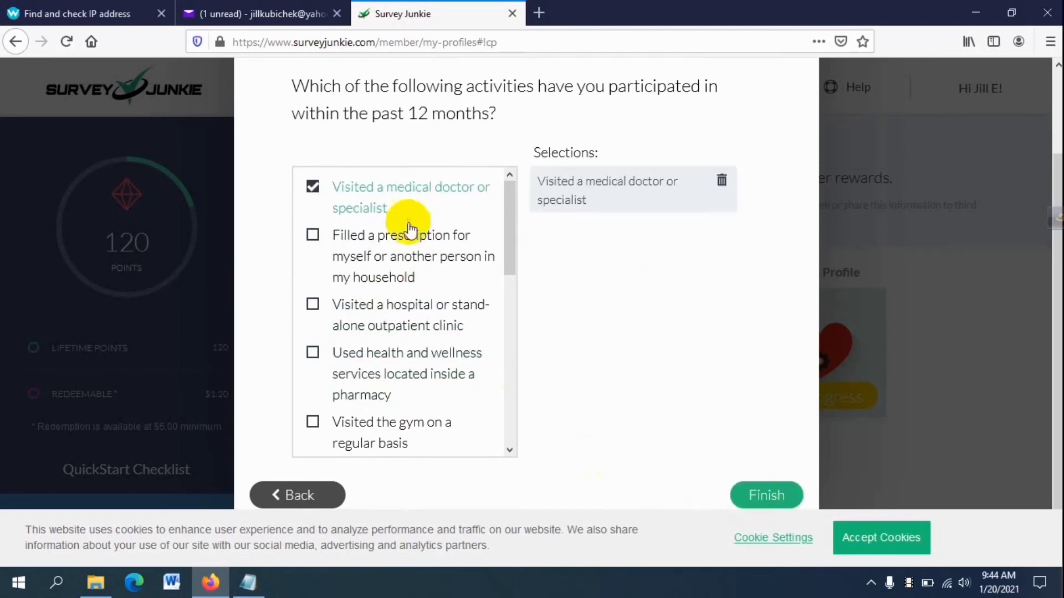
click(395, 318)
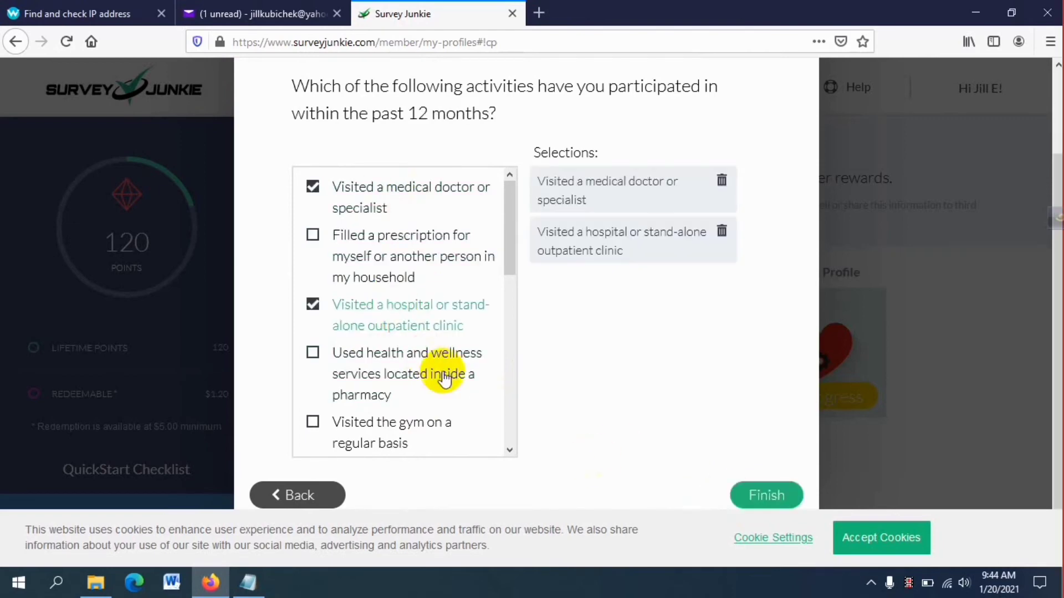
click(762, 499)
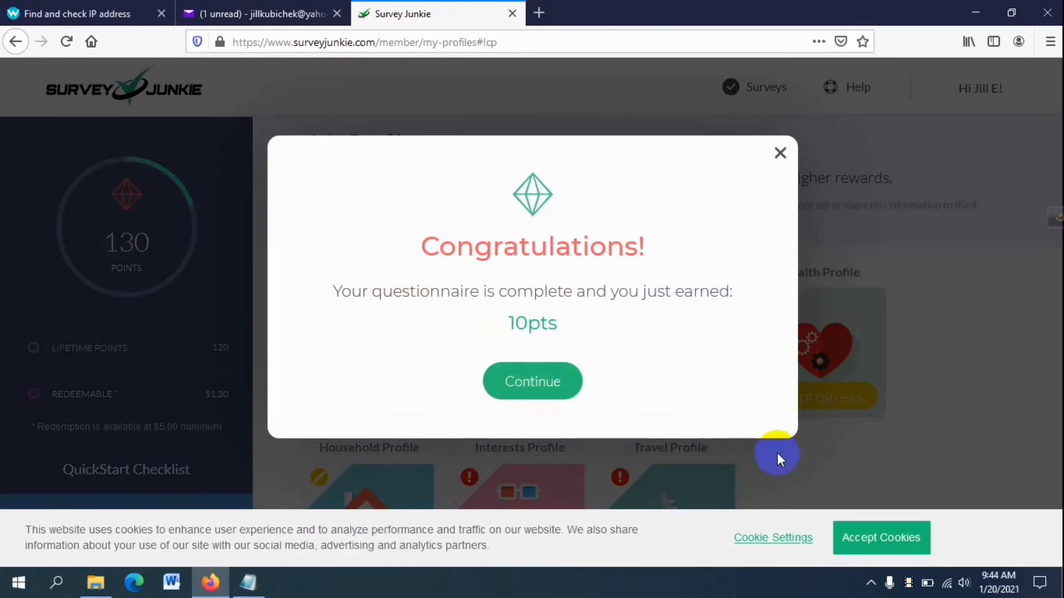
click(524, 384)
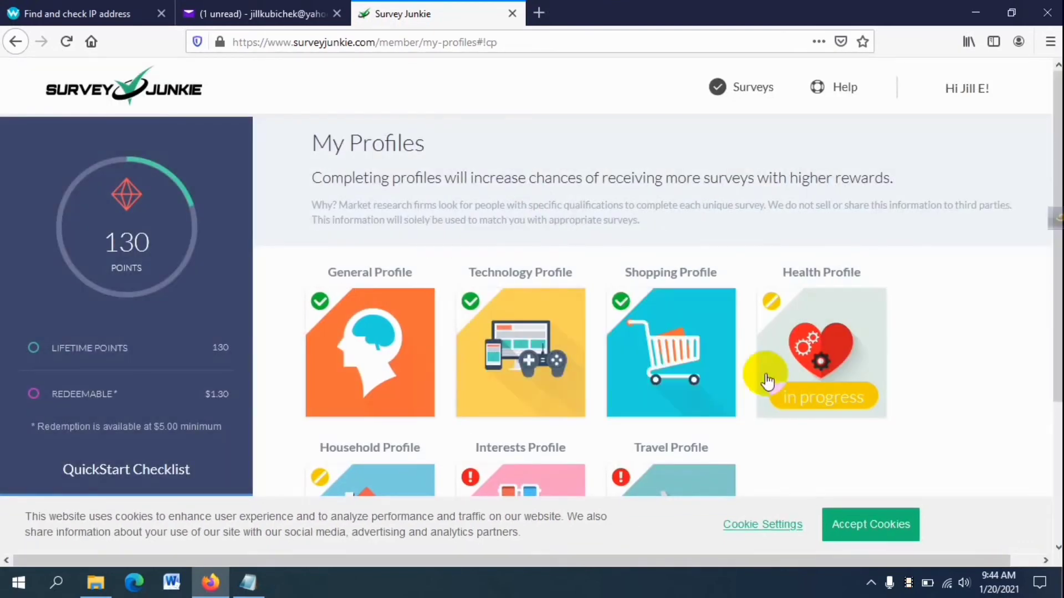
Step: Continue the Household Profile survey and answer Yes to being the main financial decision maker
mouse_move(831, 381)
scroll(589, 430, down, 3)
mouse_move(373, 388)
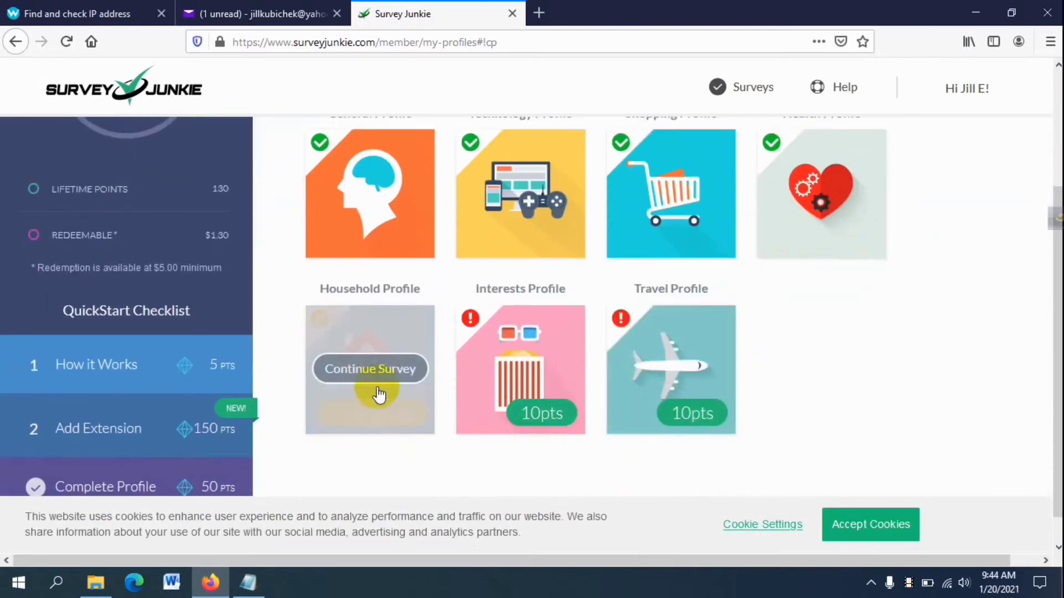
click(381, 372)
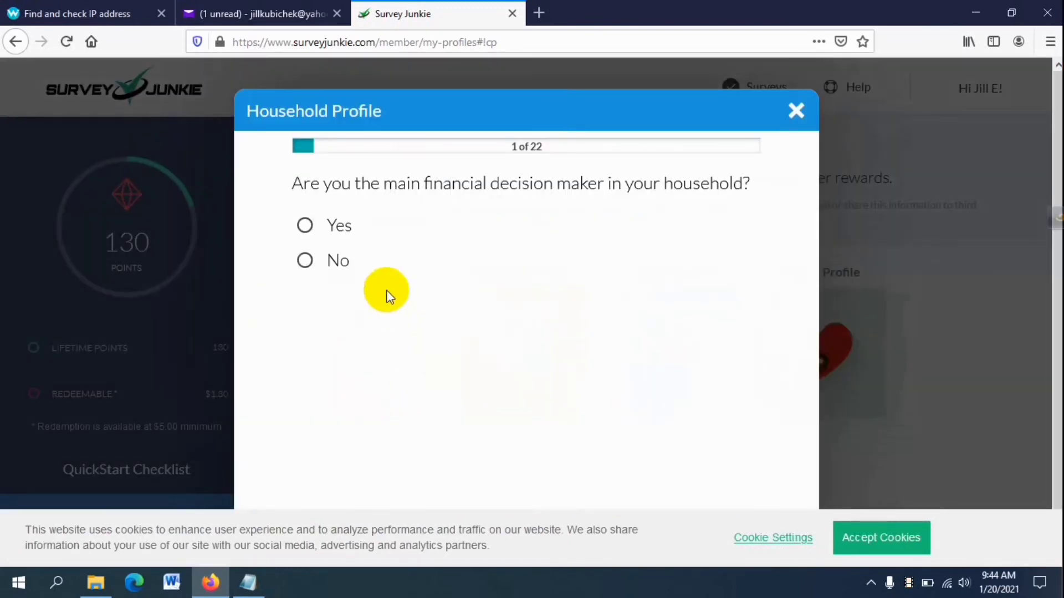
click(333, 225)
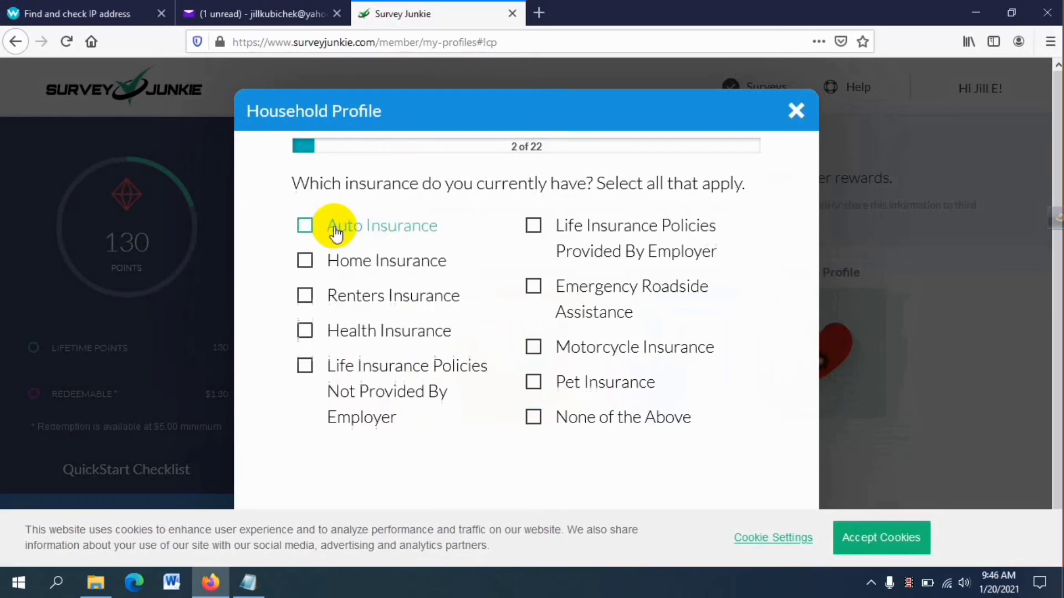
Step: Save Auto Insurance and Health Insurance as the current insurance, and answer how the health coverage was obtained
click(374, 239)
click(393, 334)
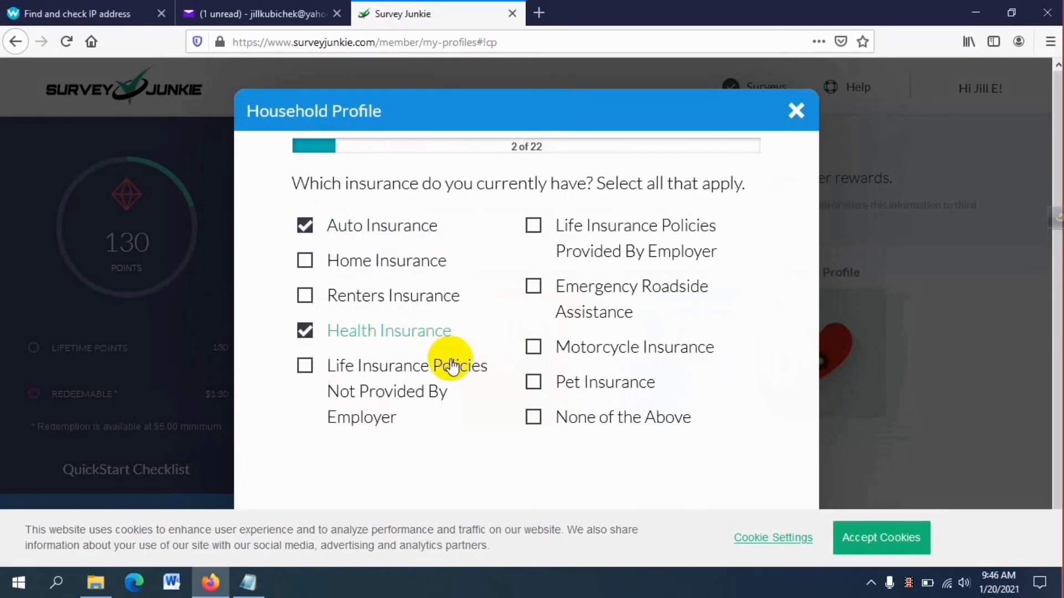
scroll(652, 453, down, 1)
click(739, 495)
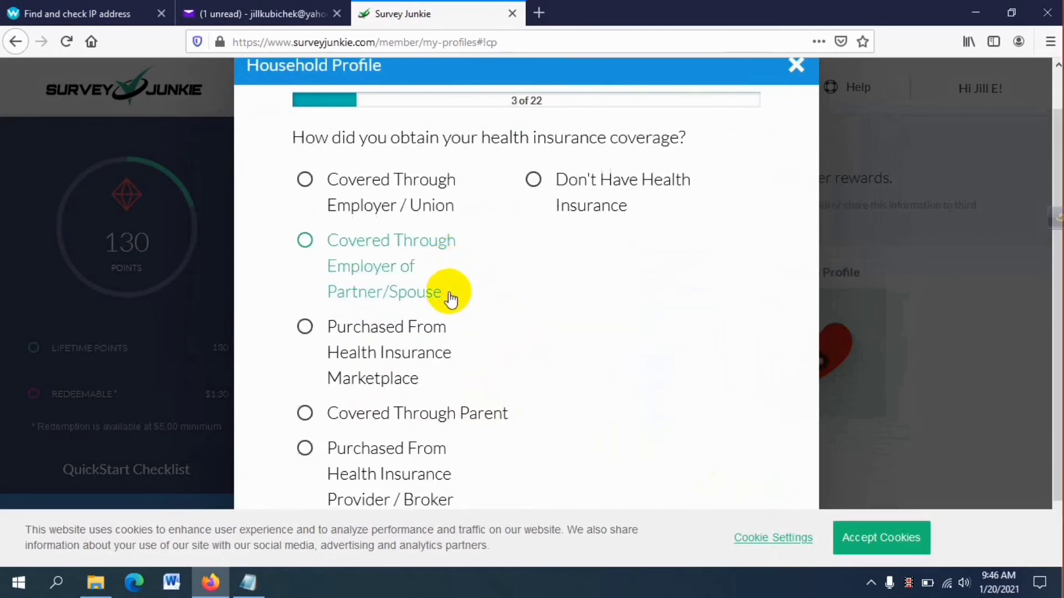
scroll(445, 322, down, 1)
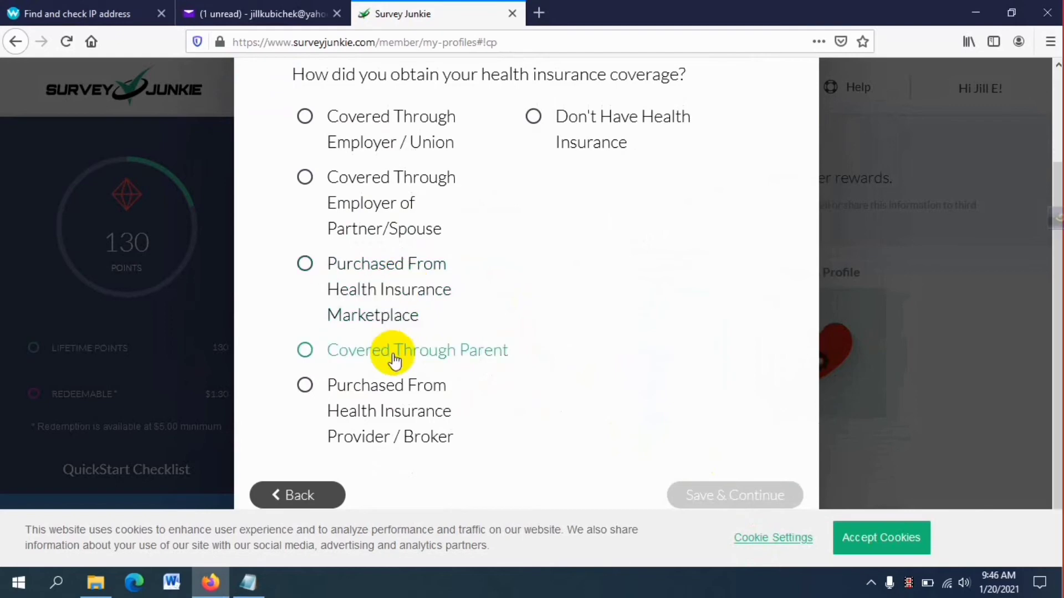
scroll(382, 288, up, 1)
click(381, 218)
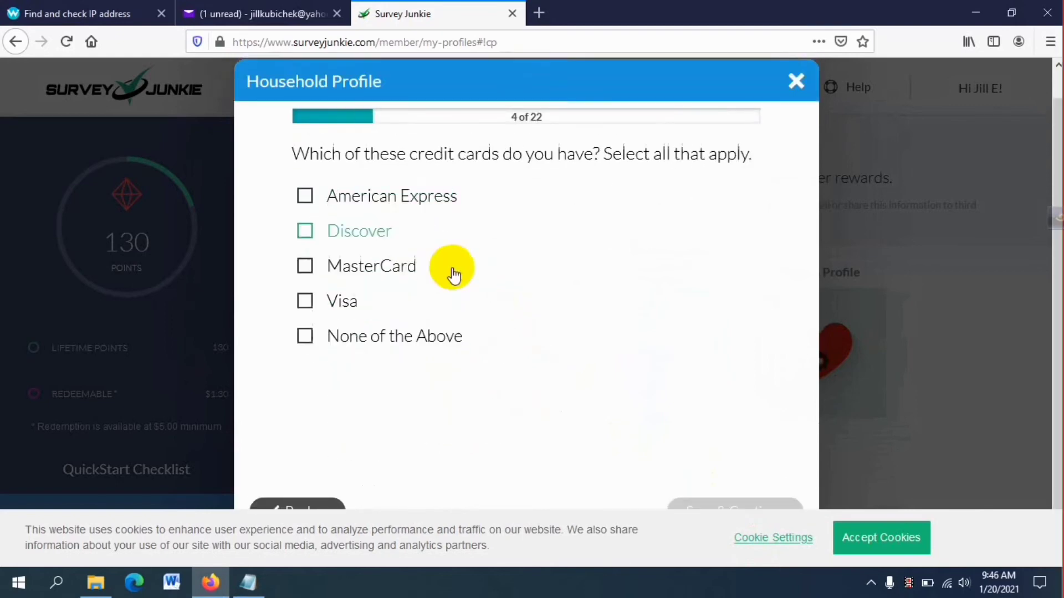
Step: Save American Express, MasterCard and Visa as the credit cards held, and Auto Loan and Credit Card Loan as the loans
click(385, 184)
click(387, 252)
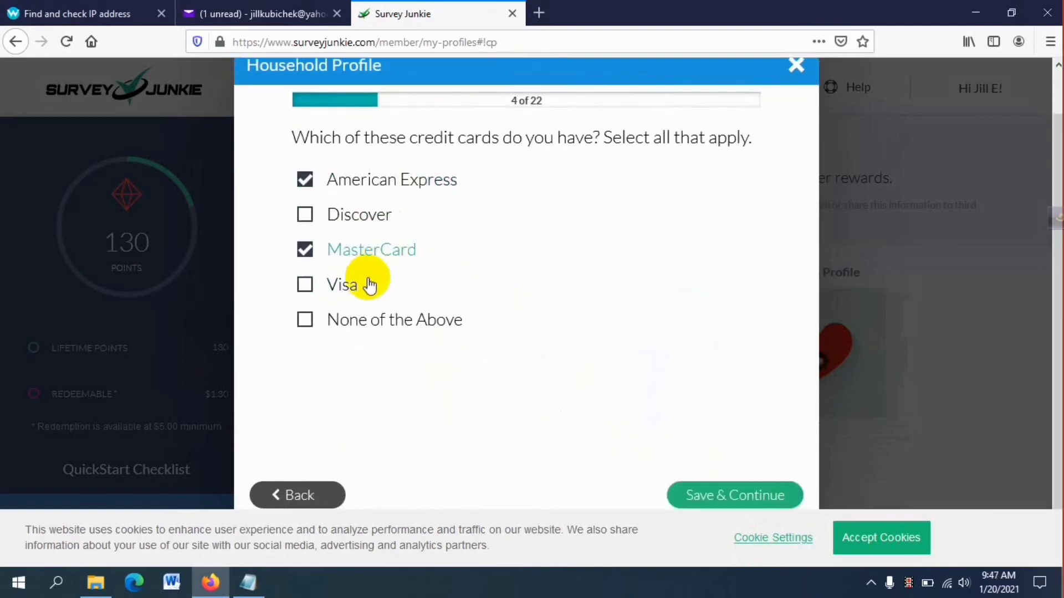
click(368, 281)
click(711, 495)
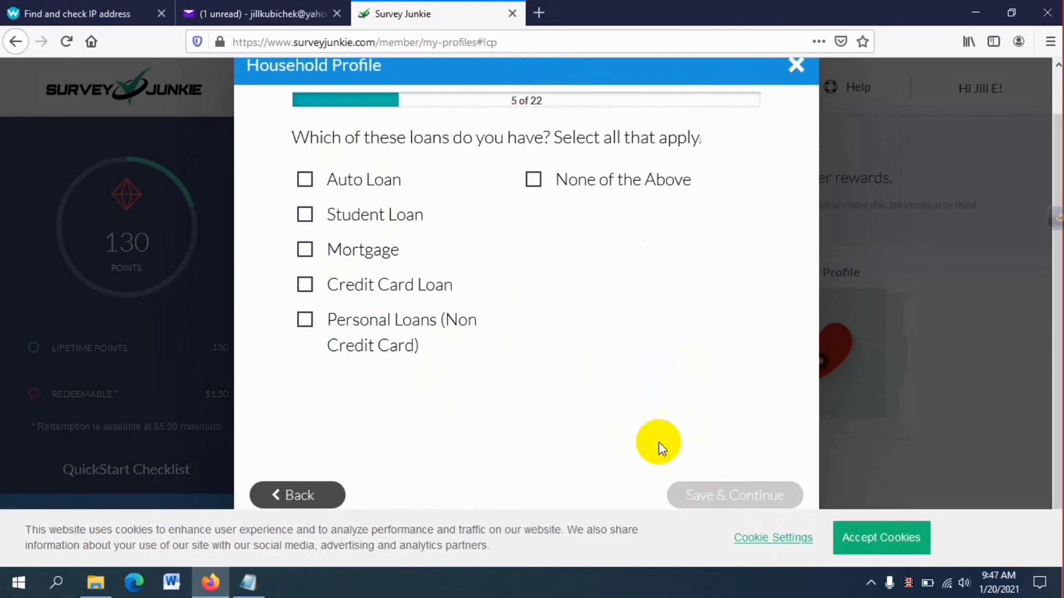
click(389, 190)
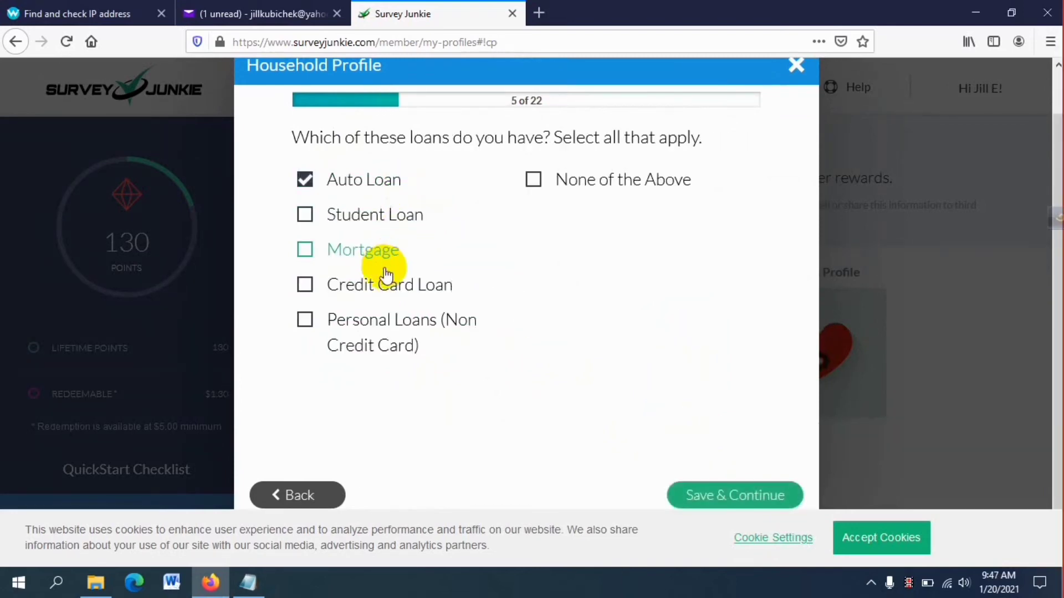
click(387, 286)
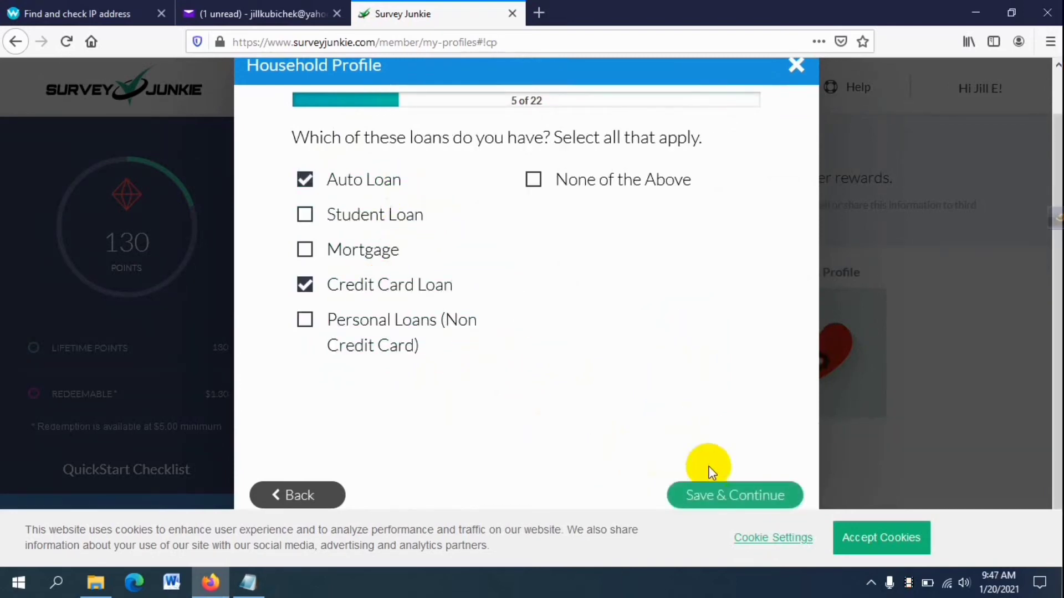
click(731, 498)
Step: Select Checking Account and Savings Account as the financial products held and save the answer
click(422, 208)
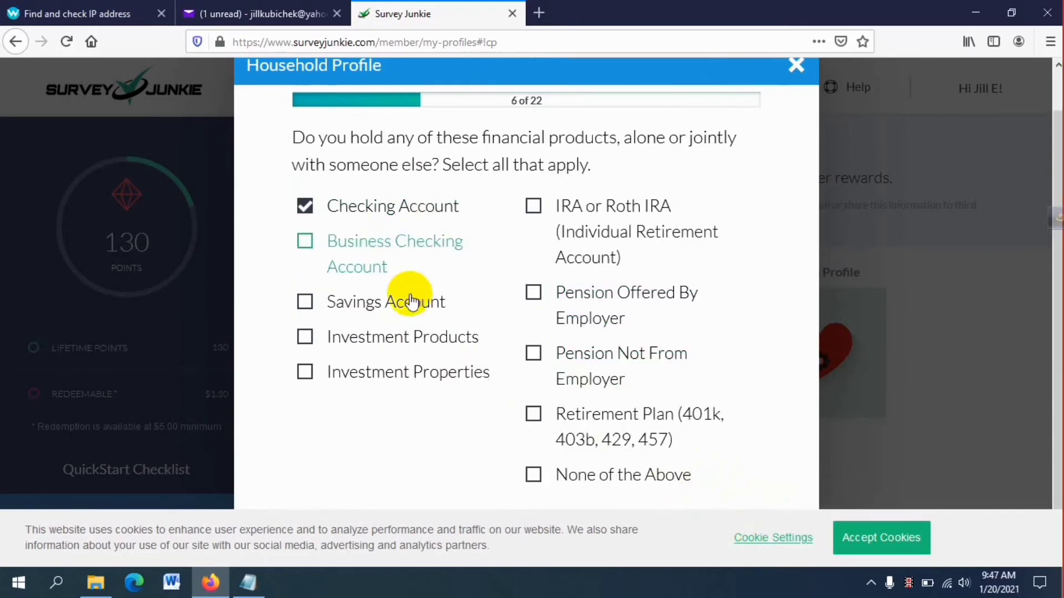
click(410, 302)
scroll(646, 419, down, 1)
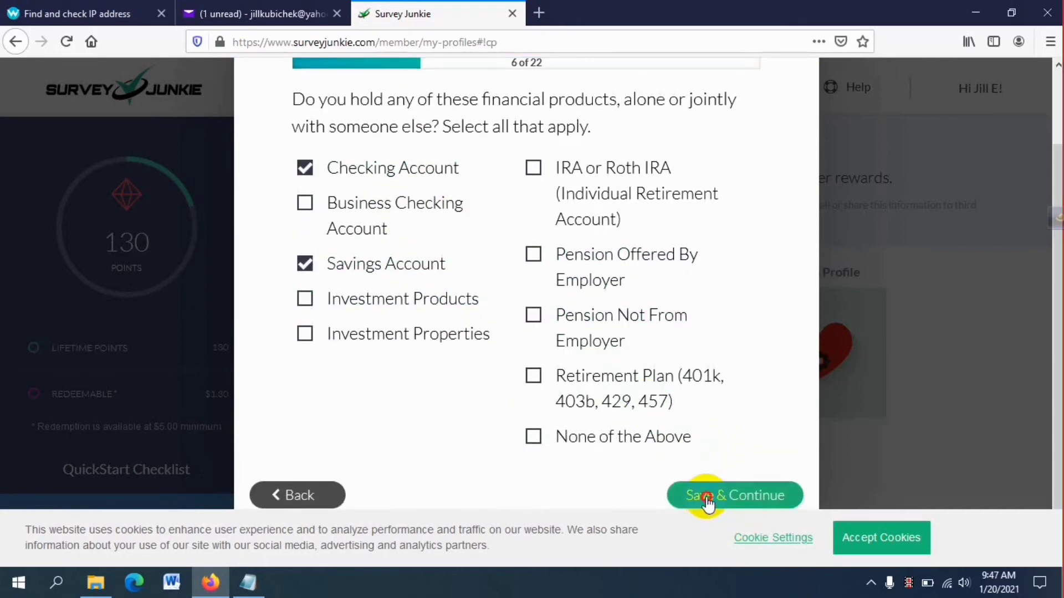
click(707, 499)
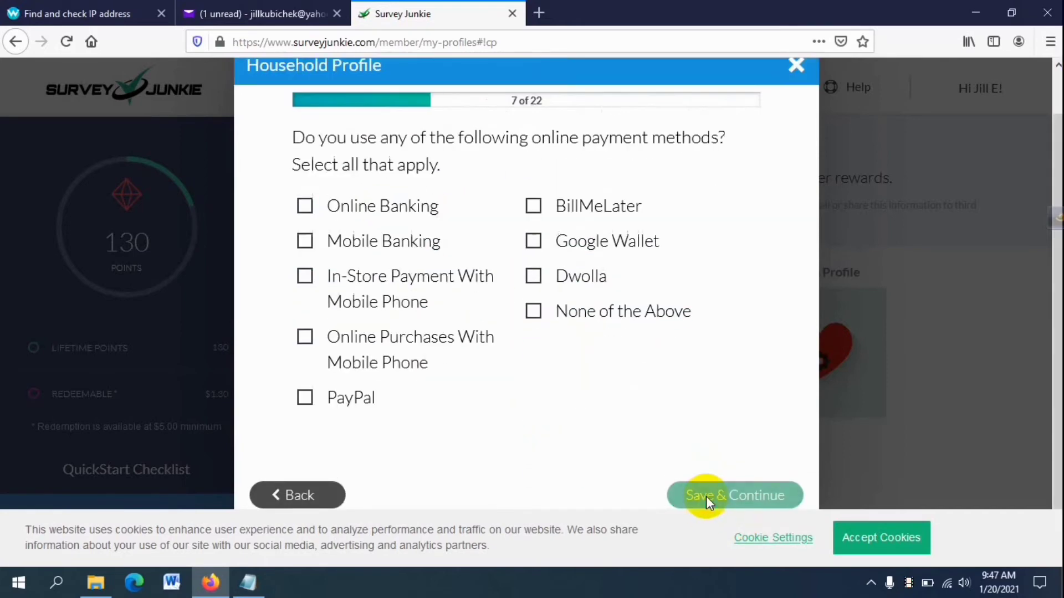
Step: Select Online Banking, Mobile Banking and PayPal as the online payment methods used and save the answer
click(399, 220)
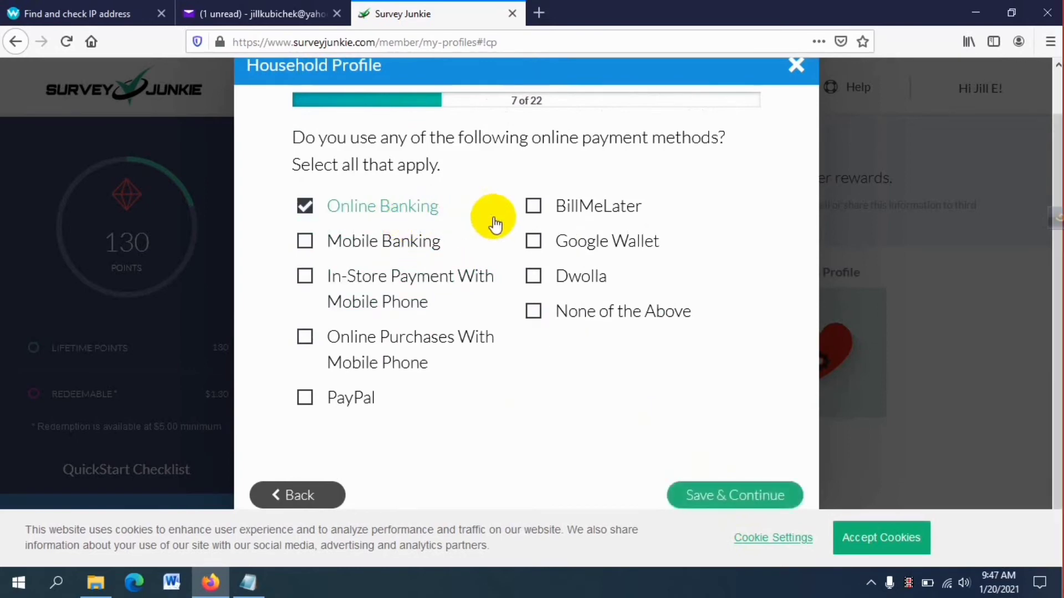
click(351, 399)
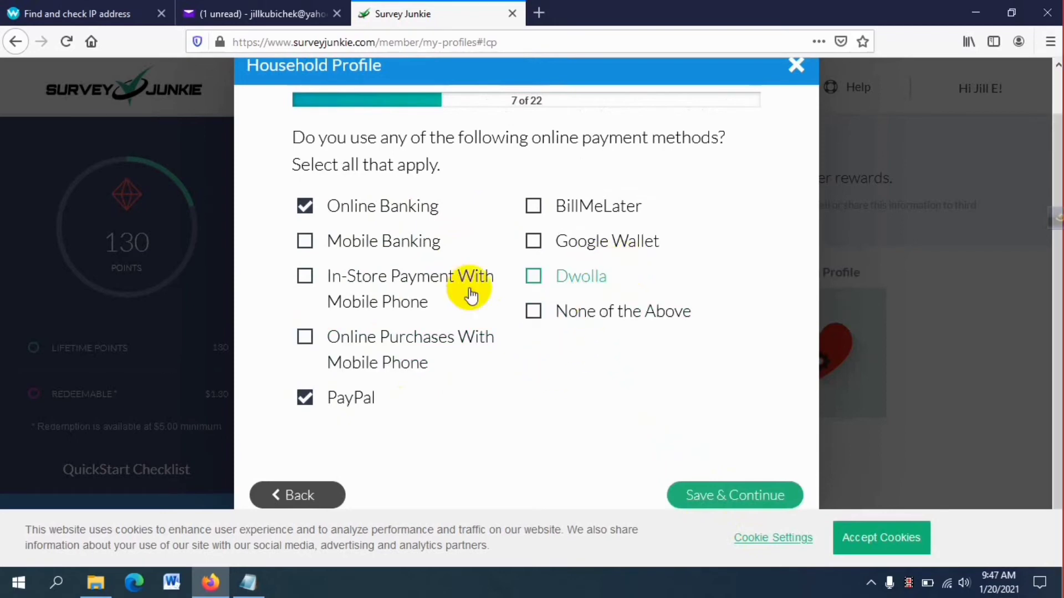
click(356, 244)
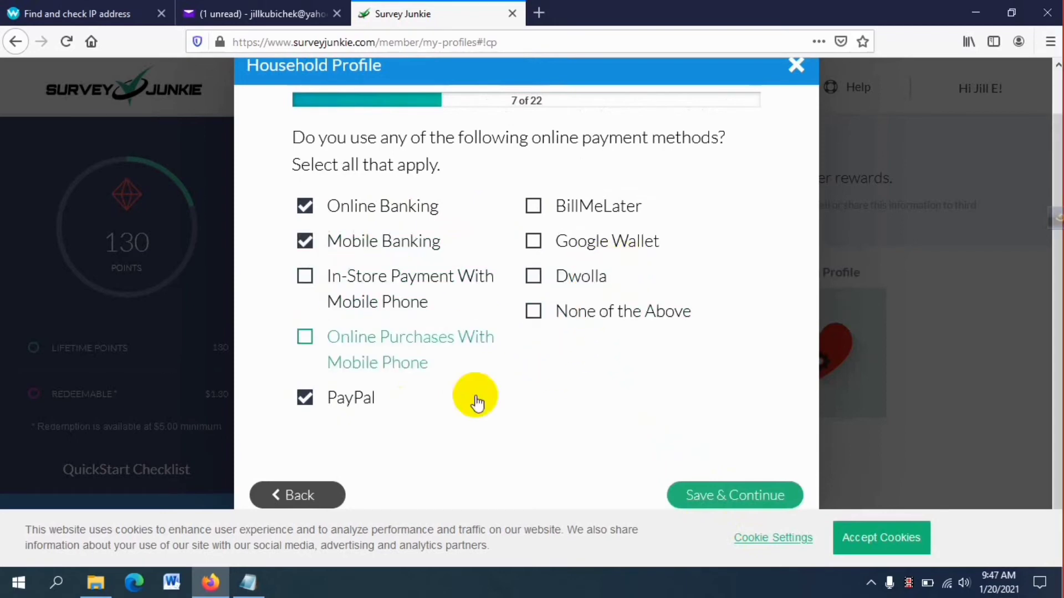
click(723, 498)
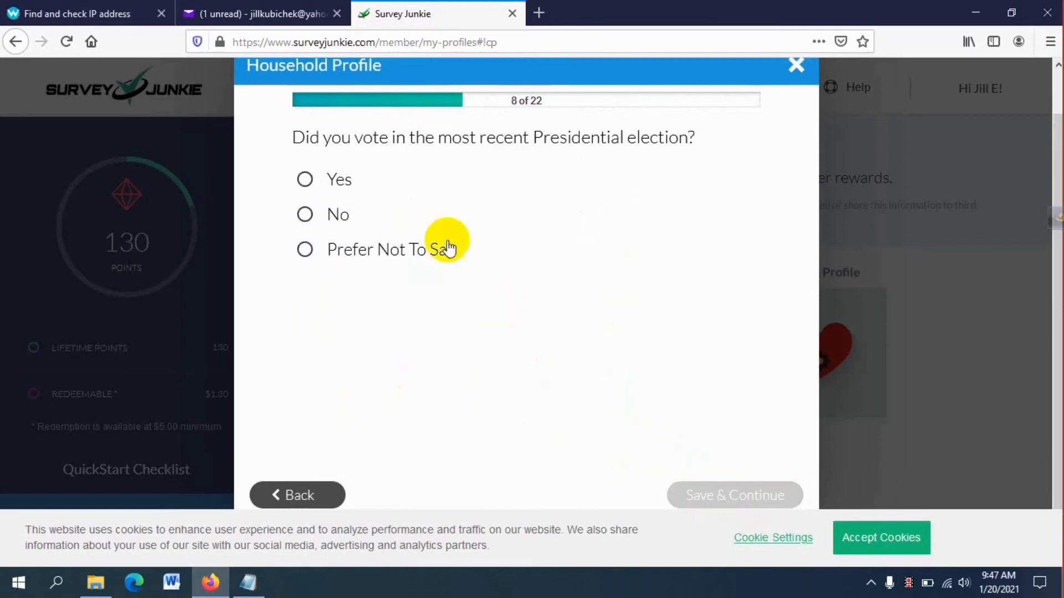
Step: Answer Yes to voting in the most recent Presidential election, and 2 for the number of household vehicles
click(314, 187)
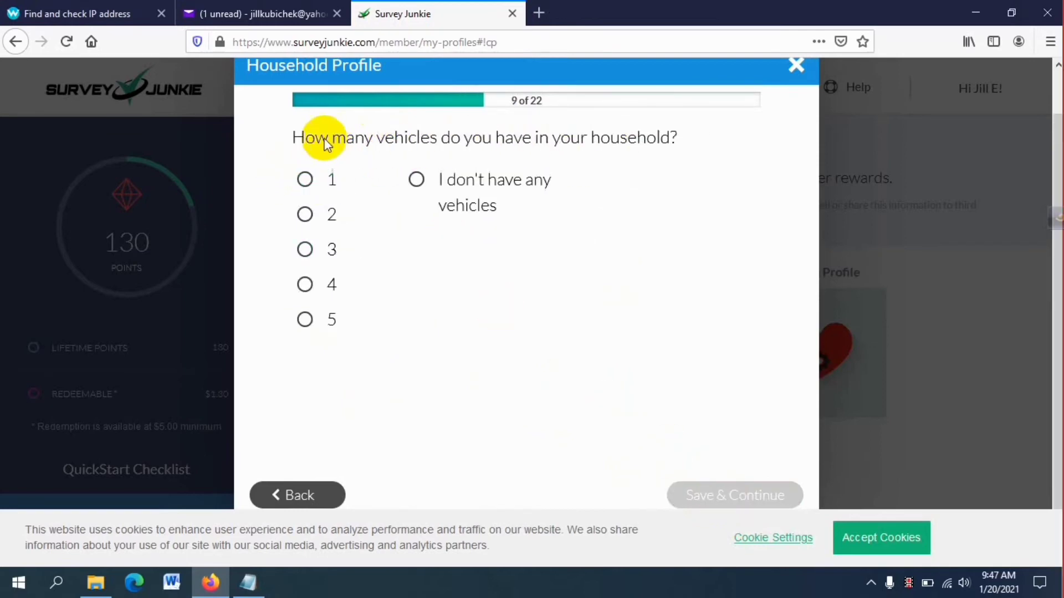
click(309, 217)
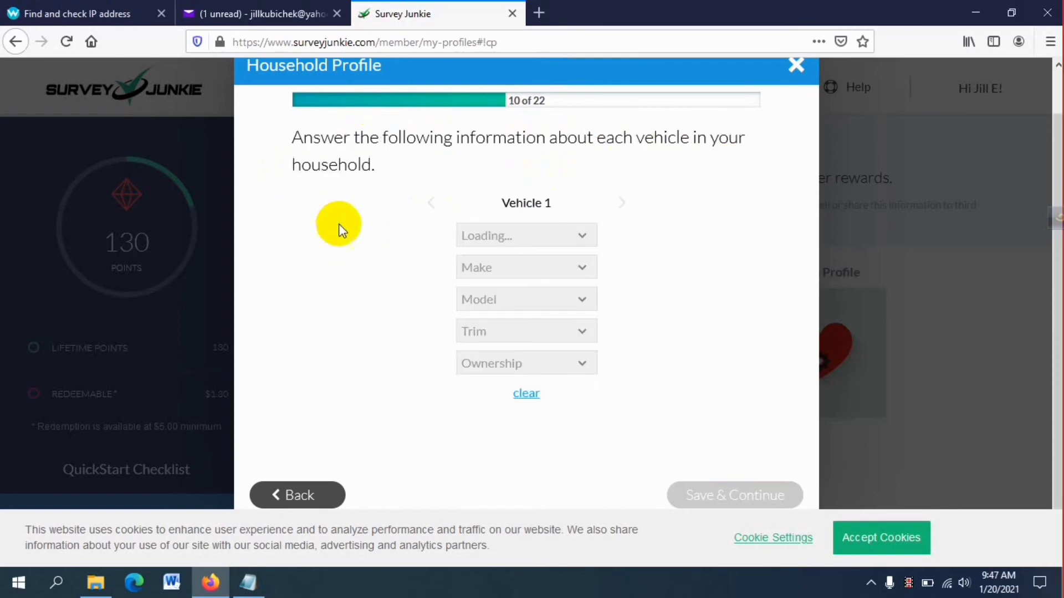
Step: For Vehicle 1, set the year to 2015 and the make to BMW
click(582, 238)
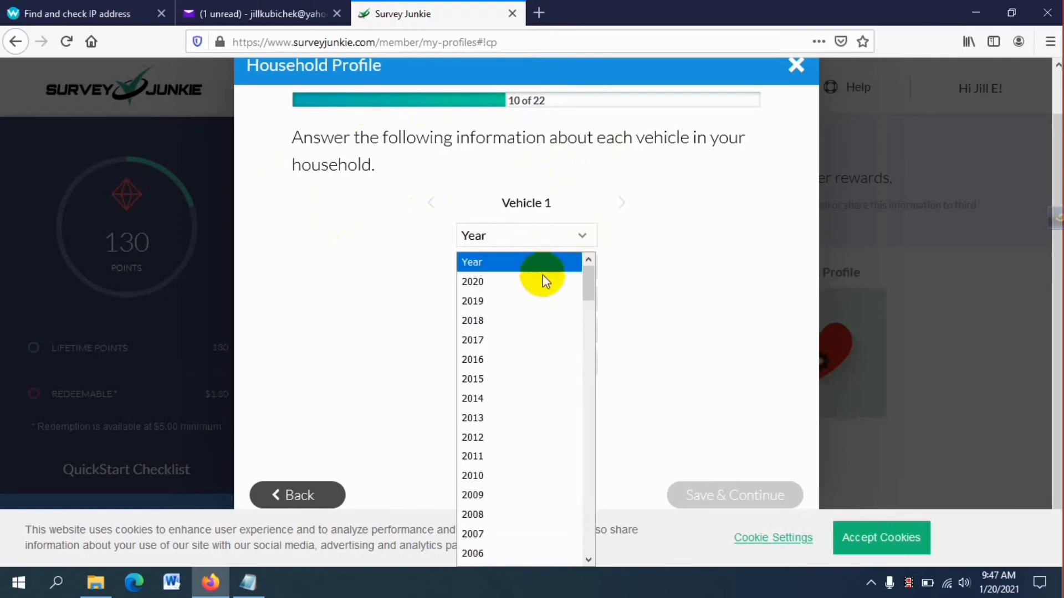
scroll(527, 354, down, 2)
scroll(526, 343, up, 2)
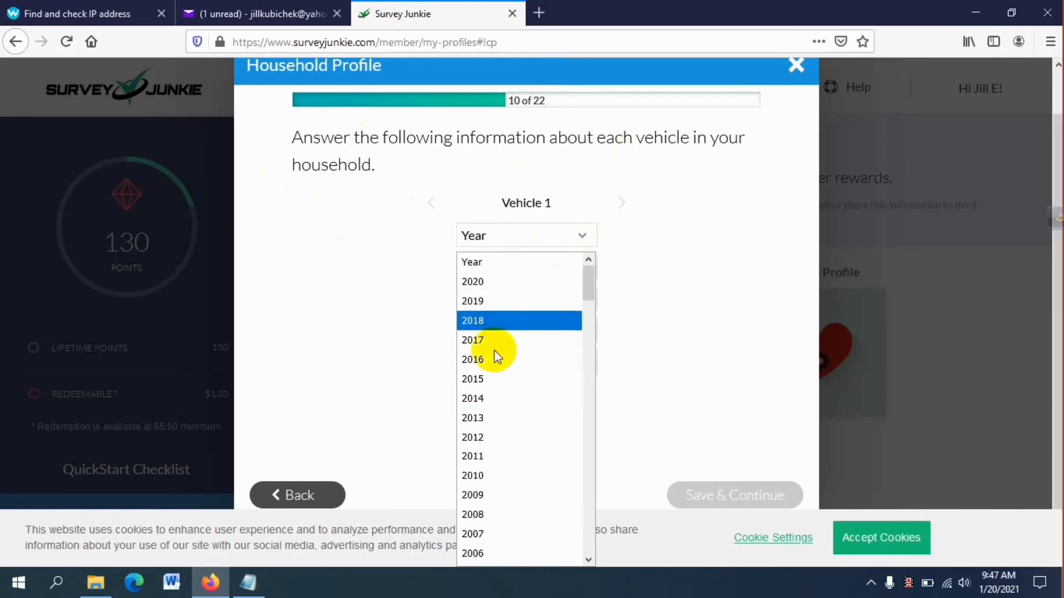
click(497, 378)
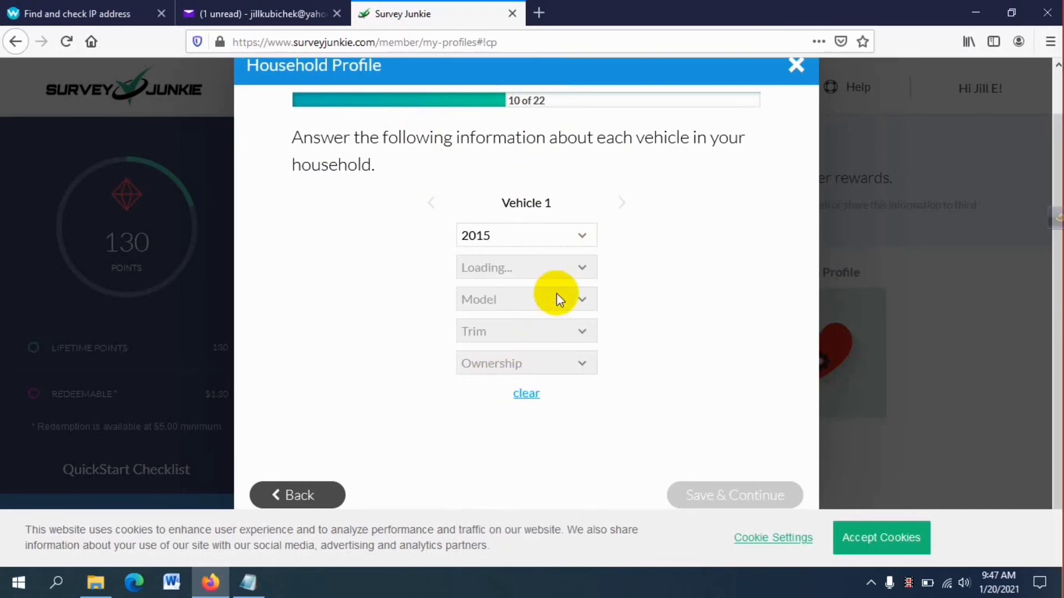
click(578, 269)
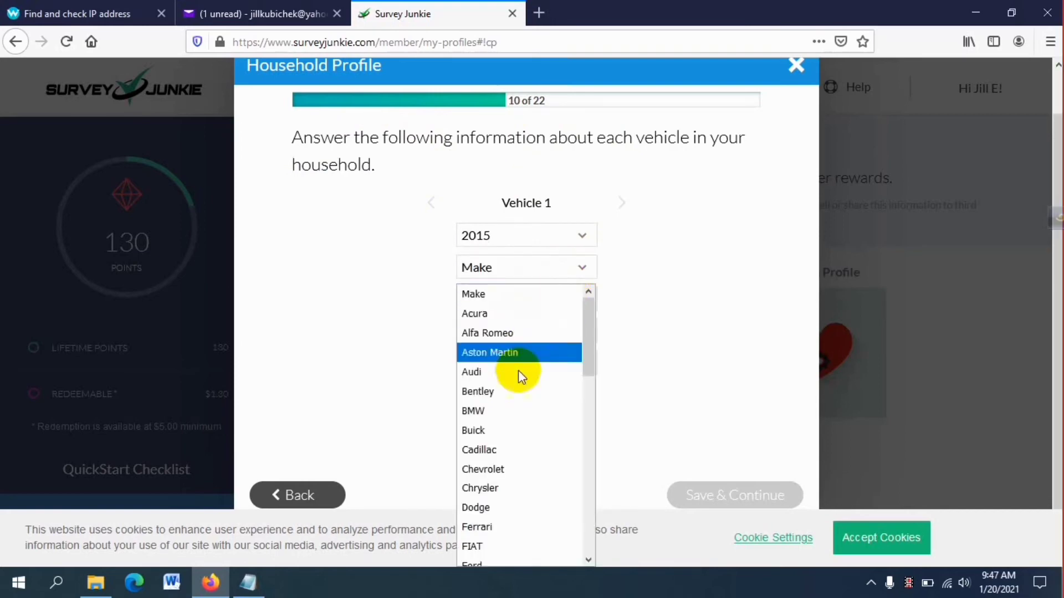
click(508, 410)
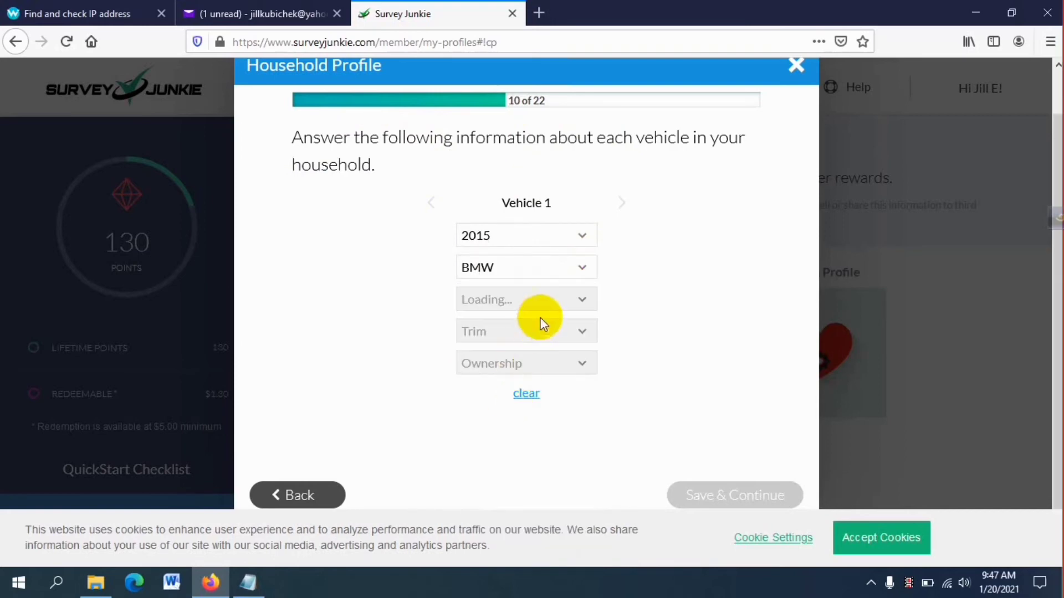
Step: Set Vehicle 1's model to 7 Series with the 740i - Sedan trim, and choose its ownership type
click(576, 305)
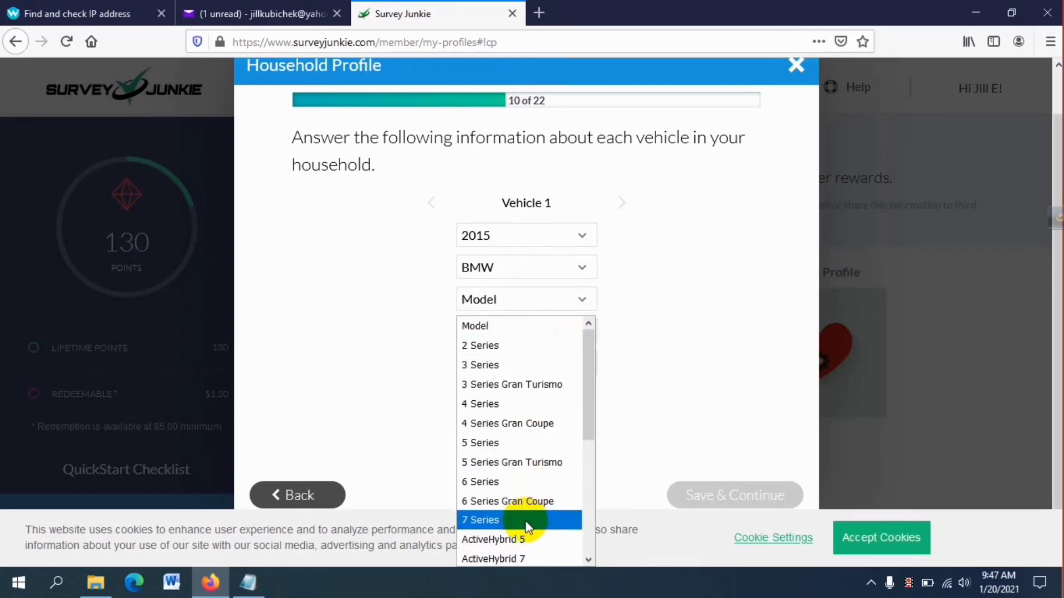
click(499, 520)
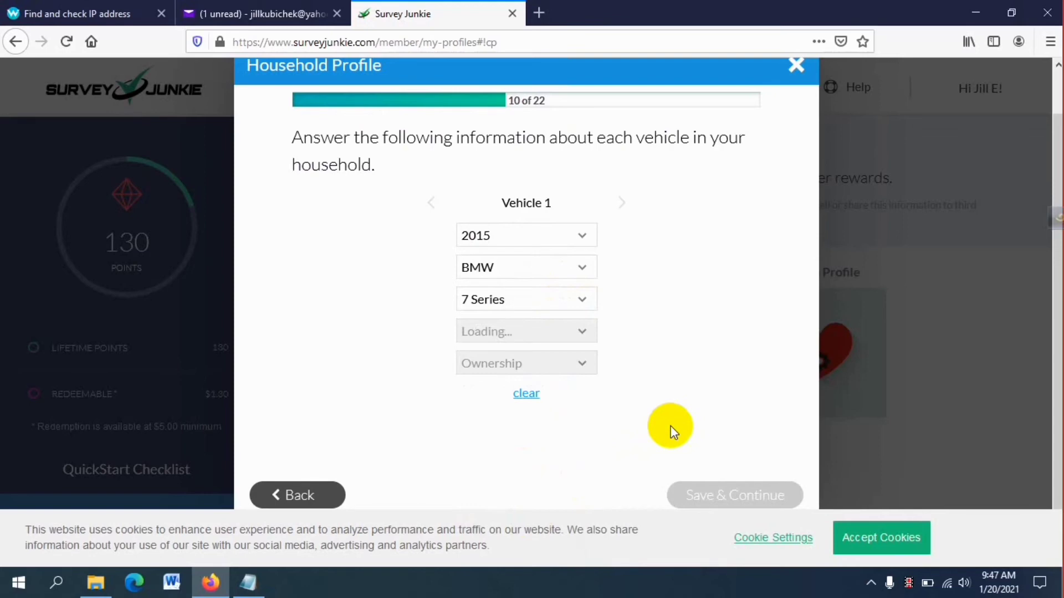
click(577, 333)
click(535, 380)
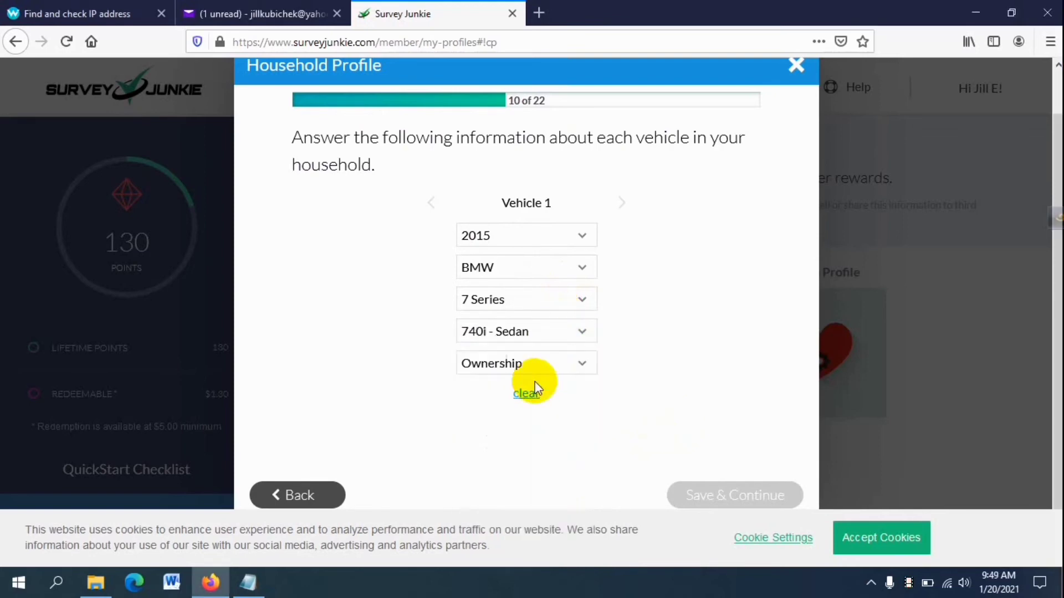
click(557, 364)
click(499, 430)
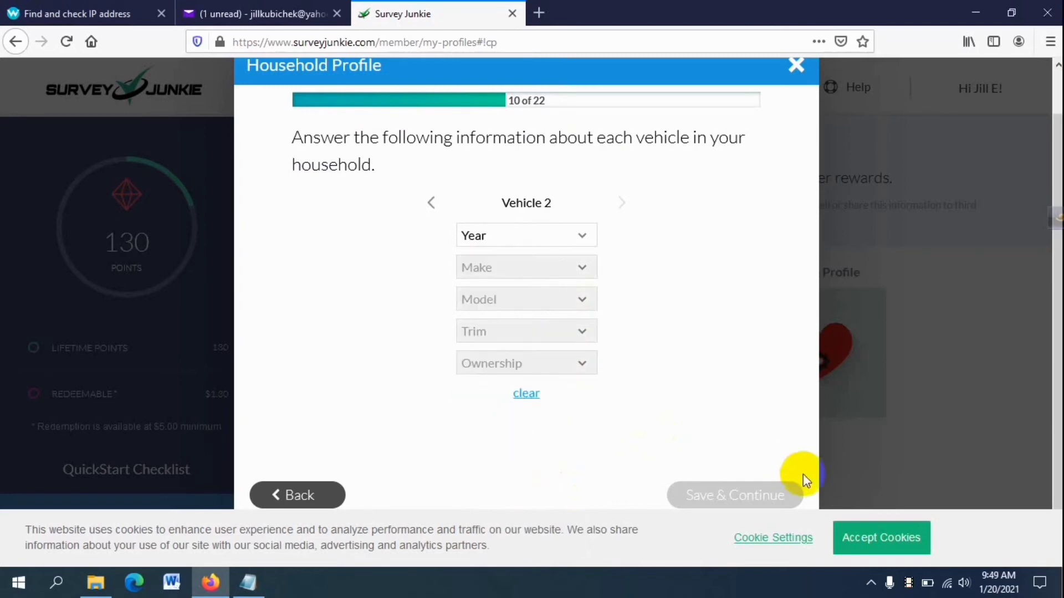
Step: For Vehicle 2, set the year to 2015 and the make to Toyota
click(558, 238)
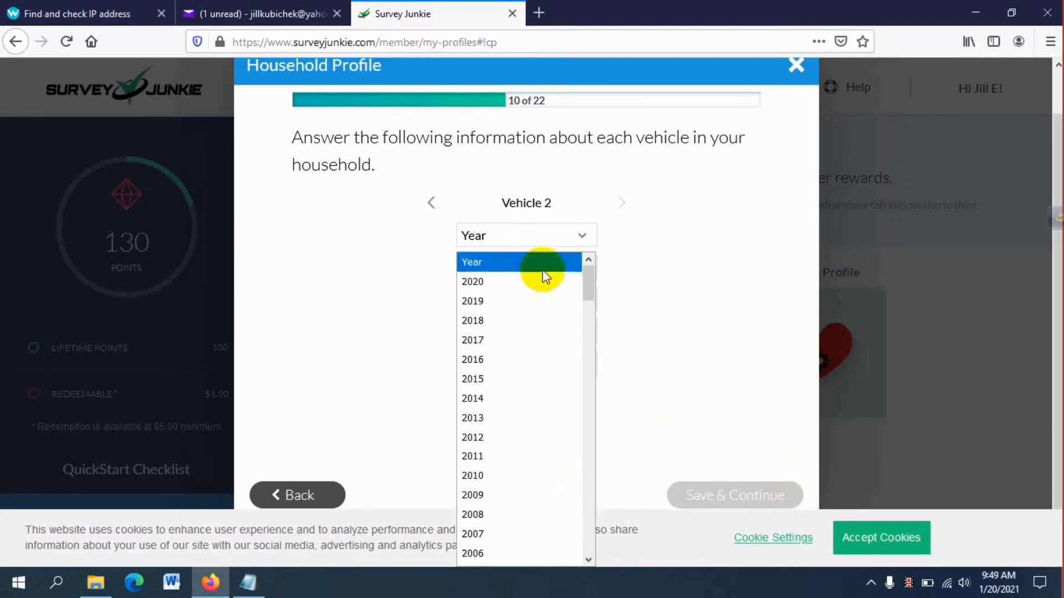
click(531, 310)
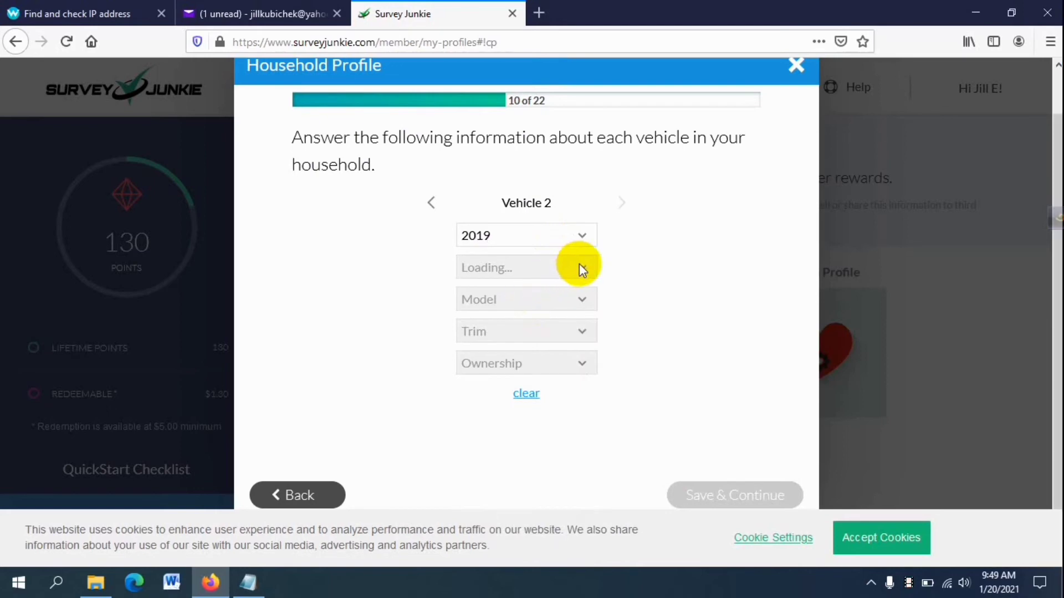
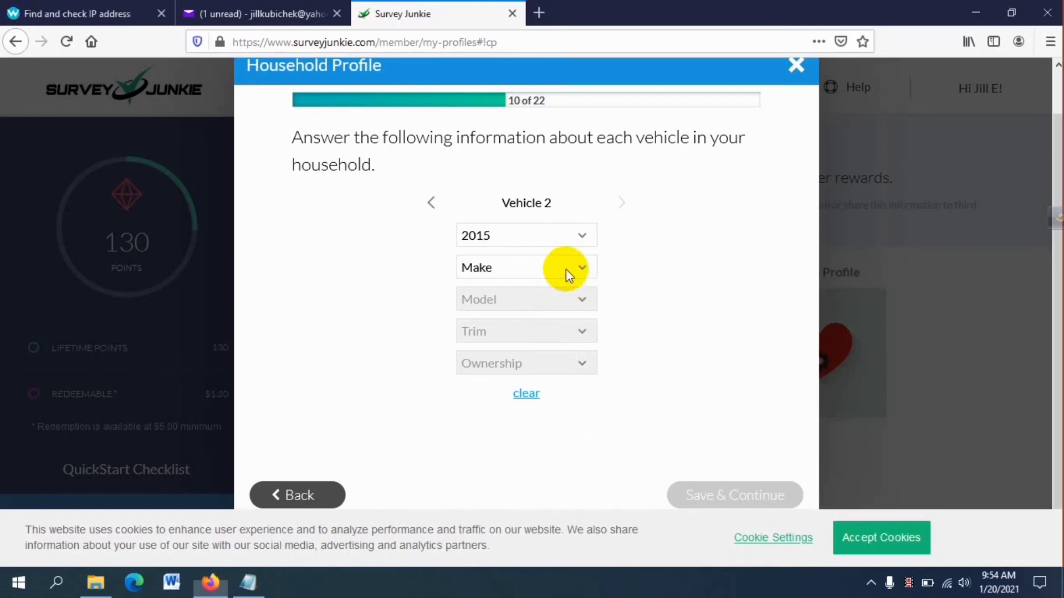
click(567, 268)
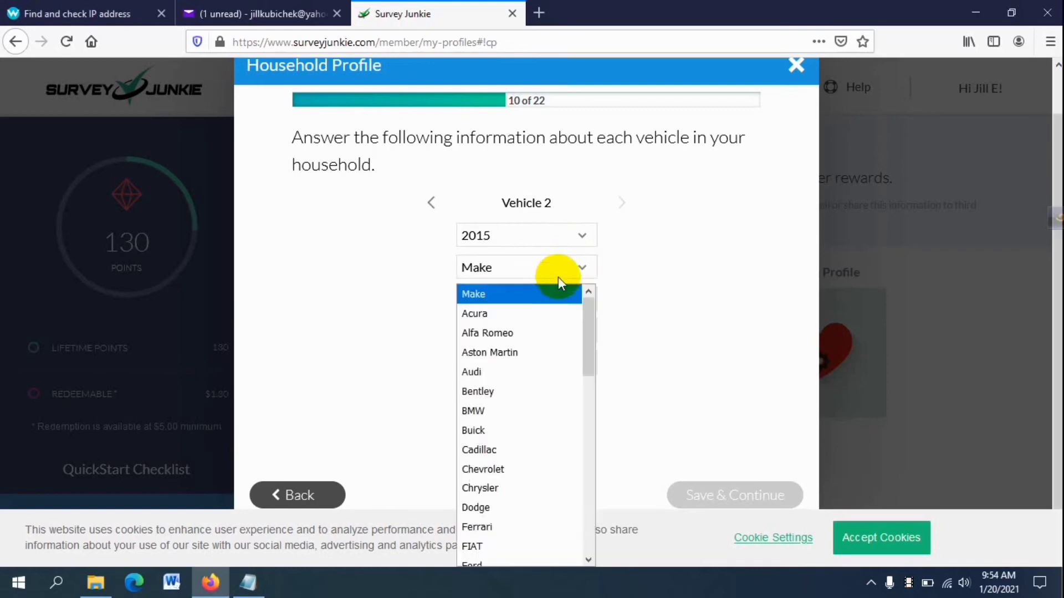
scroll(535, 358, down, 1)
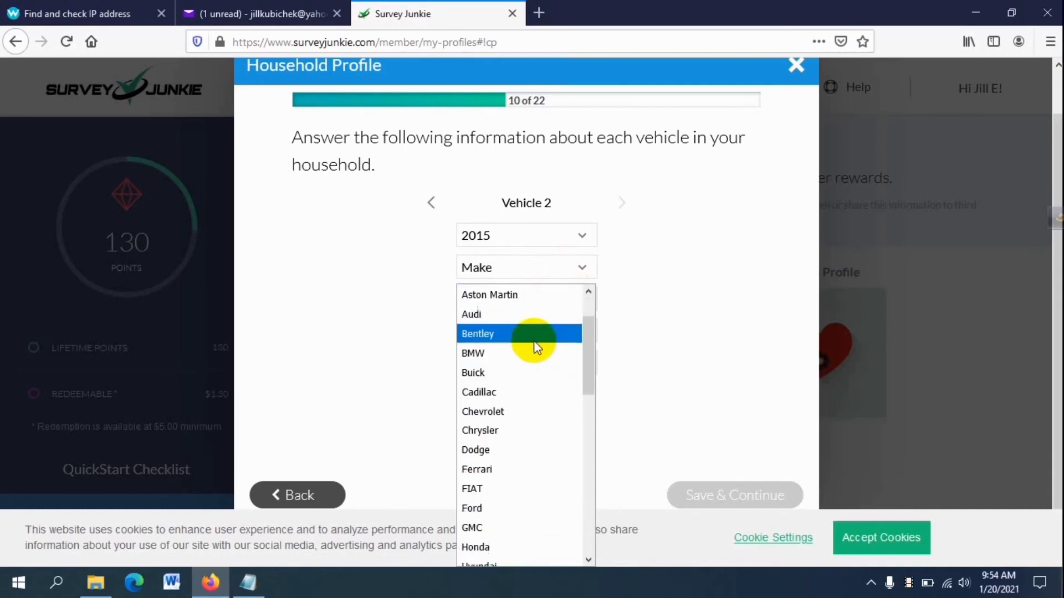
scroll(535, 344, up, 1)
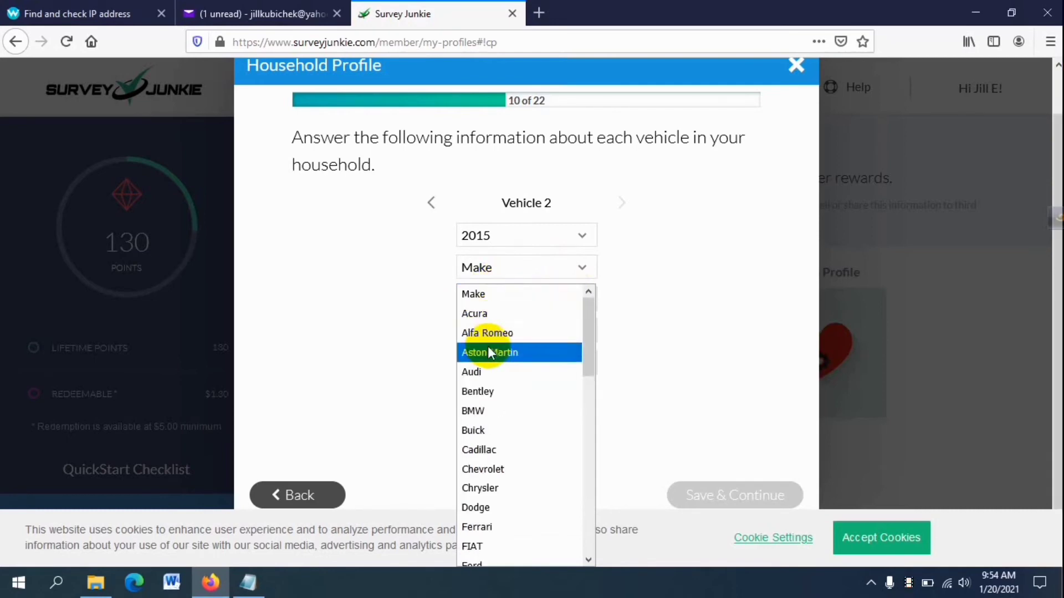
scroll(488, 352, down, 2)
scroll(488, 360, down, 3)
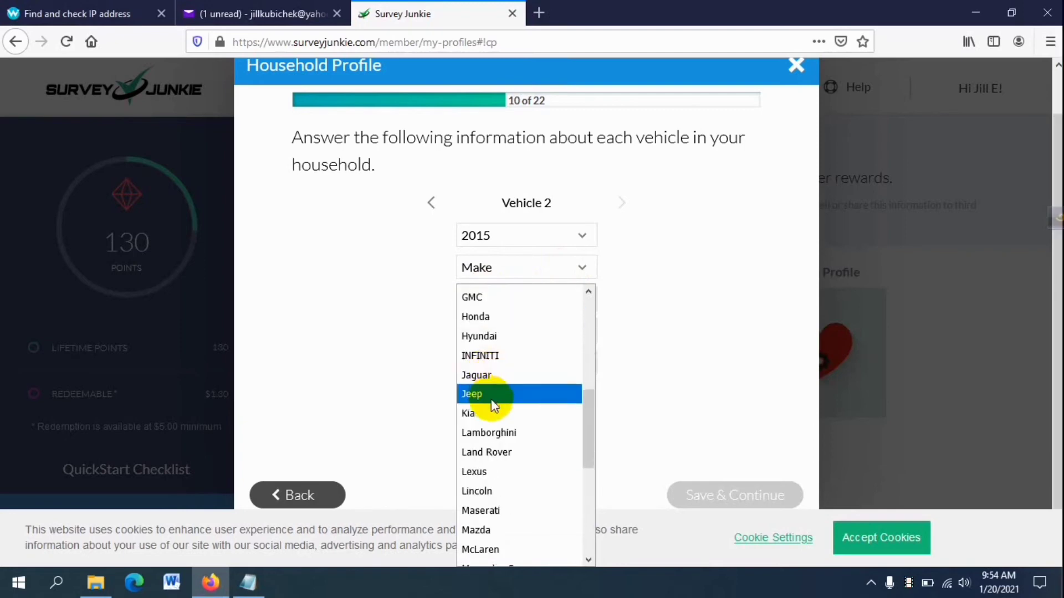
scroll(491, 399, down, 2)
scroll(497, 431, down, 1)
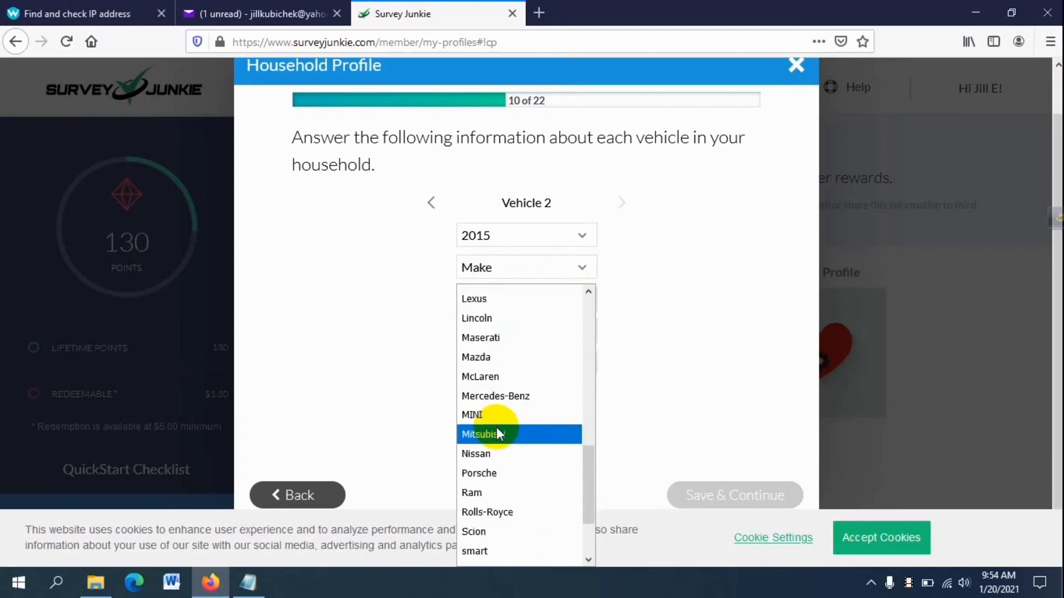
scroll(500, 465, down, 1)
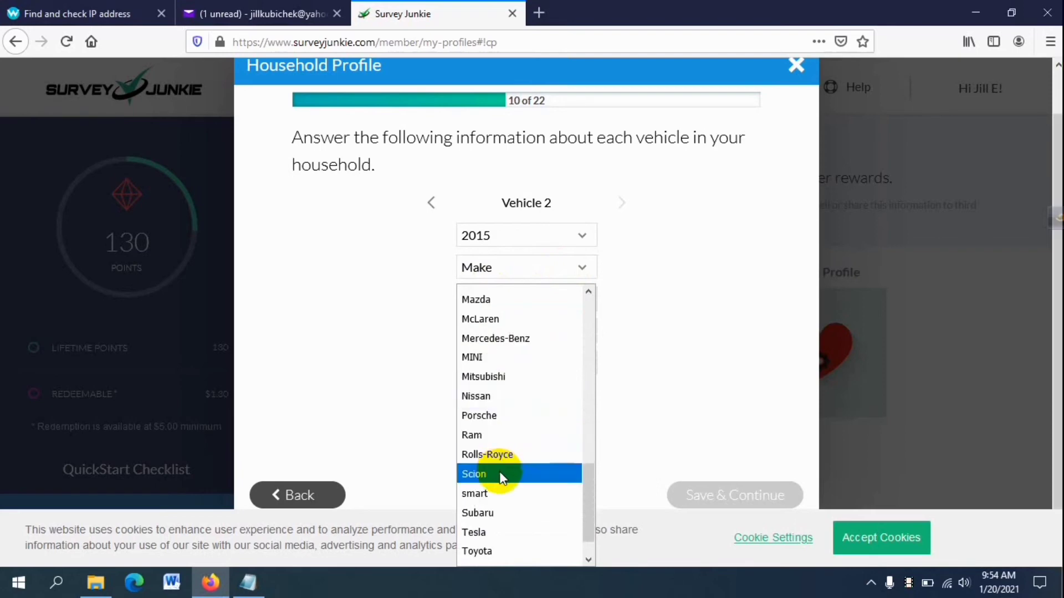
scroll(502, 482, down, 1)
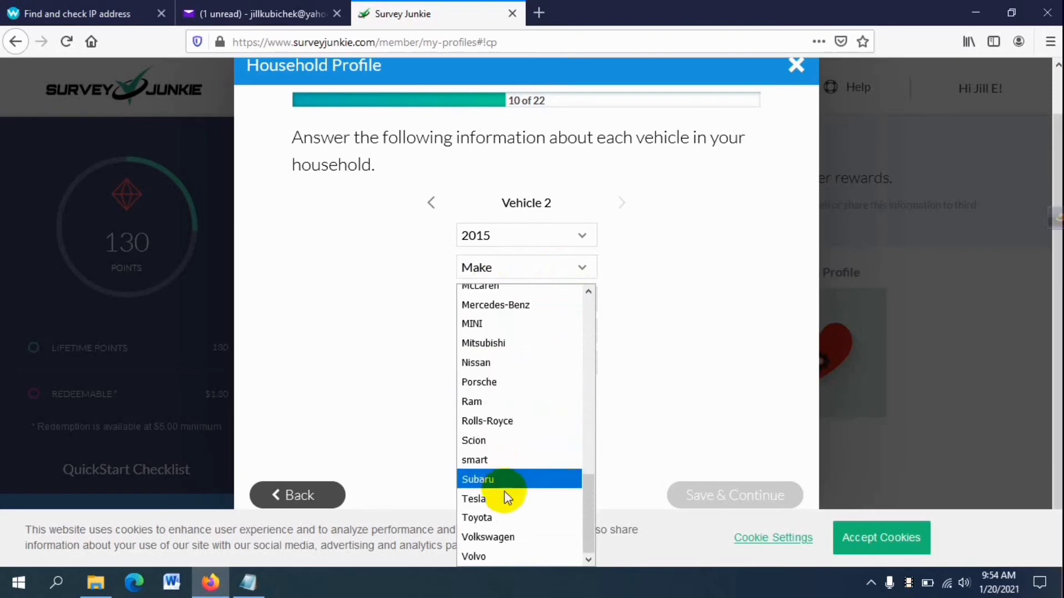
click(515, 519)
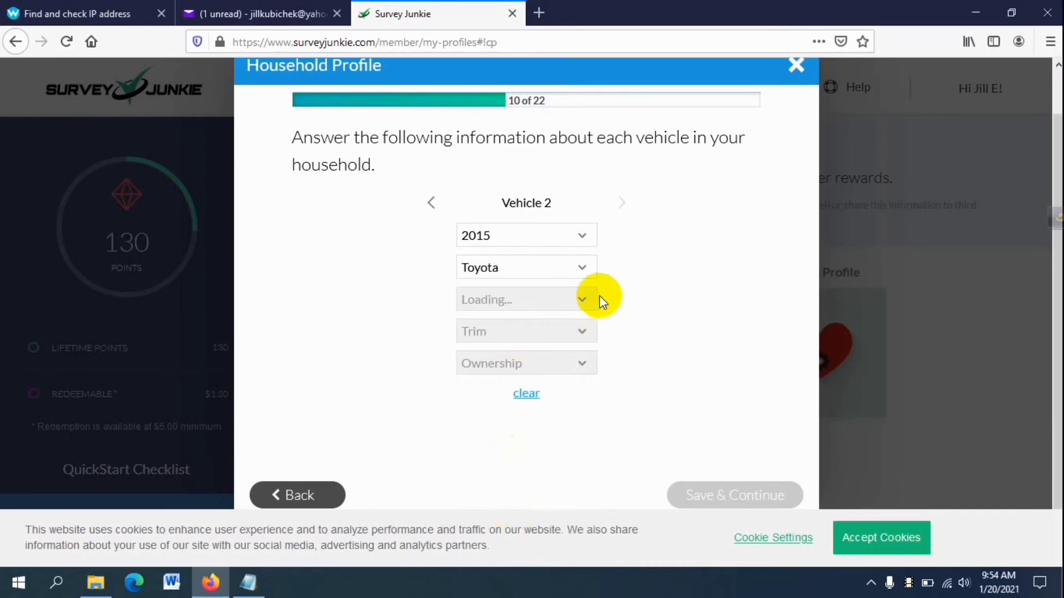
Step: Choose Corolla as the model of Vehicle 2
click(528, 305)
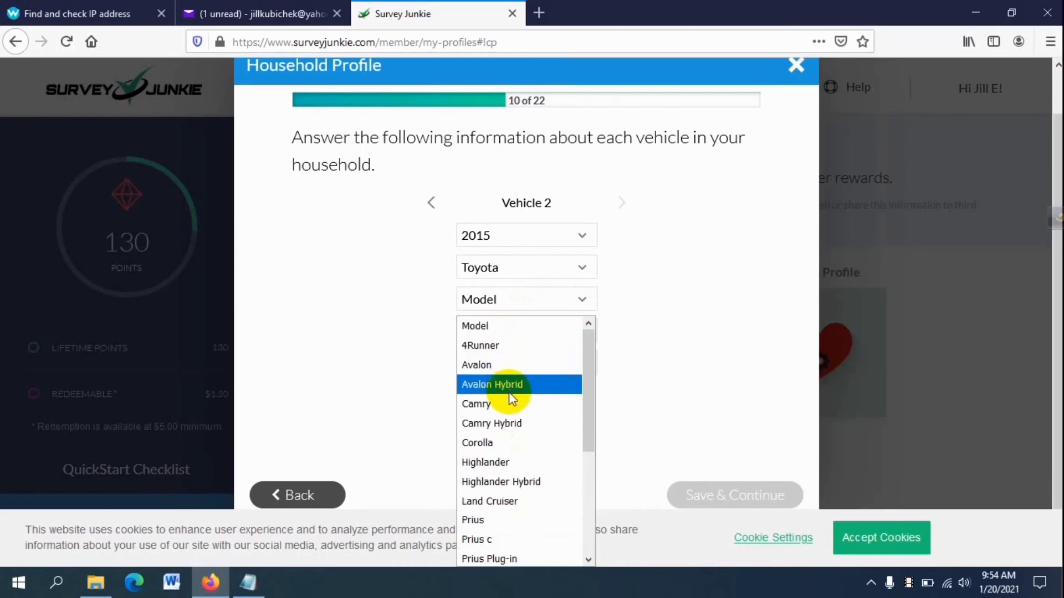
scroll(509, 402, down, 1)
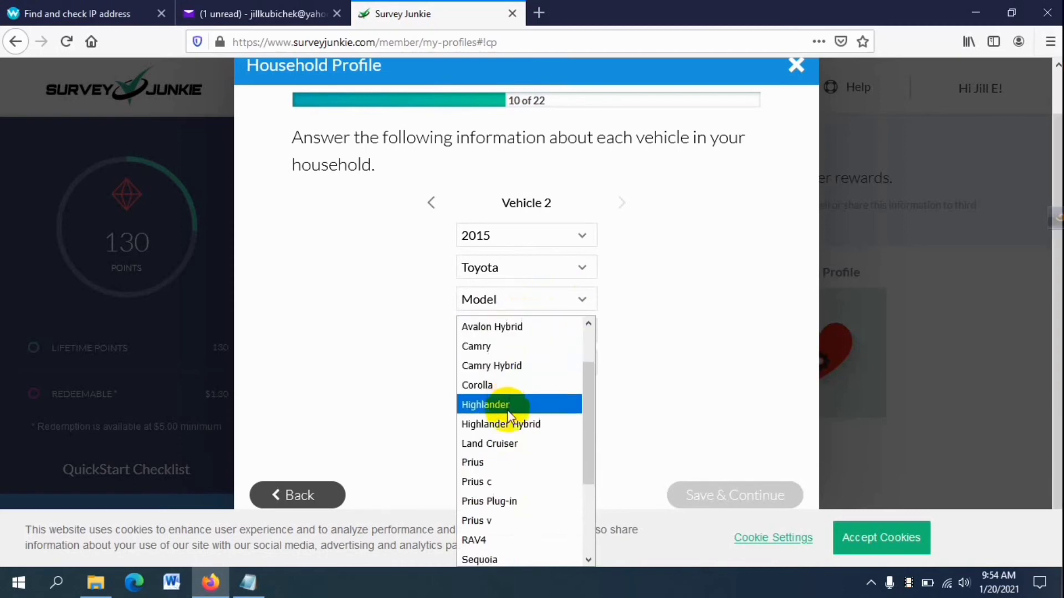
scroll(510, 438, down, 1)
scroll(512, 480, down, 1)
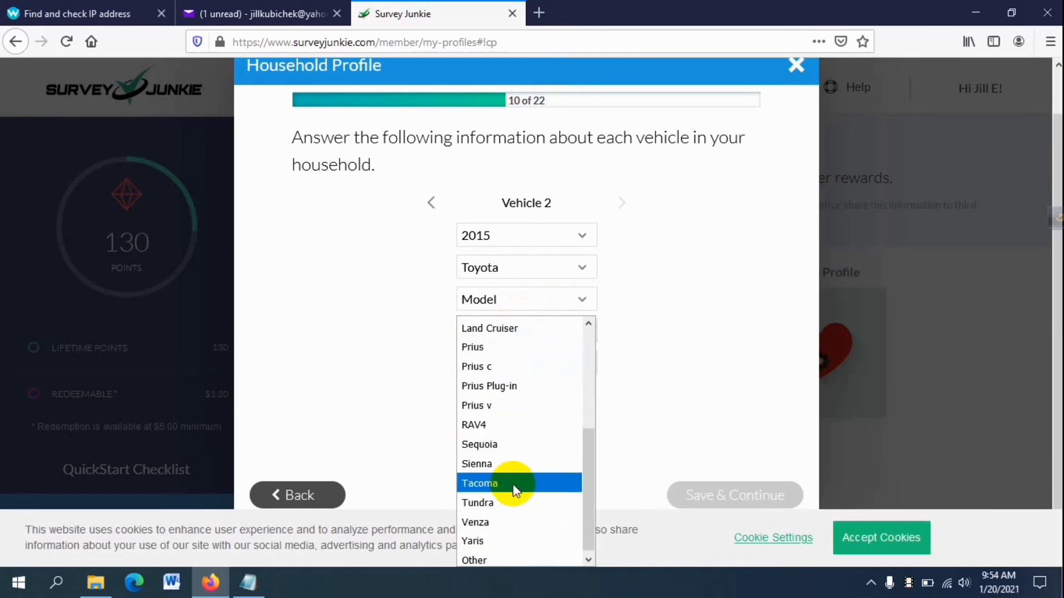
scroll(514, 496, down, 1)
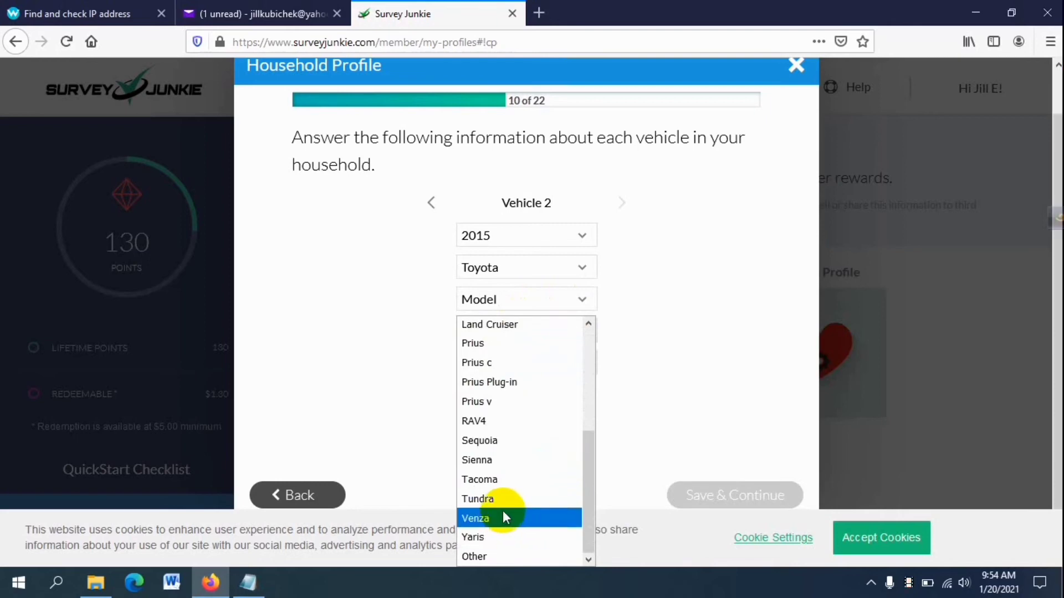
scroll(503, 510, up, 3)
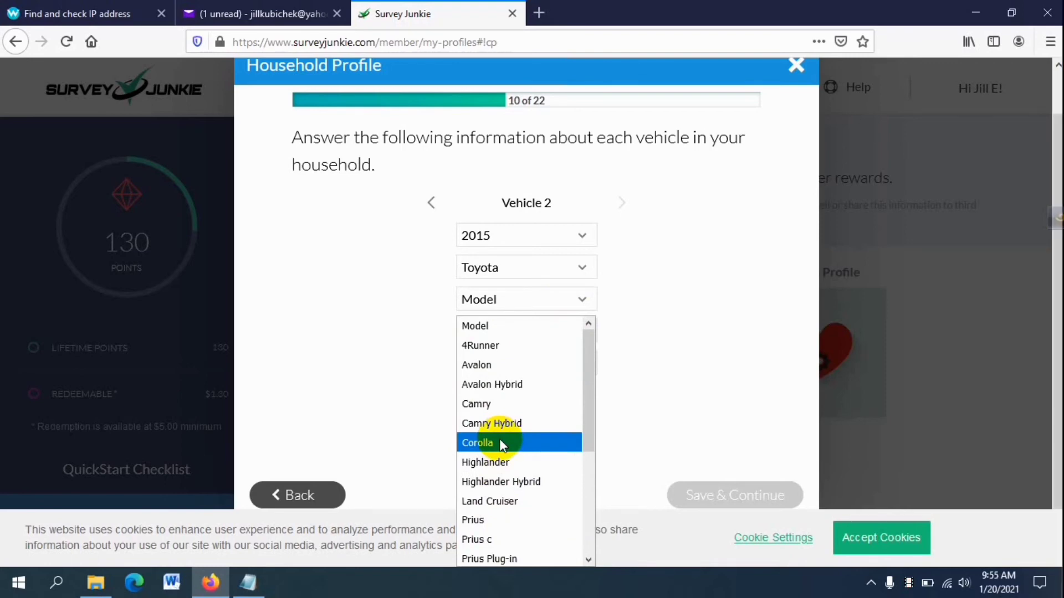
click(500, 442)
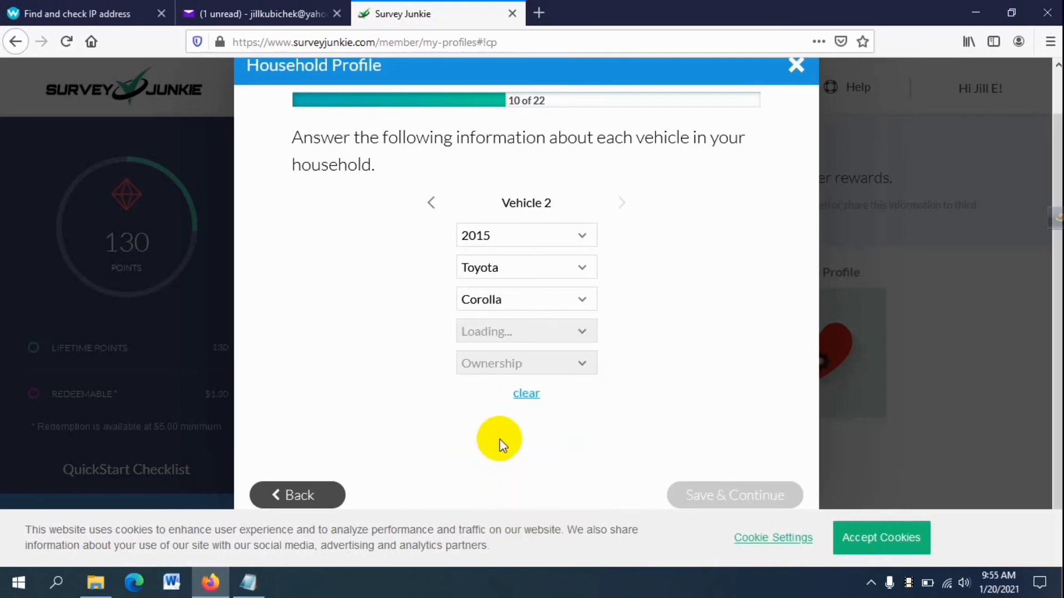
Step: Set Vehicle 2's trim to L - Sedan and its ownership to Own, and save the vehicle details
click(578, 335)
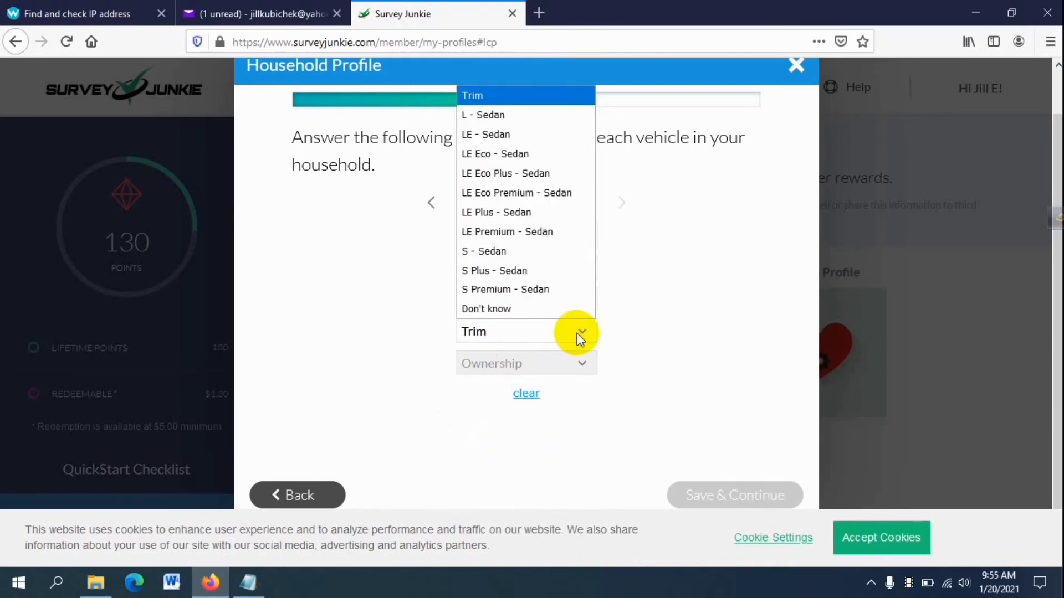
click(503, 114)
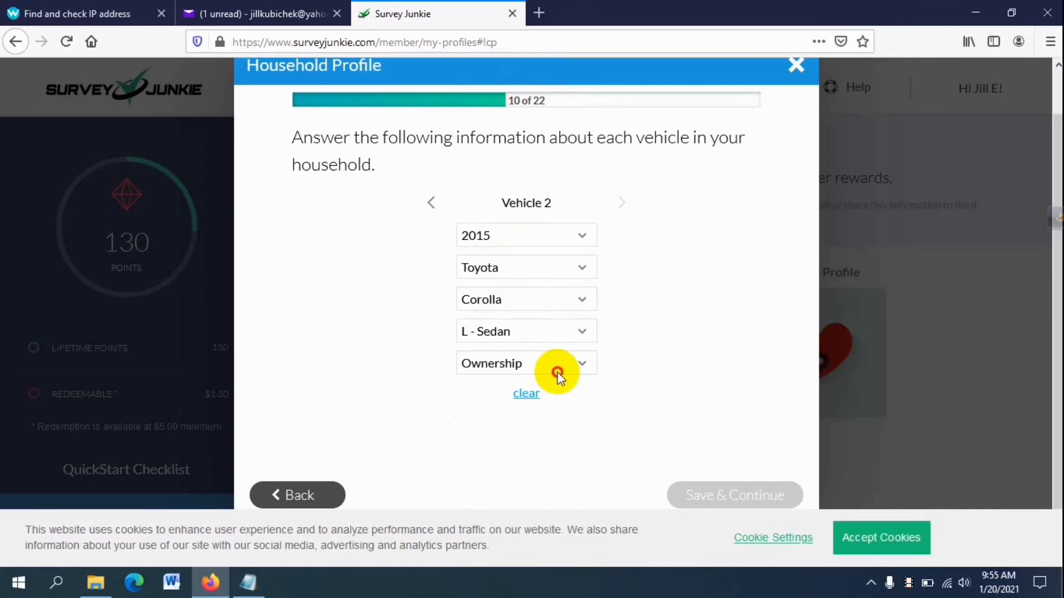
click(558, 375)
click(482, 430)
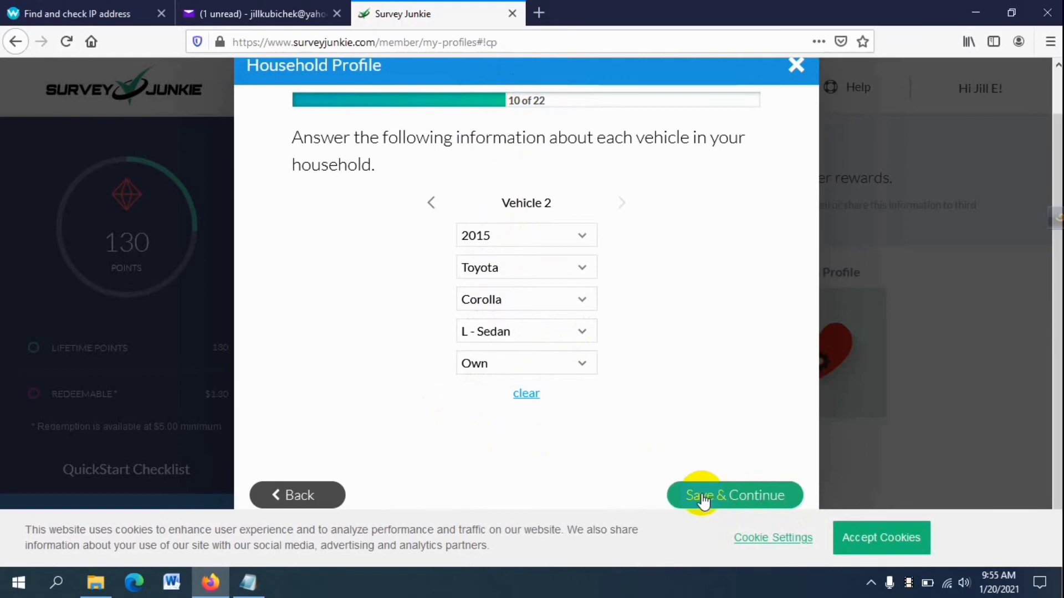
click(736, 501)
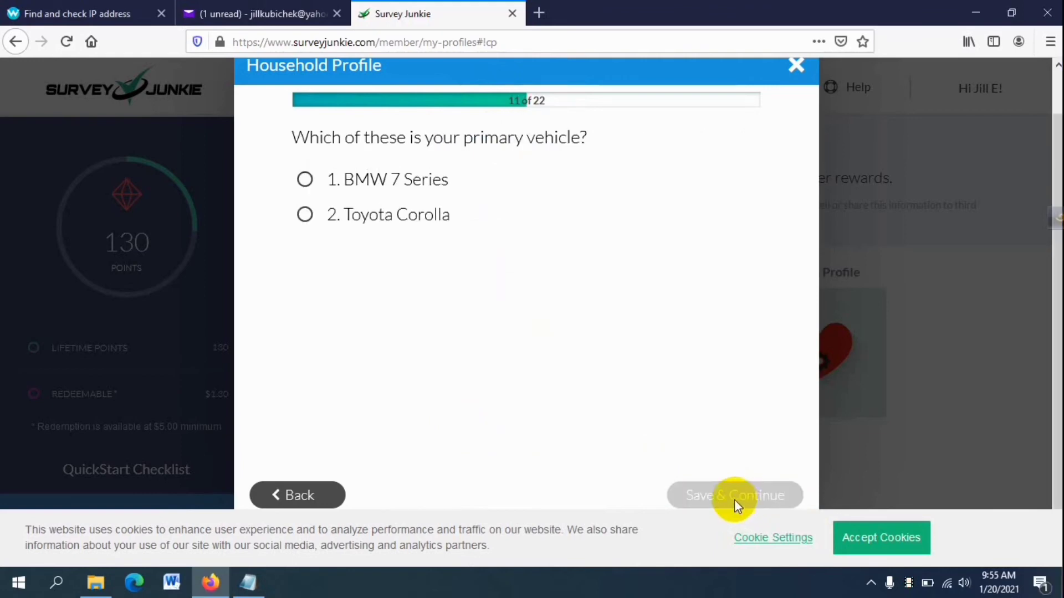
Step: Answer Toyota Corolla as the primary vehicle and New Purchase for how the main car was acquired
click(375, 222)
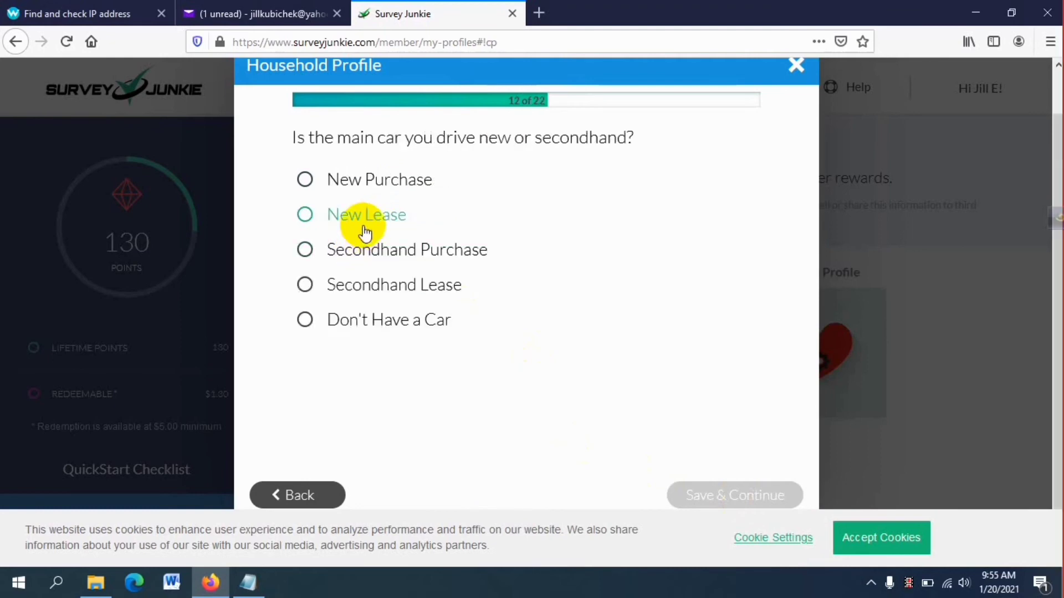
click(388, 189)
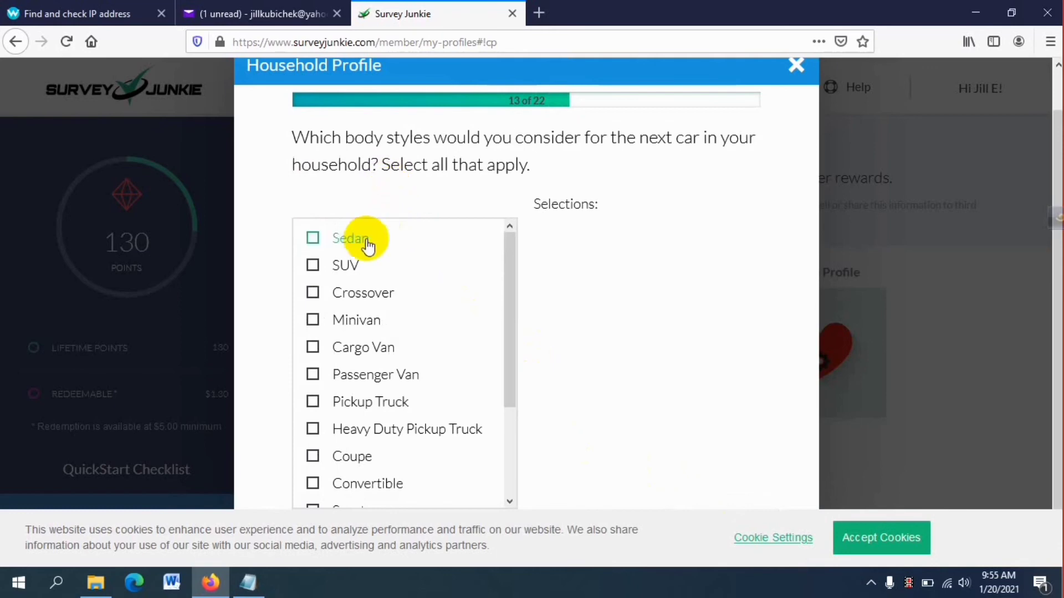
Step: Select Sedan as the body style considered for the household's next car and save the answer
click(352, 238)
scroll(387, 271, down, 5)
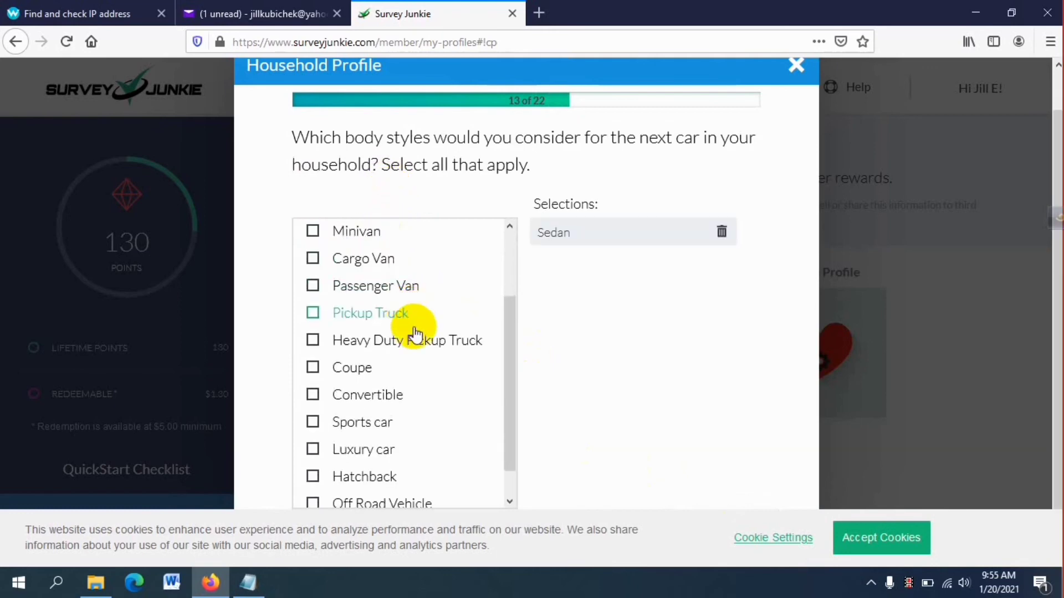
scroll(451, 388, down, 2)
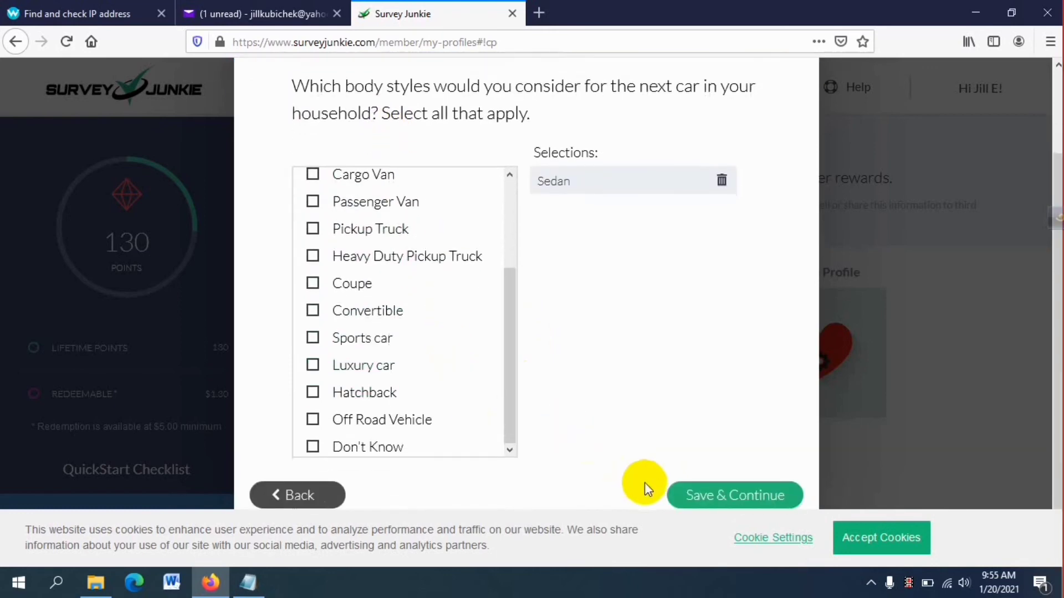
click(704, 496)
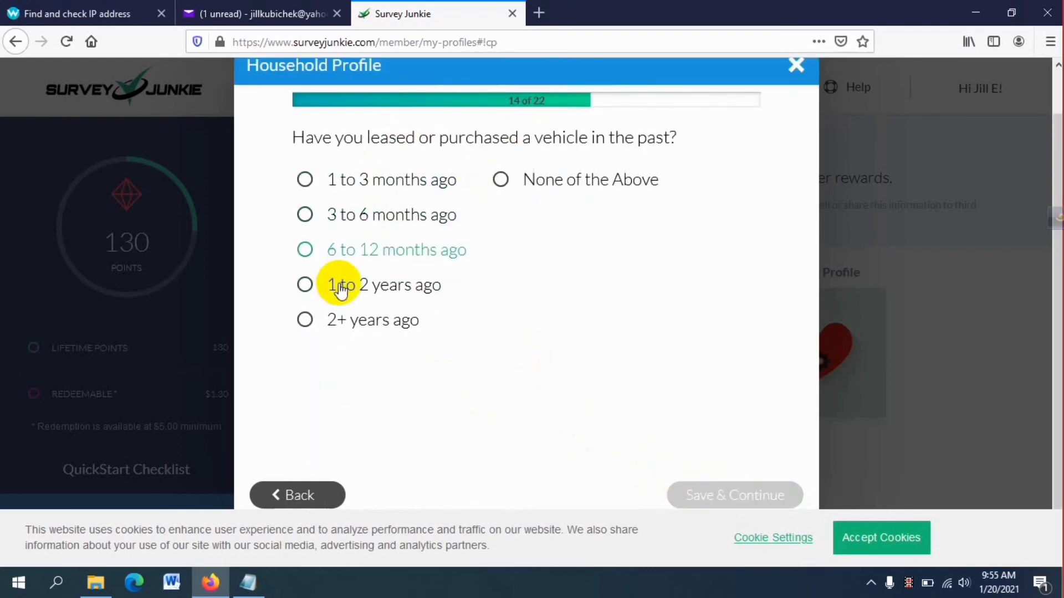
Step: Answer 6 to 12 months ago for the past vehicle purchase and the next 3 to 6 months for the intended one, and save
click(369, 248)
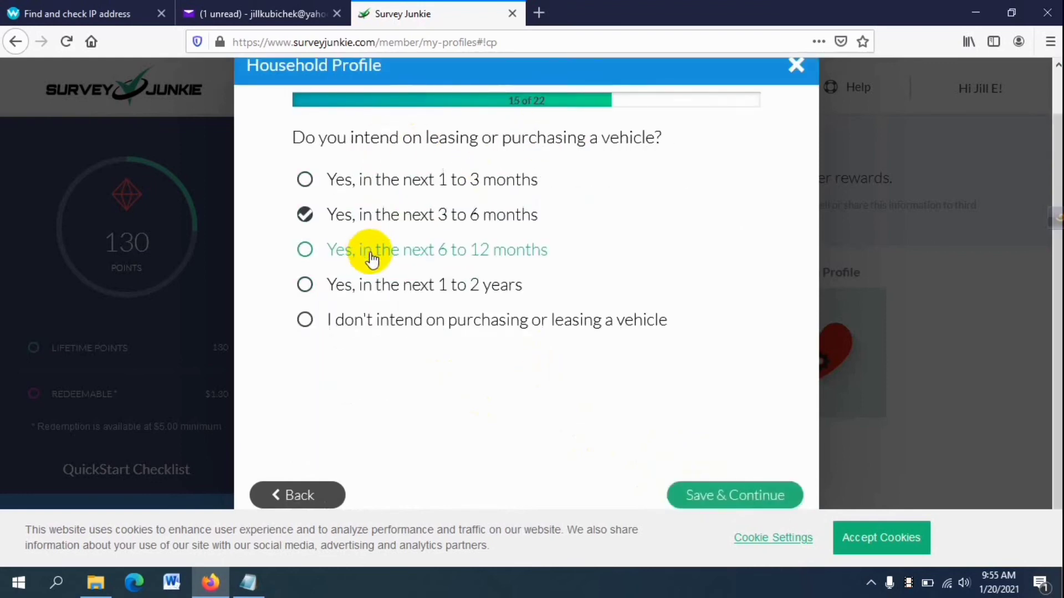
click(699, 506)
Step: Select iPhone, Android Smartphone, 3D Television and Smart Television as the household's high-tech devices and save the answer
scroll(376, 345, down, 2)
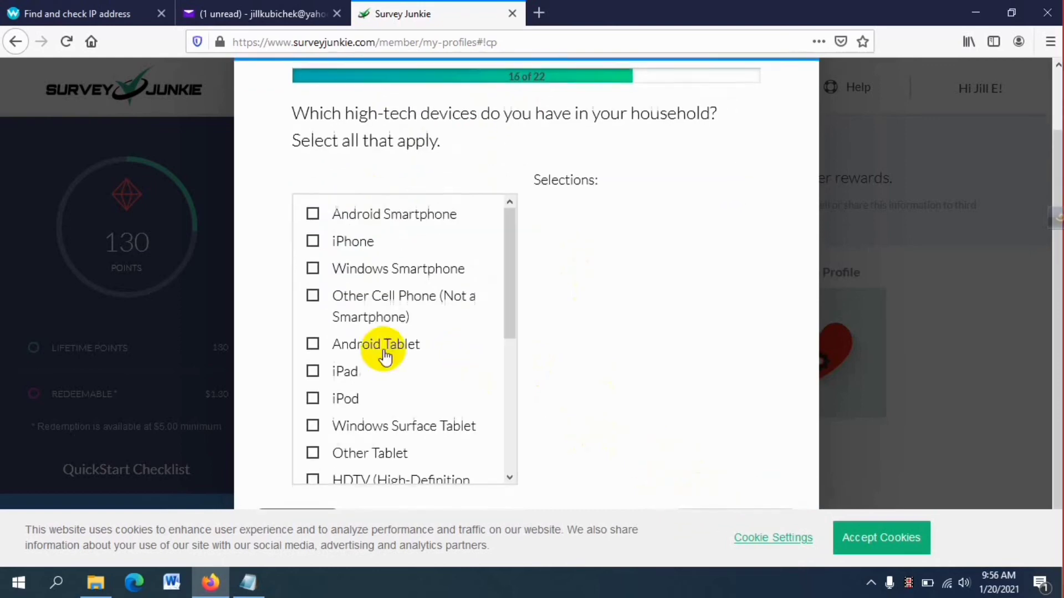
click(348, 228)
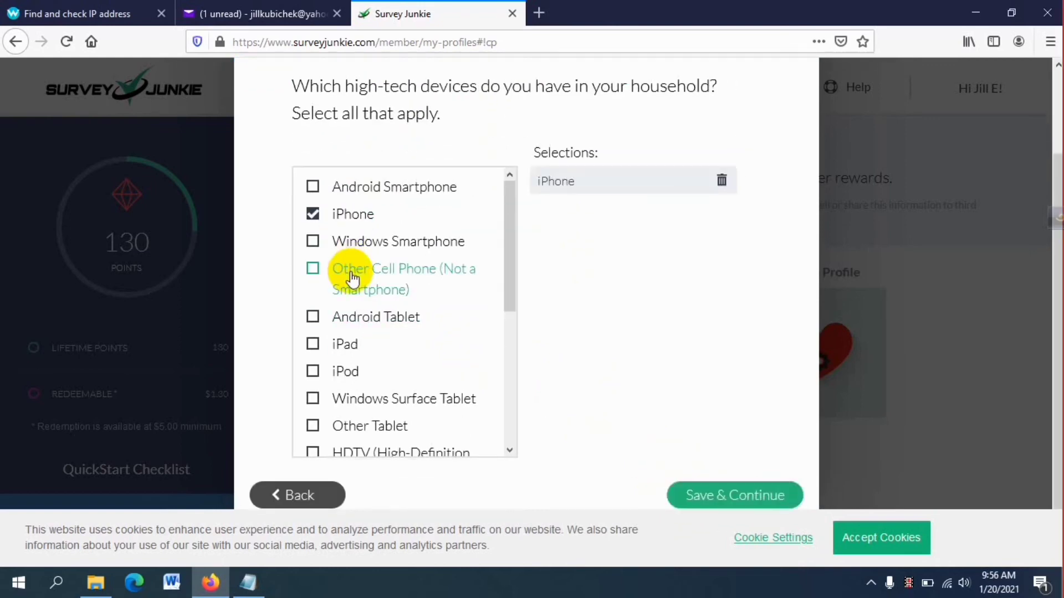
click(383, 185)
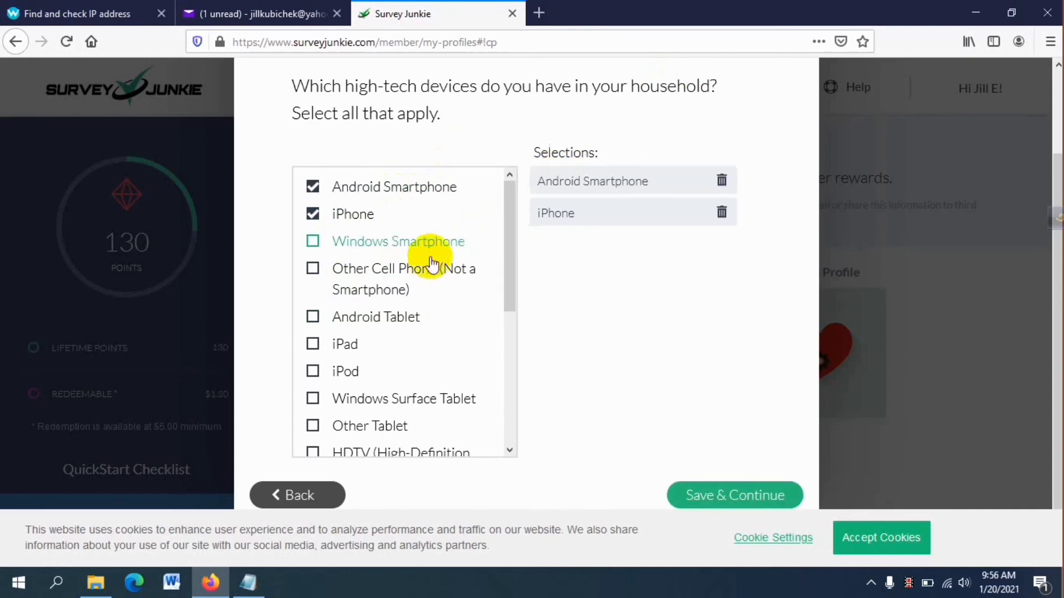
scroll(413, 316, down, 2)
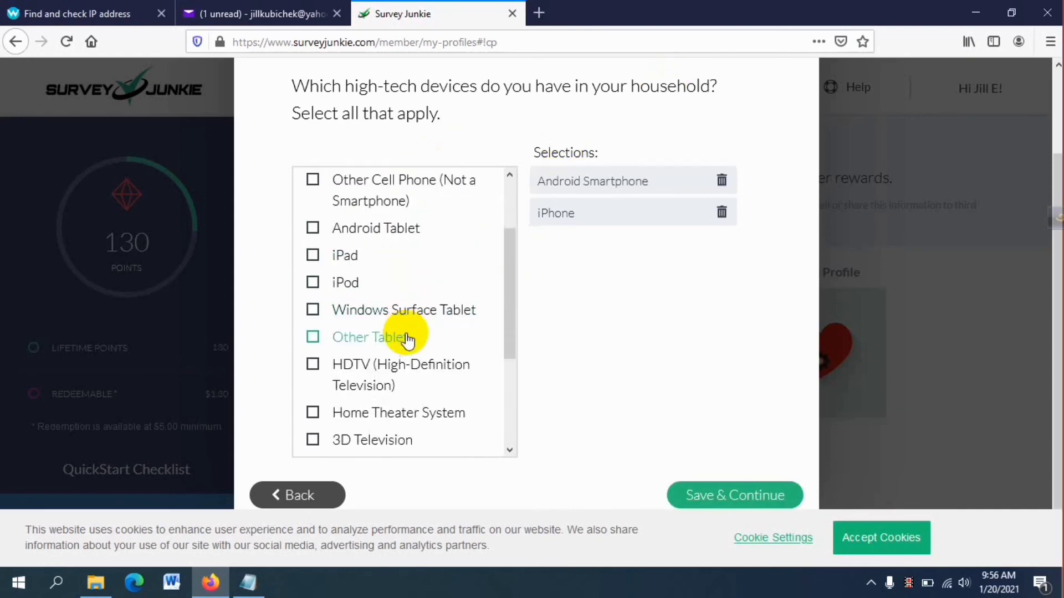
click(389, 438)
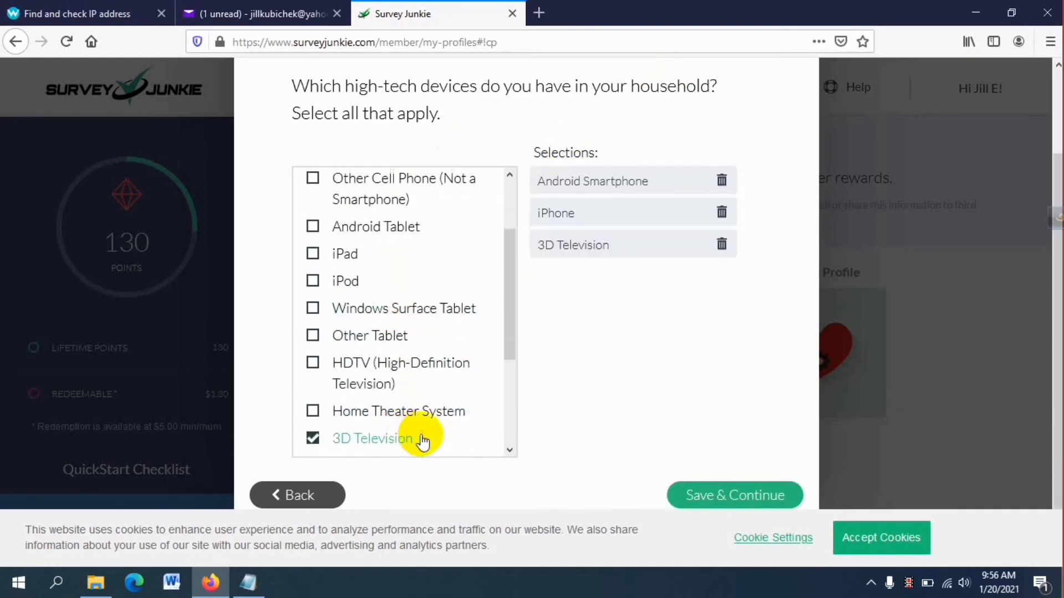
scroll(427, 435, down, 3)
scroll(410, 374, up, 2)
scroll(404, 332, down, 2)
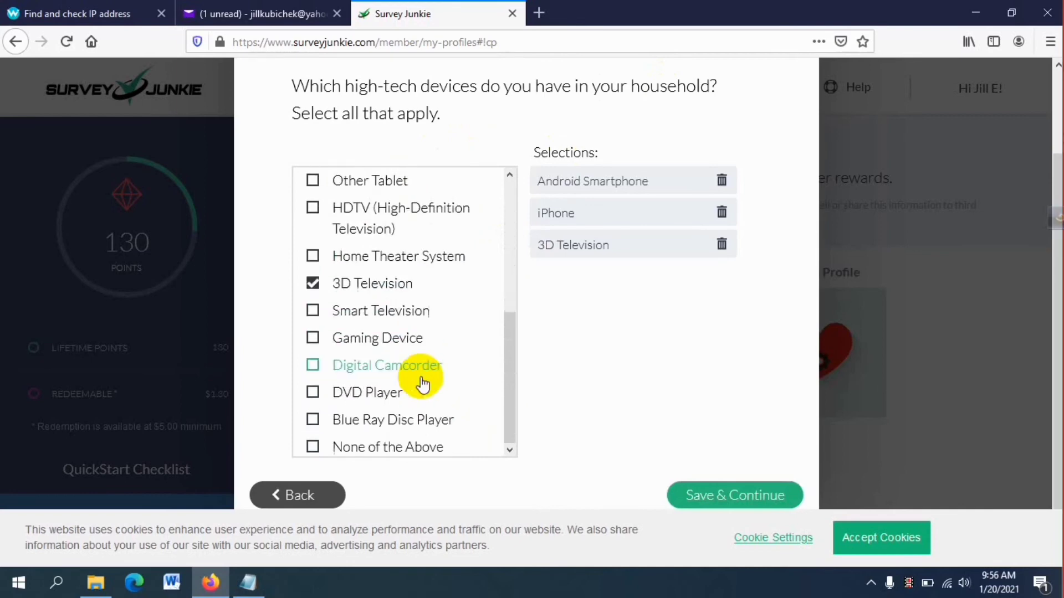
click(387, 321)
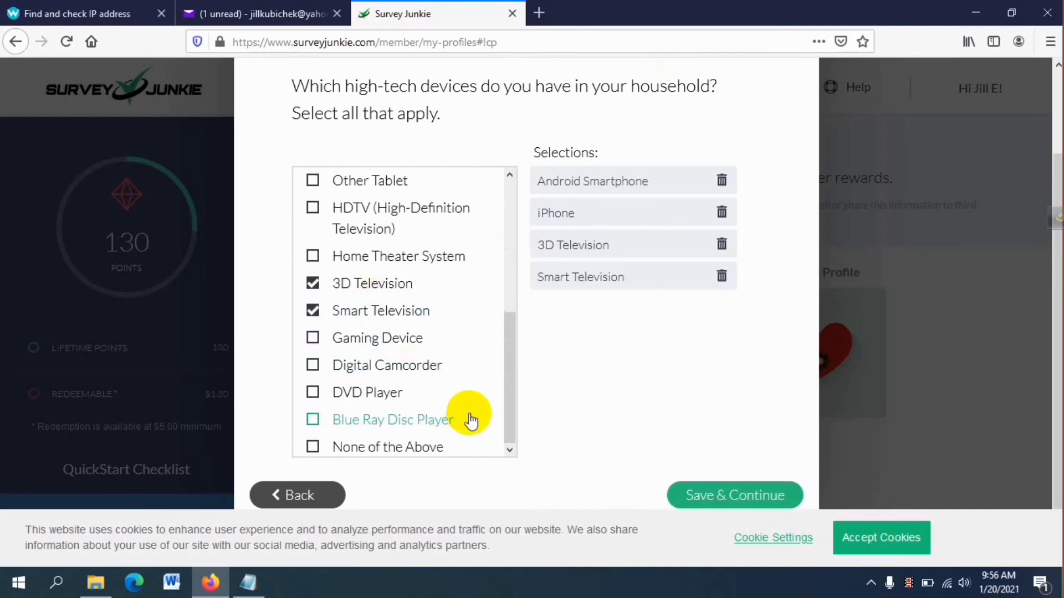
click(717, 501)
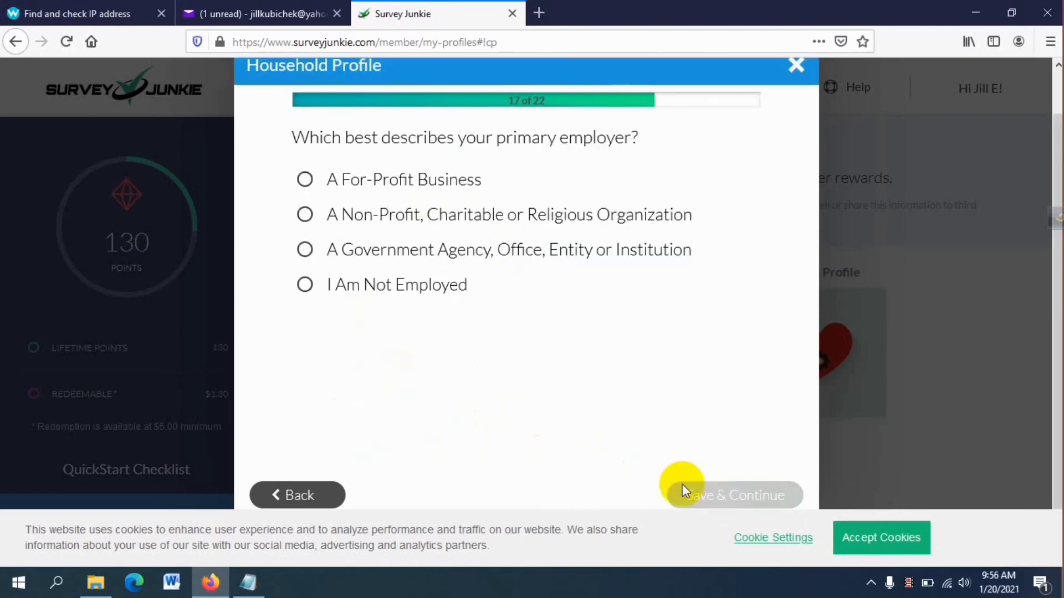
Step: Answer A Government Agency, Office, Entity or Institution as the primary employer and More Than 10 Years in the industry
click(377, 252)
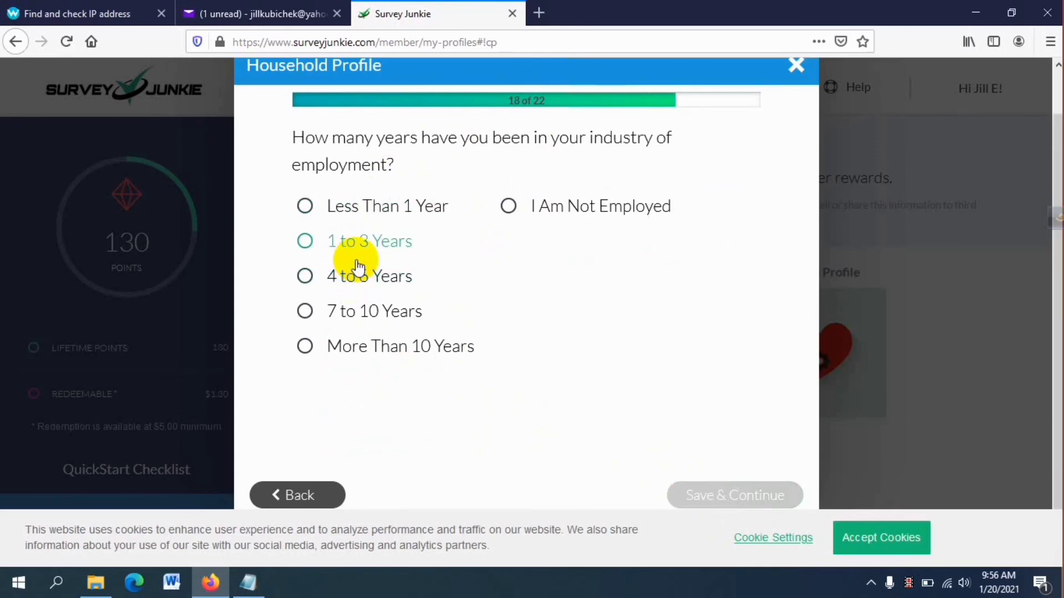
click(361, 348)
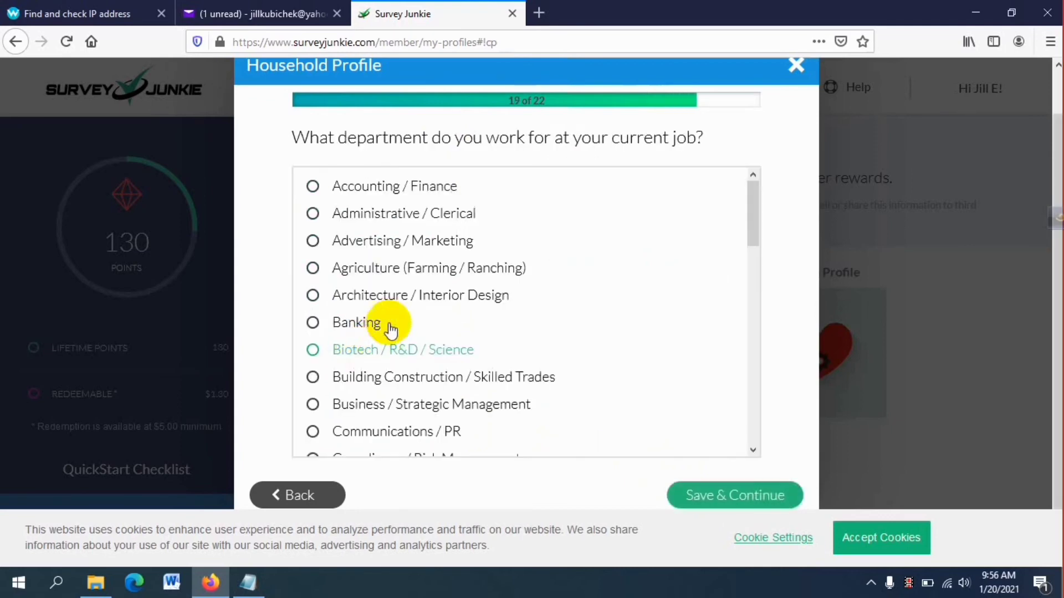
Step: Choose Information Technology as the department of the current job and save the answer
scroll(400, 299, down, 1)
scroll(399, 306, down, 5)
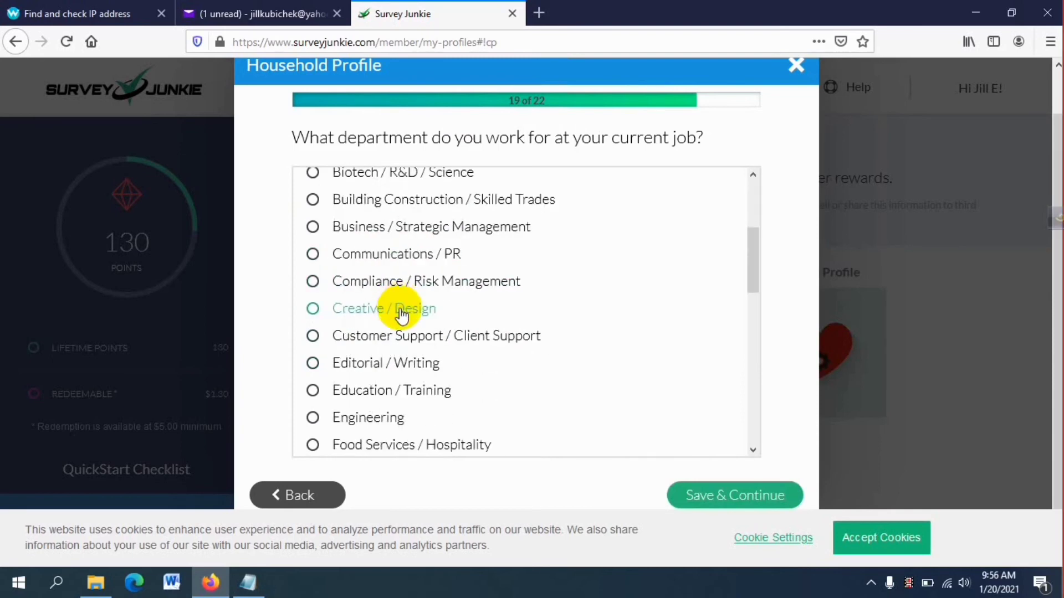
scroll(407, 347, down, 3)
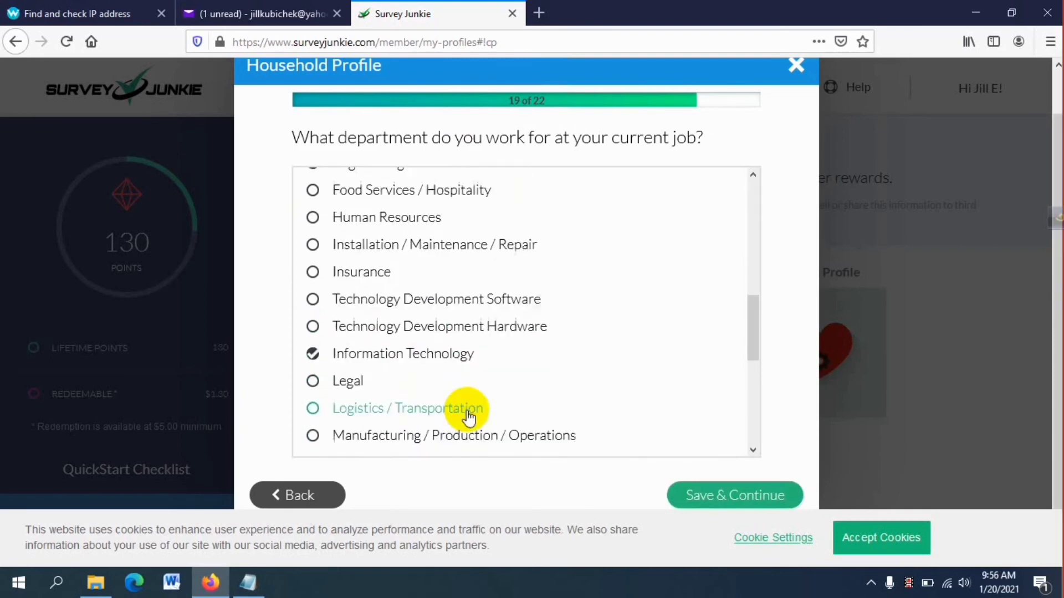
click(693, 496)
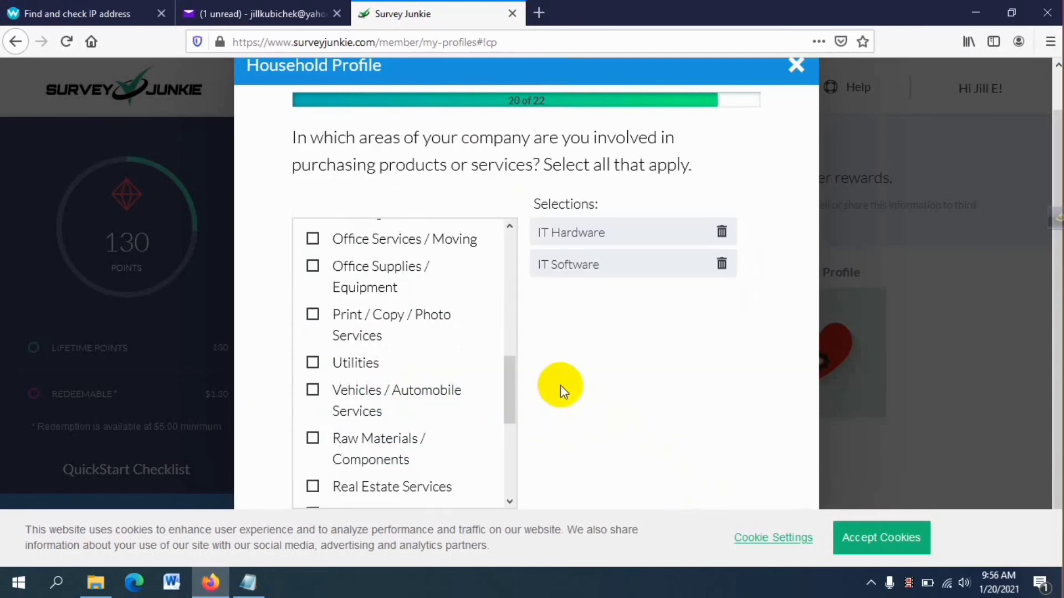
Step: Select IT Hardware and IT Software as the company areas with purchasing involvement and save the answer
scroll(560, 384, down, 2)
click(710, 495)
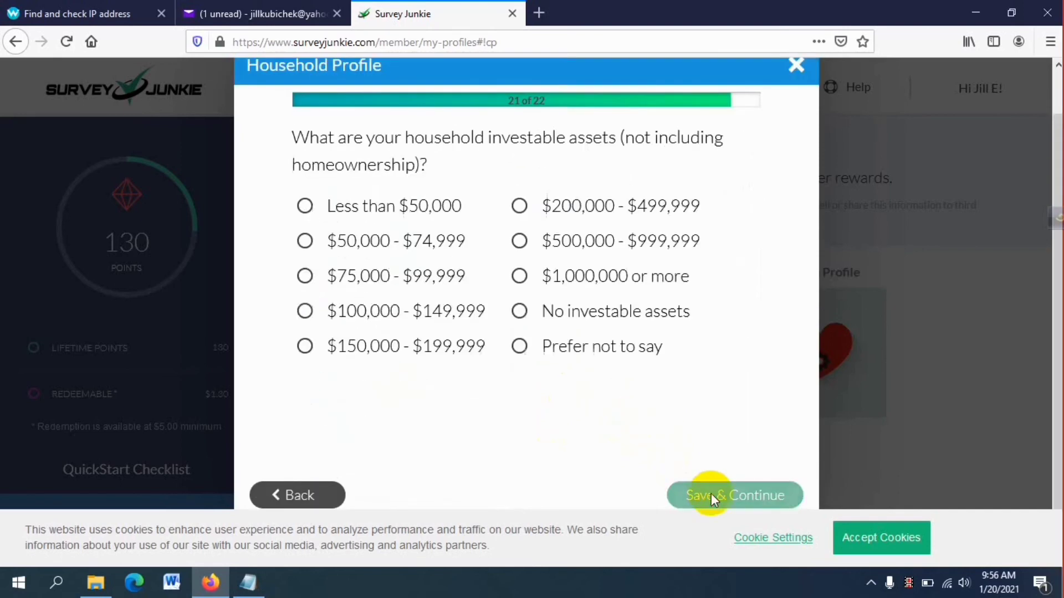
Step: Answer $150,000 - $199,999 for investable assets and Own a home for housing status, and finish the Household Profile
click(371, 348)
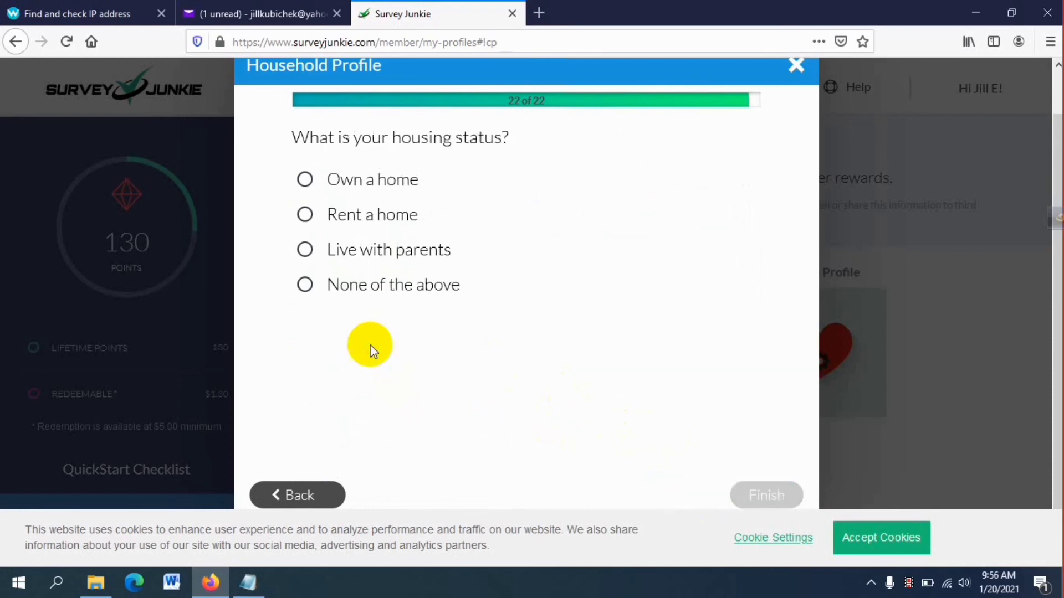
click(376, 186)
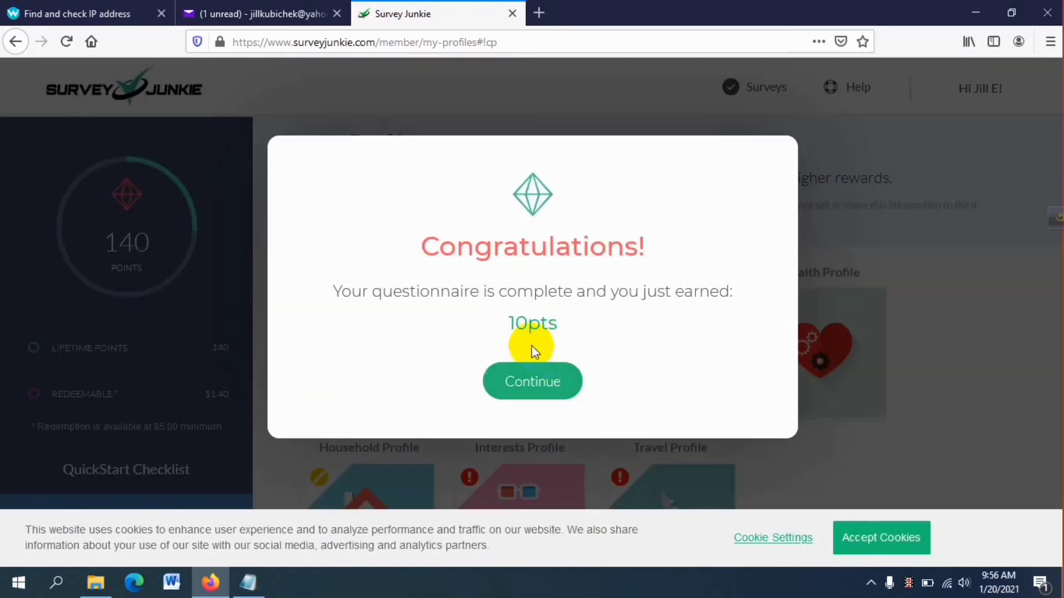
click(533, 388)
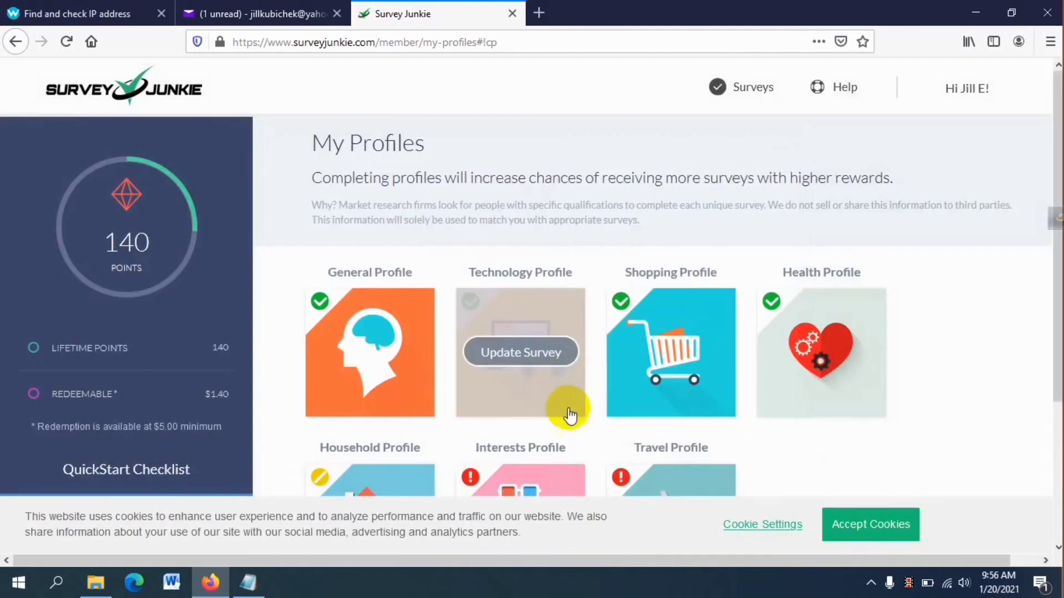
Step: Start the Interests Profile survey and answer 6-10 hours for weekly TV watching
scroll(570, 415, down, 3)
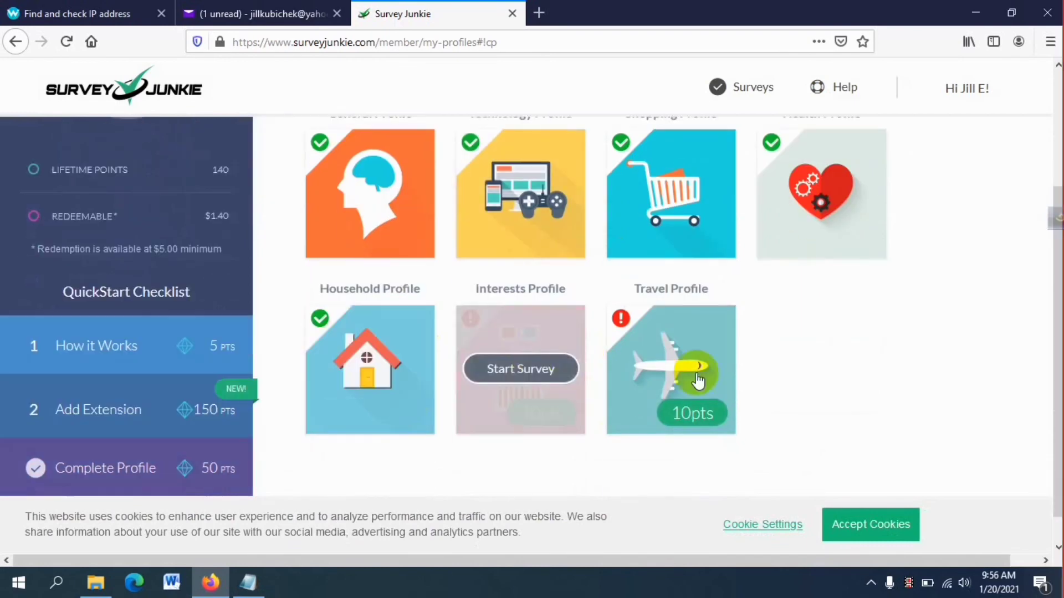
click(513, 369)
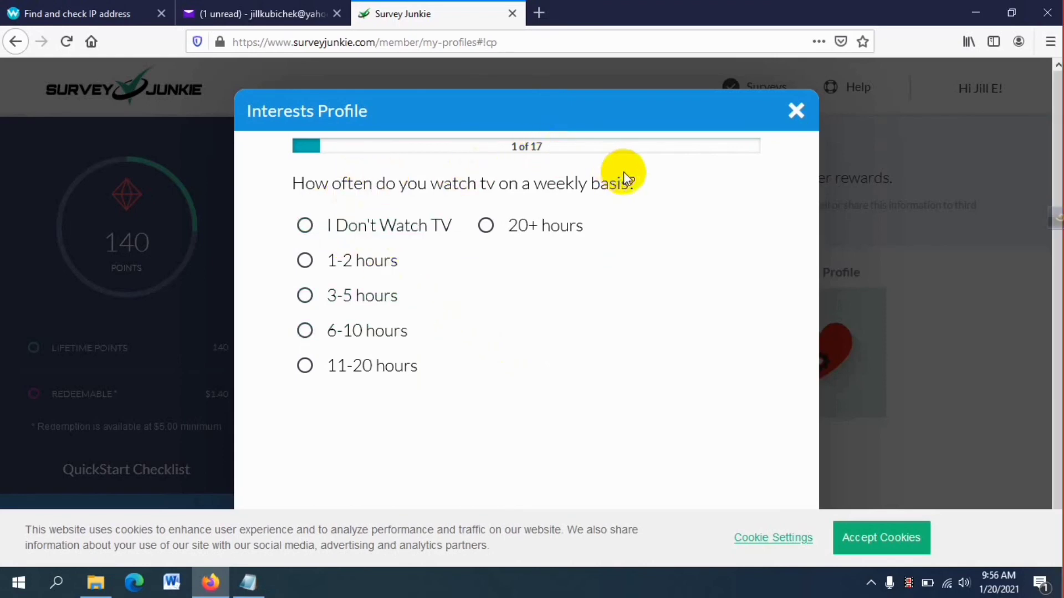
click(366, 332)
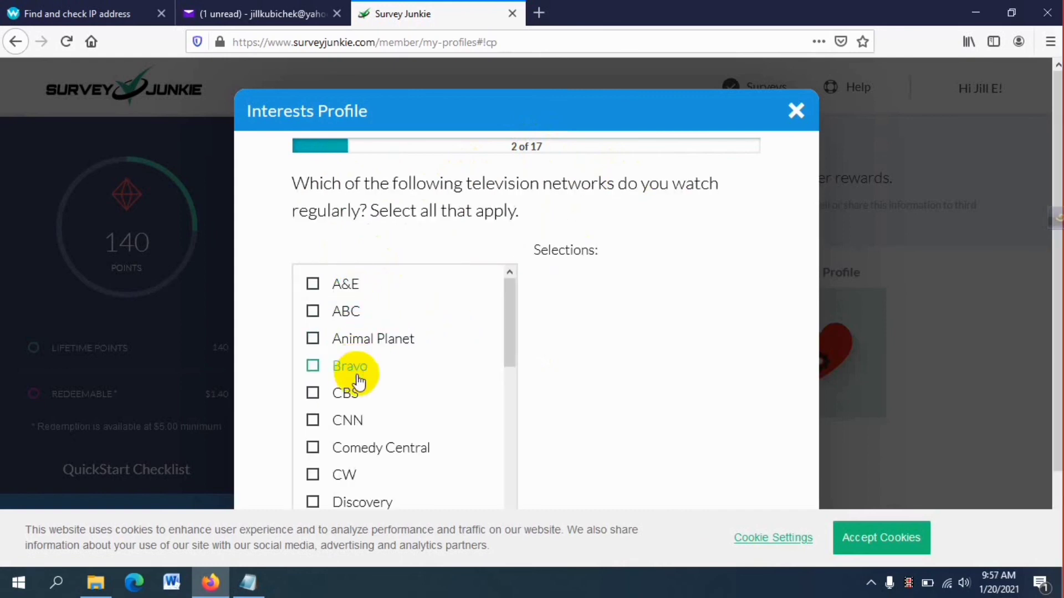
Step: Select FOX, HBO and NBC as the regularly watched television networks and save the answer
scroll(344, 422, down, 3)
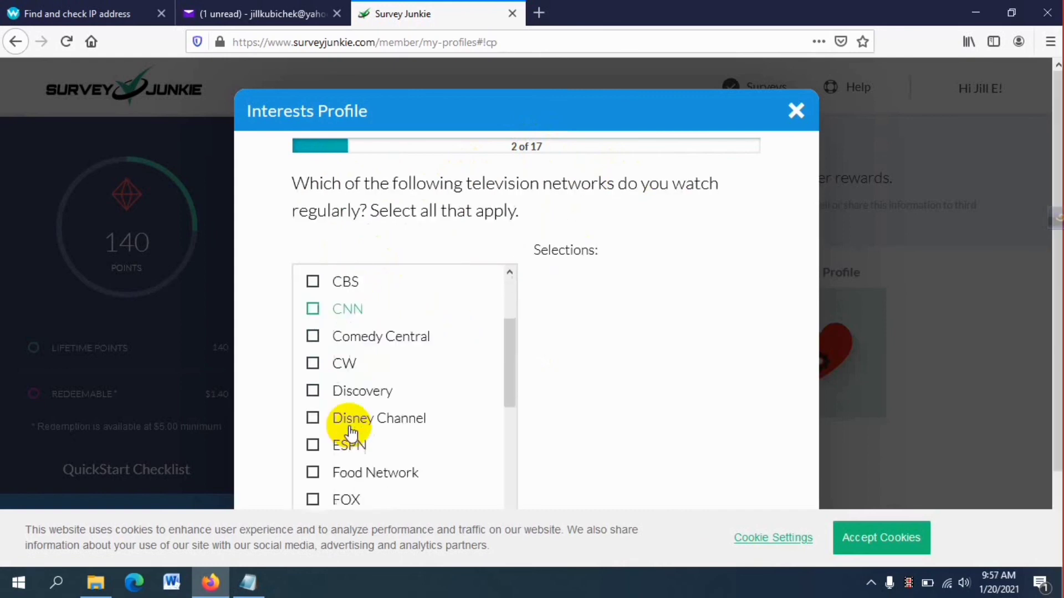
click(351, 435)
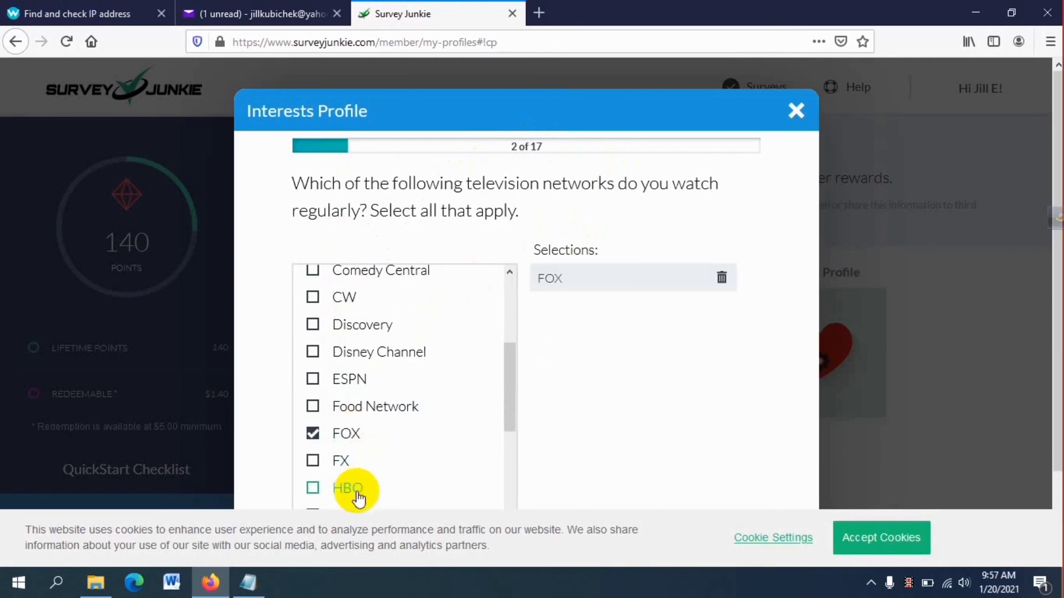
click(357, 489)
scroll(386, 478, down, 1)
scroll(405, 482, down, 1)
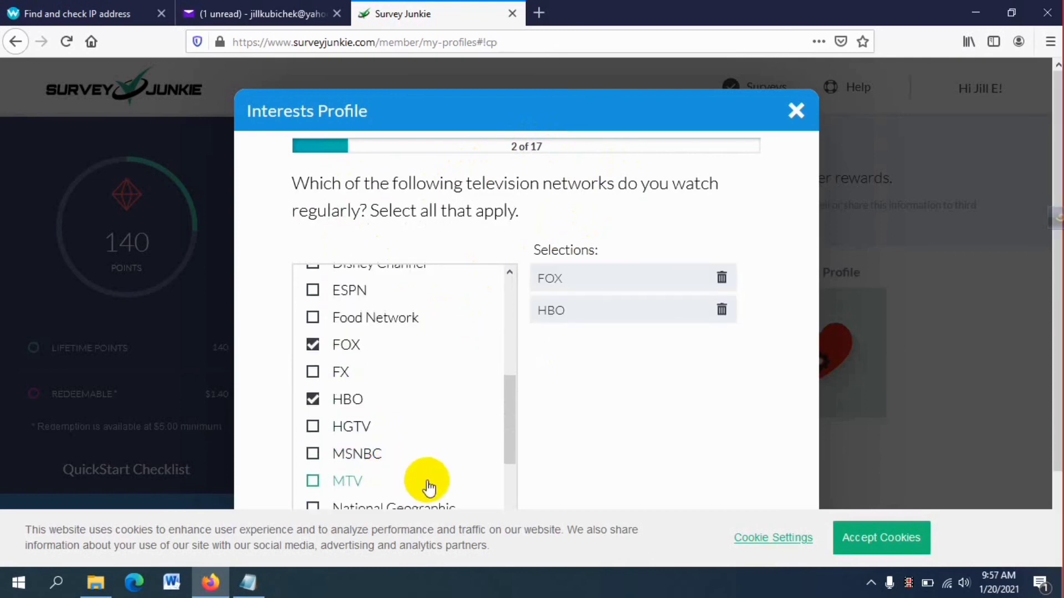
scroll(426, 485, down, 4)
scroll(388, 432, up, 2)
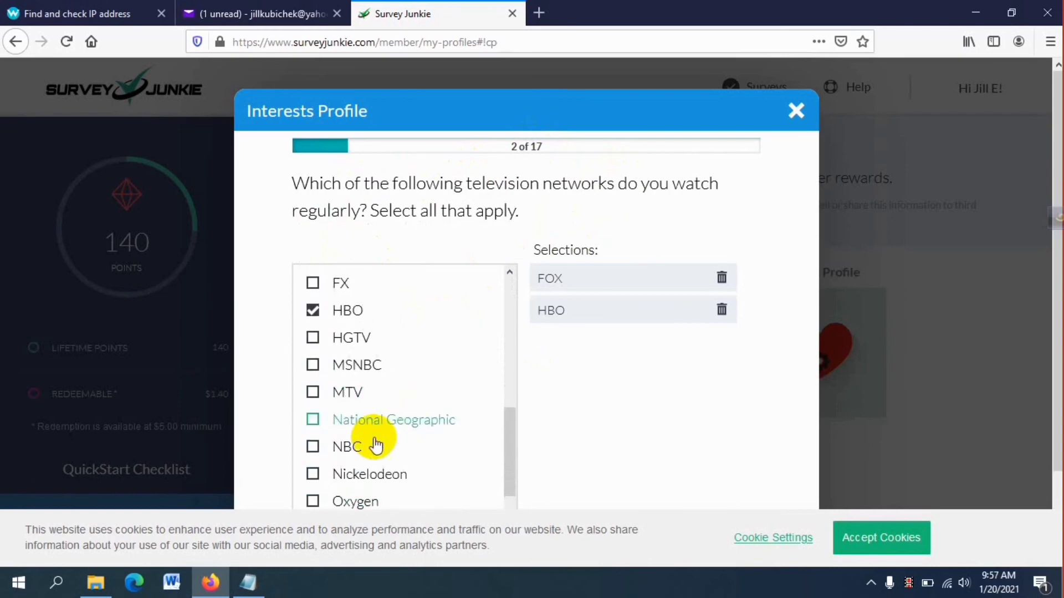
click(353, 451)
scroll(498, 451, down, 6)
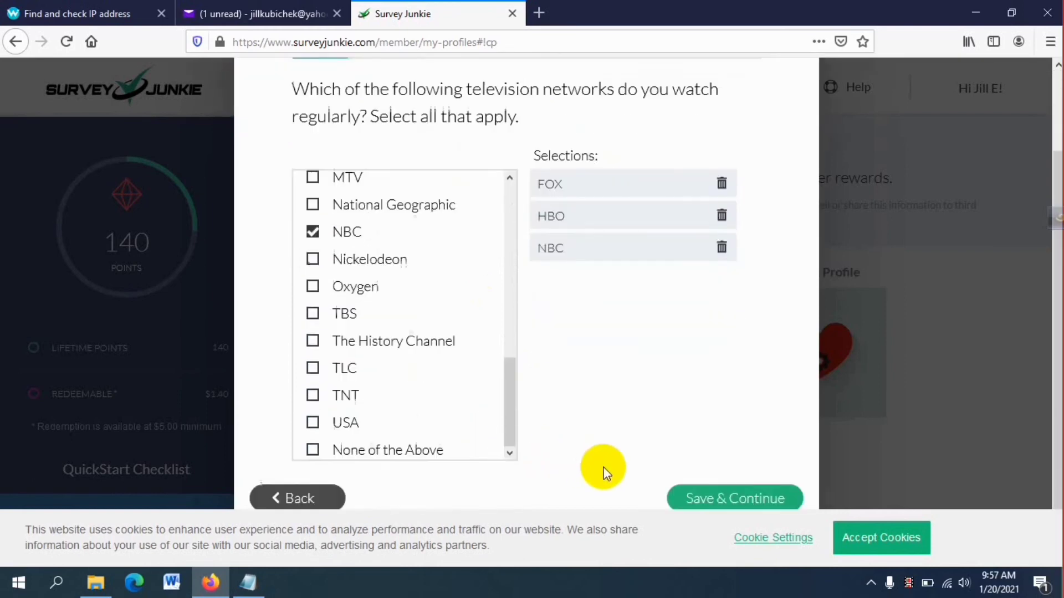
click(697, 493)
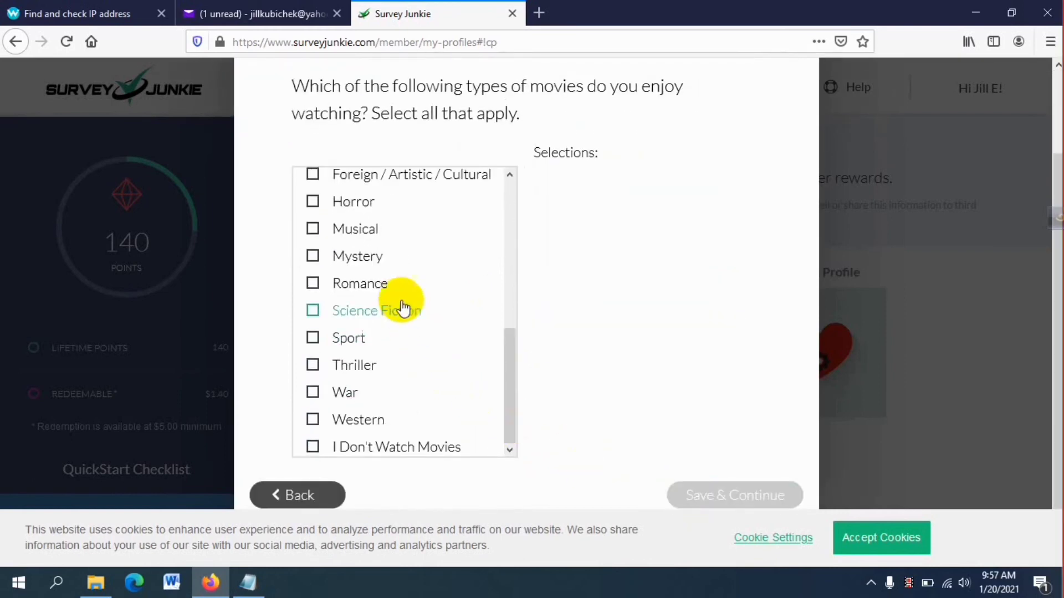
Step: Select Horror, Drama, Comedy and Action as the enjoyed movie types and save the answer
click(367, 213)
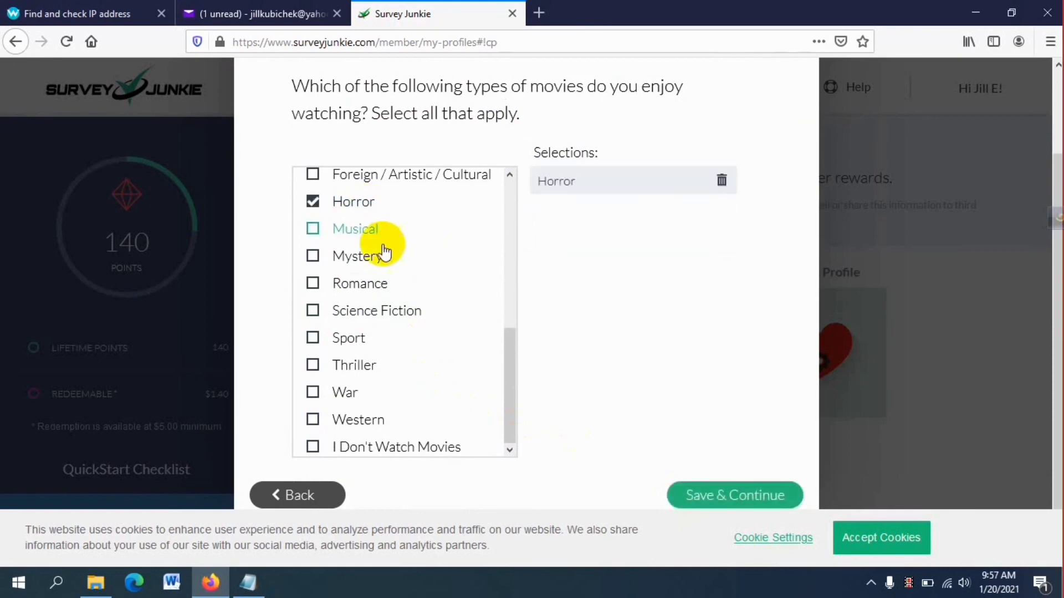
scroll(377, 238, up, 3)
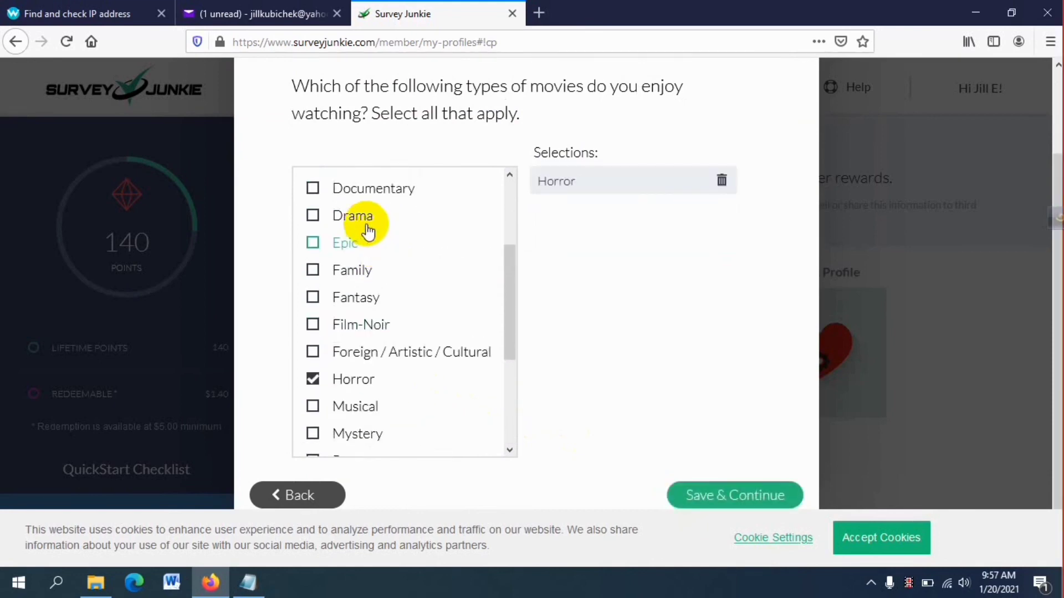
click(367, 222)
scroll(367, 227, up, 2)
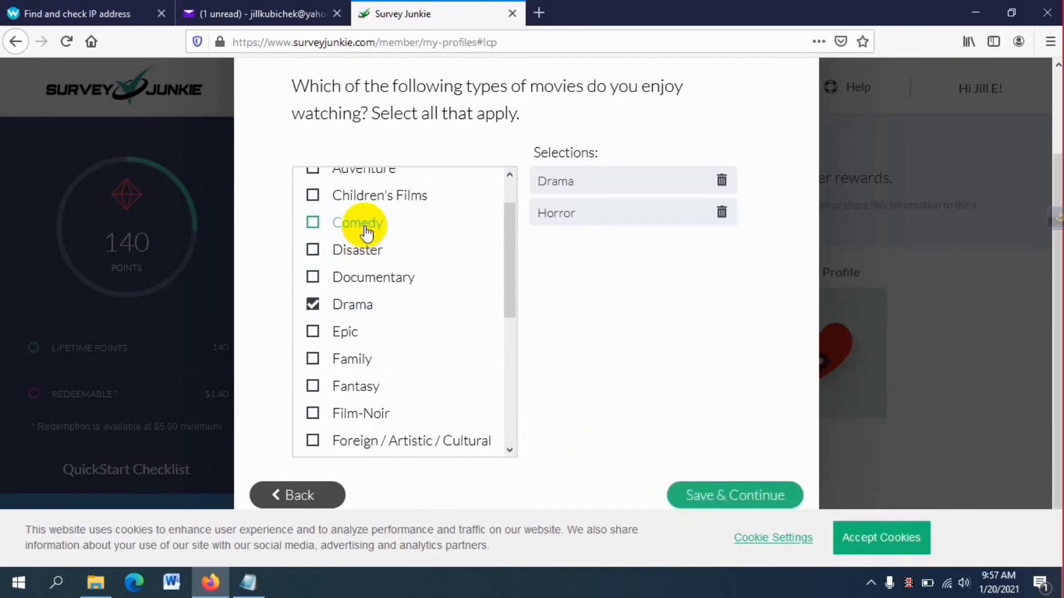
scroll(365, 238, up, 1)
click(357, 268)
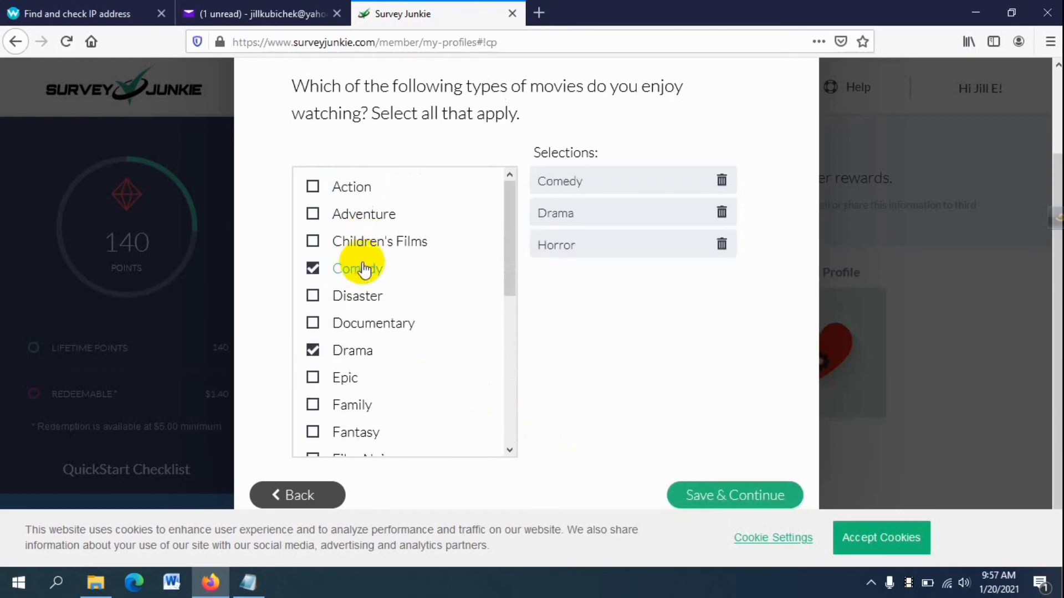
click(360, 188)
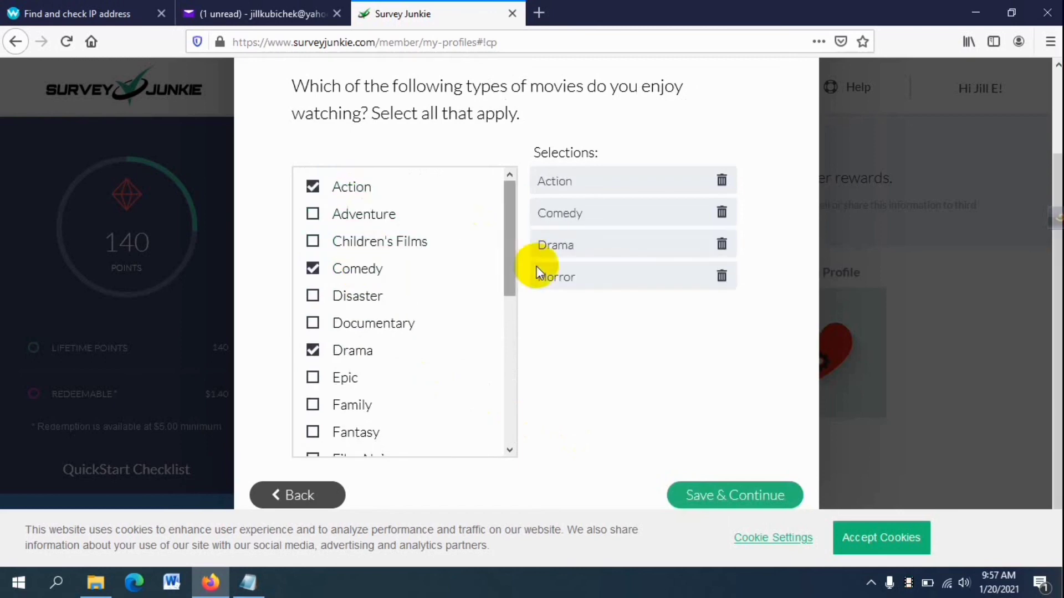
click(739, 495)
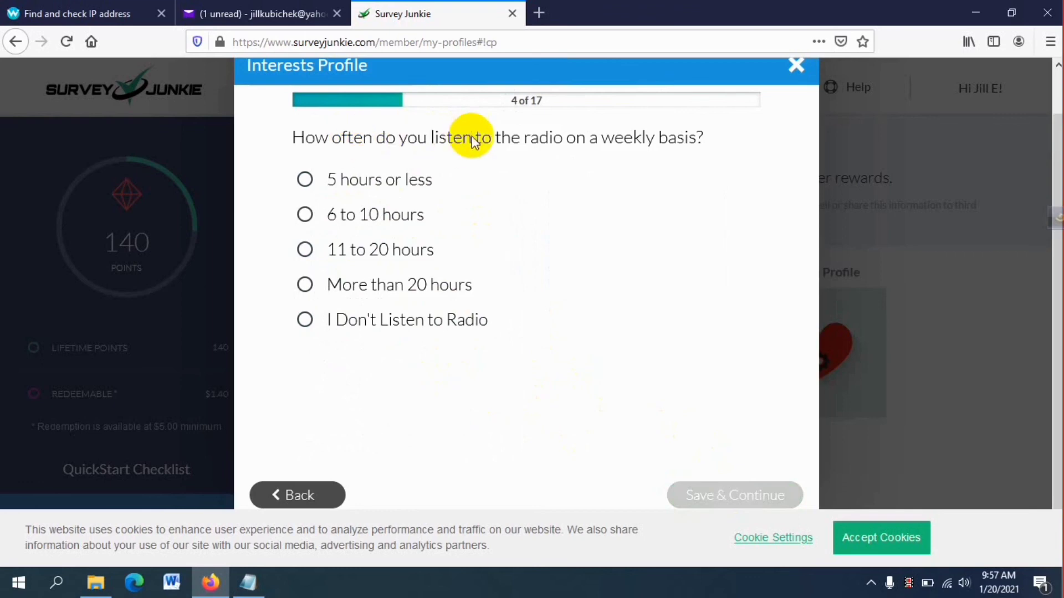
Step: Answer 5 hours or less for weekly radio listening and Sometimes for weekly magazine reading
click(361, 181)
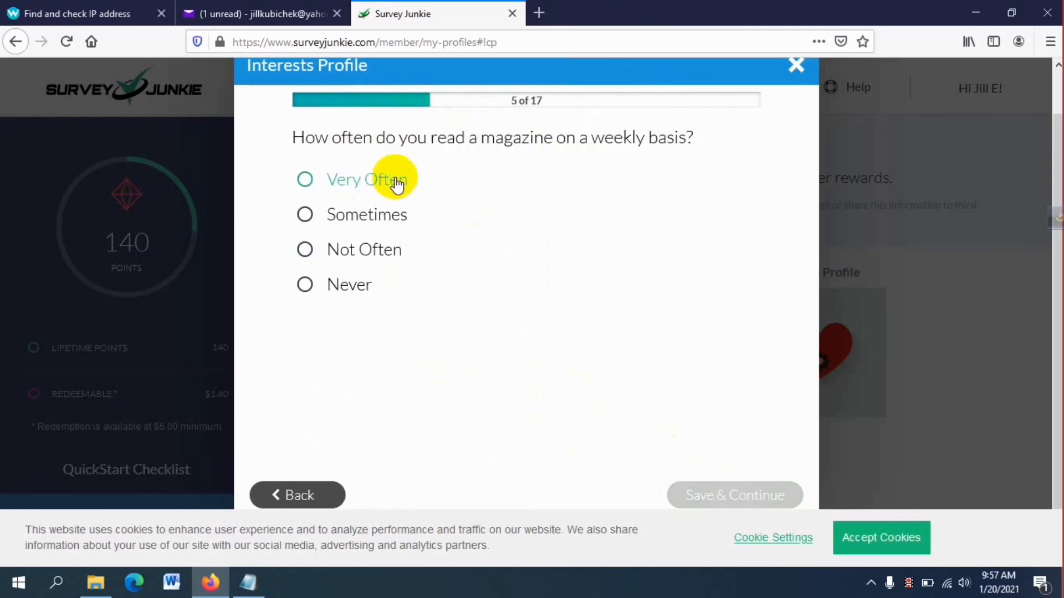
click(372, 216)
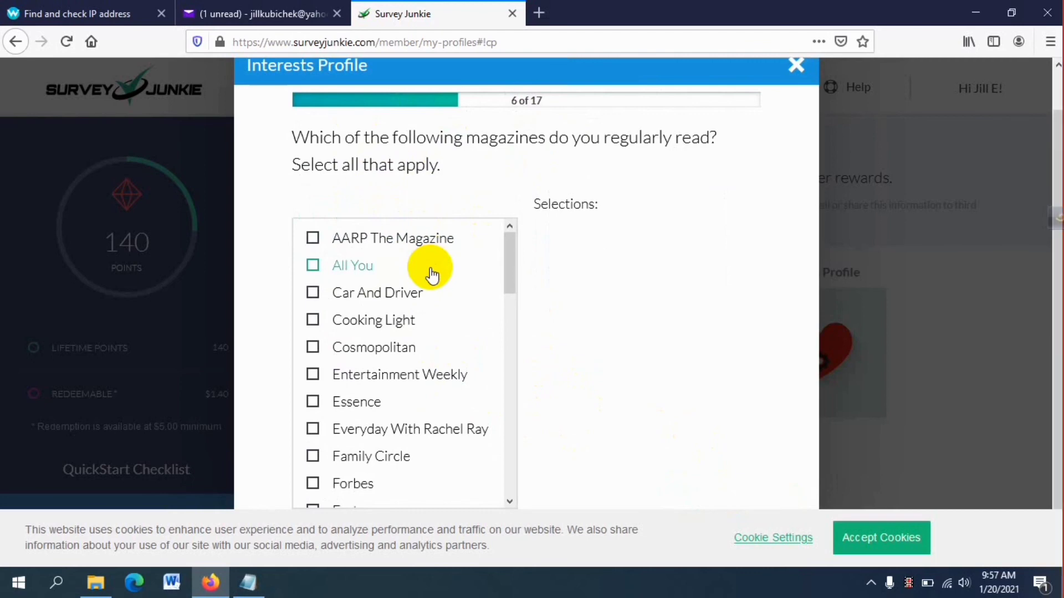
Step: Select US Weekly and US News & World Report as the regularly read magazines and save the answer
scroll(377, 288, down, 2)
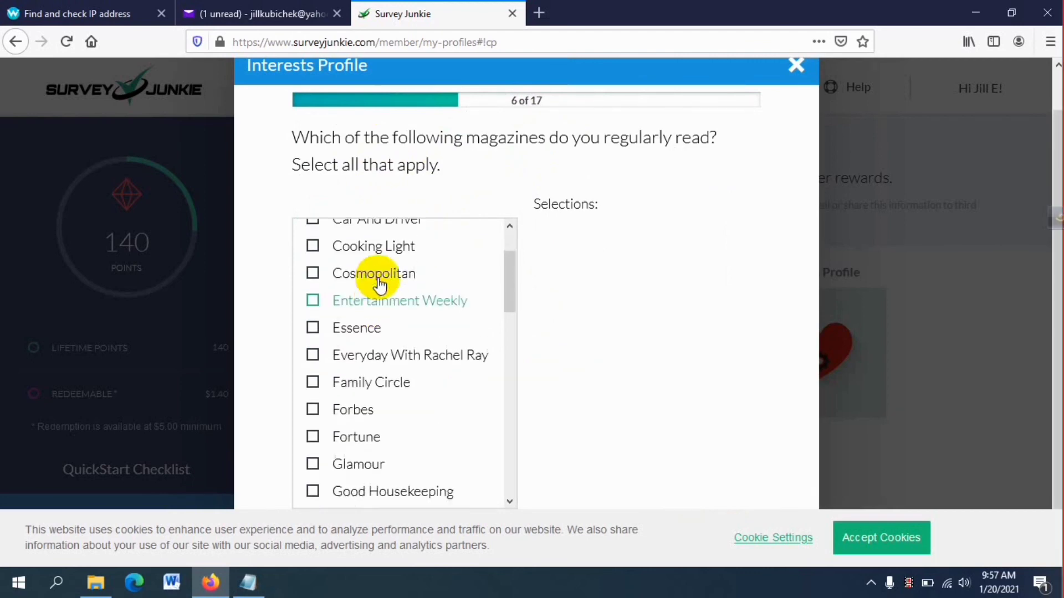
scroll(365, 249, up, 2)
scroll(417, 305, down, 3)
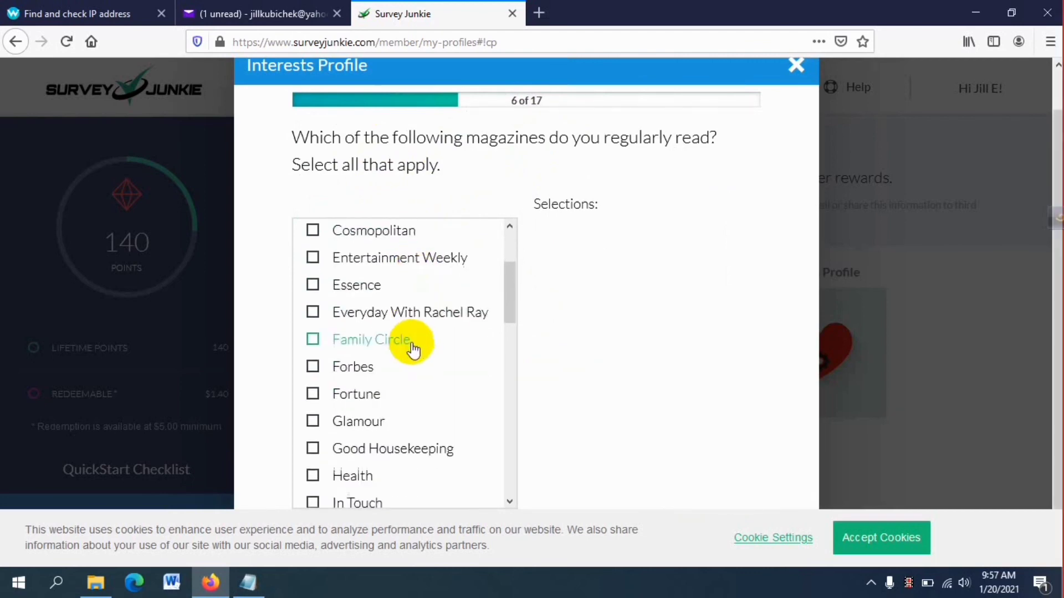
scroll(413, 349, down, 5)
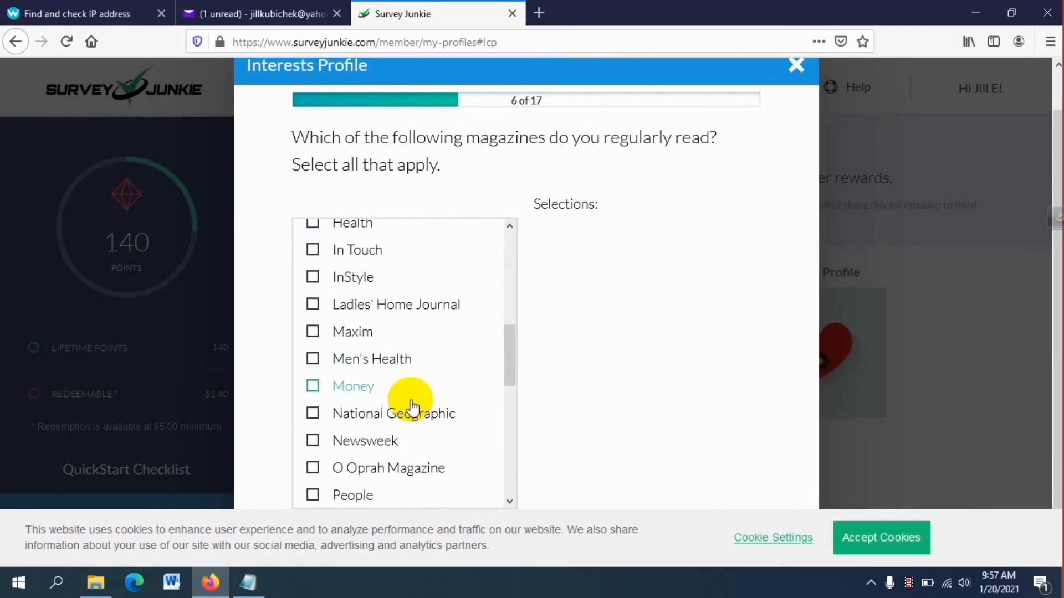
scroll(412, 408, down, 3)
scroll(412, 408, down, 5)
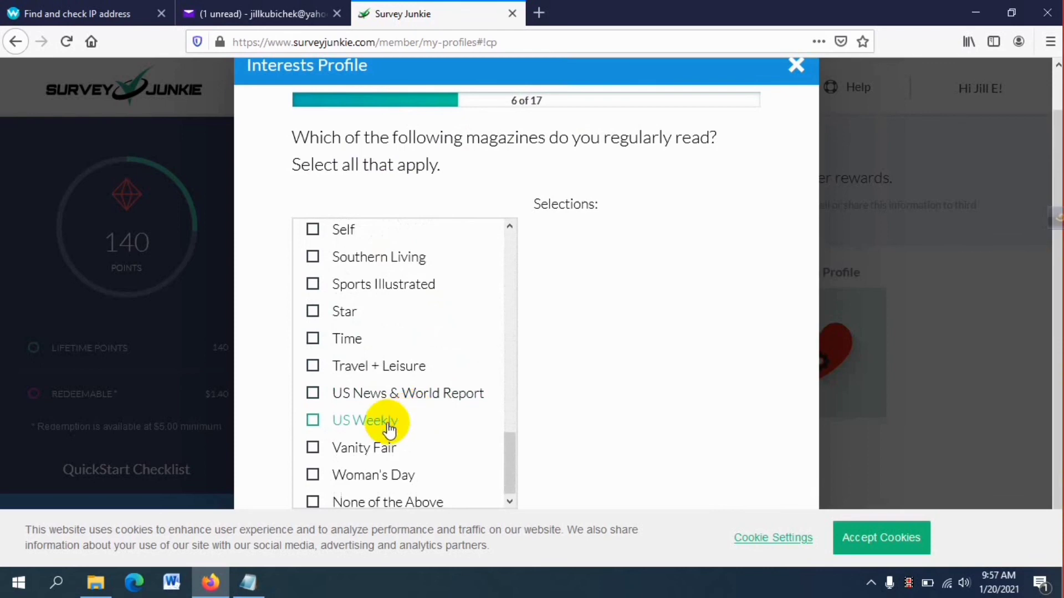
click(389, 423)
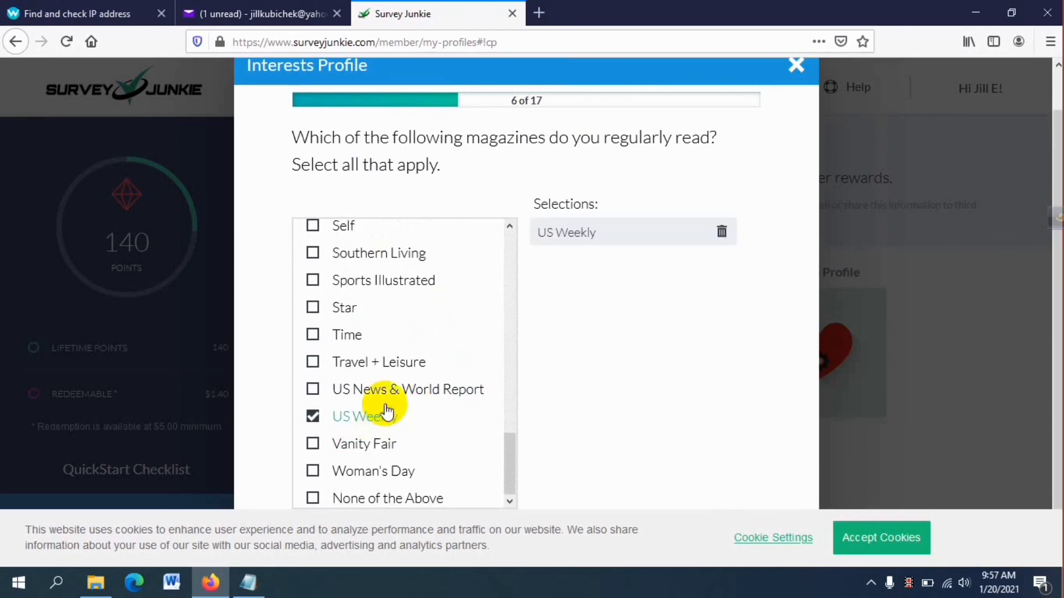
click(388, 394)
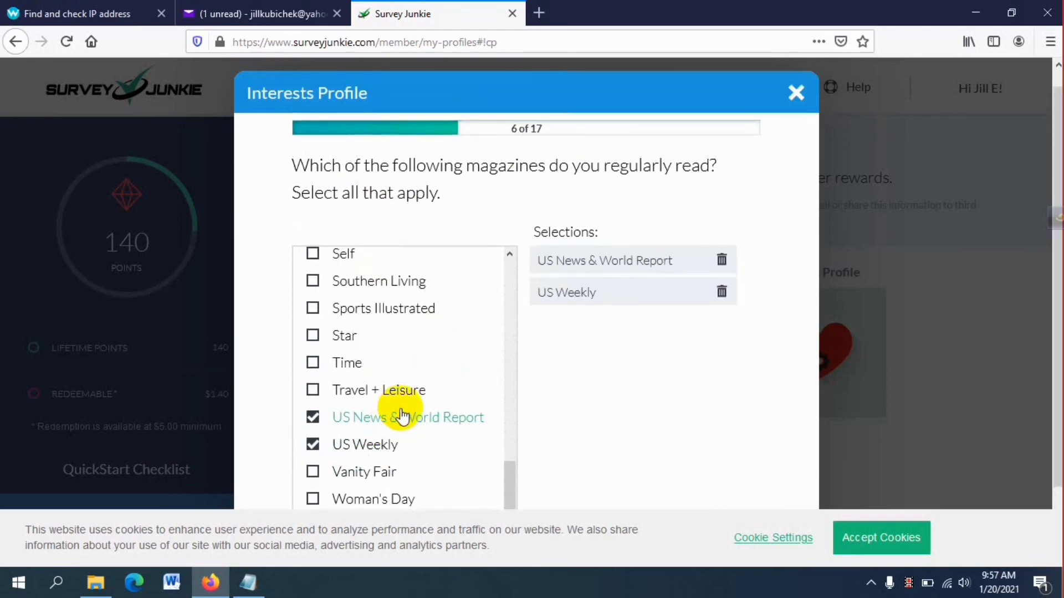
scroll(402, 417, down, 2)
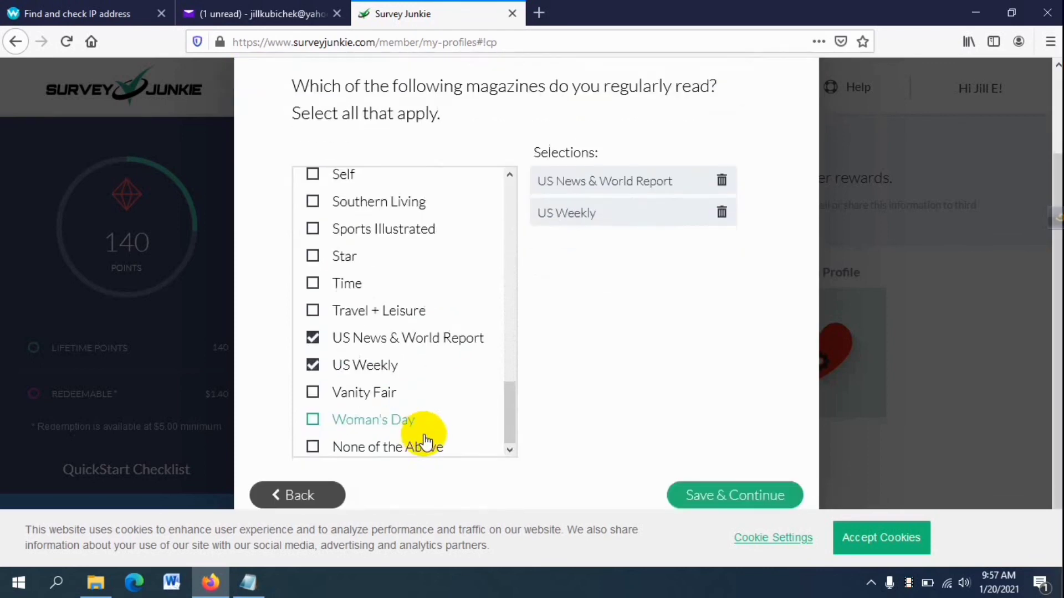
click(693, 495)
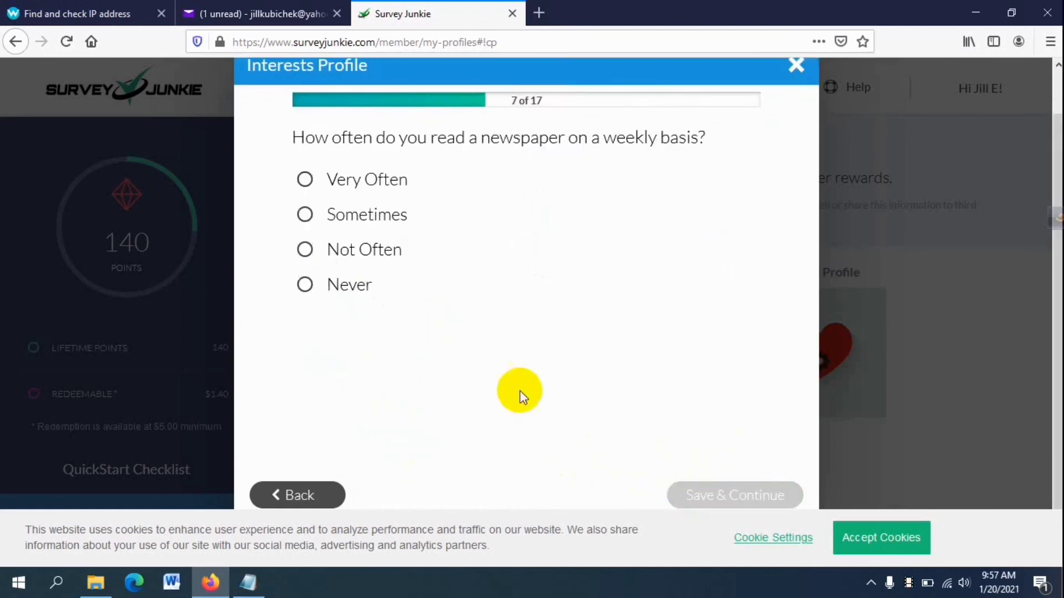
Step: Answer Sometimes for weekly newspaper reading, and save New York Times and USA Today as the regularly read newspapers
click(355, 215)
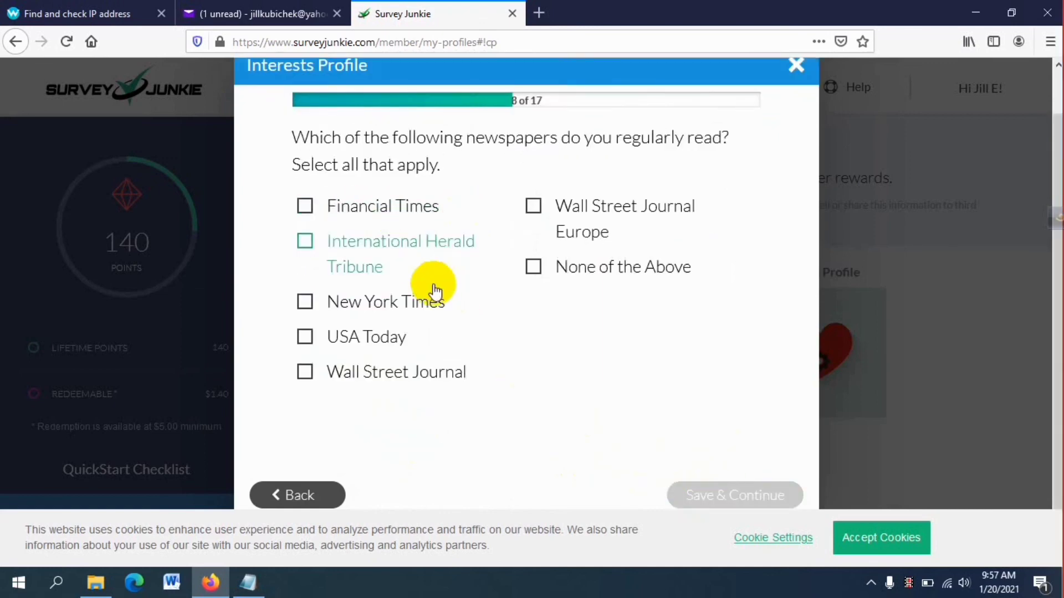
click(413, 304)
click(357, 338)
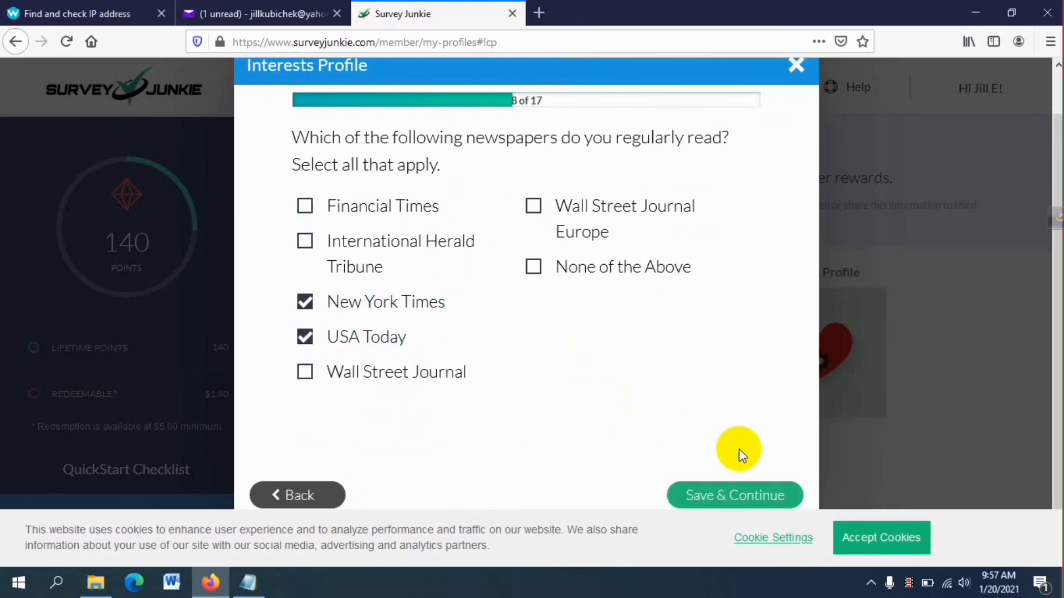
click(735, 498)
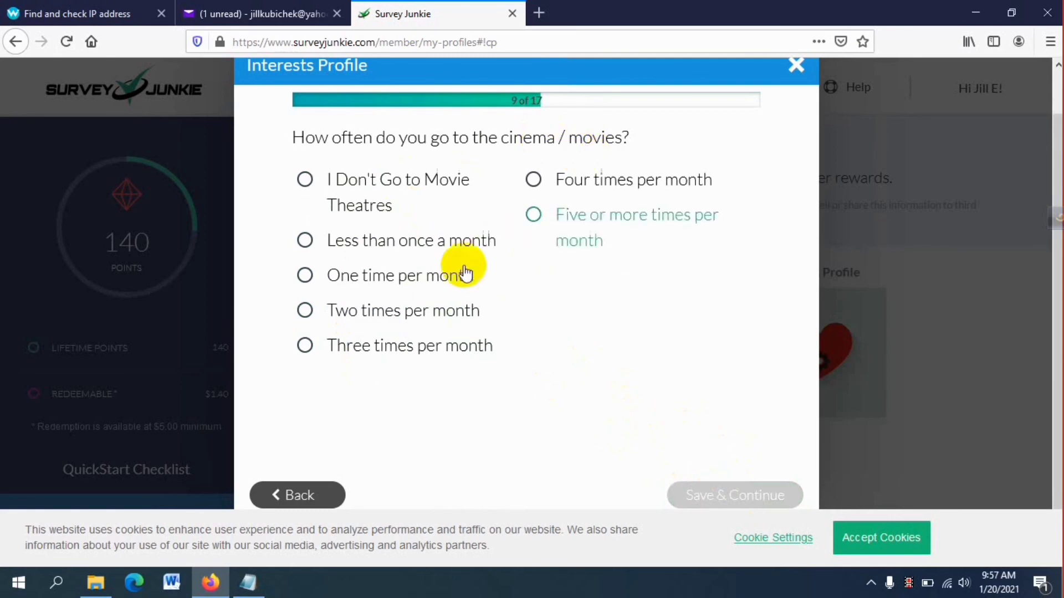
Step: Answer One time per month for cinema visits, and save Arts, Crafts and Hobbies, Business and Entrepreneurism, and Computers and Technology as interests
click(423, 287)
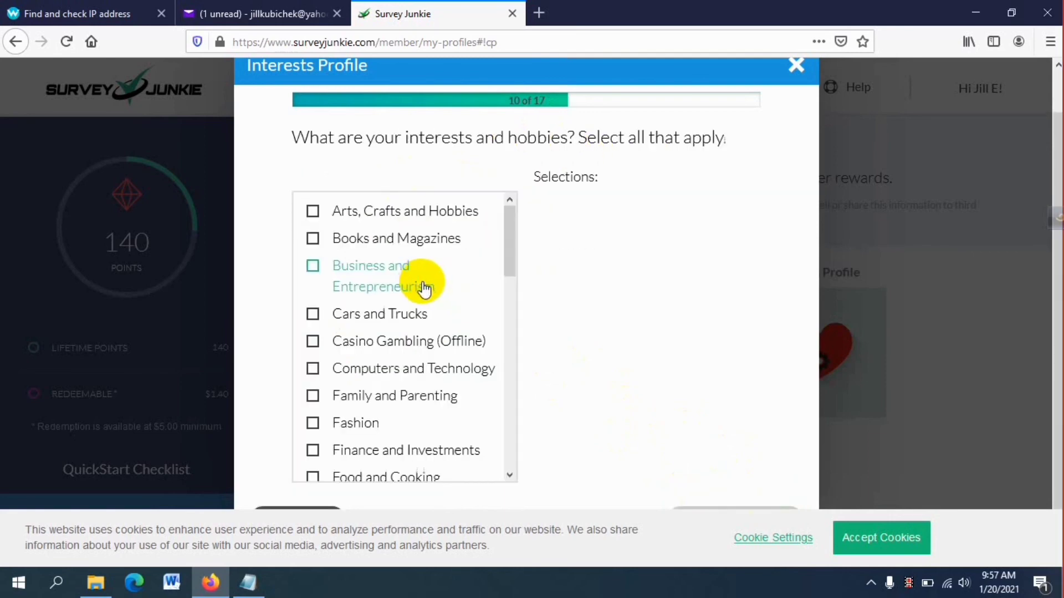
click(397, 224)
click(390, 284)
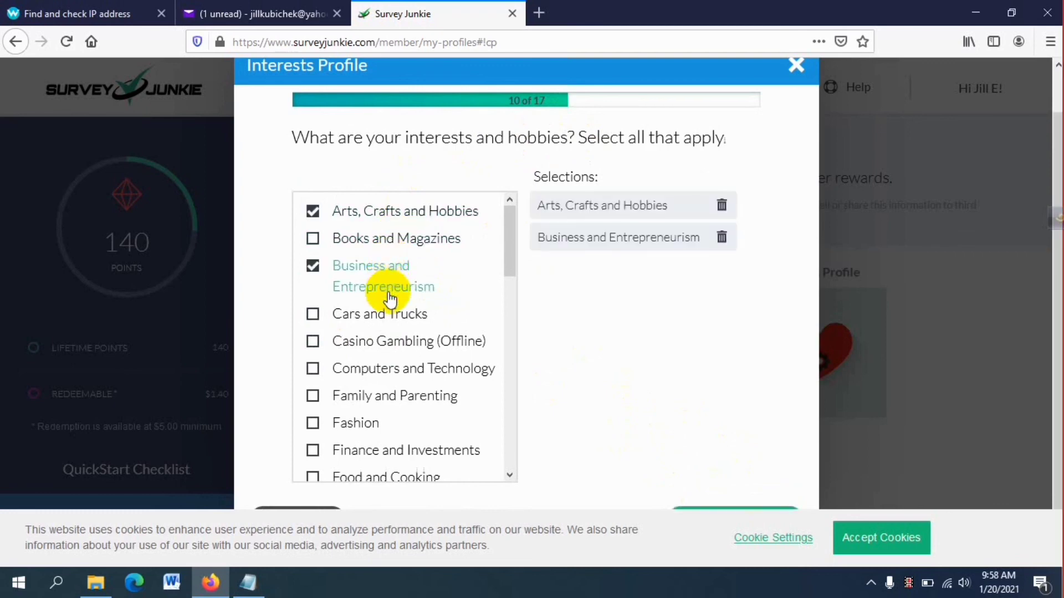
scroll(393, 321, down, 2)
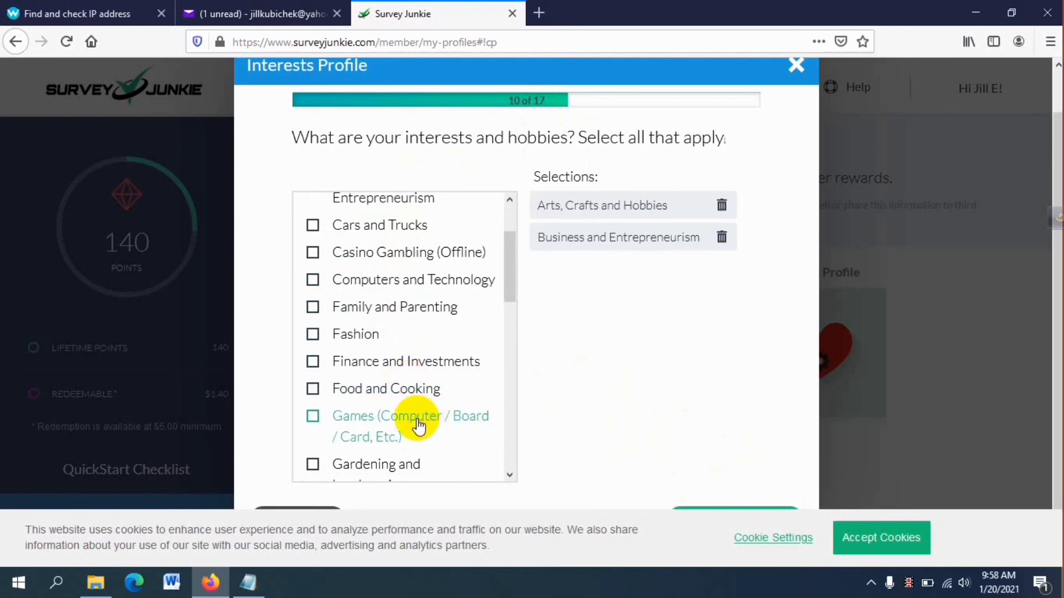
scroll(420, 432, down, 2)
scroll(401, 354, up, 2)
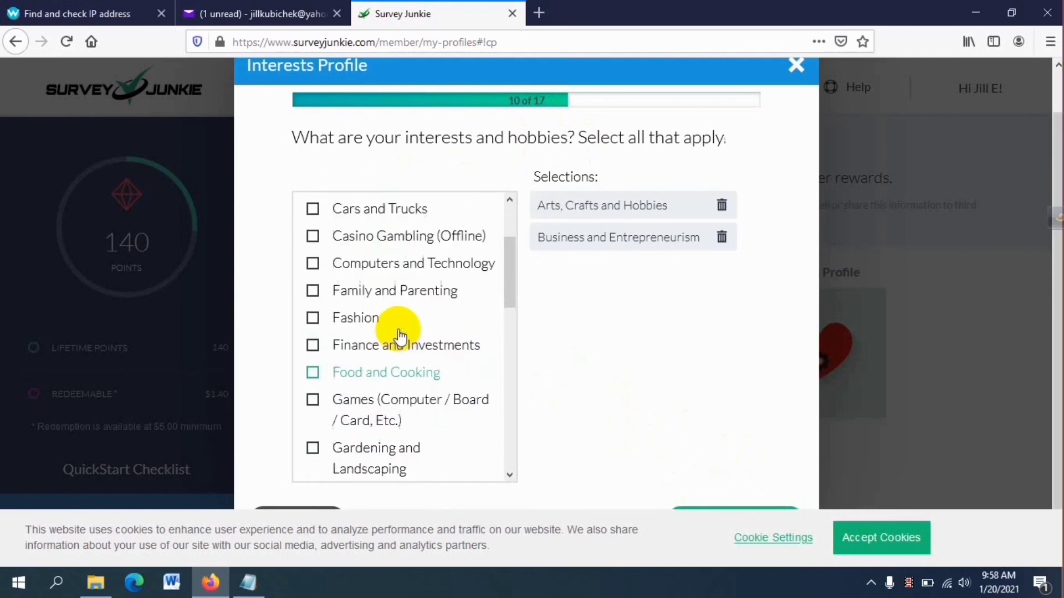
click(403, 279)
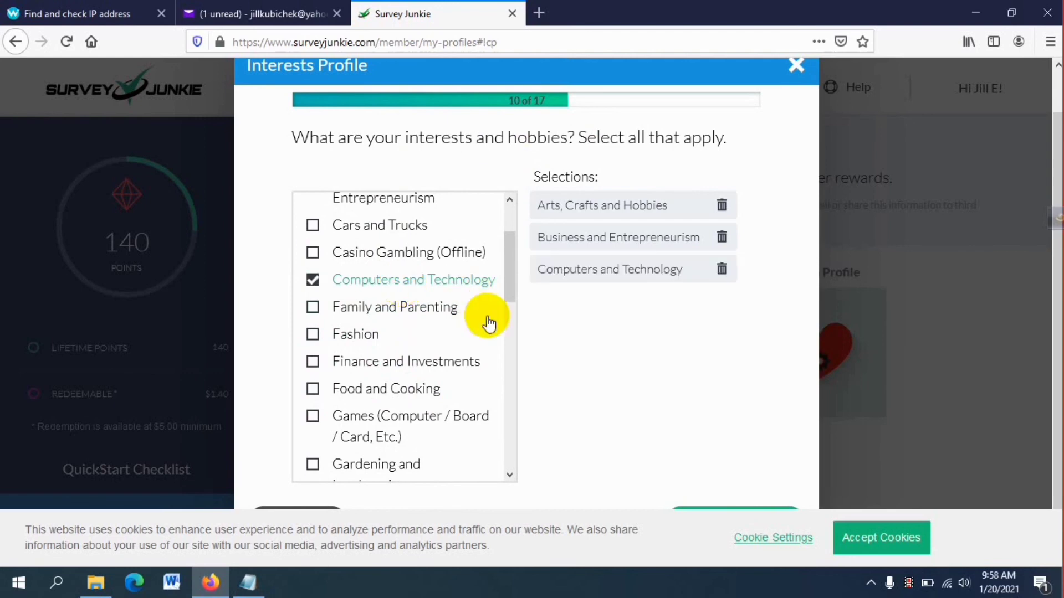
scroll(487, 318, down, 2)
scroll(724, 477, down, 1)
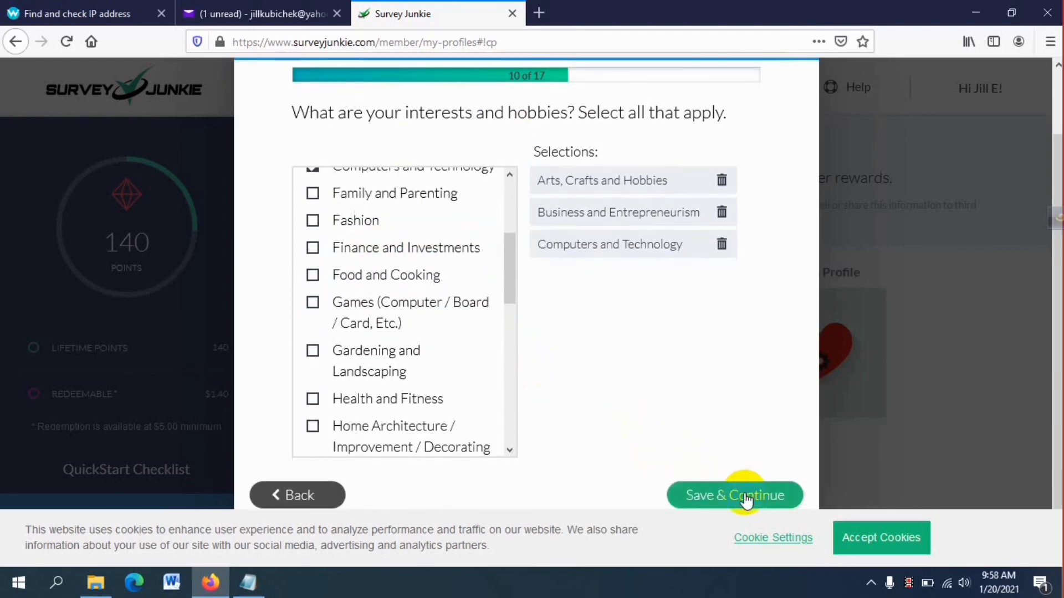
click(744, 494)
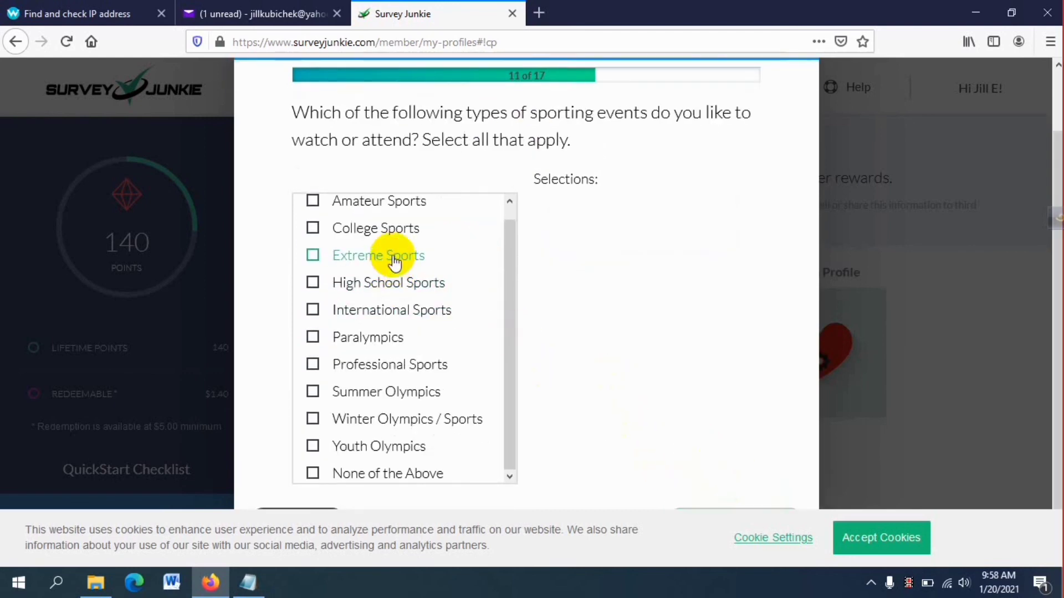
Step: Select Winter Olympics / Sports and Youth Olympics as the sporting events watched or attended and save the answer
scroll(387, 344, down, 1)
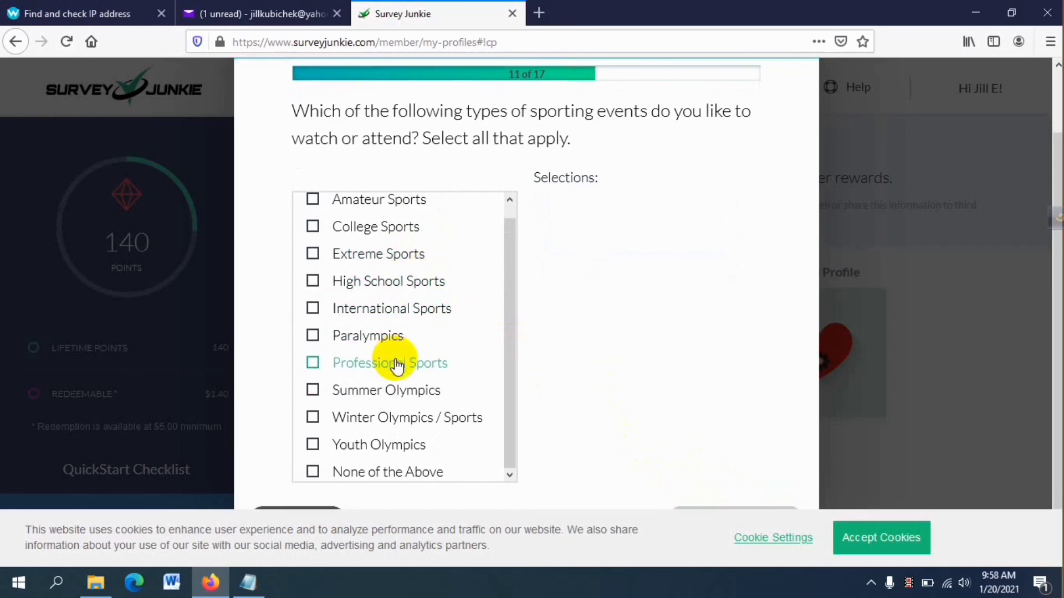
click(387, 421)
click(382, 395)
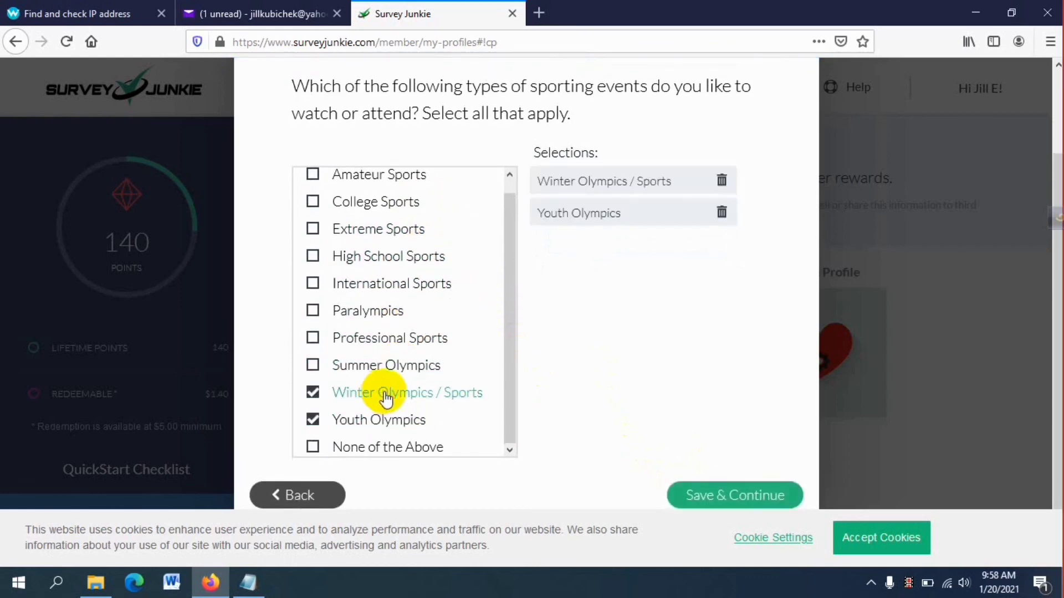
click(706, 493)
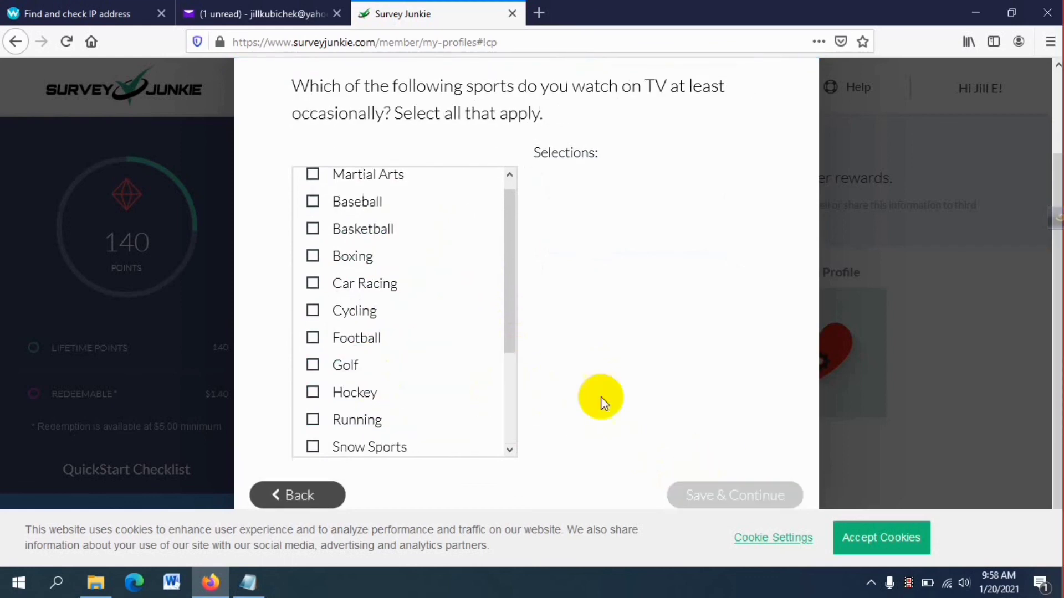
Step: Select Basketball, Boxing, Car Racing, Swimming and Tennis as the sports watched on TV and save the answer
click(353, 244)
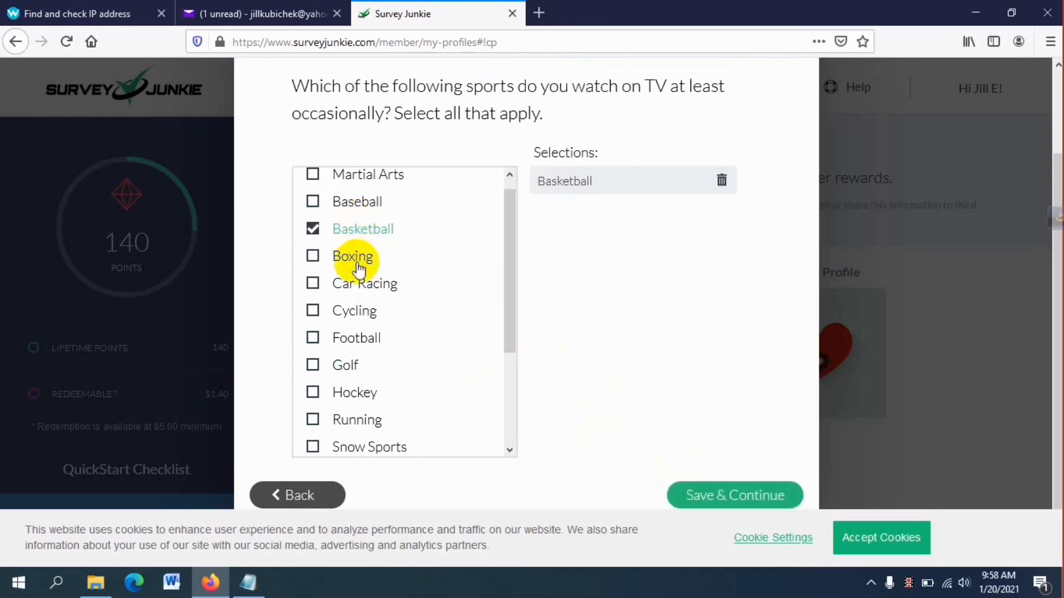
click(354, 260)
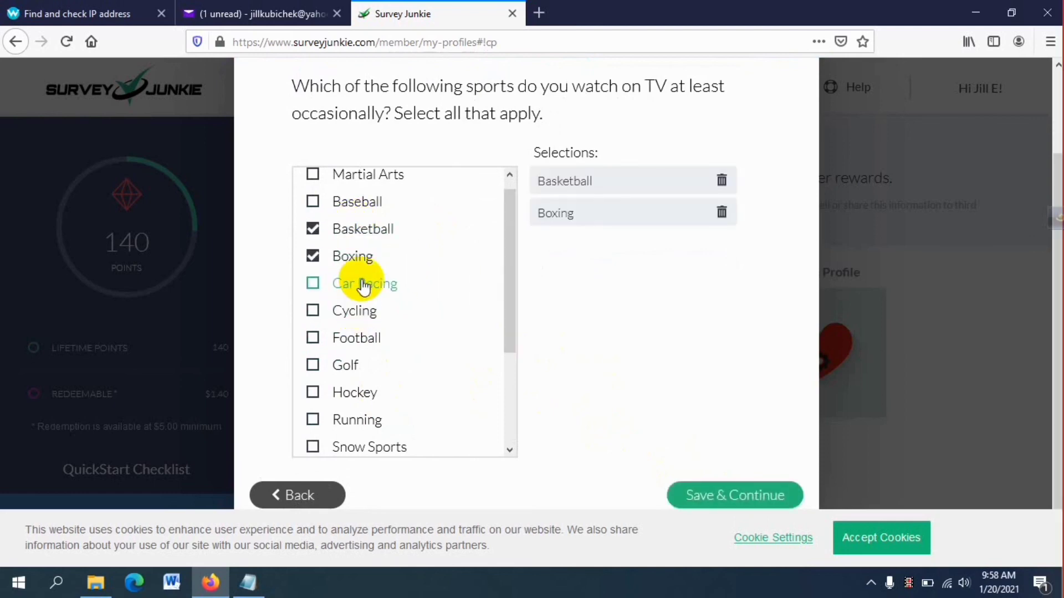
click(356, 285)
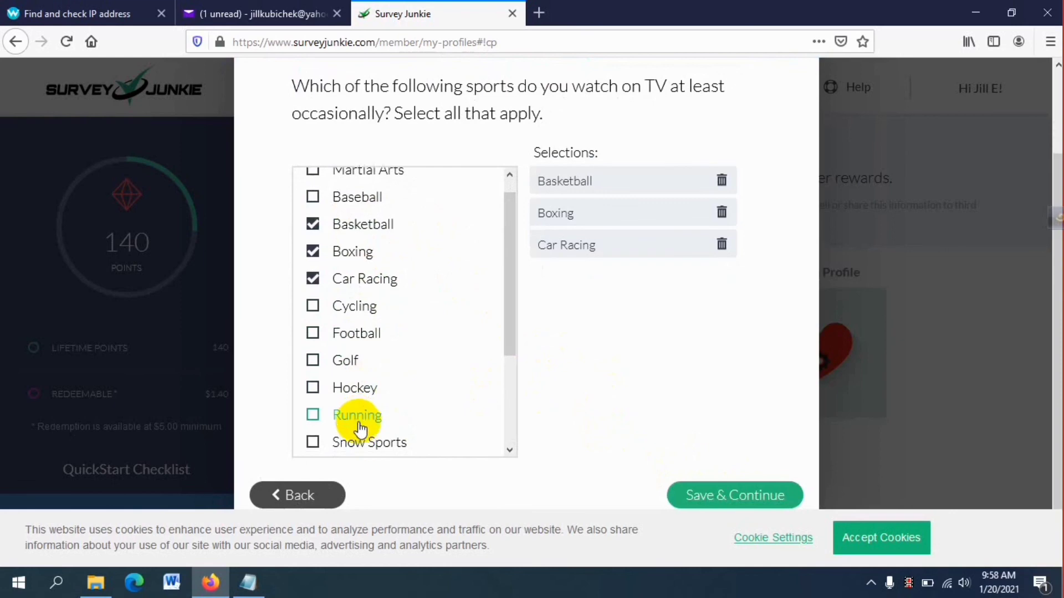
scroll(363, 430, down, 3)
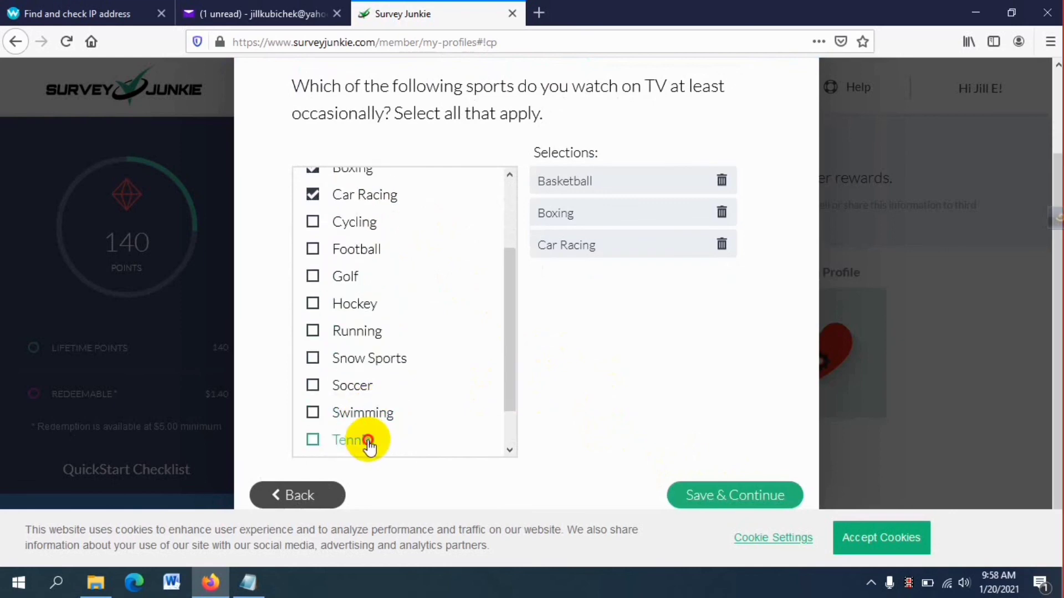
click(370, 437)
click(363, 414)
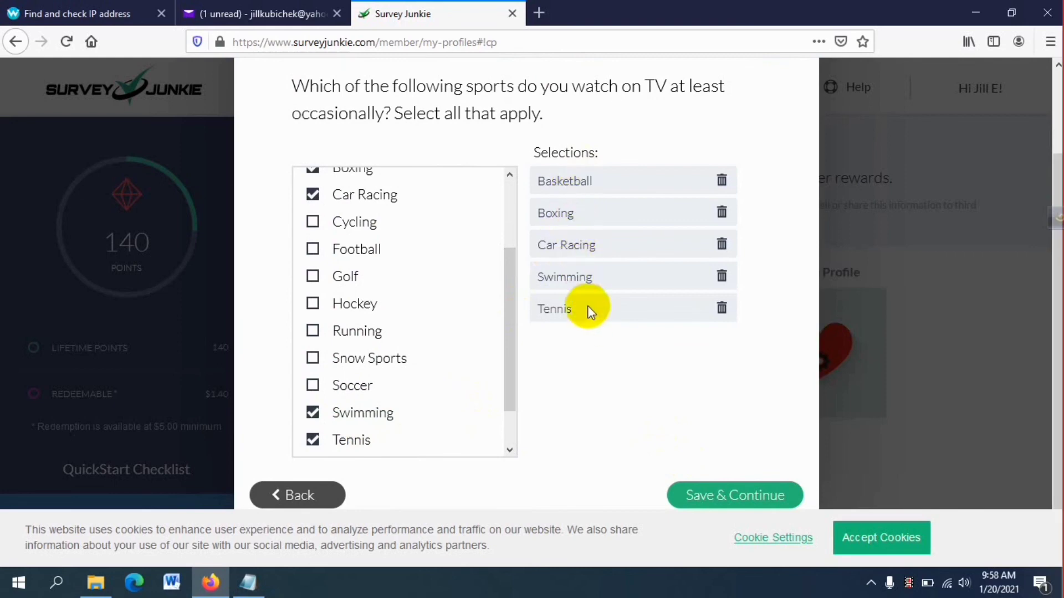
click(712, 499)
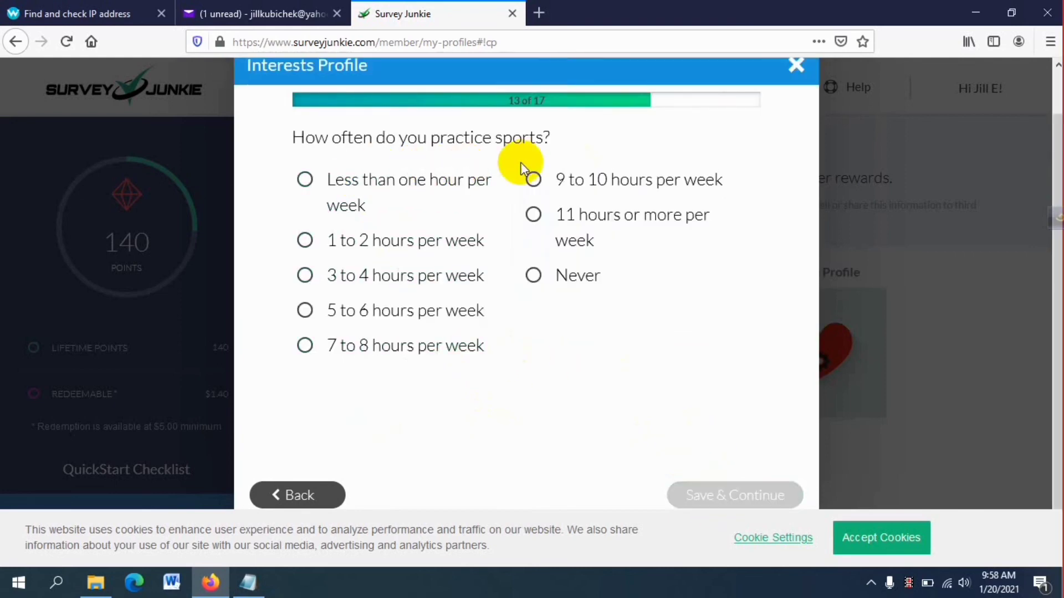
Step: Answer 5 to 6 hours per week for practicing sports, and save Basketball, Fishing and Football as the sports participated in
click(370, 325)
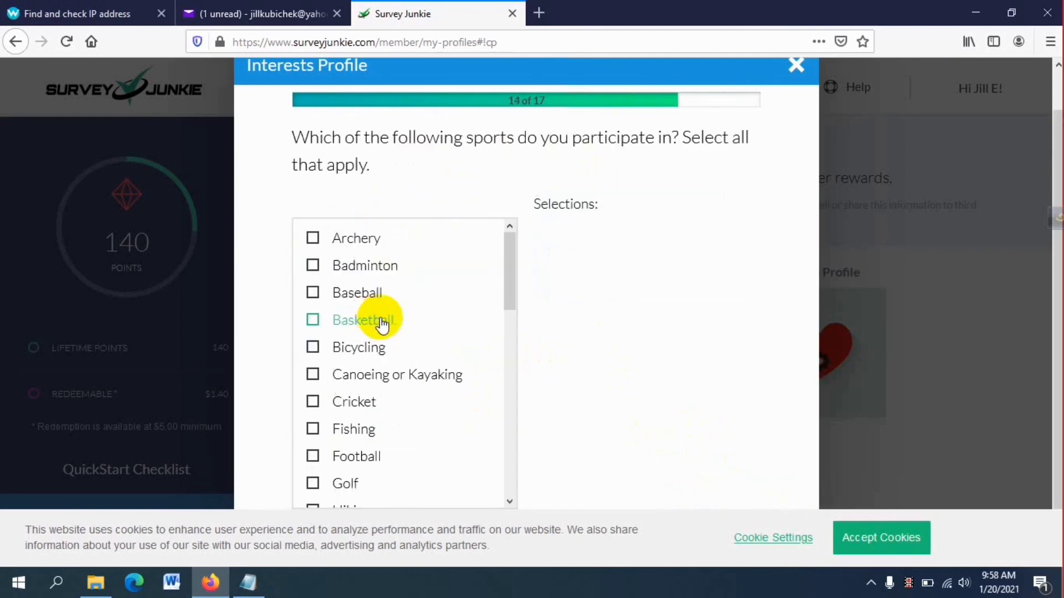
click(337, 303)
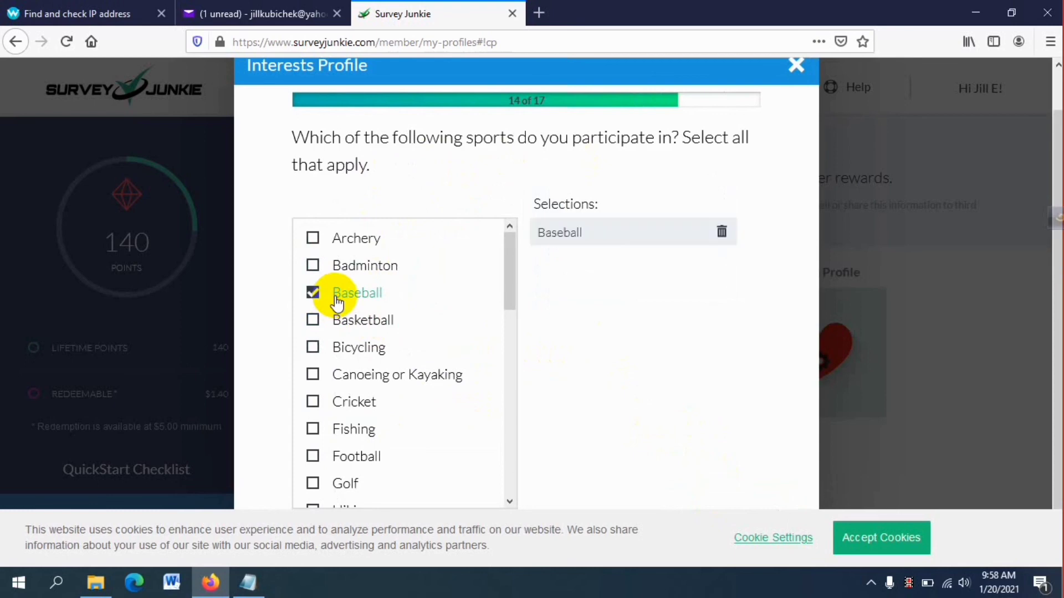
click(338, 303)
click(342, 321)
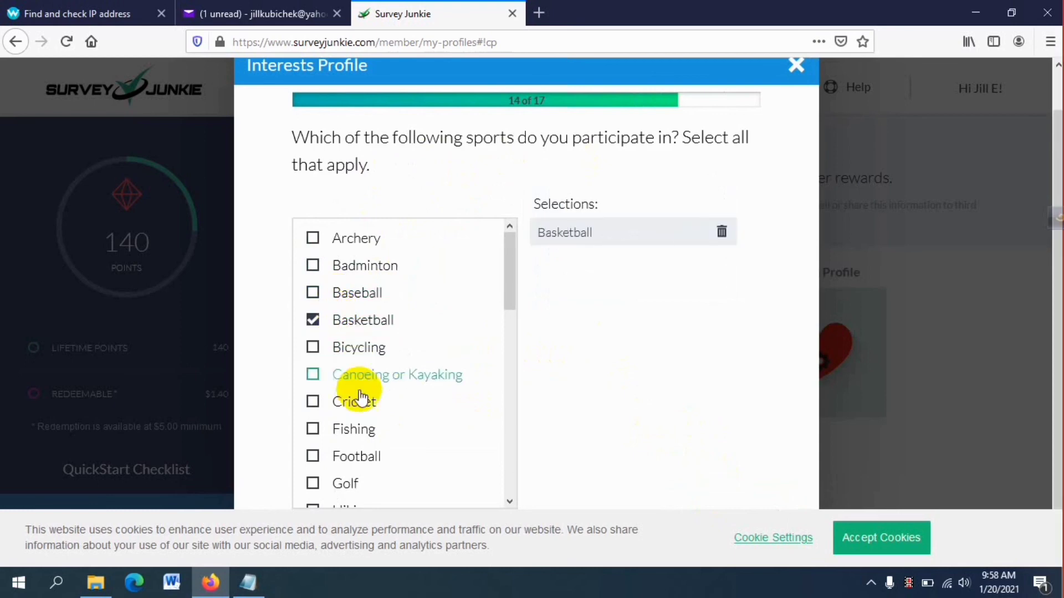
click(359, 432)
click(361, 457)
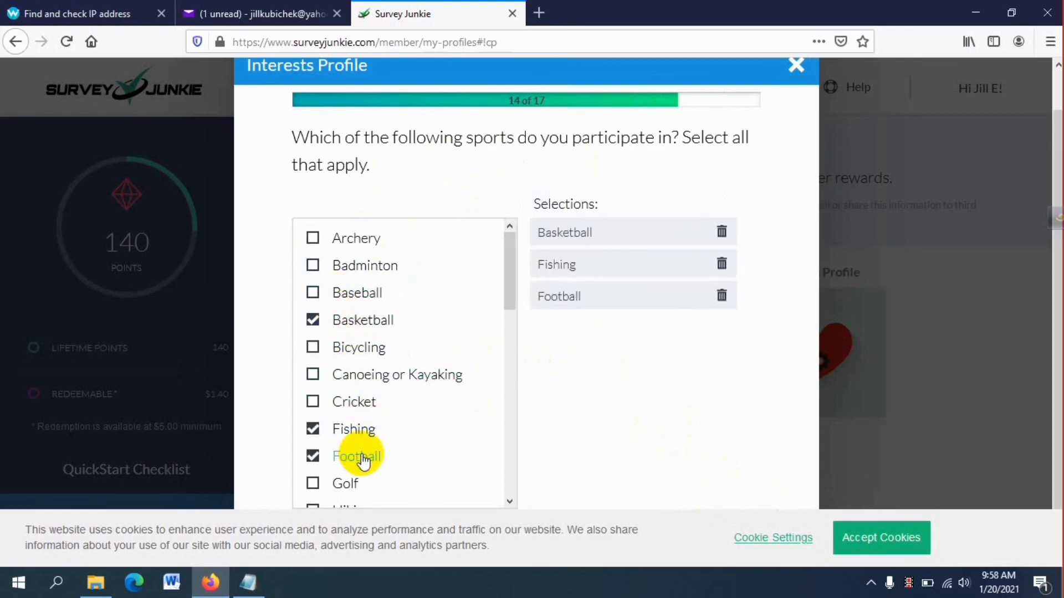
scroll(358, 456, down, 3)
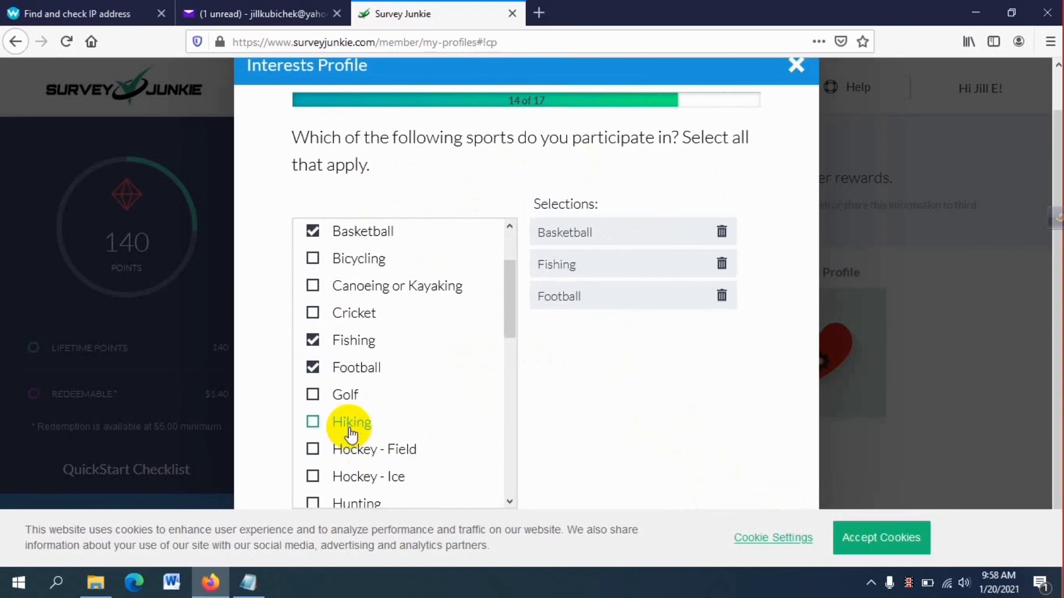
scroll(629, 459, down, 2)
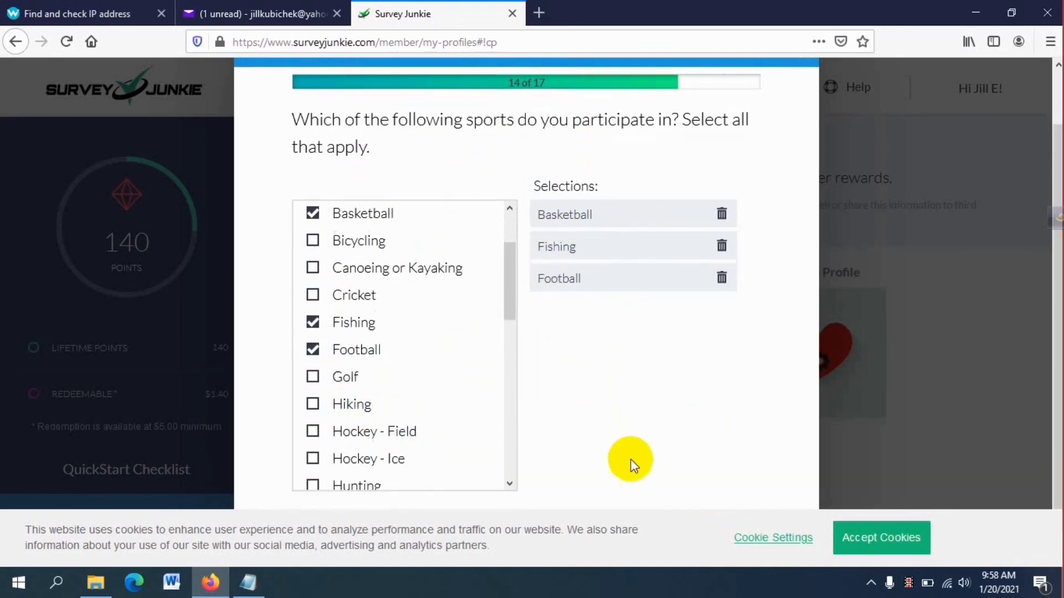
click(700, 496)
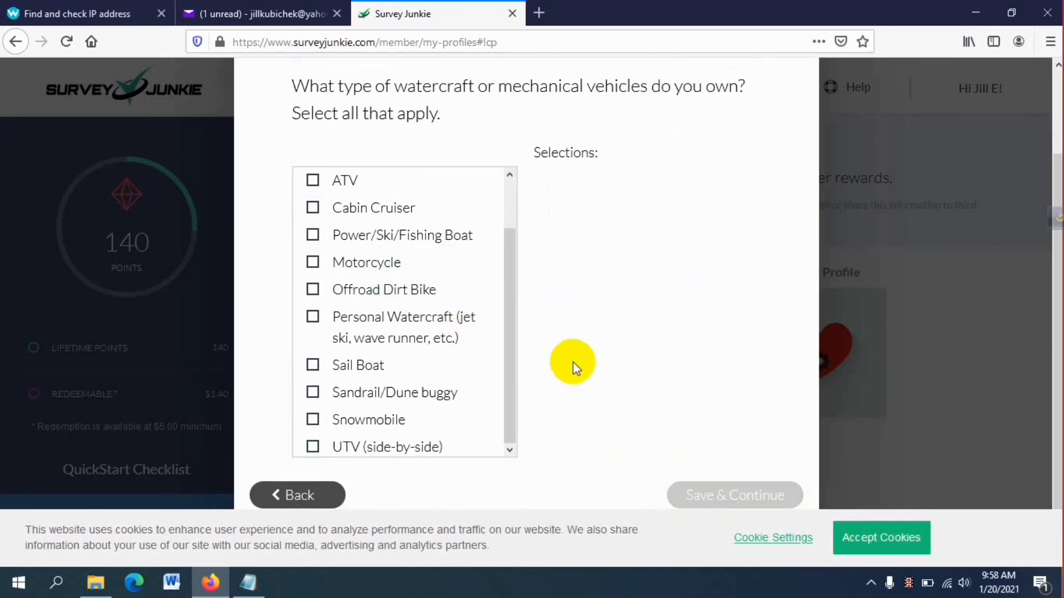
Step: Save Motorcycle as the mechanical vehicle owned, and save Fashion Shows and Motor Racing as the events liked
click(369, 274)
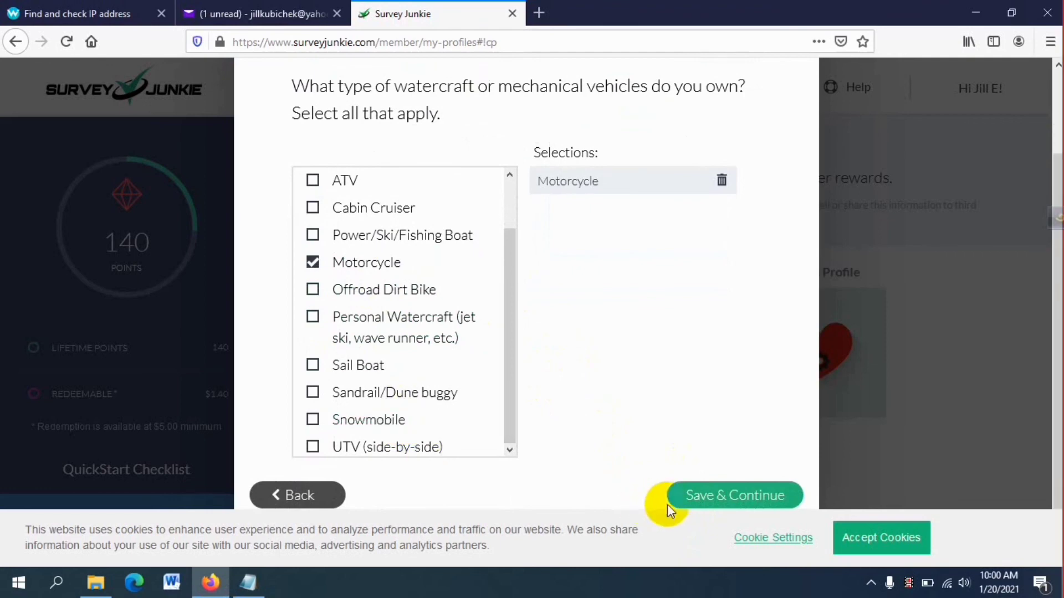
click(726, 499)
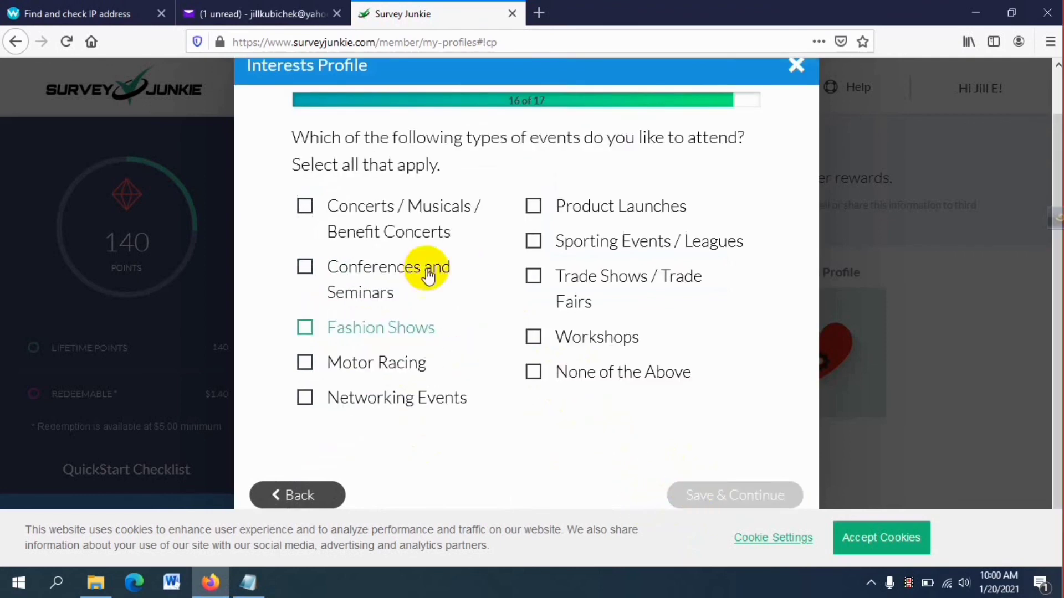
click(386, 341)
click(376, 360)
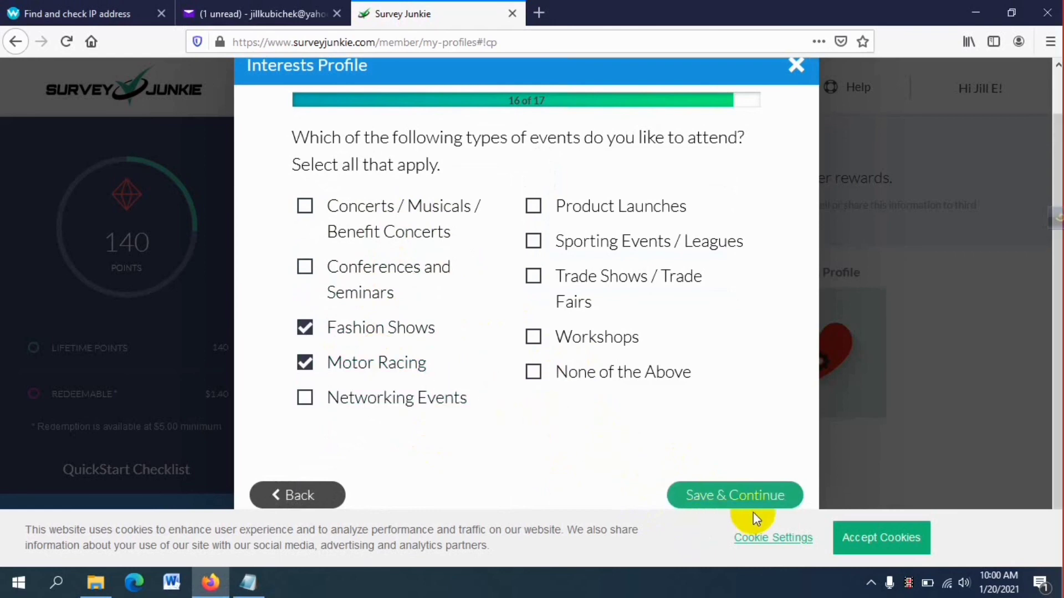
click(733, 497)
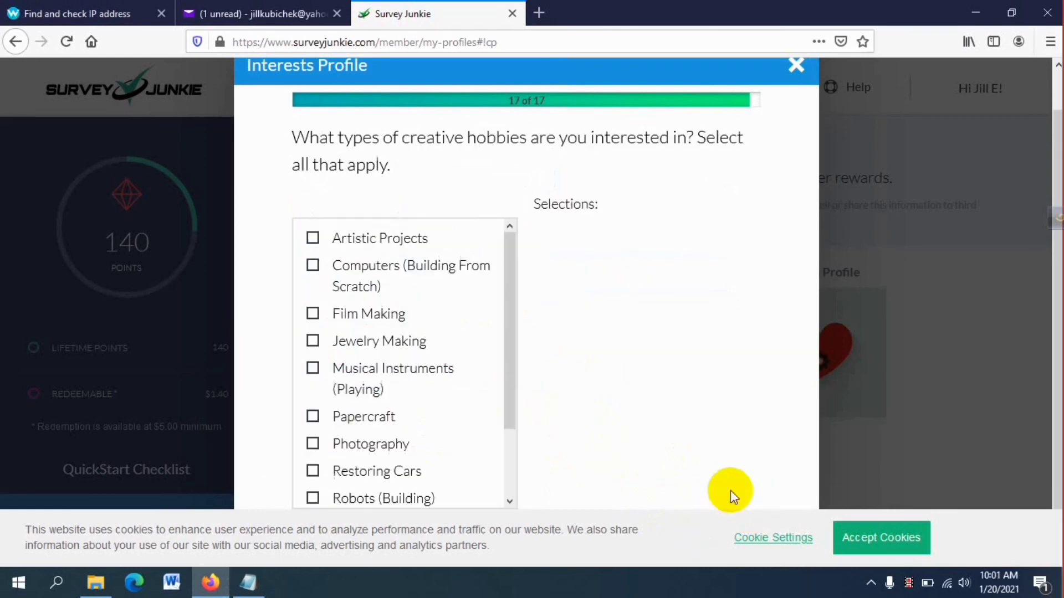
Step: Select Computers (Building From Scratch) and Software Projects as creative hobbies, finish the Interests Profile and continue to the profile overview
click(407, 247)
click(407, 248)
click(412, 278)
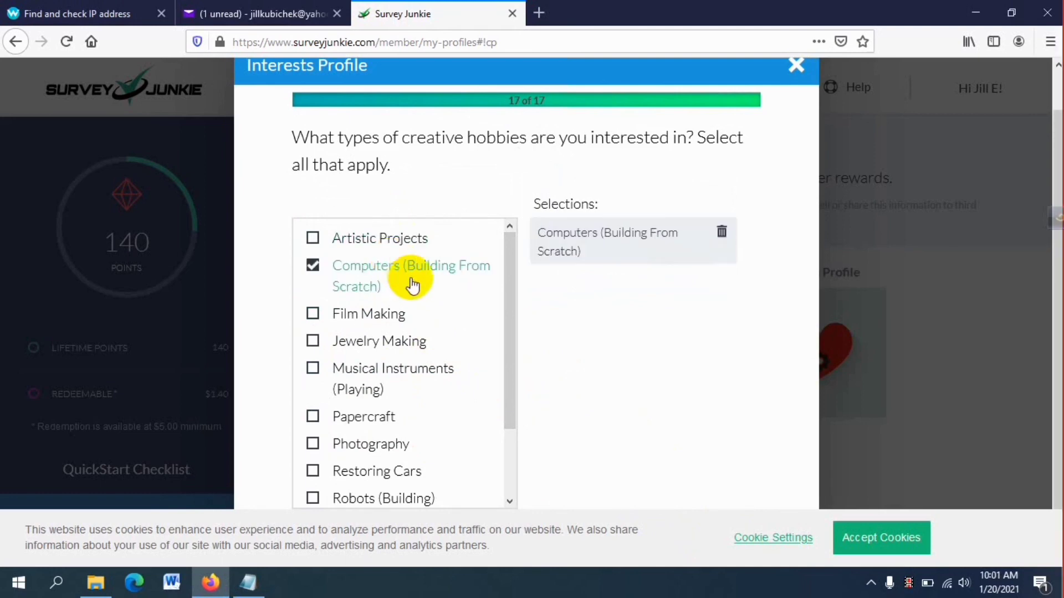
scroll(423, 304, down, 2)
scroll(424, 308, down, 1)
scroll(423, 360, down, 1)
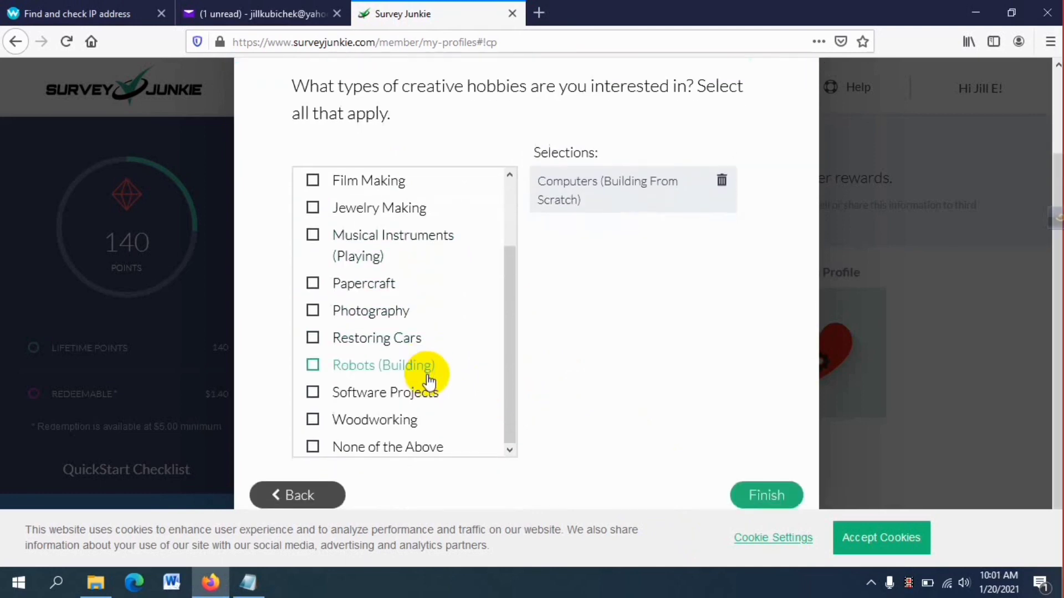
click(389, 394)
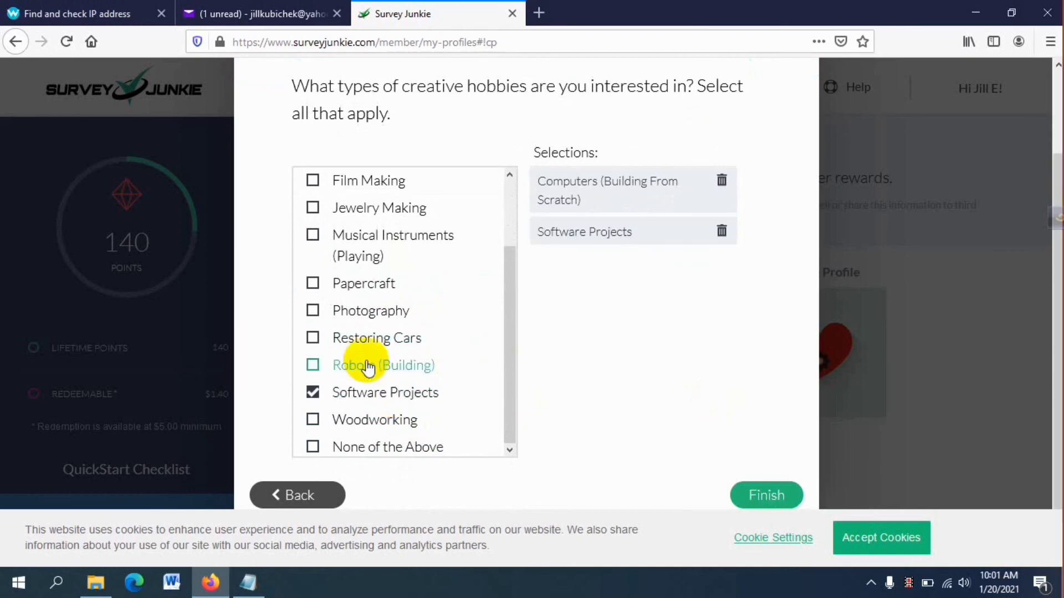
click(752, 498)
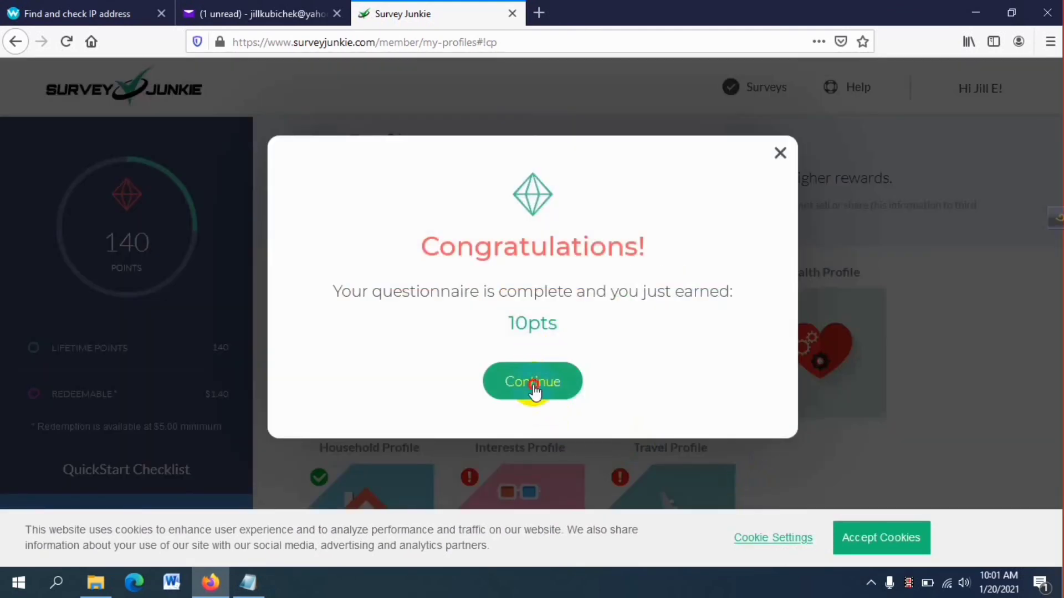
click(533, 388)
Step: Start the Travel Profile survey and answer 3 to 4 Times for both trips in the last year and yearly leisure flights
scroll(643, 443, down, 3)
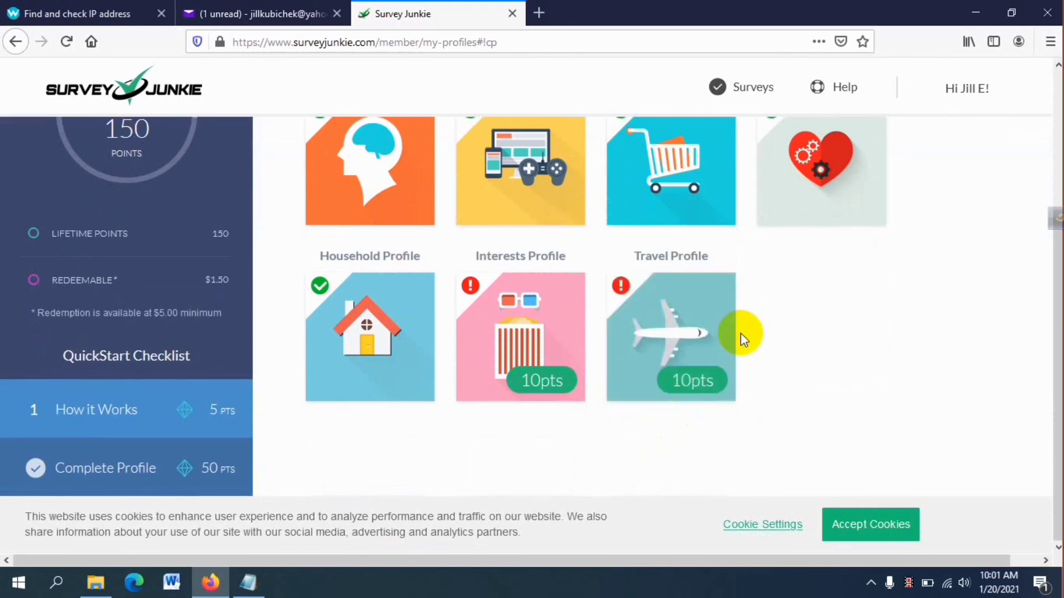
scroll(665, 487, up, 3)
scroll(665, 422, down, 3)
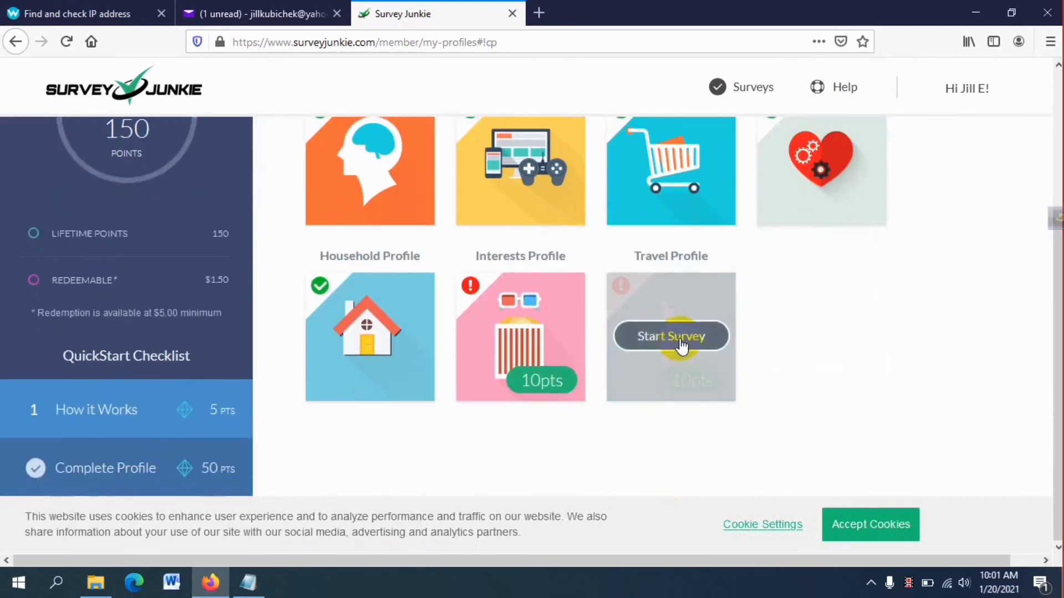
click(681, 343)
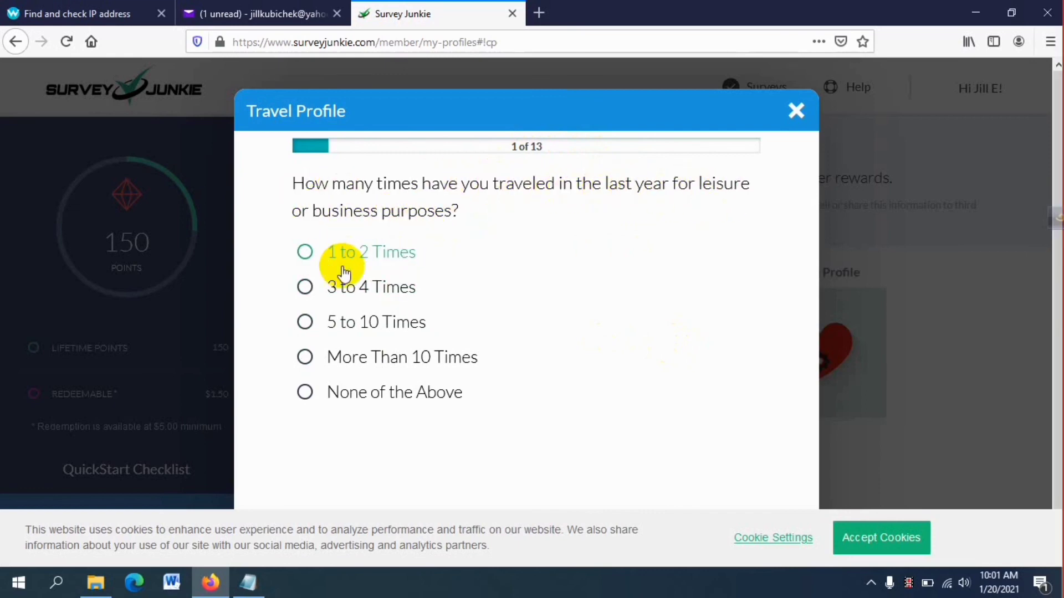
click(344, 291)
click(336, 302)
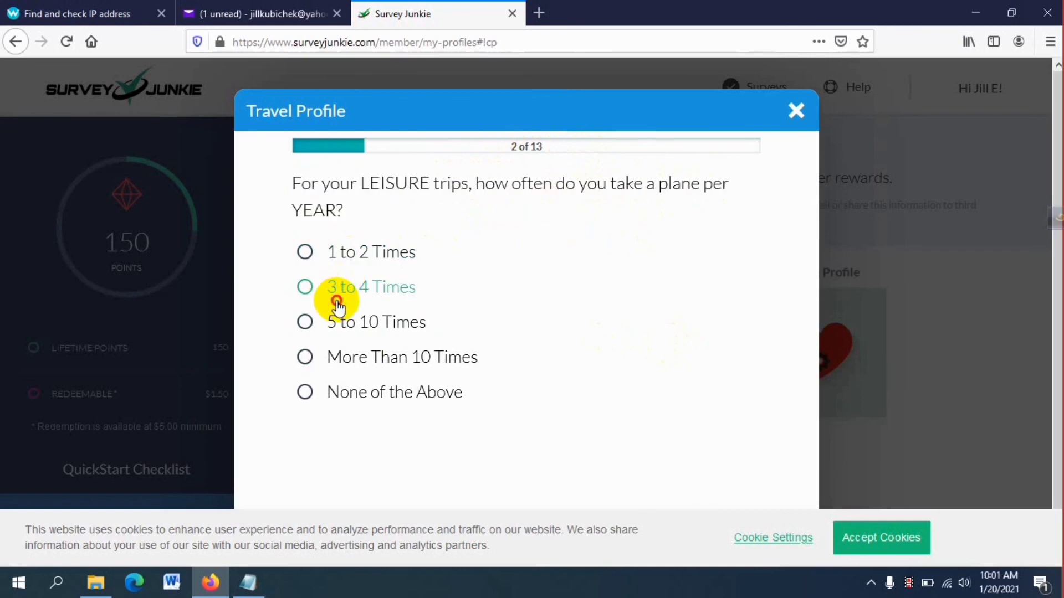